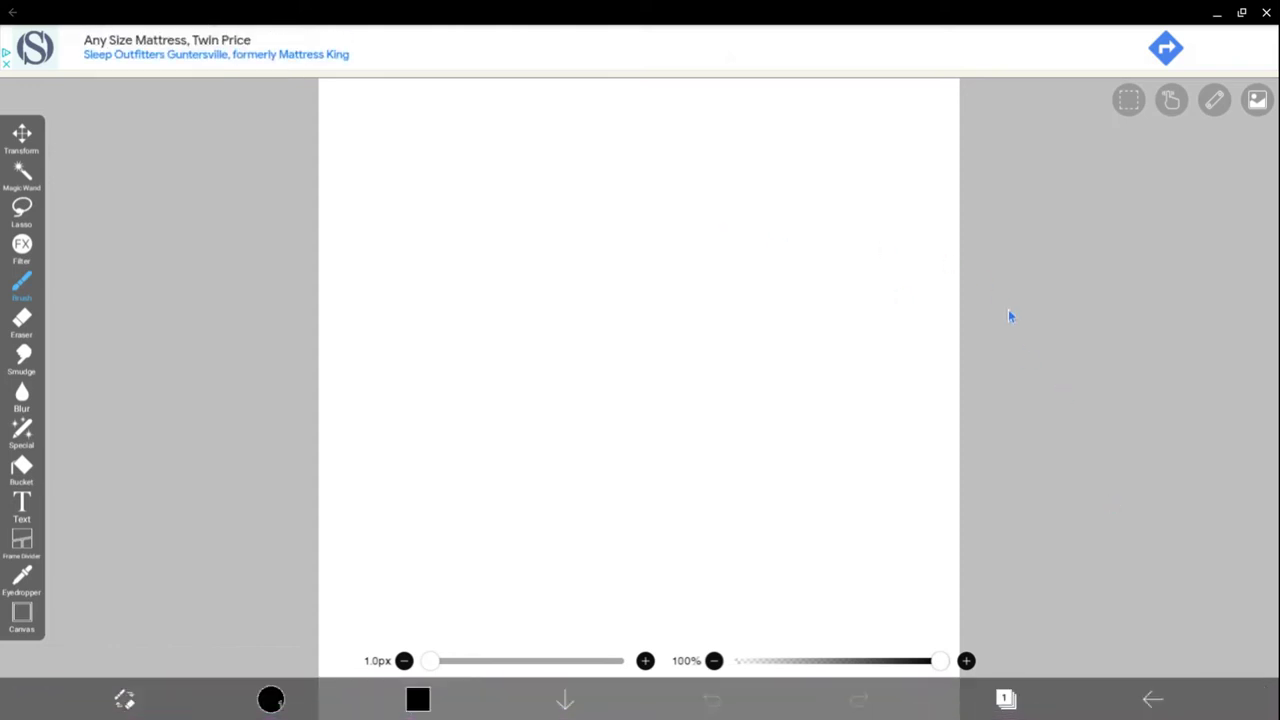
- Undo the first stroke, add a new layer, and reselect layer 1
left_click_drag(1008, 316, 800, 420)
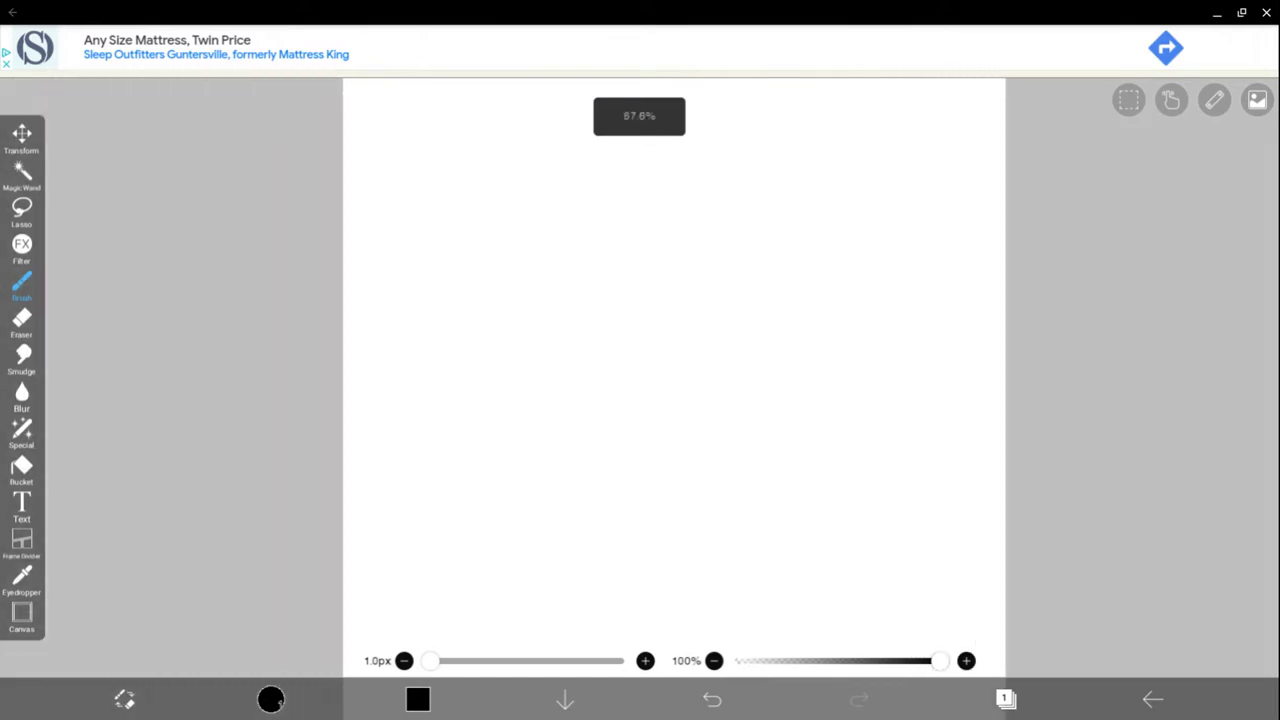
key("ctrl+z")
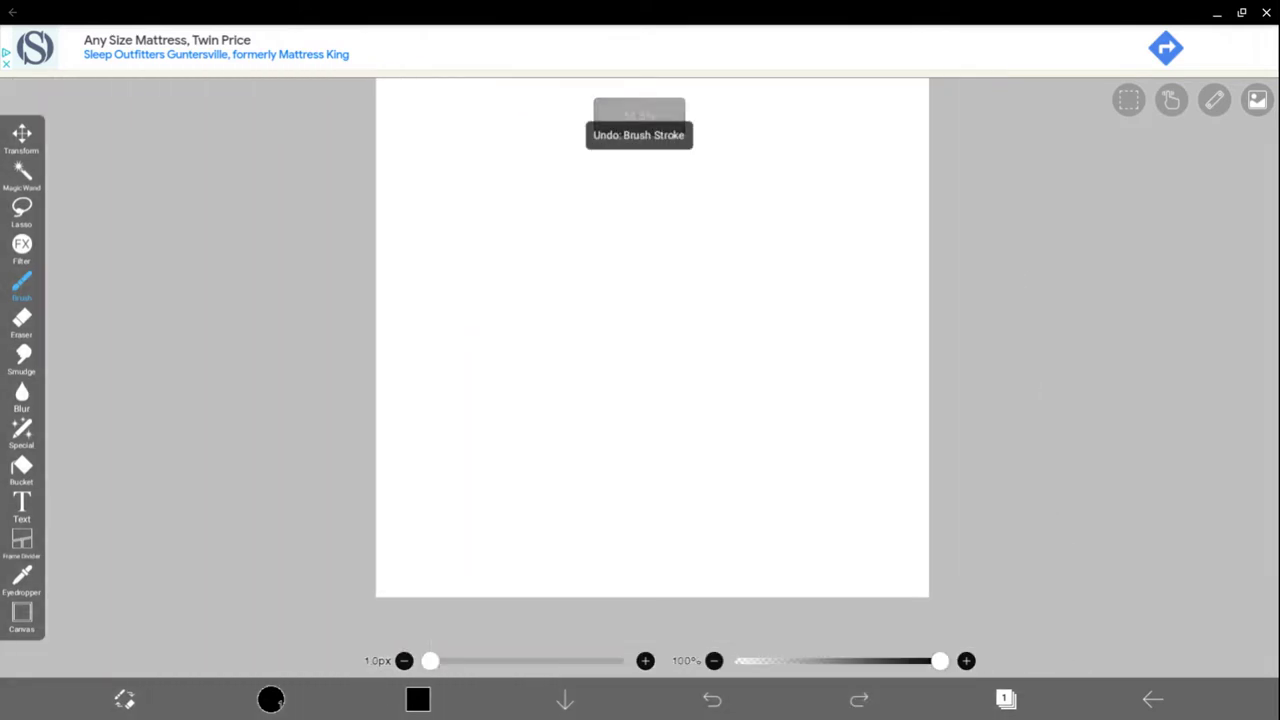
left_click(1005, 699)
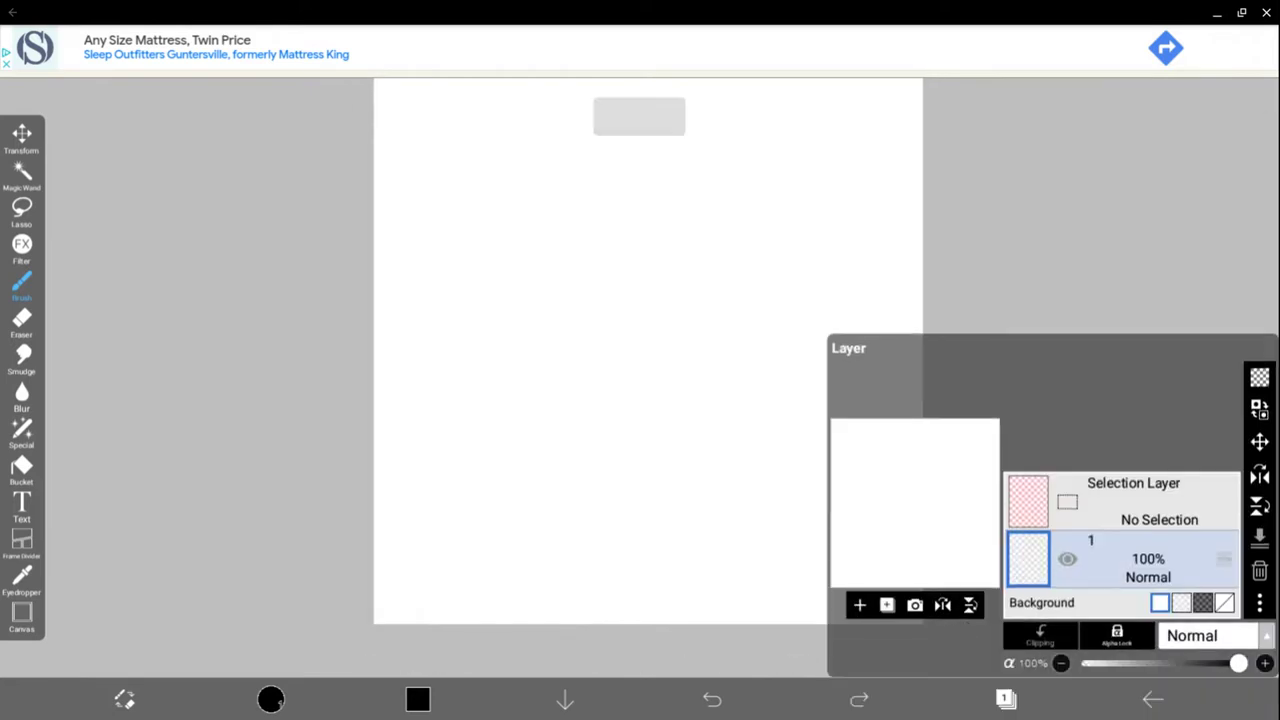
left_click(859, 605)
left_click(1148, 558)
- Close the Layer panel and undo the stray 7-shaped stroke
left_click(1005, 699)
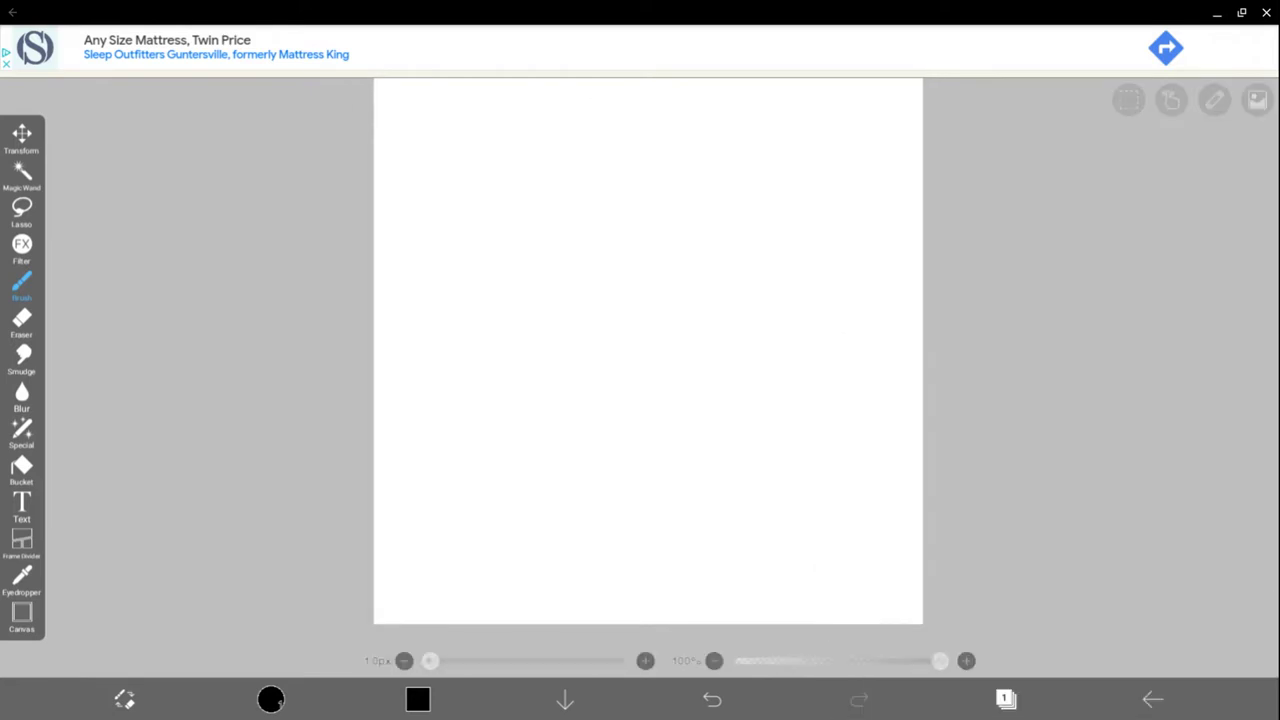
scroll(748, 400, "down", 2)
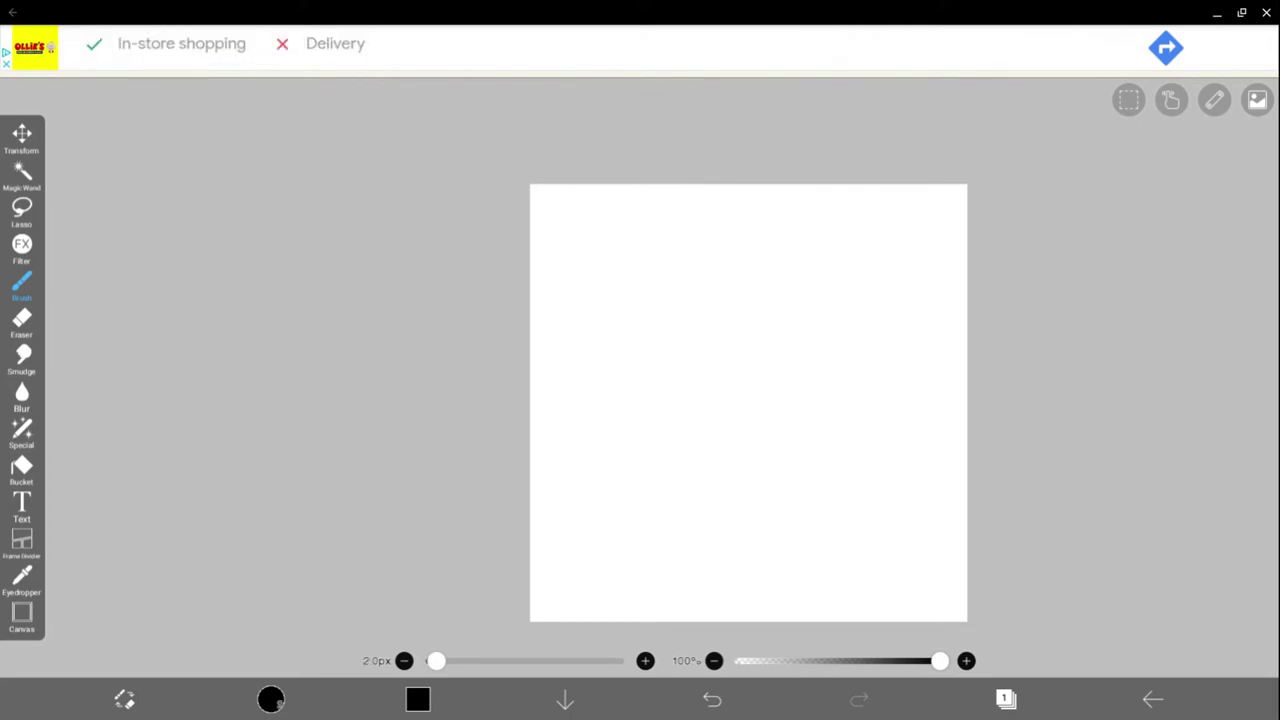
left_click(712, 699)
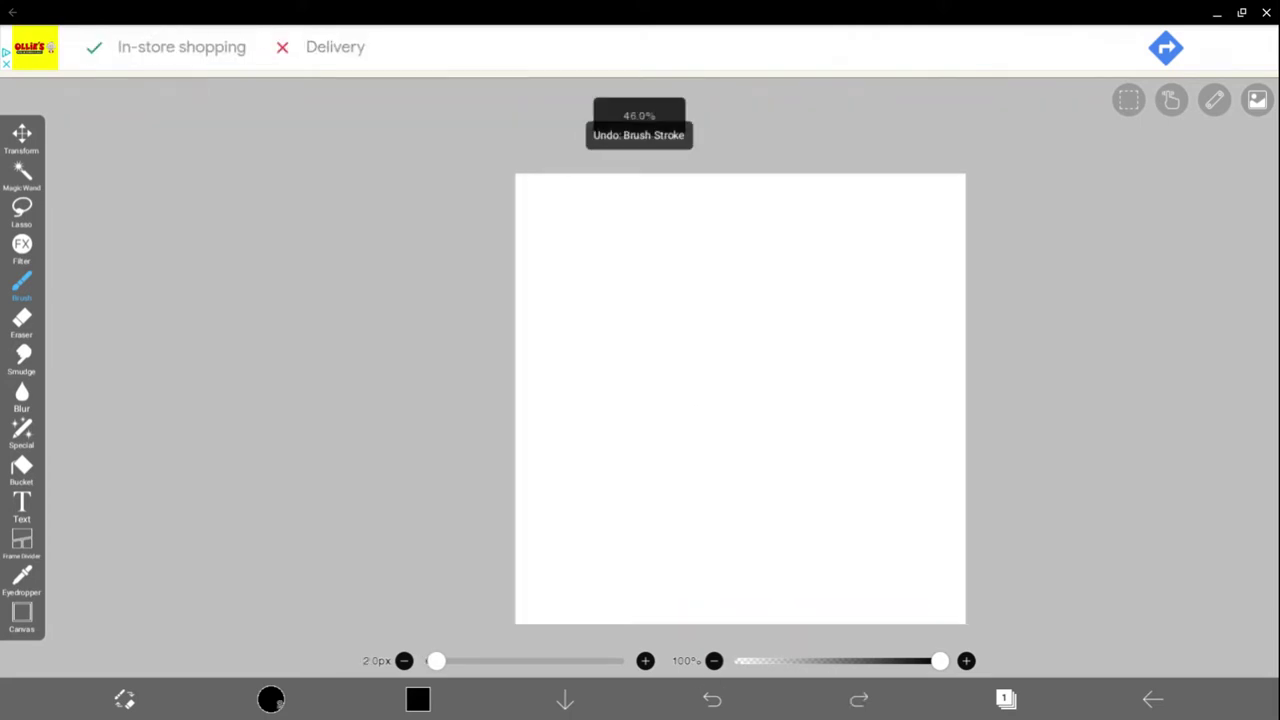
scroll(1035, 524, "up", 2)
- Raise the brush size to 10px and undo the test strokes and test line
left_click(712, 699)
left_click(645, 660)
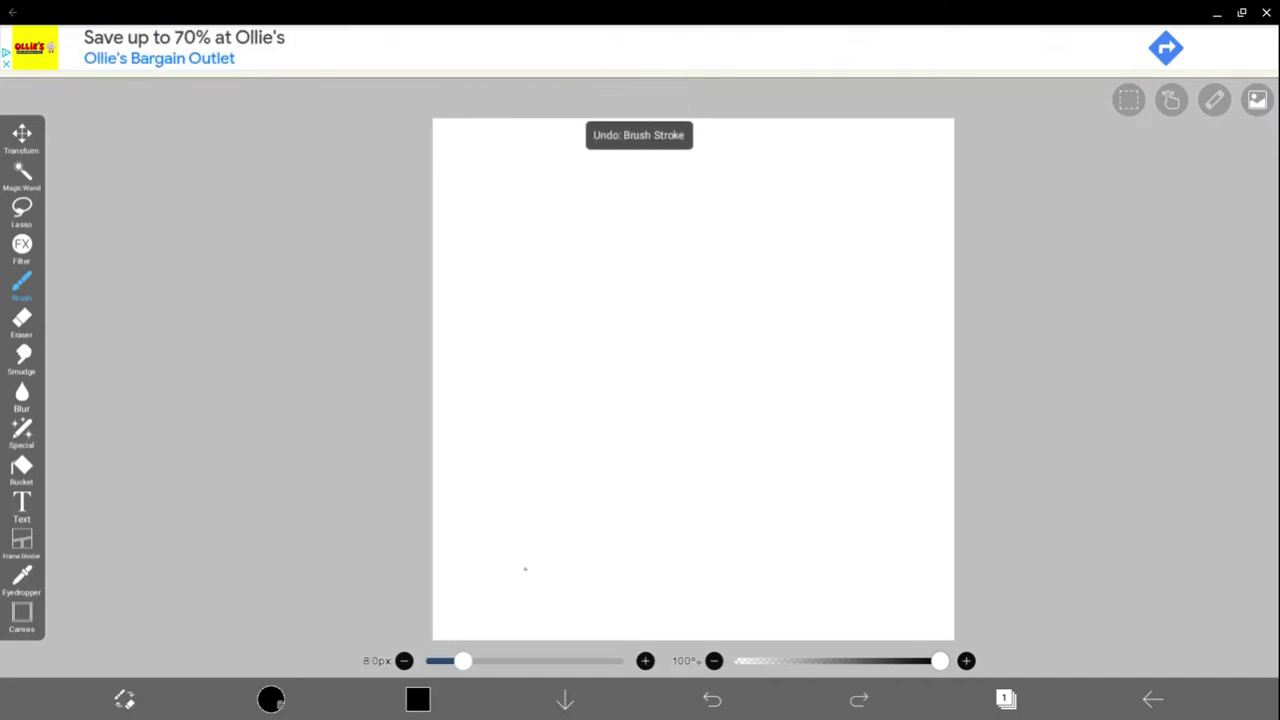
left_click(645, 660)
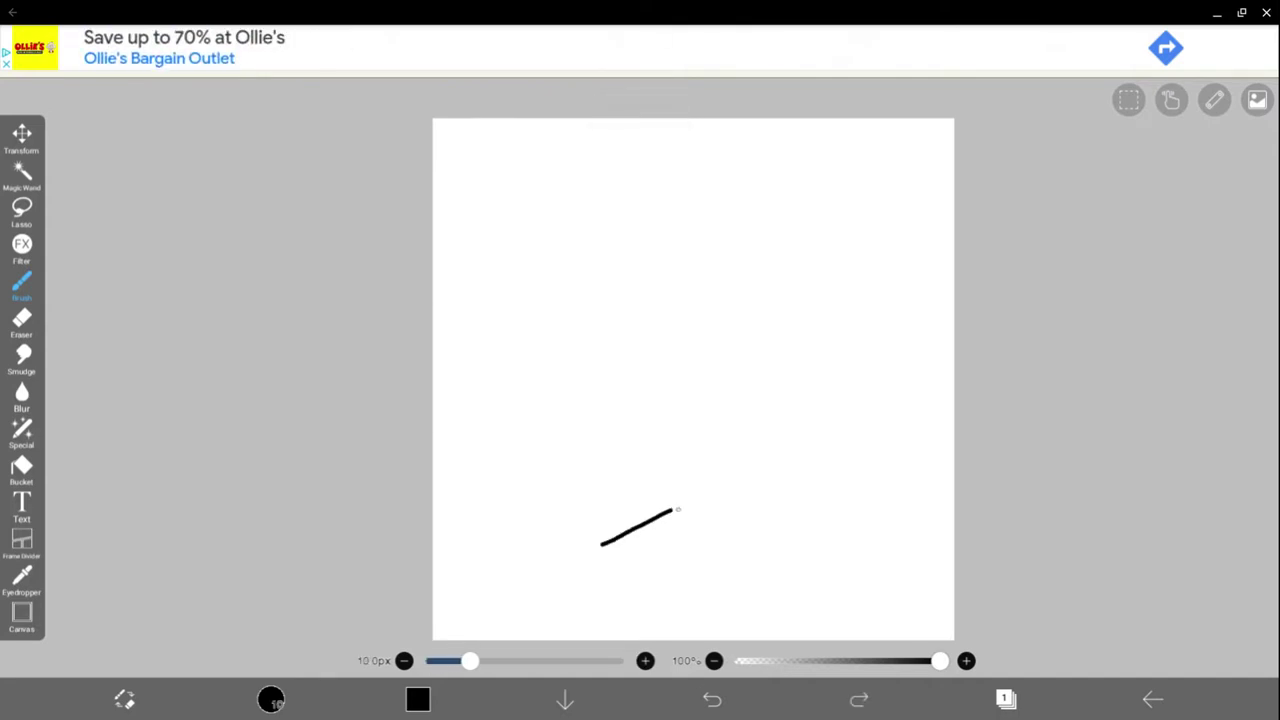
left_click(712, 699)
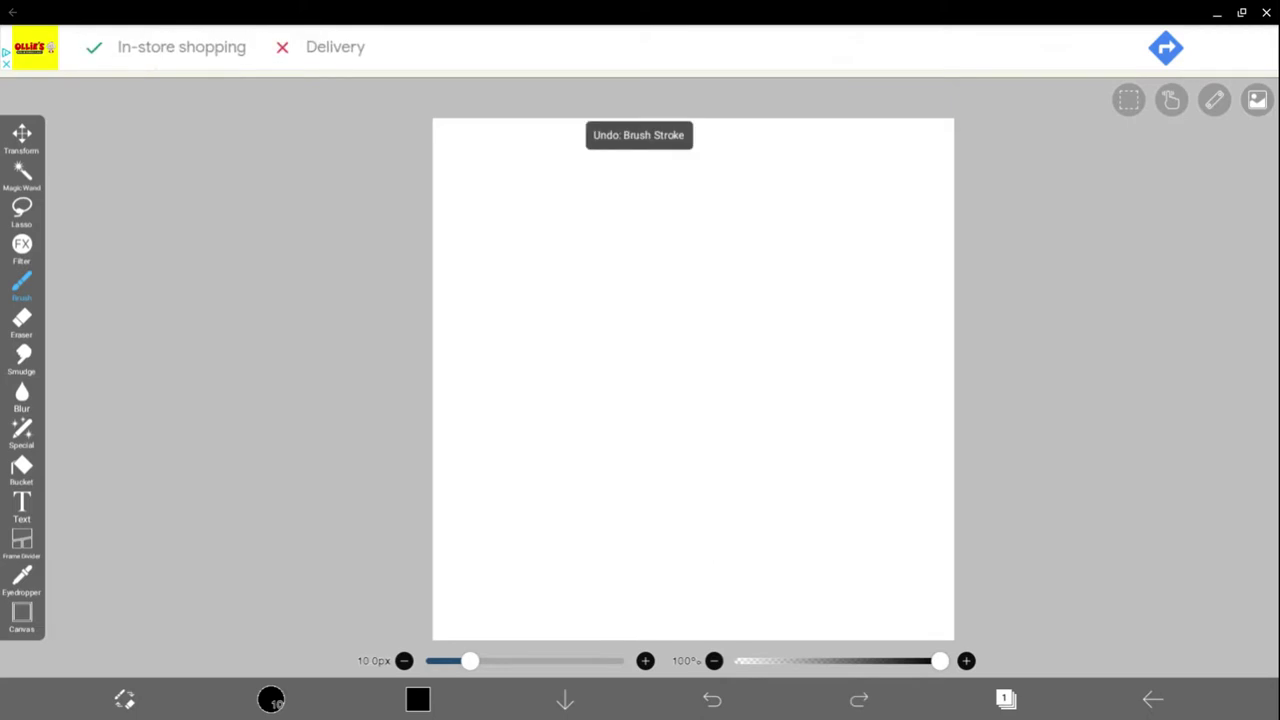
mouse_move(583, 510)
left_mouse_down()
mouse_move(651, 492)
mouse_move(703, 531)
left_mouse_up()
left_click(712, 699)
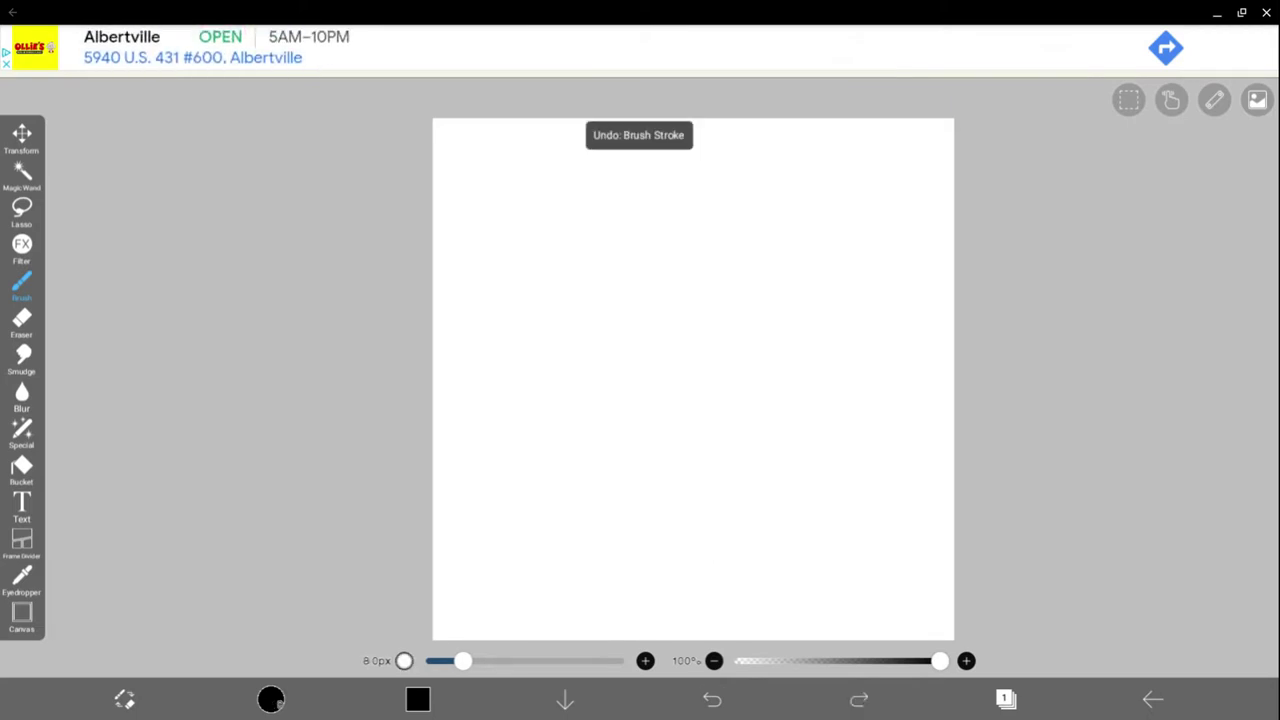
- Try a thinner test line, then undo every remaining stroke, including the Z-shaped one
left_click(404, 660)
left_click_drag(553, 553, 661, 516)
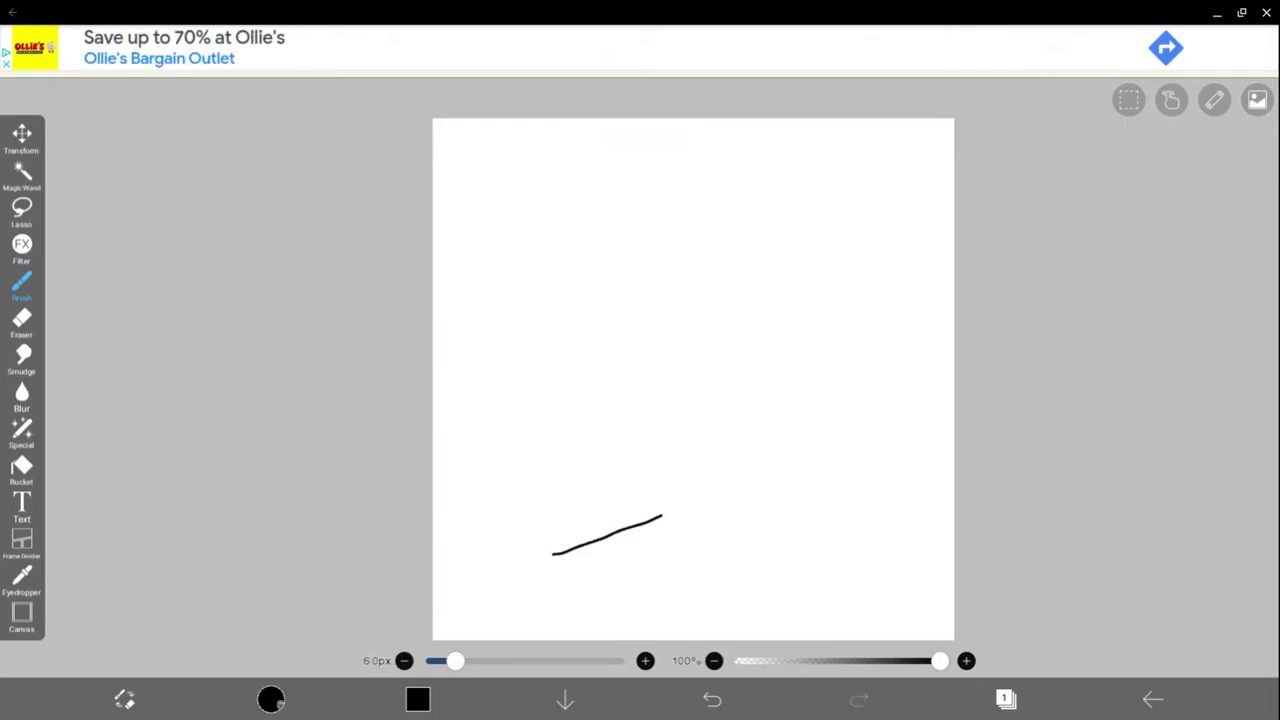
left_click(712, 699)
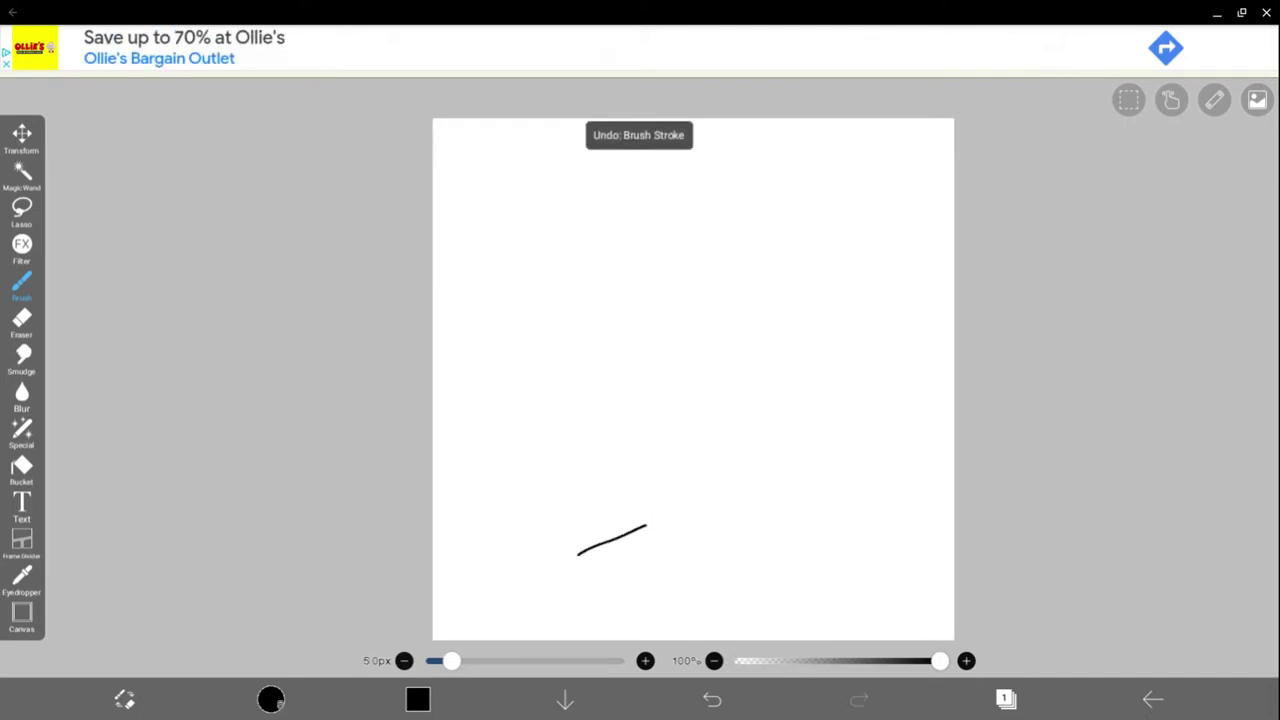
left_click(712, 699)
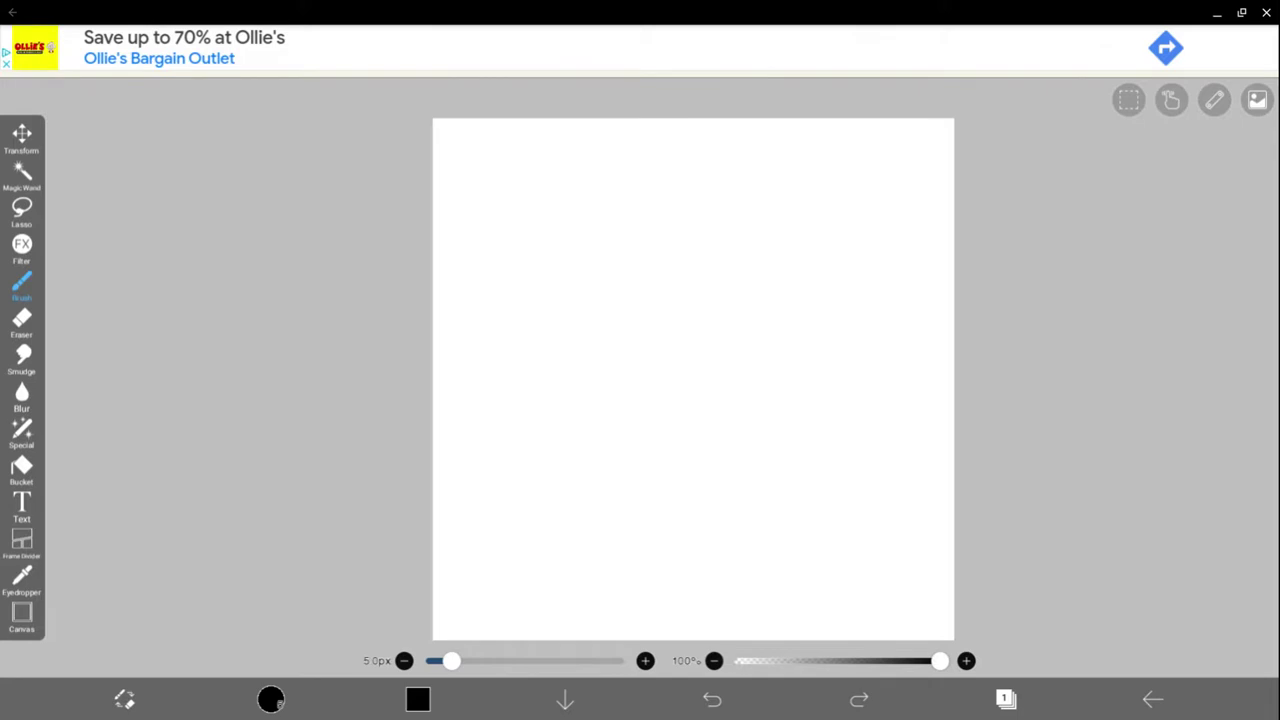
scroll(953, 276, "down", 2)
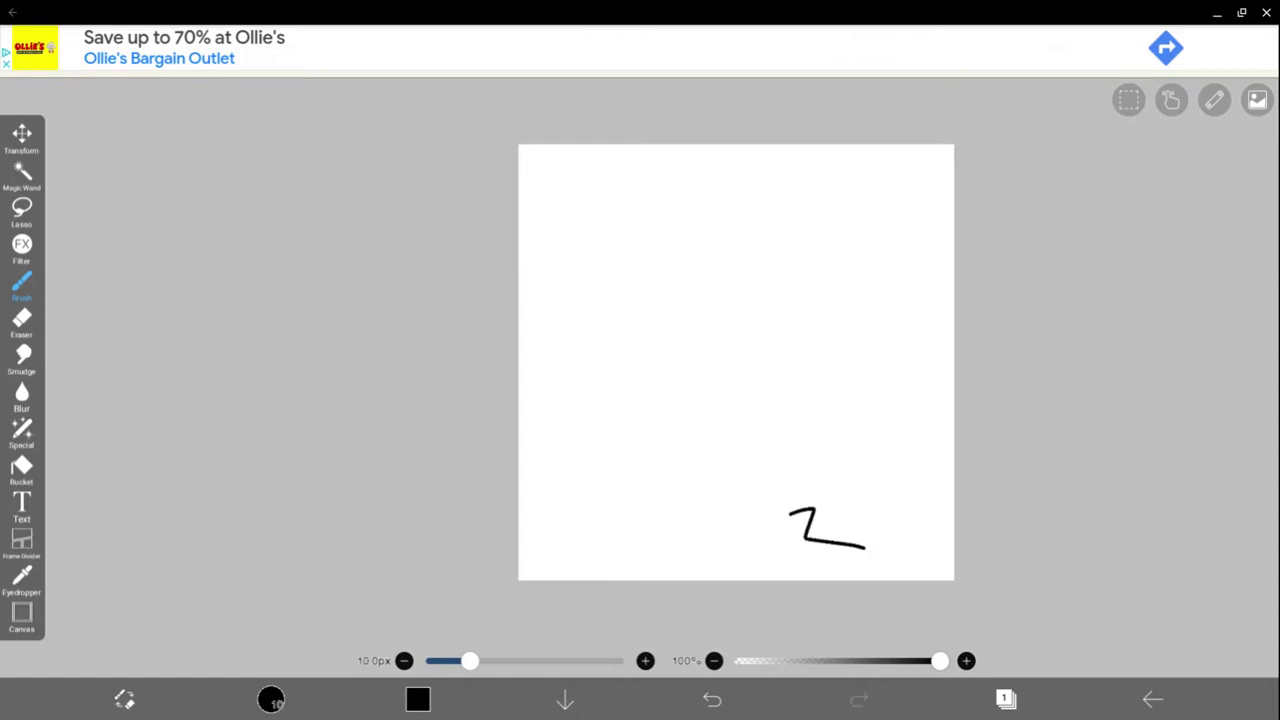
key("ctrl+z")
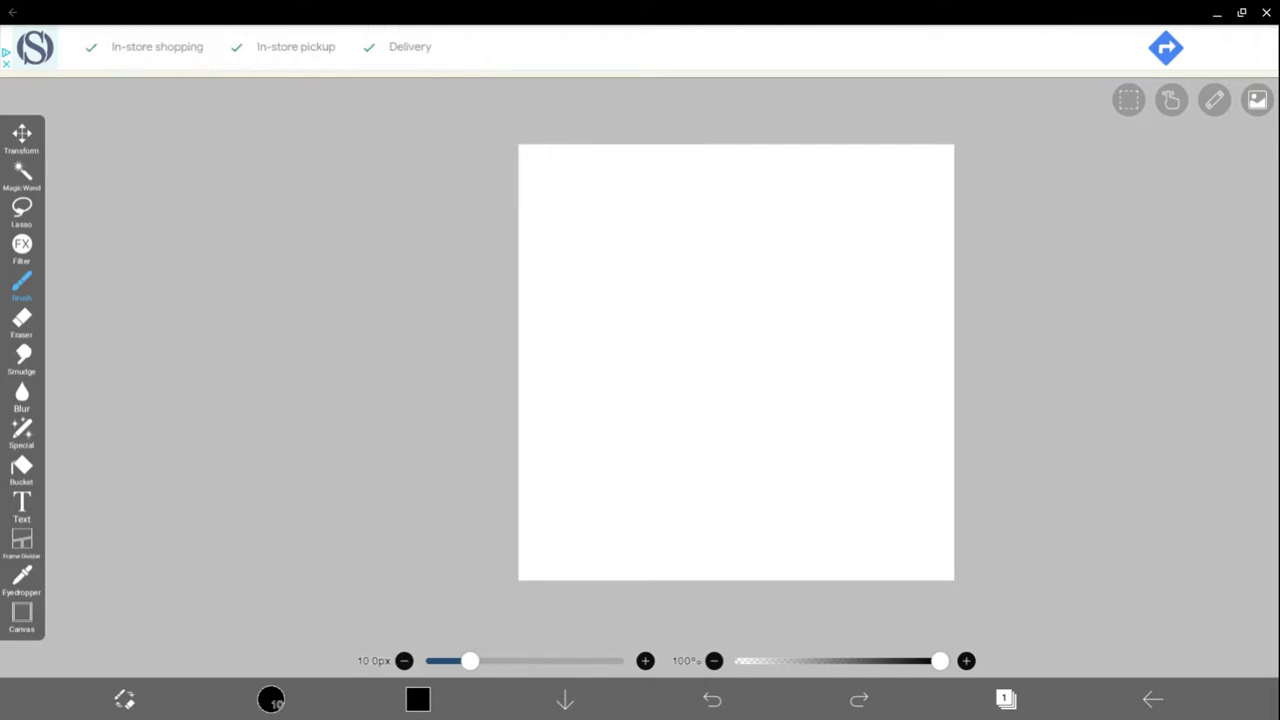
- Zoom the canvas view in and out to reset it
scroll(736, 362, "up", 2)
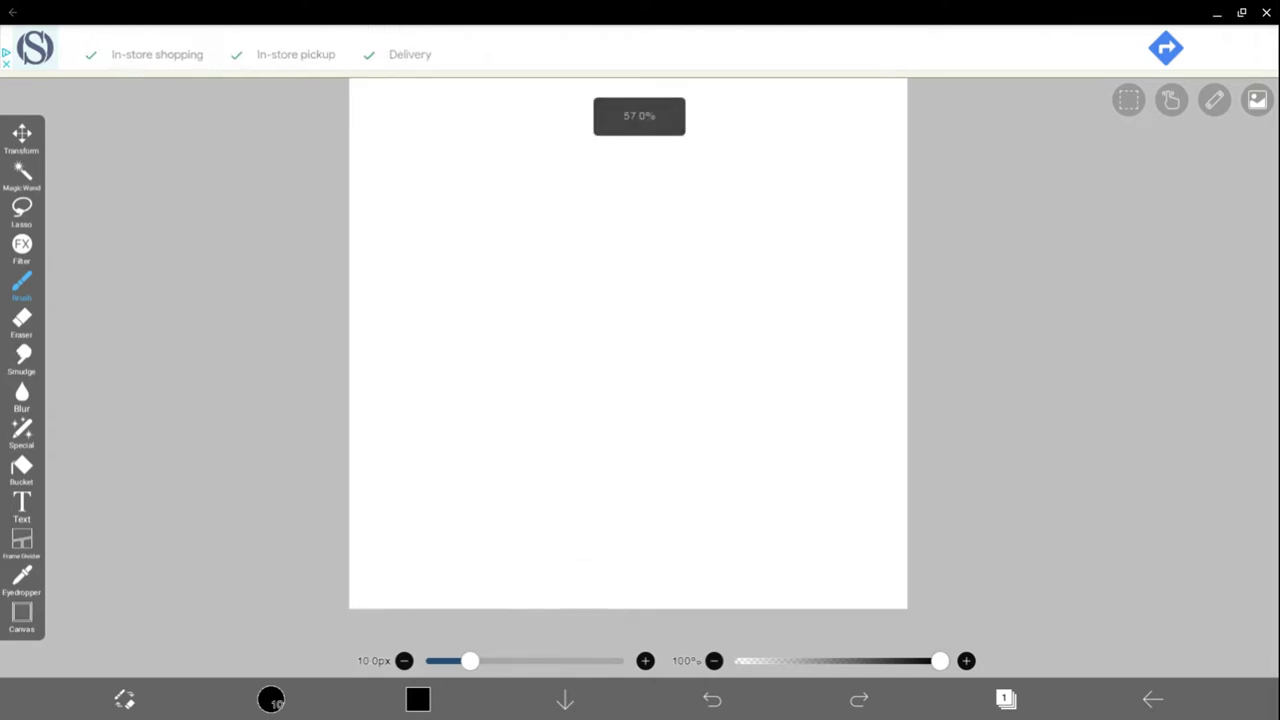
scroll(1121, 370, "up", 1)
scroll(1121, 370, "up", 2)
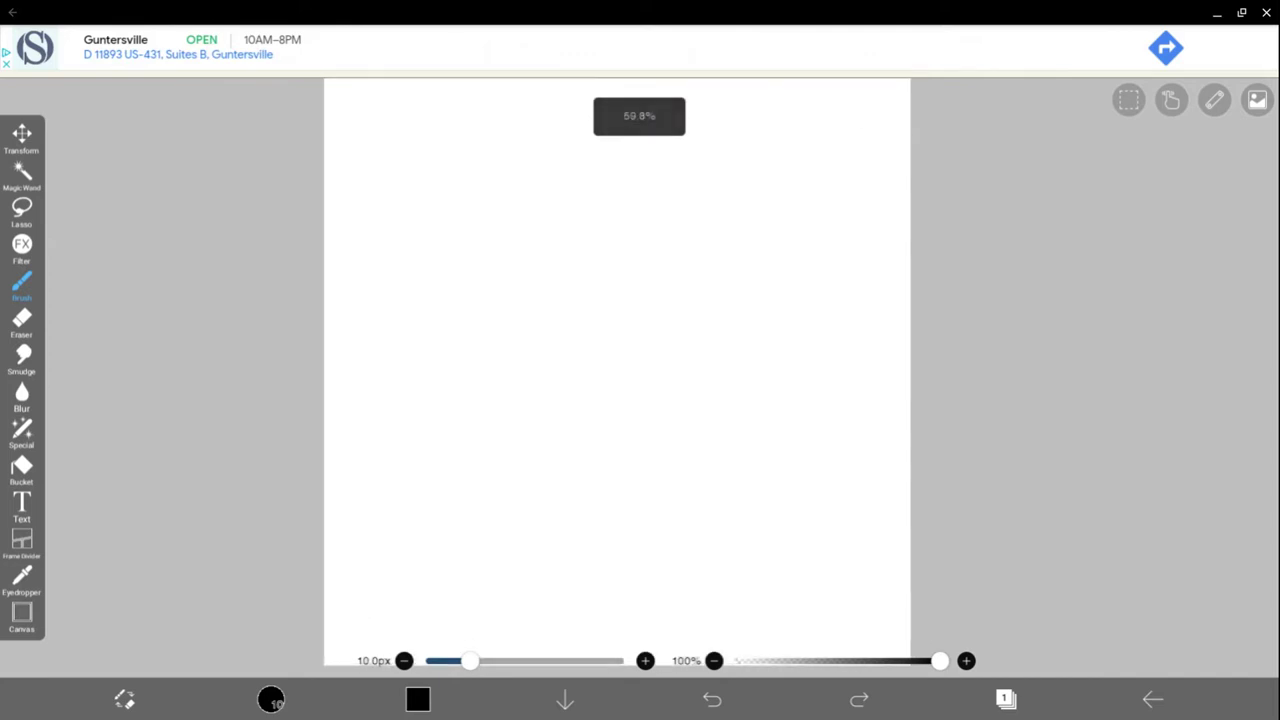
scroll(1121, 370, "down", 2)
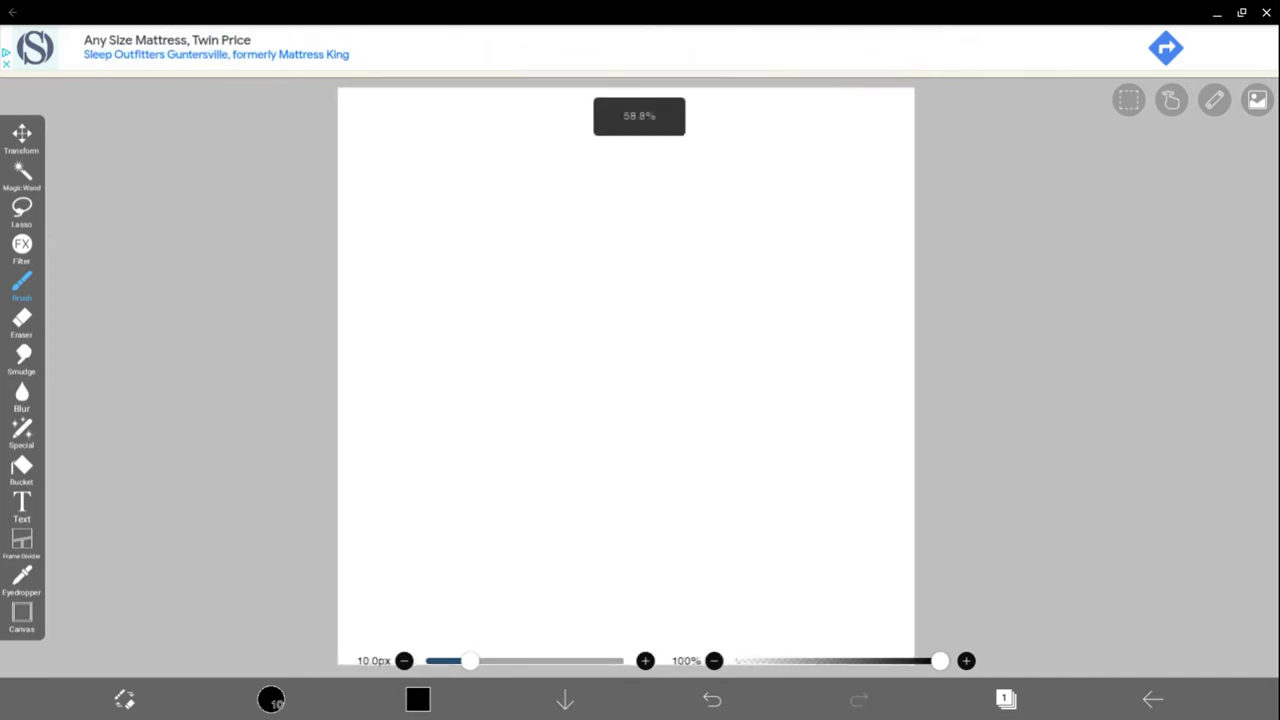
scroll(1121, 370, "down", 2)
scroll(1121, 370, "down", 1)
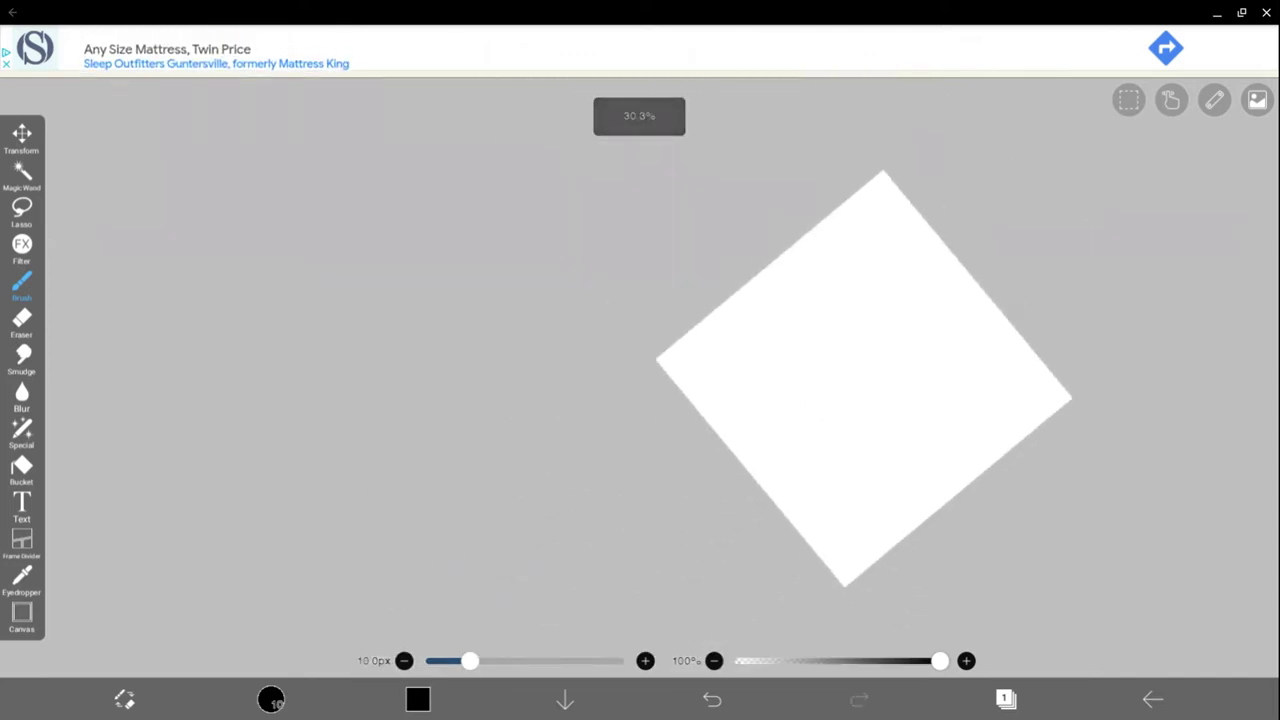
scroll(1121, 370, "down", 1)
scroll(1121, 370, "down", 1)
scroll(1121, 370, "up", 1)
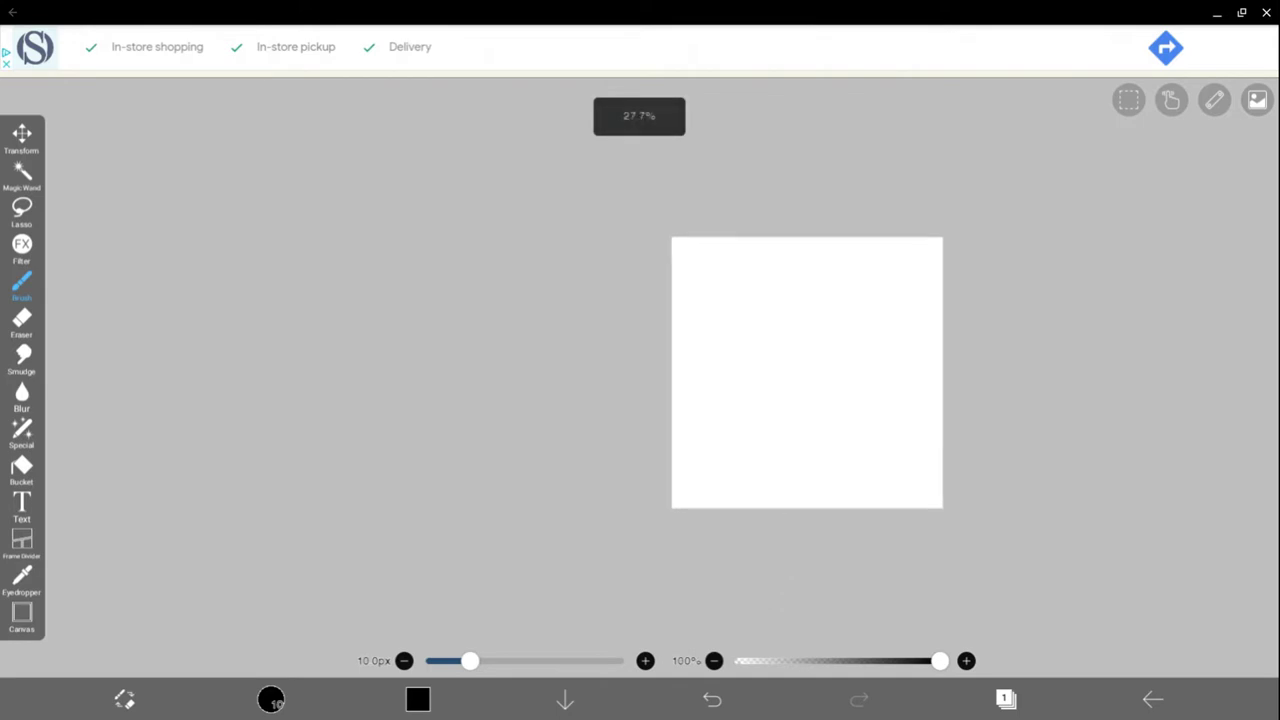
scroll(1121, 370, "up", 2)
scroll(1121, 370, "up", 1)
scroll(1121, 370, "up", 1)
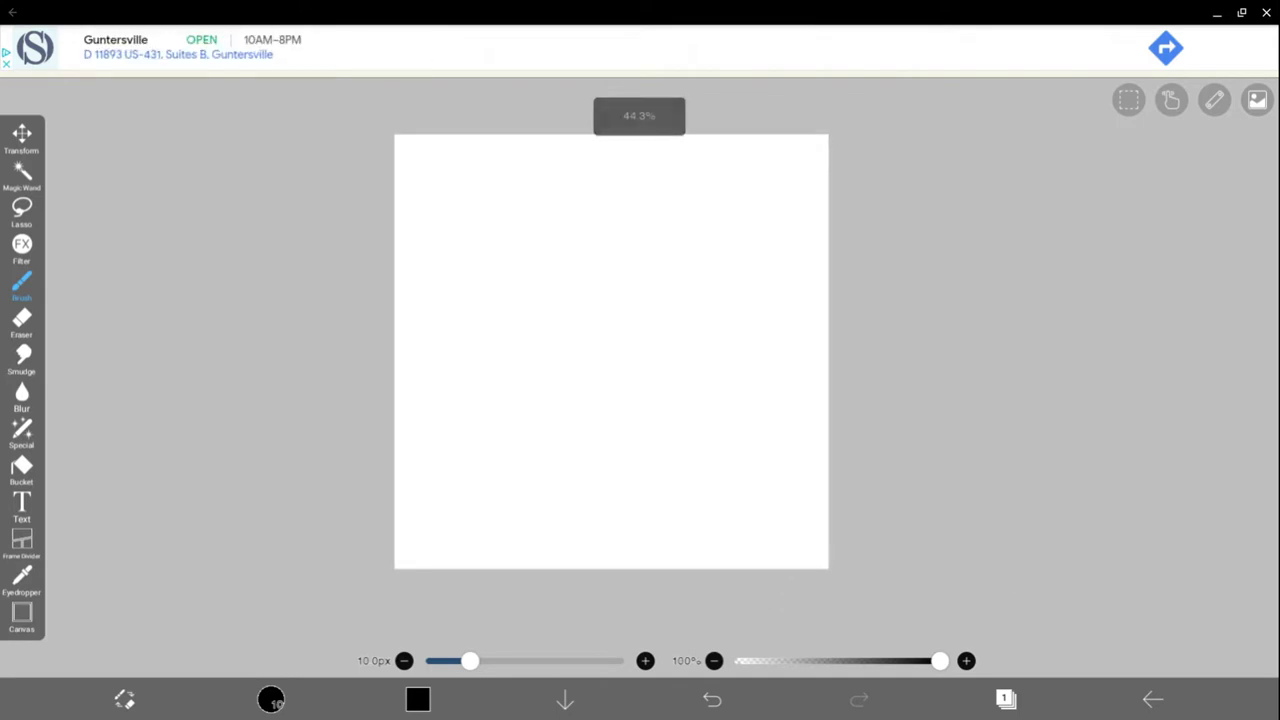
- Check the layer list, then bring up the ruler and symmetry options
left_click(1006, 699)
left_click(1006, 699)
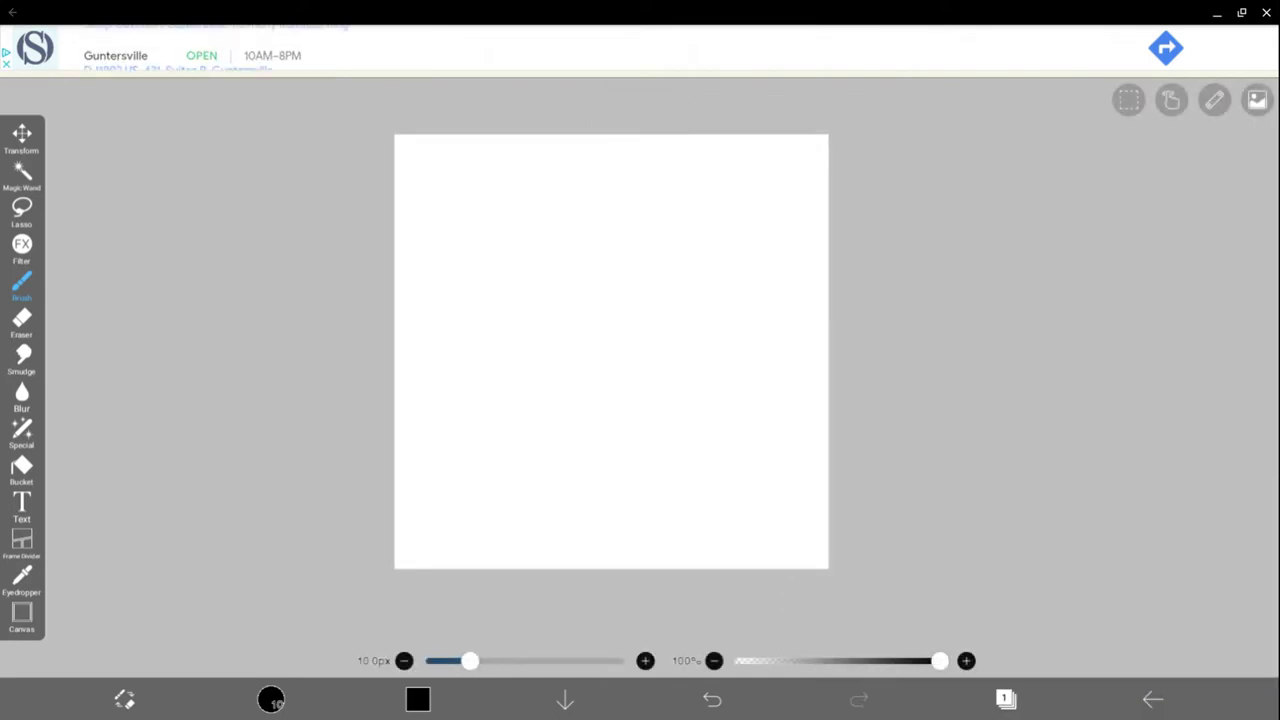
left_click(1214, 99)
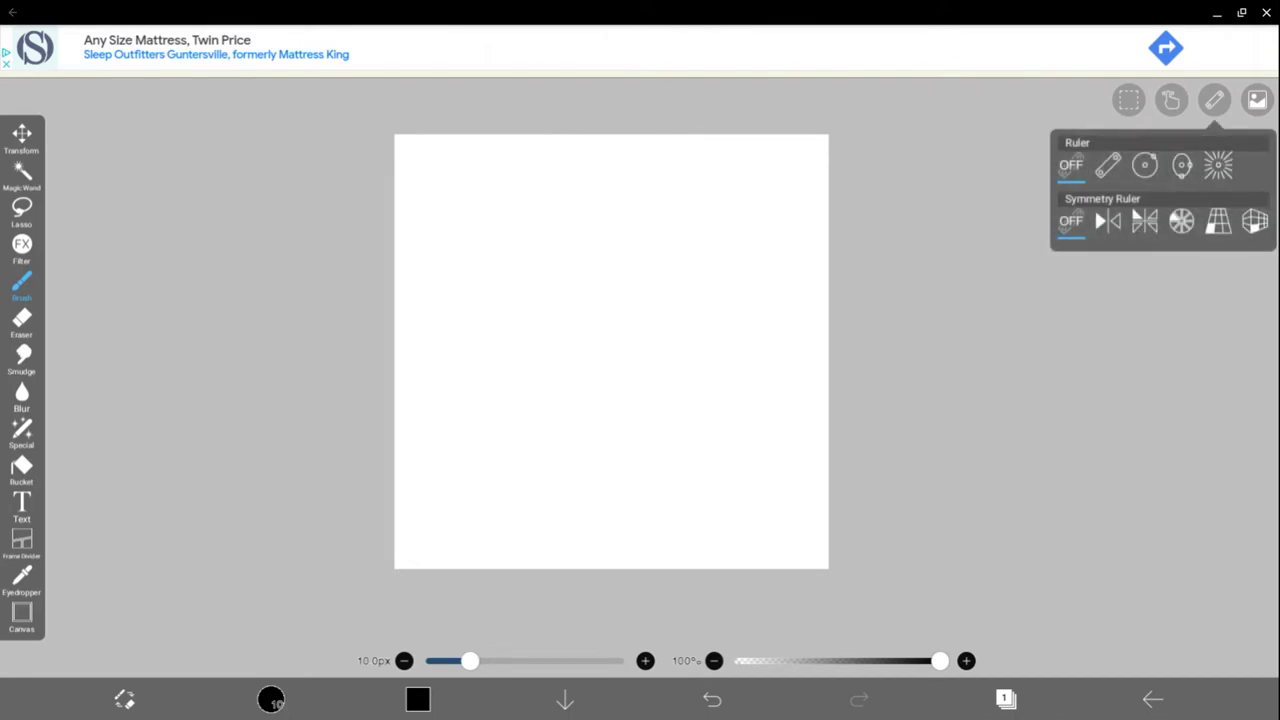
- Add a circular ruler, centre it, and enlarge it to nearly fill the canvas
left_click(1144, 165)
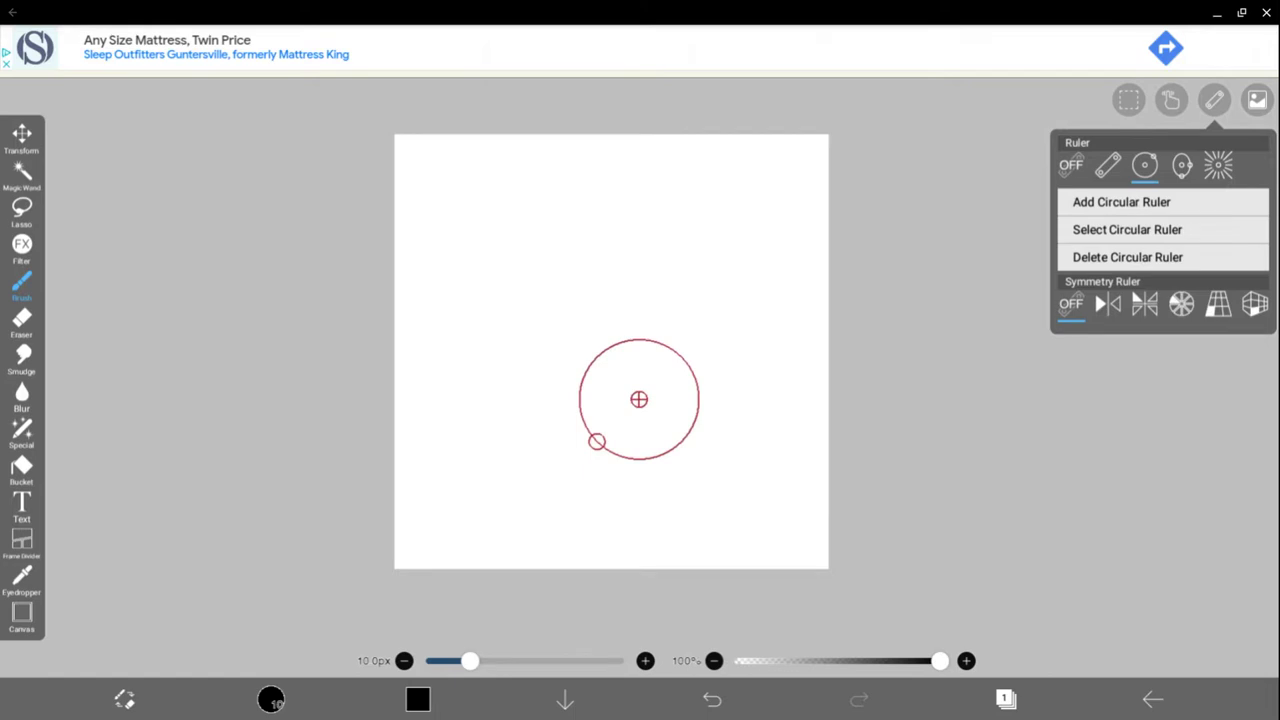
left_click_drag(597, 441, 555, 548)
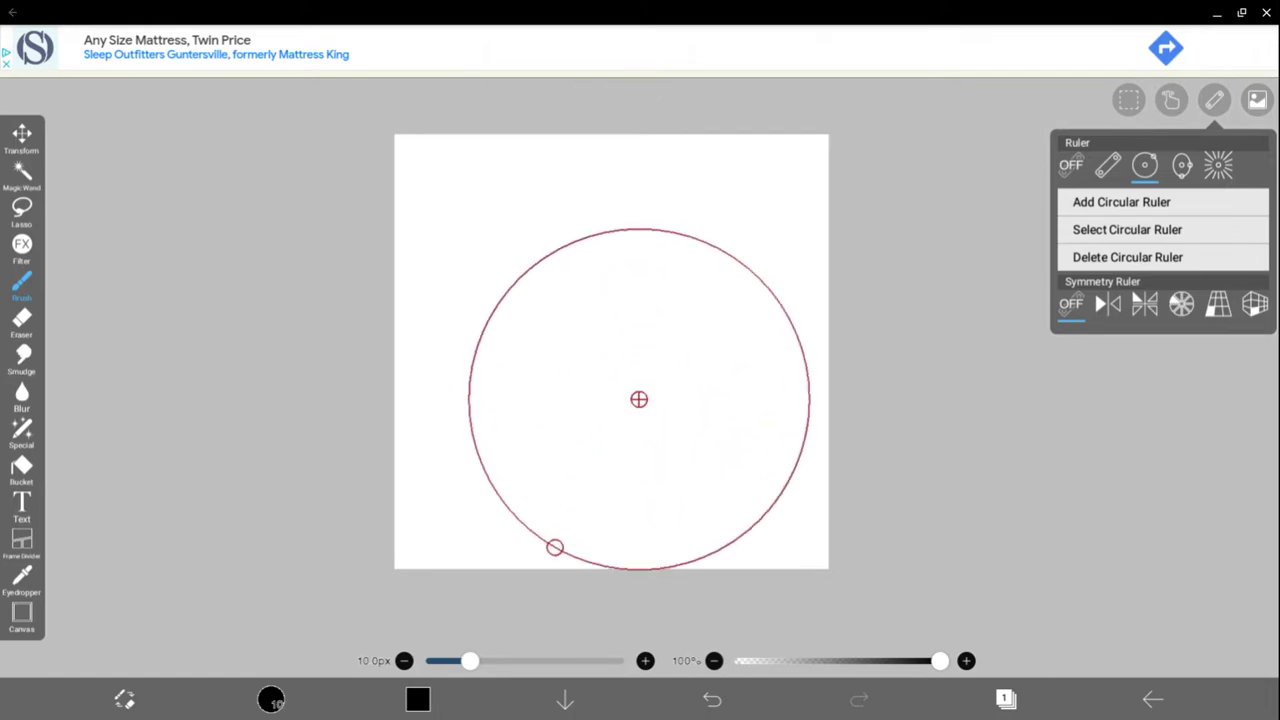
mouse_move(639, 399)
left_mouse_down()
mouse_move(611, 411)
mouse_move(574, 394)
mouse_move(564, 372)
mouse_move(586, 377)
left_mouse_up()
mouse_move(503, 529)
left_mouse_down()
mouse_move(701, 610)
mouse_move(677, 546)
left_mouse_up()
left_click_drag(586, 380, 607, 381)
left_click_drag(698, 550, 720, 564)
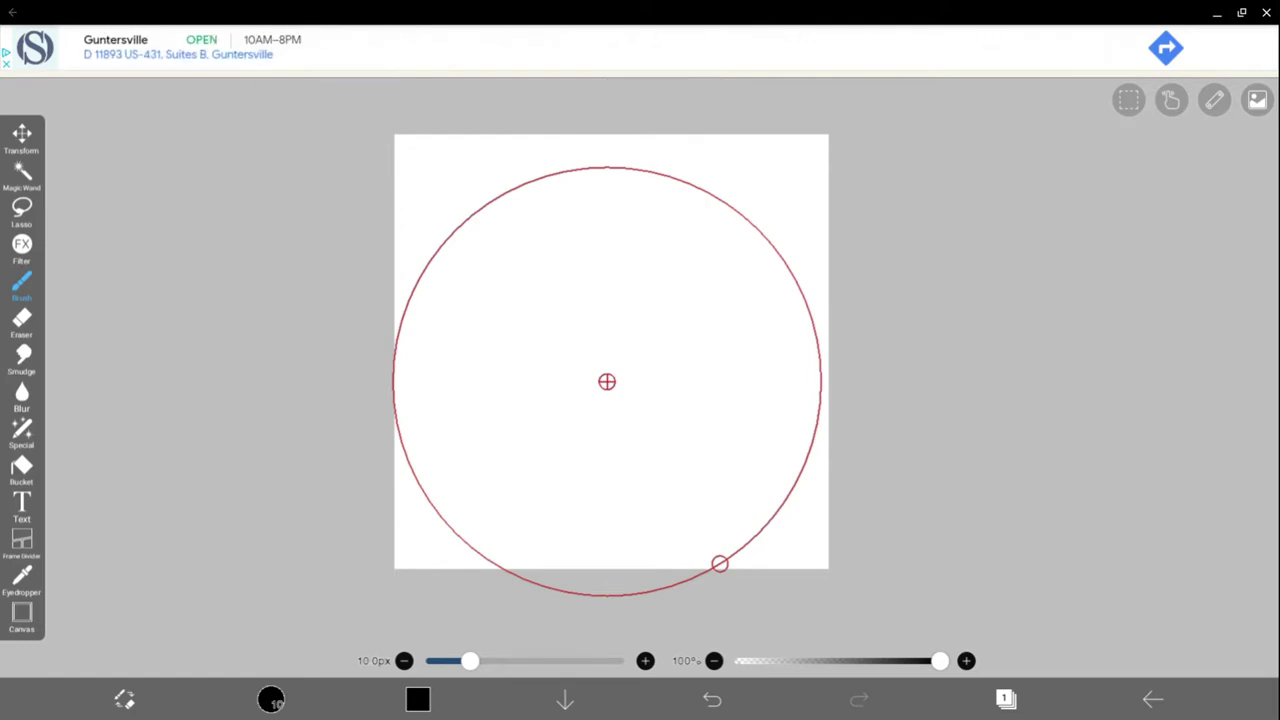
- Set the brush colour to pure red and trace an arc along the circle's top
left_click(418, 699)
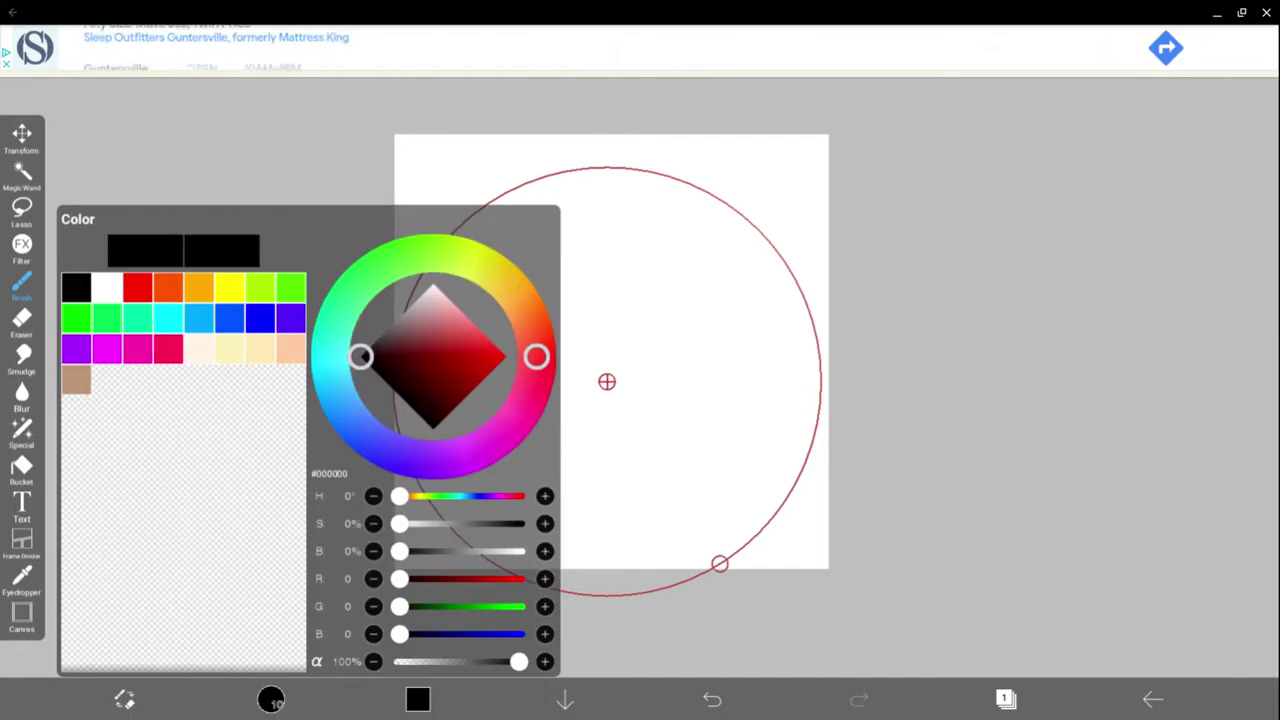
left_click(138, 288)
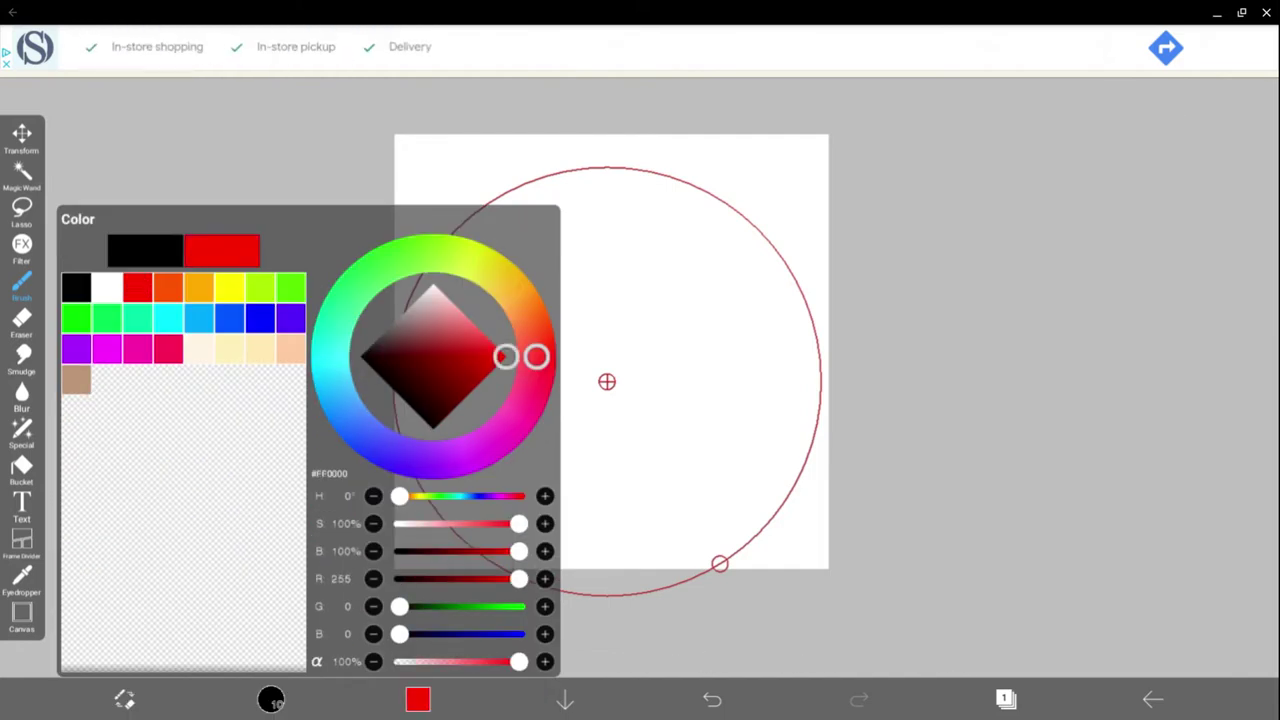
key("Escape")
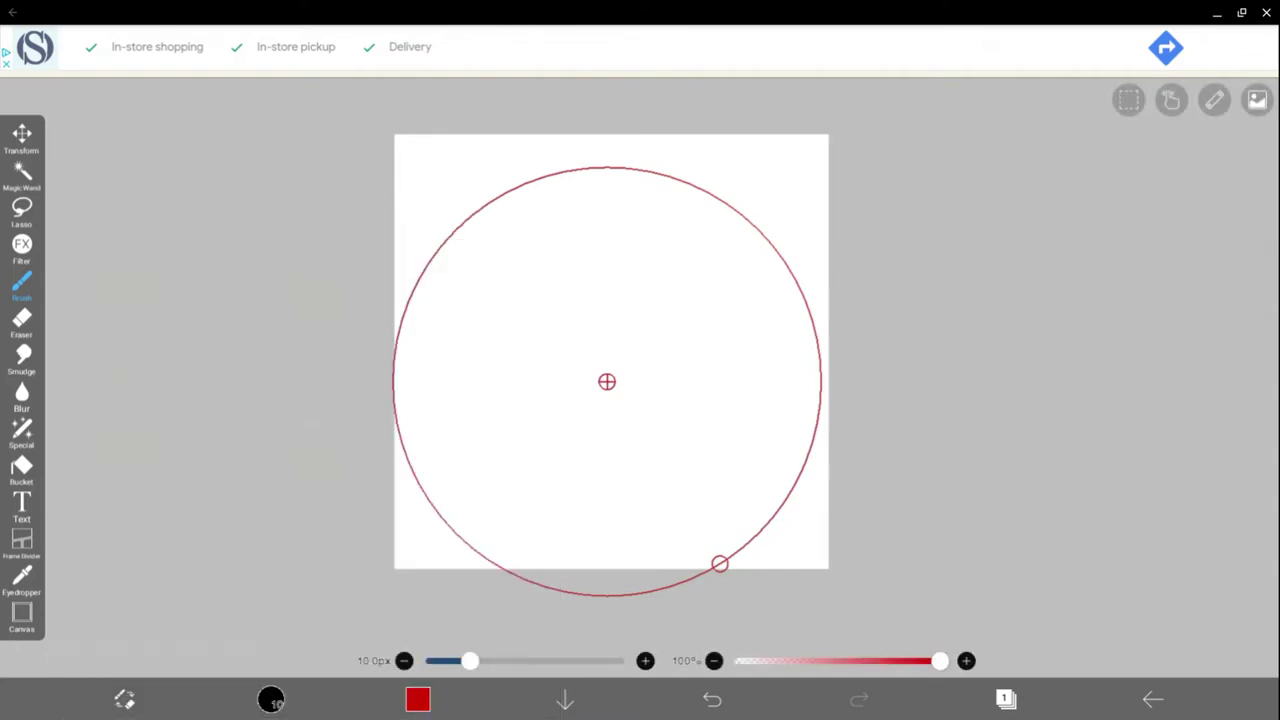
left_click_drag(510, 197, 768, 246)
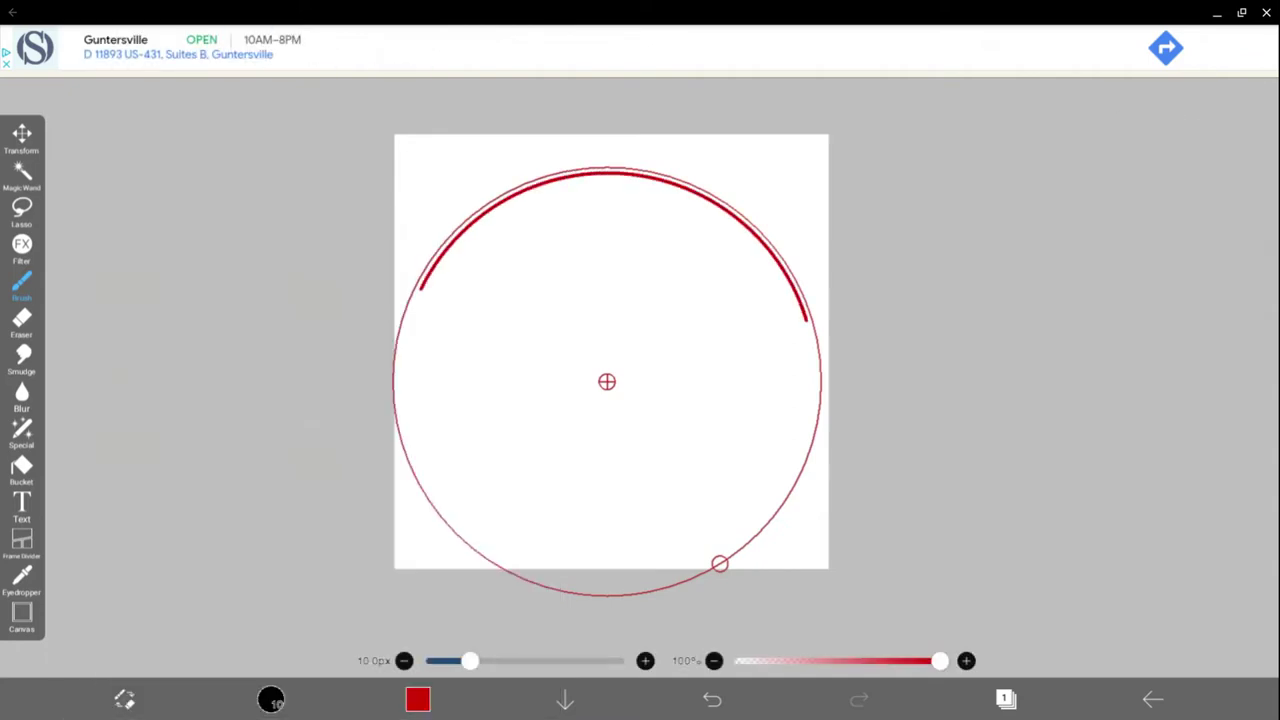
- Zoom in and draw a second red arc just inside the first
scroll(699, 300, "up", 1)
scroll(699, 300, "up", 3)
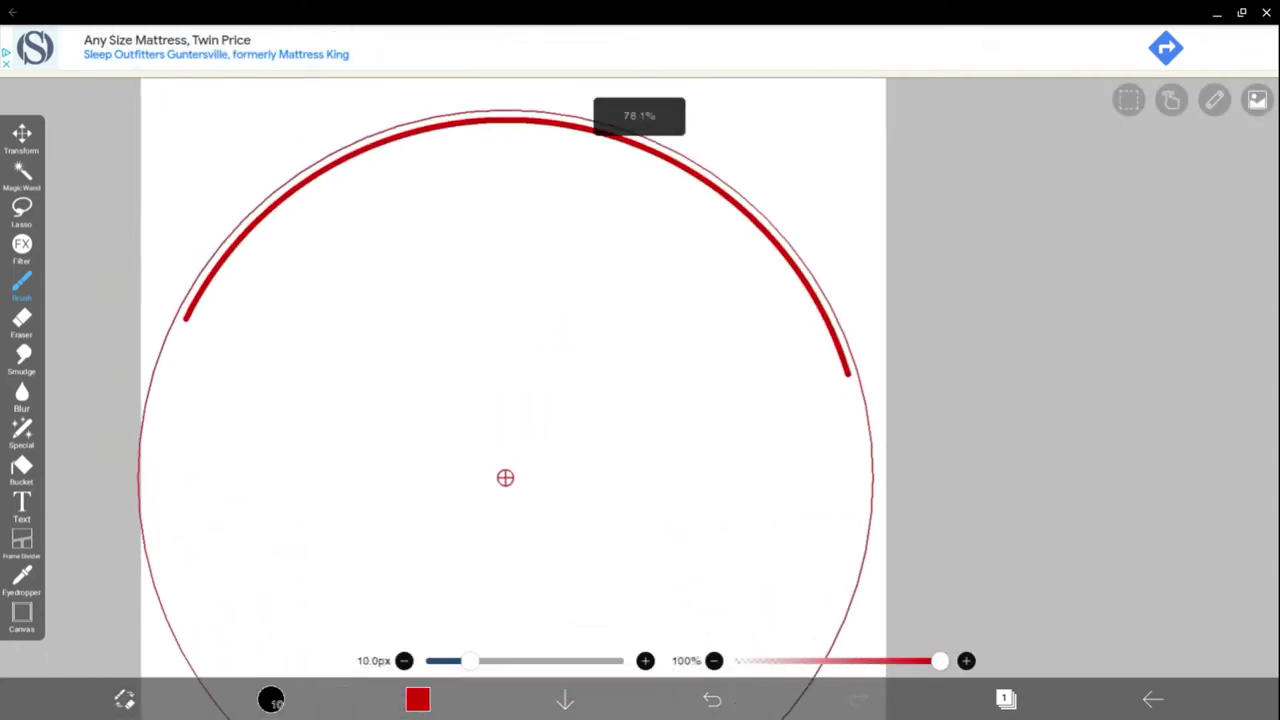
scroll(699, 300, "up", 2)
scroll(583, 509, "up", 1)
scroll(560, 514, "up", 2)
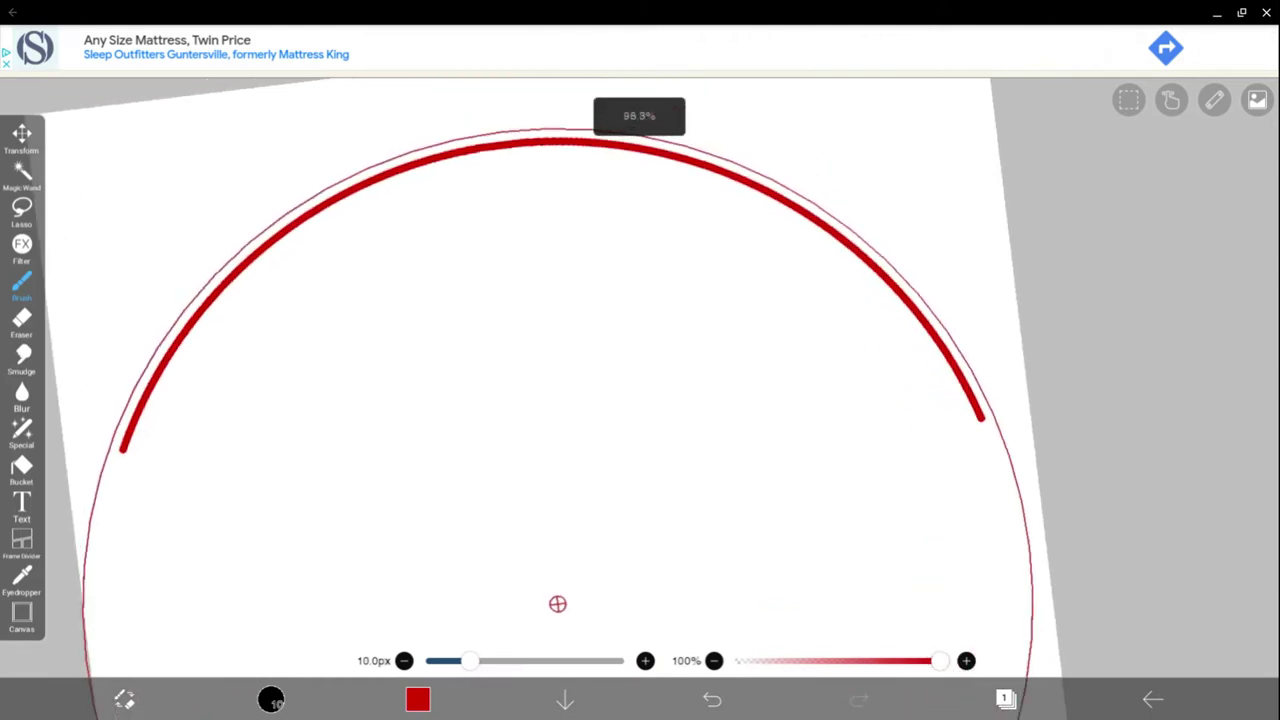
scroll(557, 603, "up", 2)
mouse_move(977, 432)
left_mouse_down()
mouse_move(740, 145)
mouse_move(316, 138)
left_mouse_up()
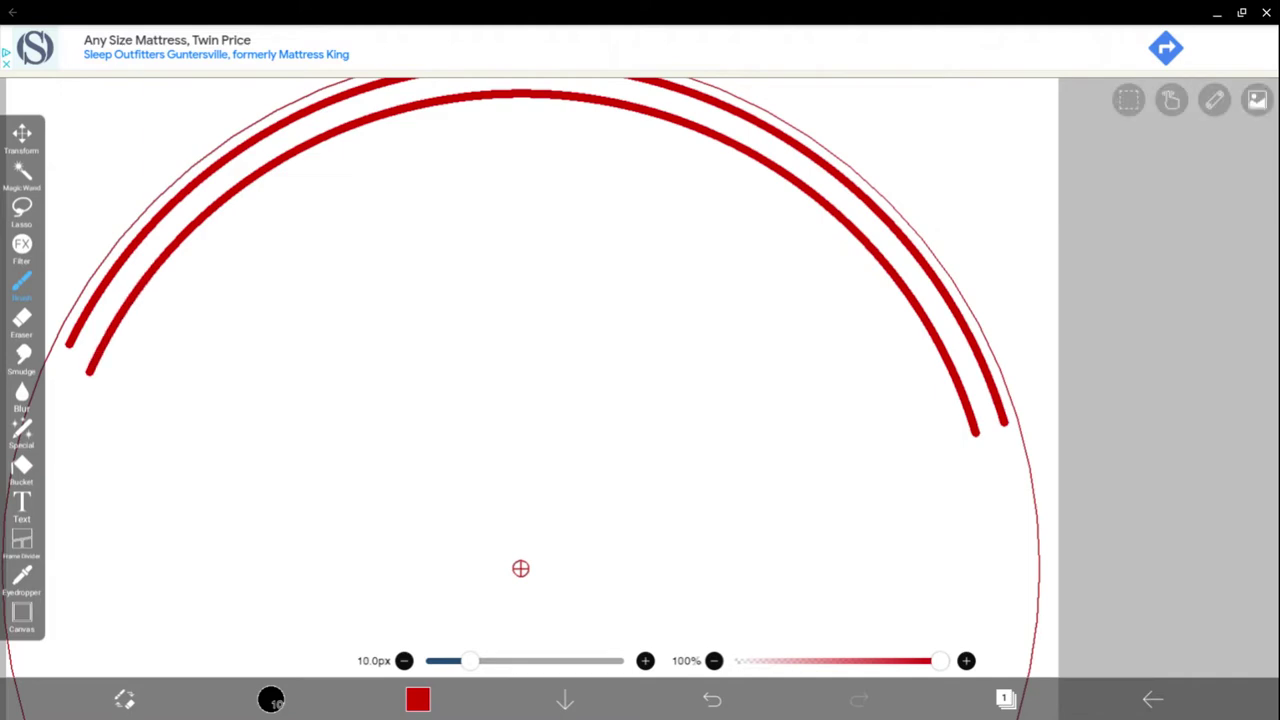
- Switch the brush to orange and start an orange arc inside the red ones
left_click(418, 699)
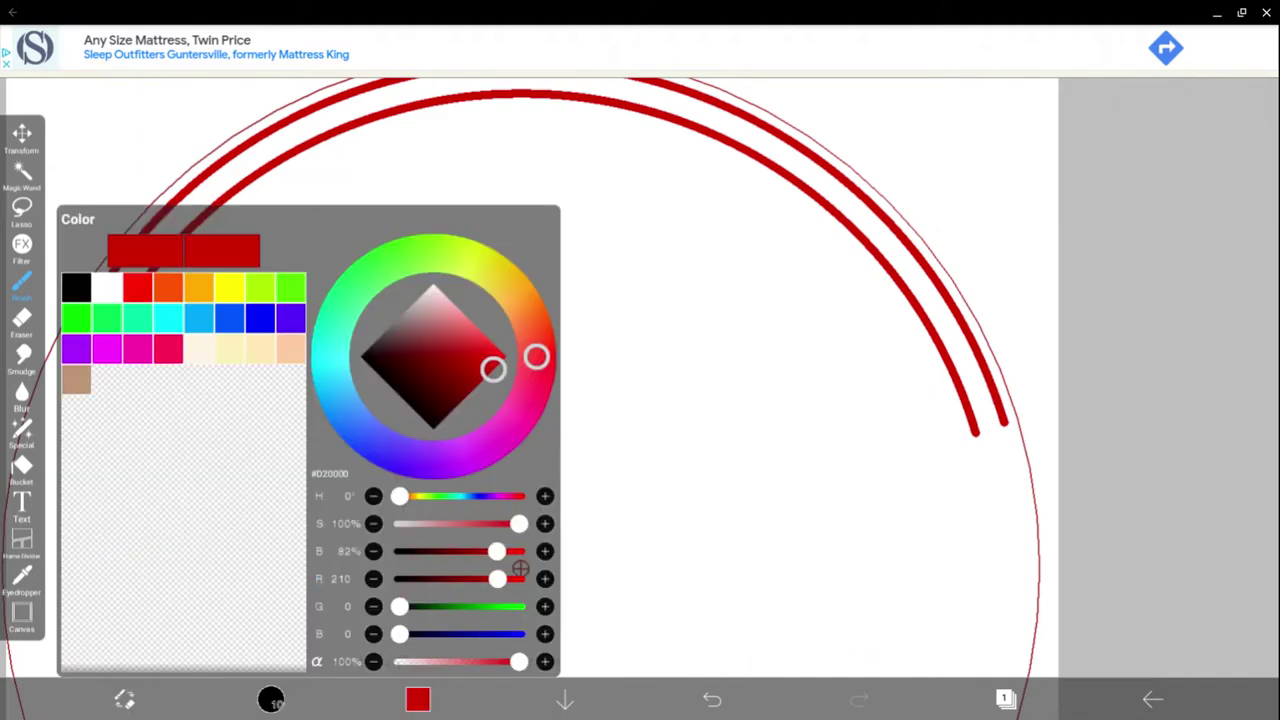
left_click(520, 568)
key("Escape")
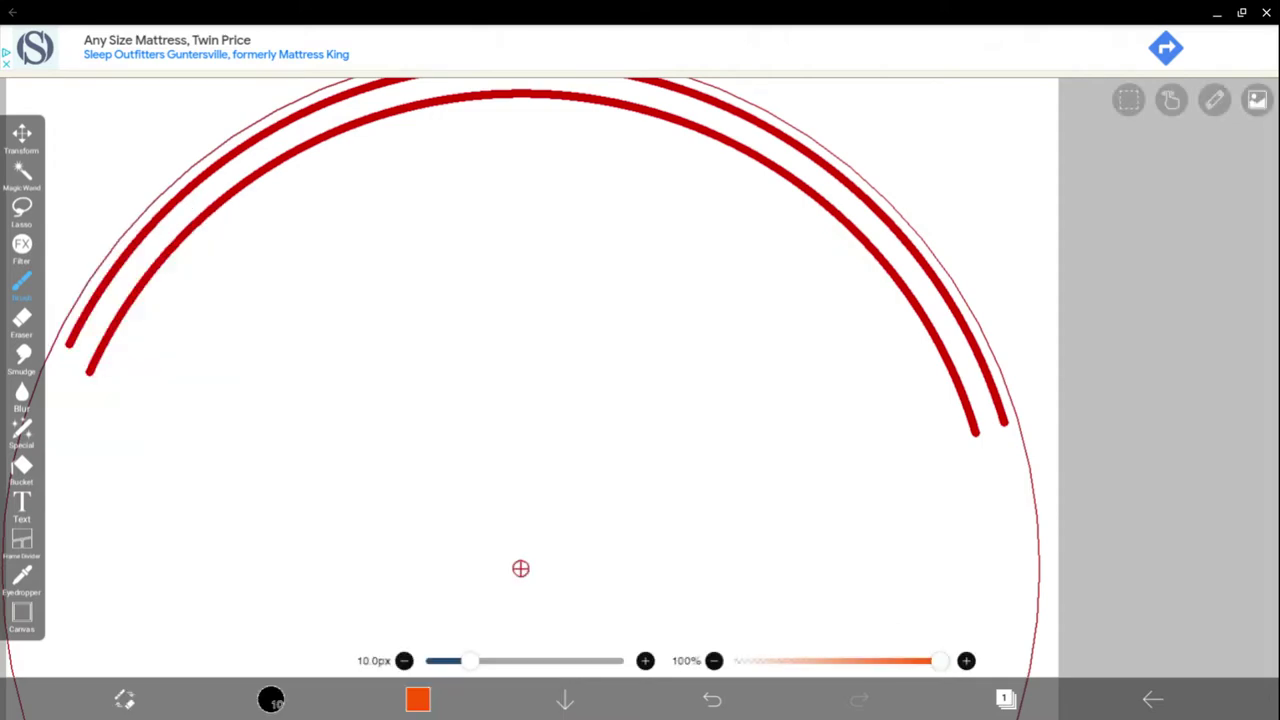
left_click_drag(116, 368, 109, 386)
left_click_drag(198, 252, 601, 122)
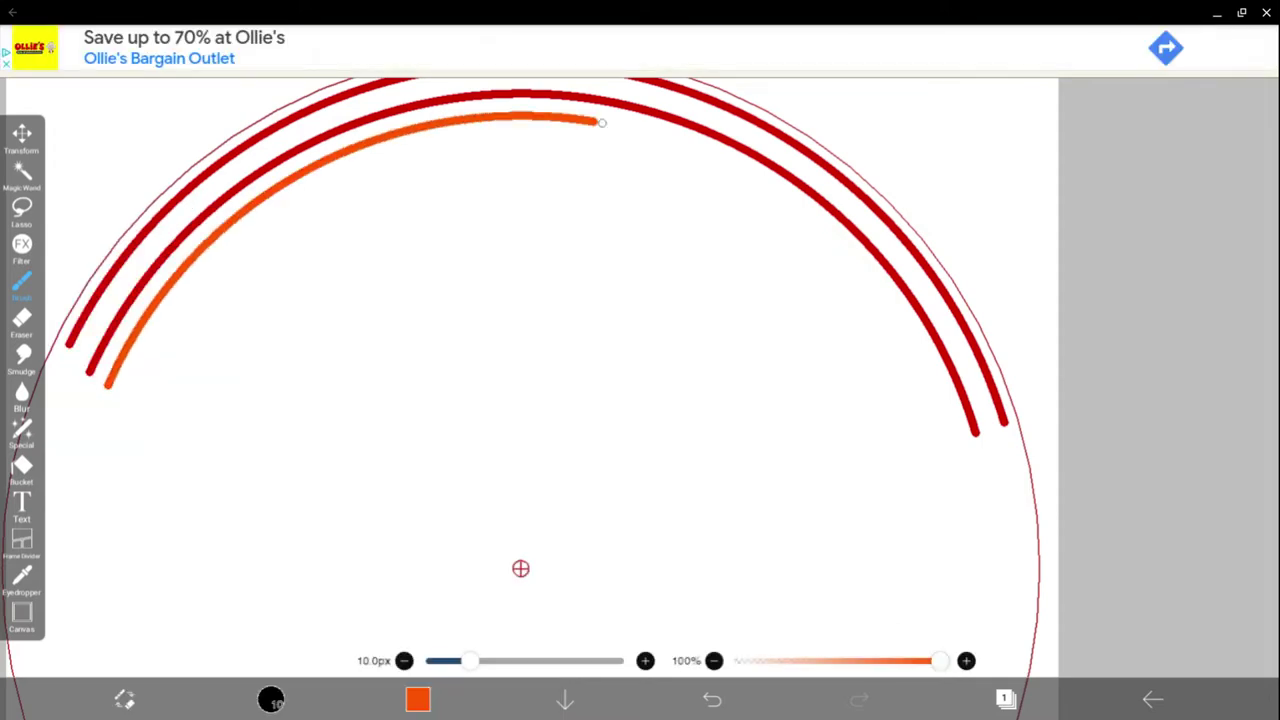
left_click_drag(873, 285, 926, 369)
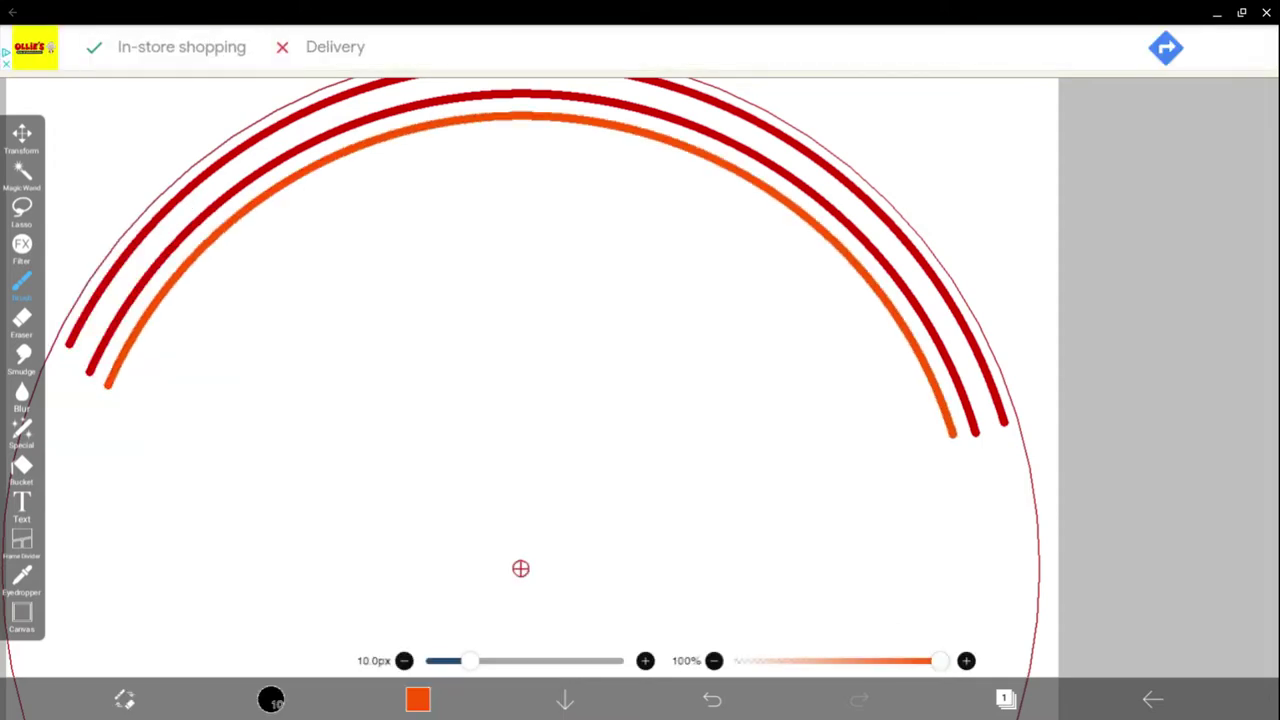
key("ctrl+z")
- Retry the orange stroke beside the red arc's end, undoing each misplaced attempt
scroll(1000, 400, "up", 5)
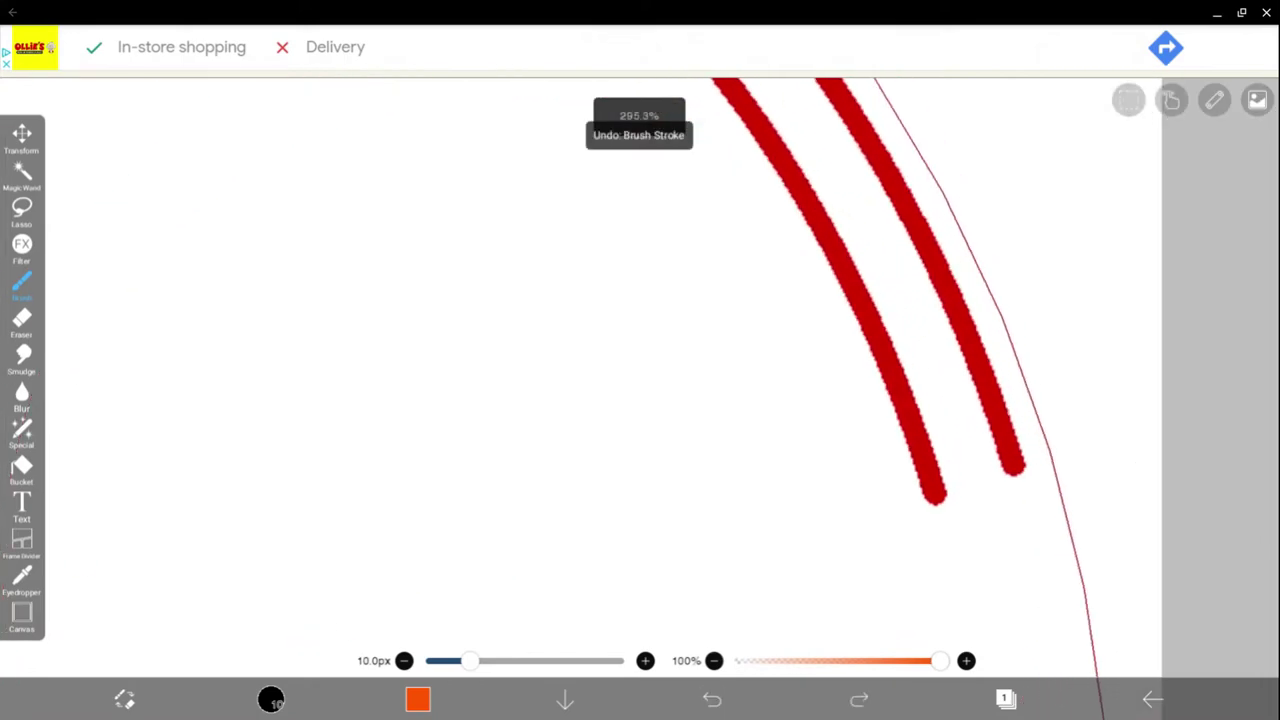
scroll(640, 300, "up", 8)
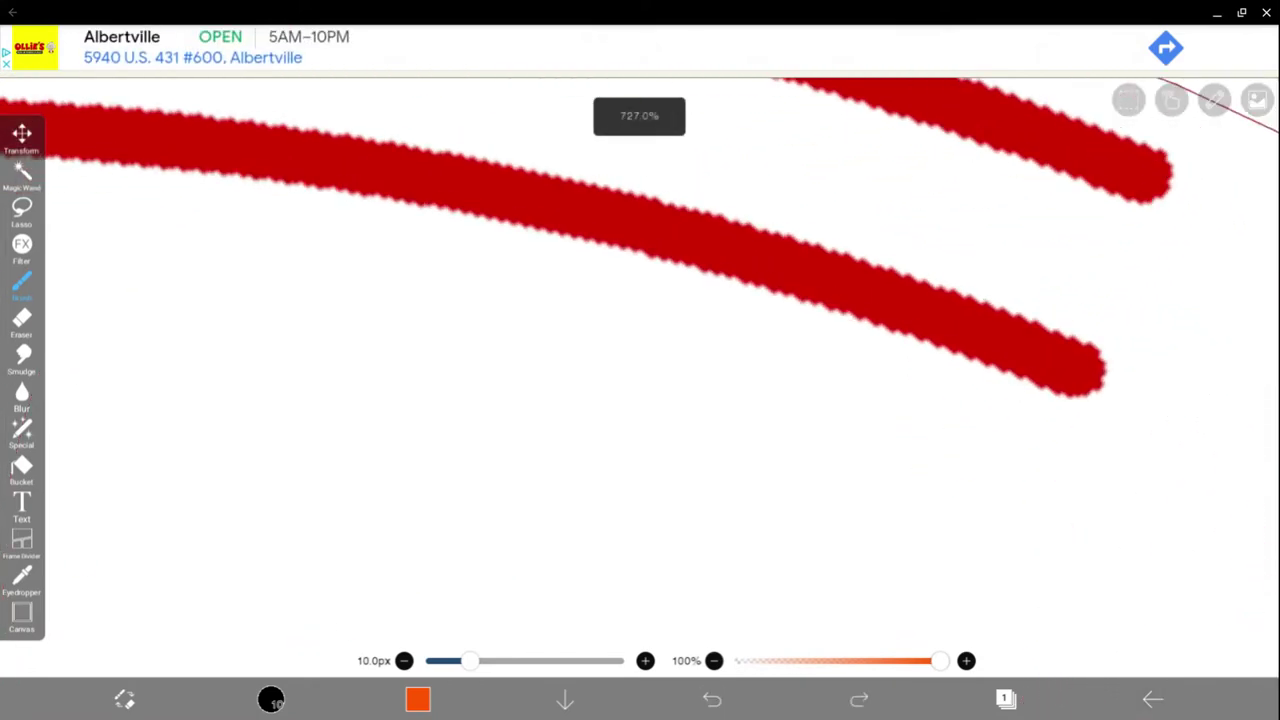
left_click_drag(1045, 420, 910, 368)
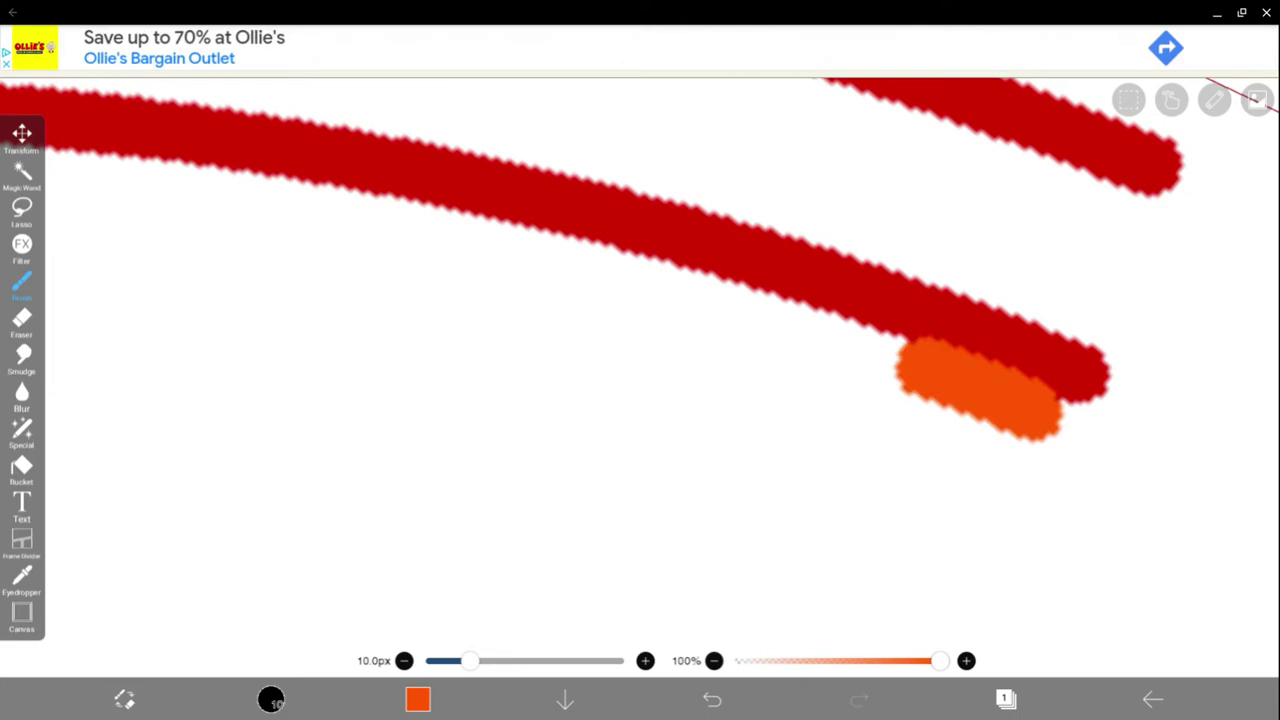
key("ctrl+z")
left_click_drag(1042, 423, 998, 405)
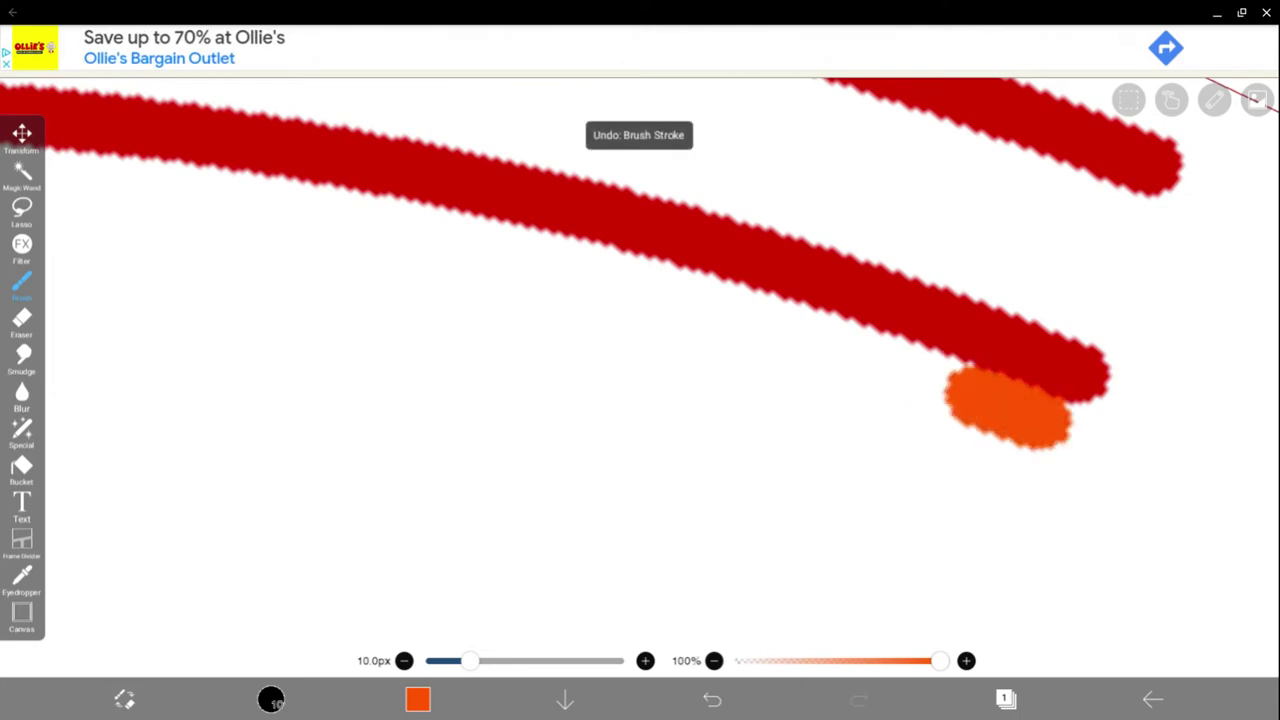
key("ctrl+z")
left_click_drag(1030, 447, 910, 398)
left_click(712, 699)
mouse_move(1015, 444)
left_mouse_down()
mouse_move(992, 438)
mouse_move(1020, 426)
mouse_move(708, 314)
mouse_move(400, 240)
mouse_move(130, 205)
left_mouse_up()
left_click(712, 699)
- Extend the orange arc upward along the red arc, redrawing it once
scroll(640, 400, "down", 3)
scroll(640, 400, "down", 3)
scroll(640, 400, "down", 2)
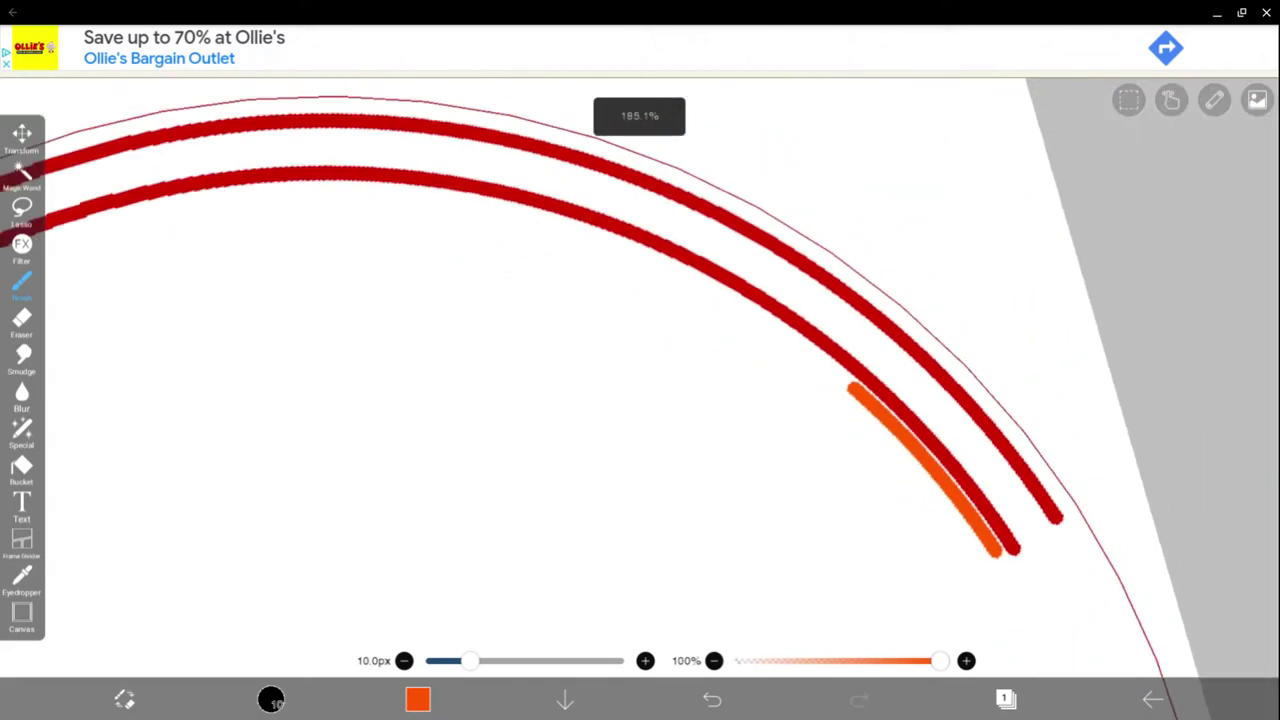
scroll(640, 400, "down", 2)
scroll(551, 631, "up", 1)
scroll(543, 631, "up", 2)
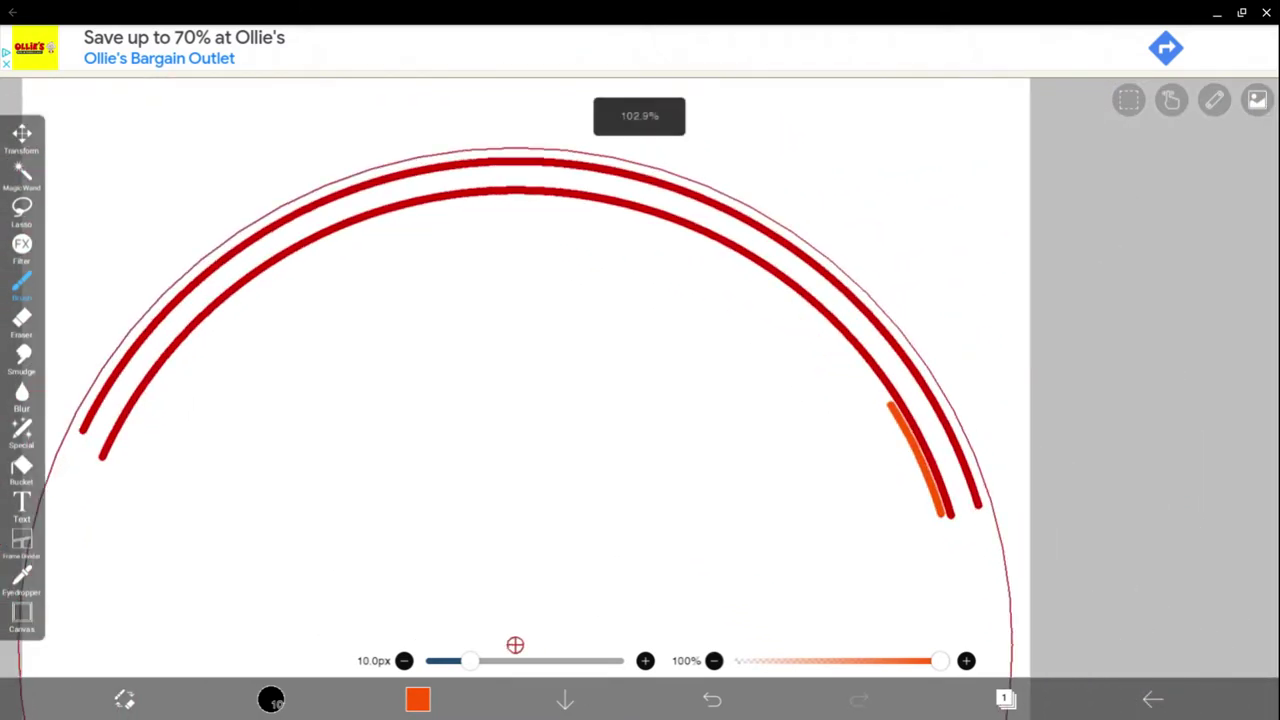
scroll(514, 649, "up", 5)
left_click_drag(870, 370, 818, 272)
key("ctrl+z")
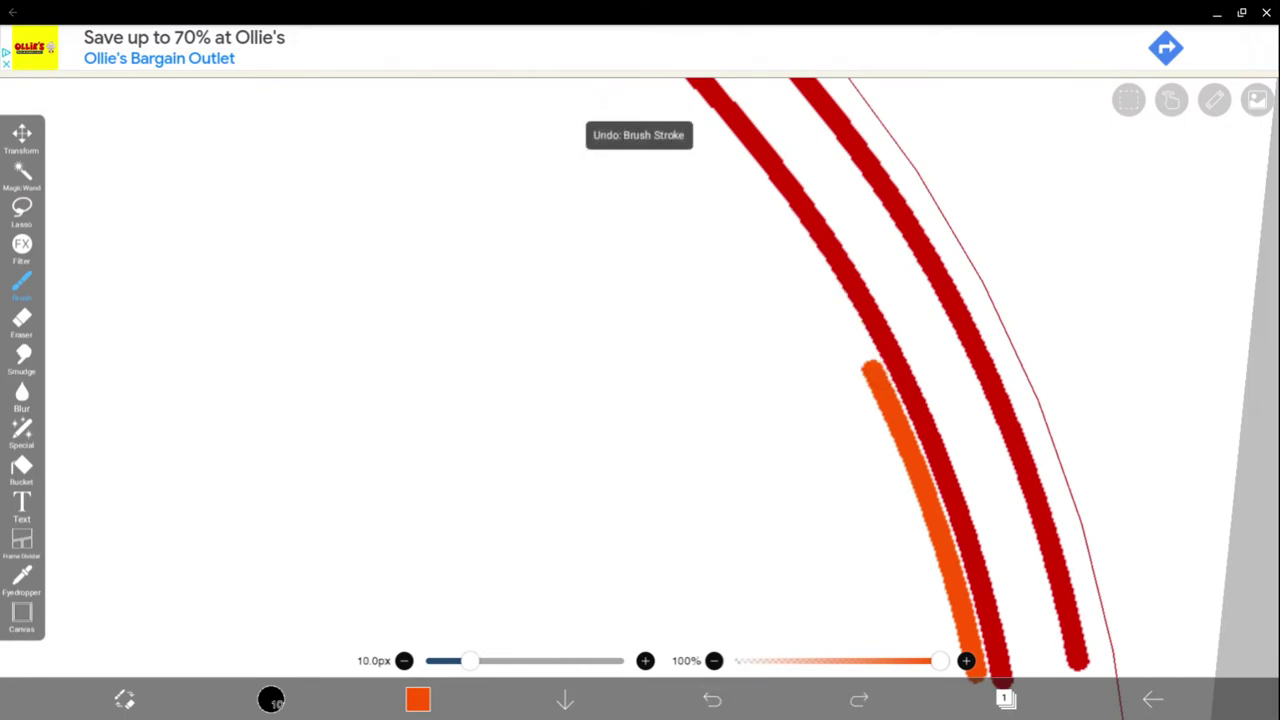
left_click_drag(801, 252, 664, 82)
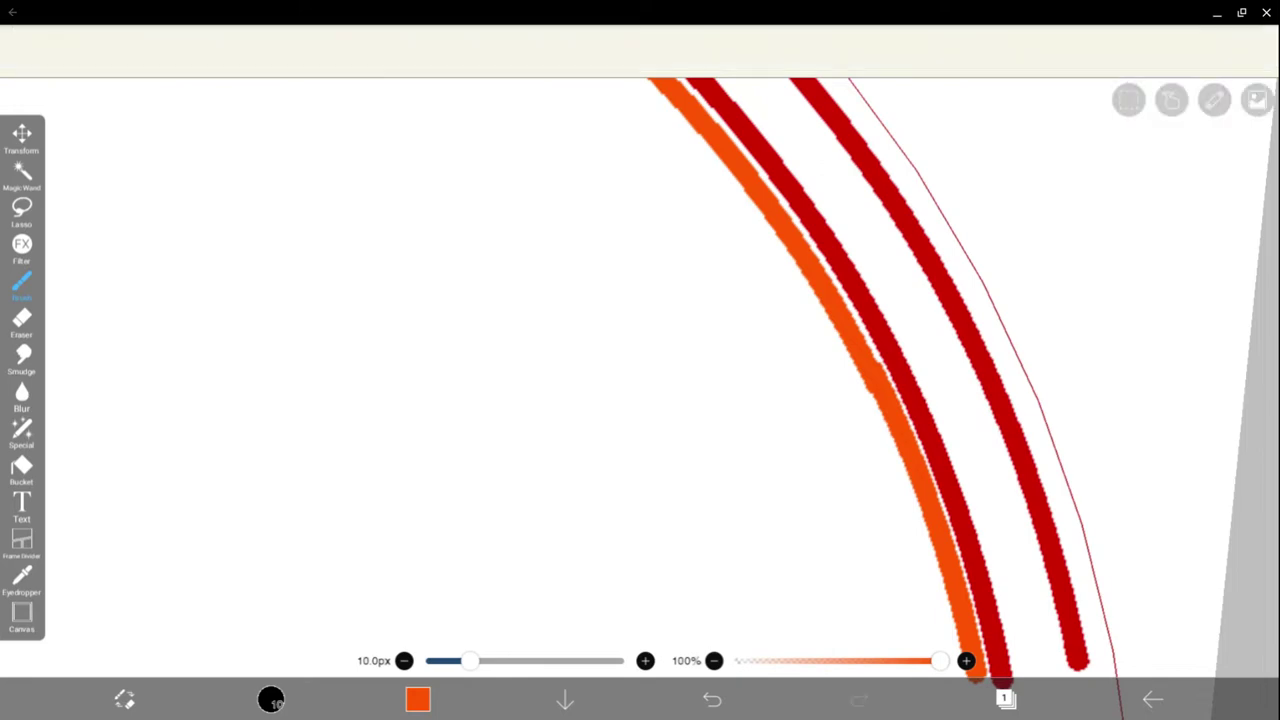
- Extend the orange arc leftward along the red arc
scroll(417, 620, "down", 3)
scroll(417, 620, "down", 3)
scroll(507, 620, "down", 2)
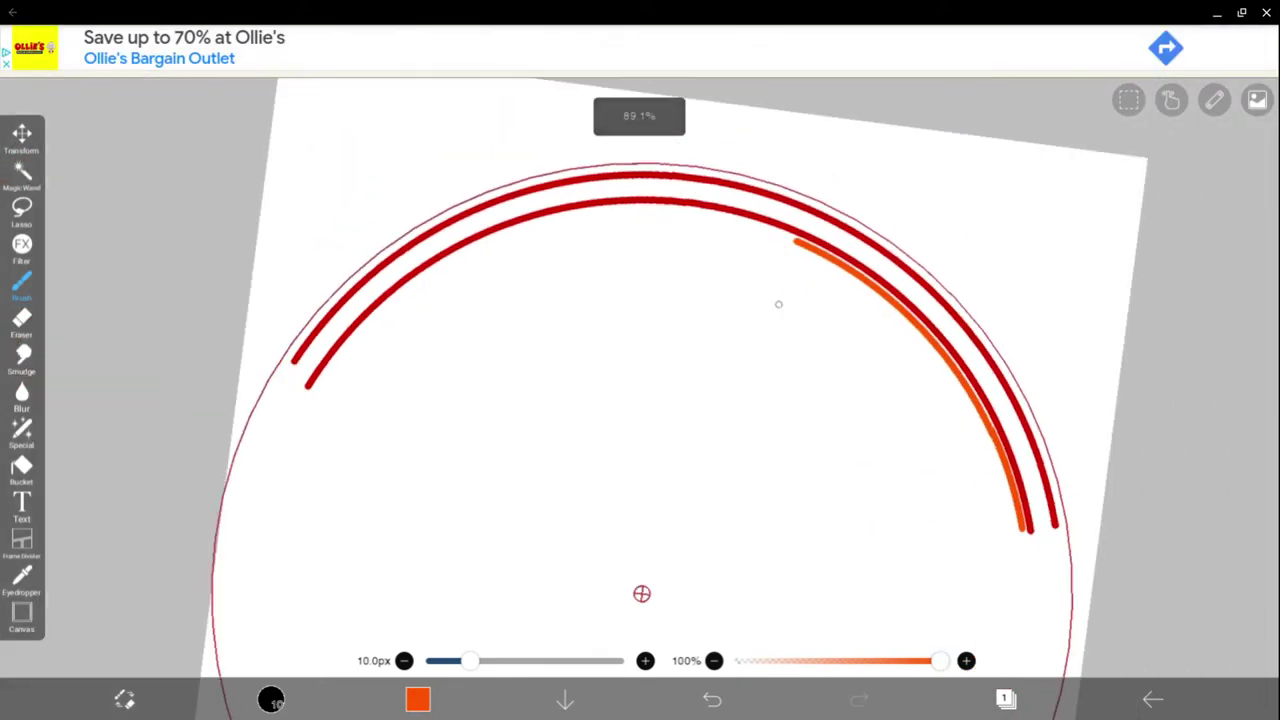
scroll(643, 591, "up", 3)
scroll(660, 520, "down", 4)
scroll(671, 477, "up", 1)
scroll(642, 541, "up", 2)
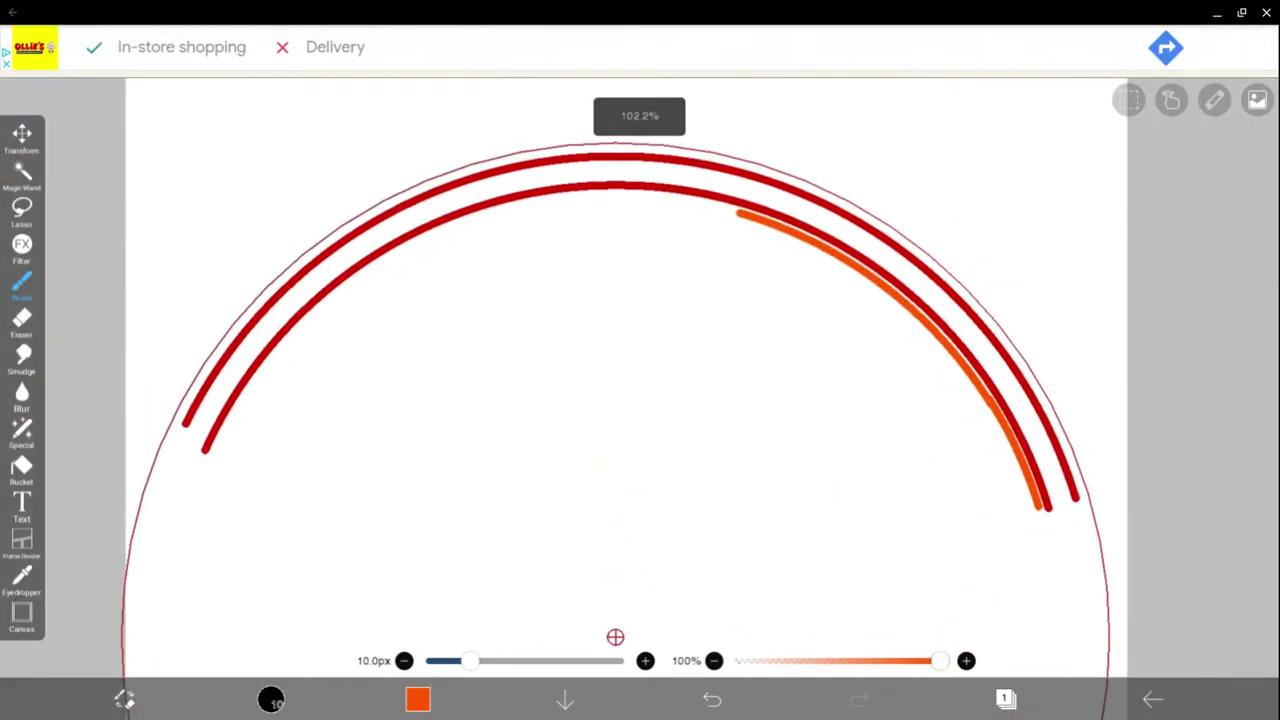
scroll(767, 167, "up", 5)
scroll(767, 167, "up", 3)
scroll(767, 167, "up", 3)
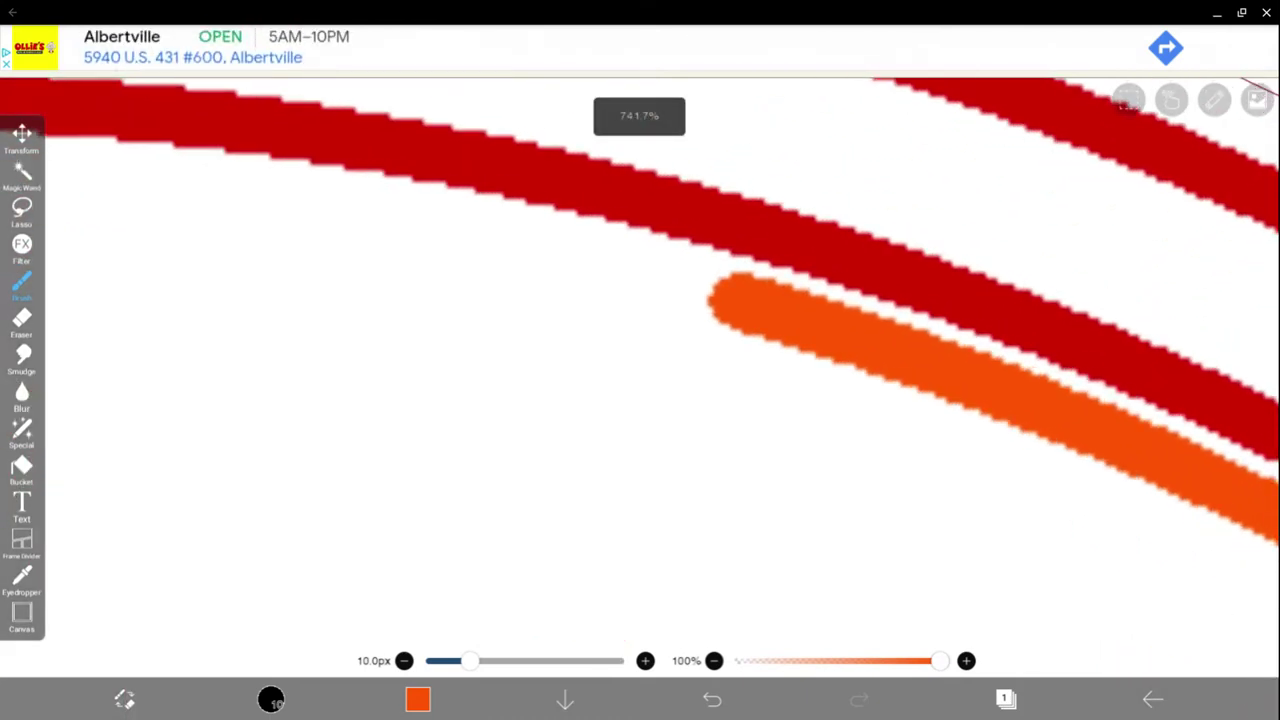
mouse_move(722, 304)
left_mouse_down()
mouse_move(429, 234)
mouse_move(148, 193)
left_mouse_up()
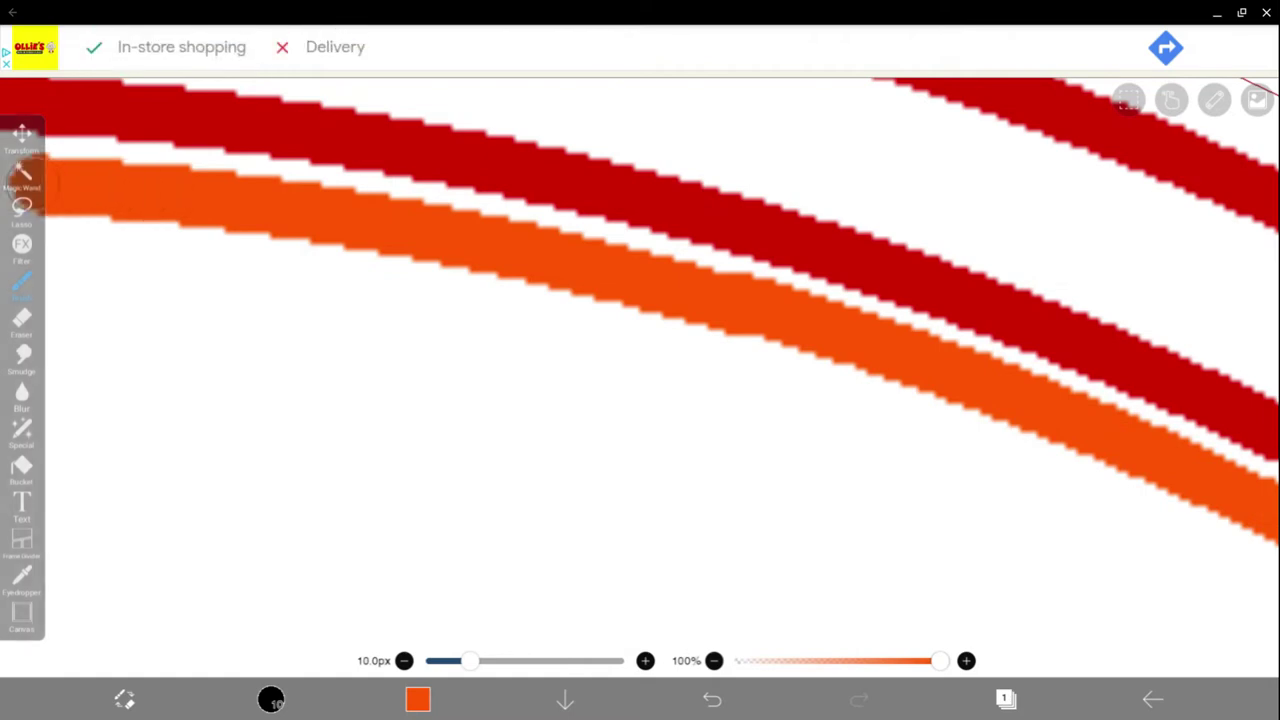
- Undo the orange stroke's end and continue the arc around the curve
scroll(640, 380, "down", 1)
scroll(640, 380, "down", 2)
scroll(640, 380, "down", 1)
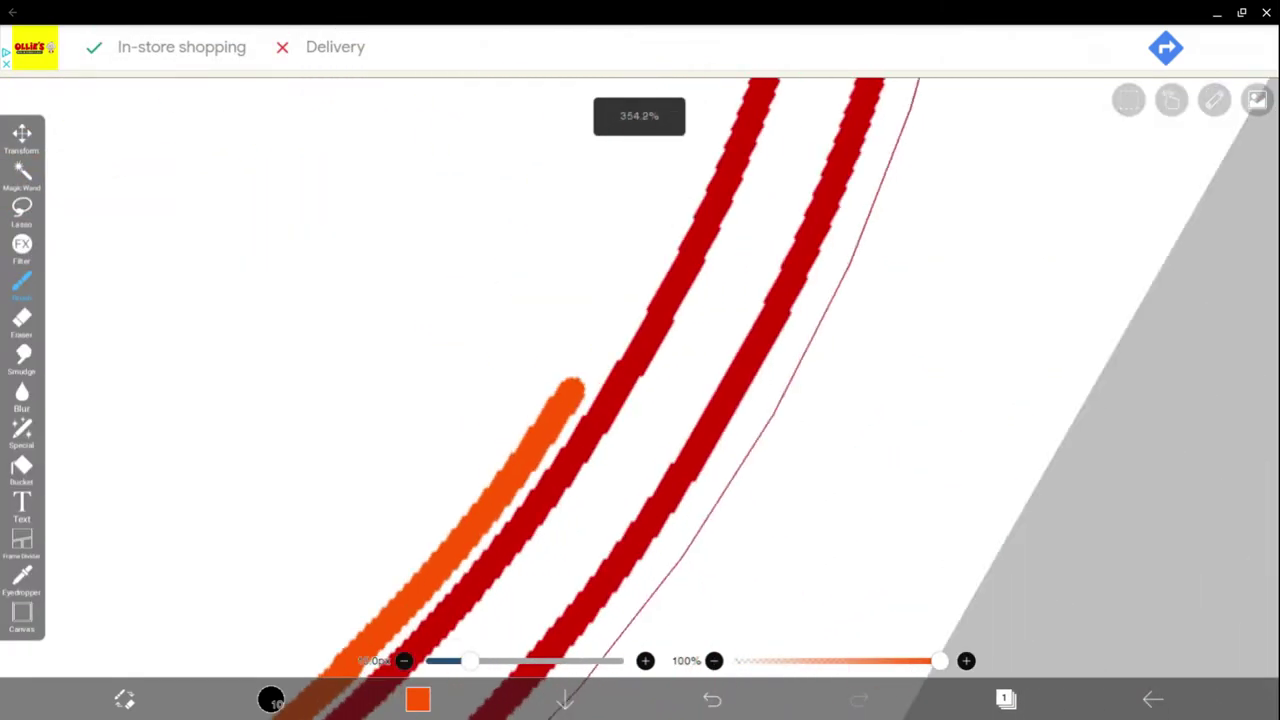
scroll(640, 380, "down", 1)
scroll(640, 380, "down", 1)
scroll(640, 380, "down", 2)
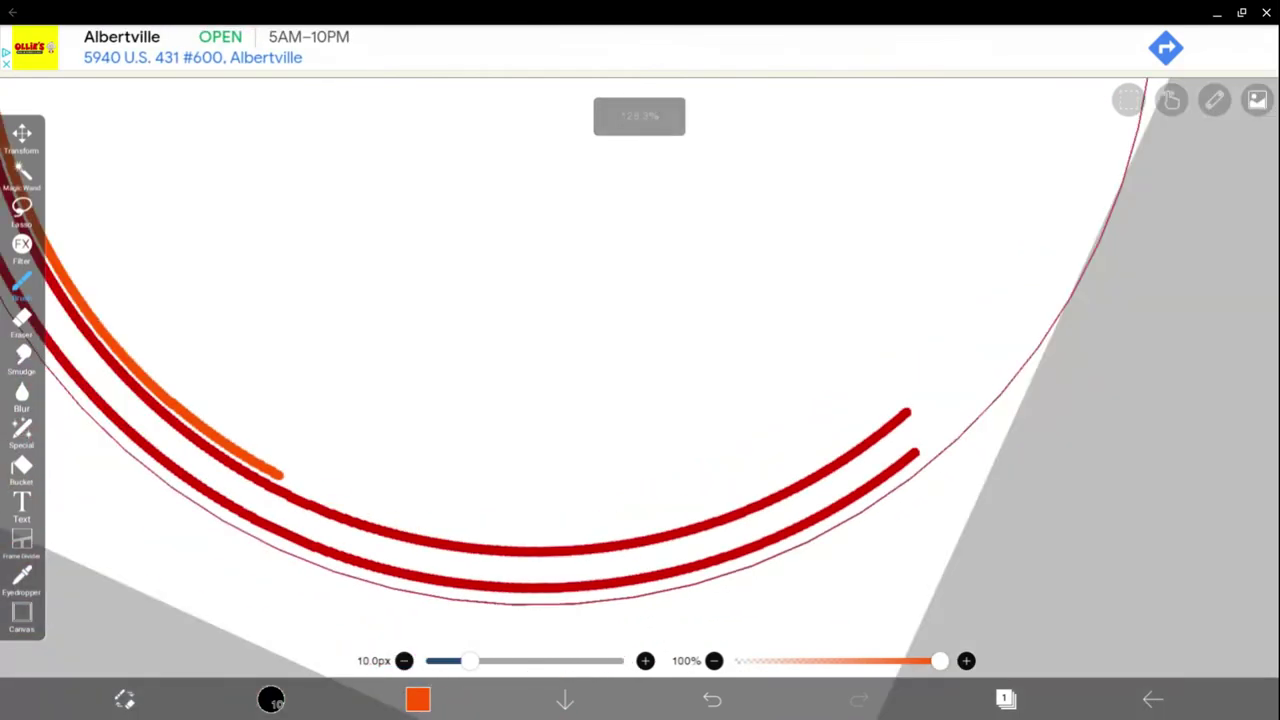
scroll(640, 380, "up", 1)
scroll(640, 380, "up", 2)
scroll(640, 380, "up", 2)
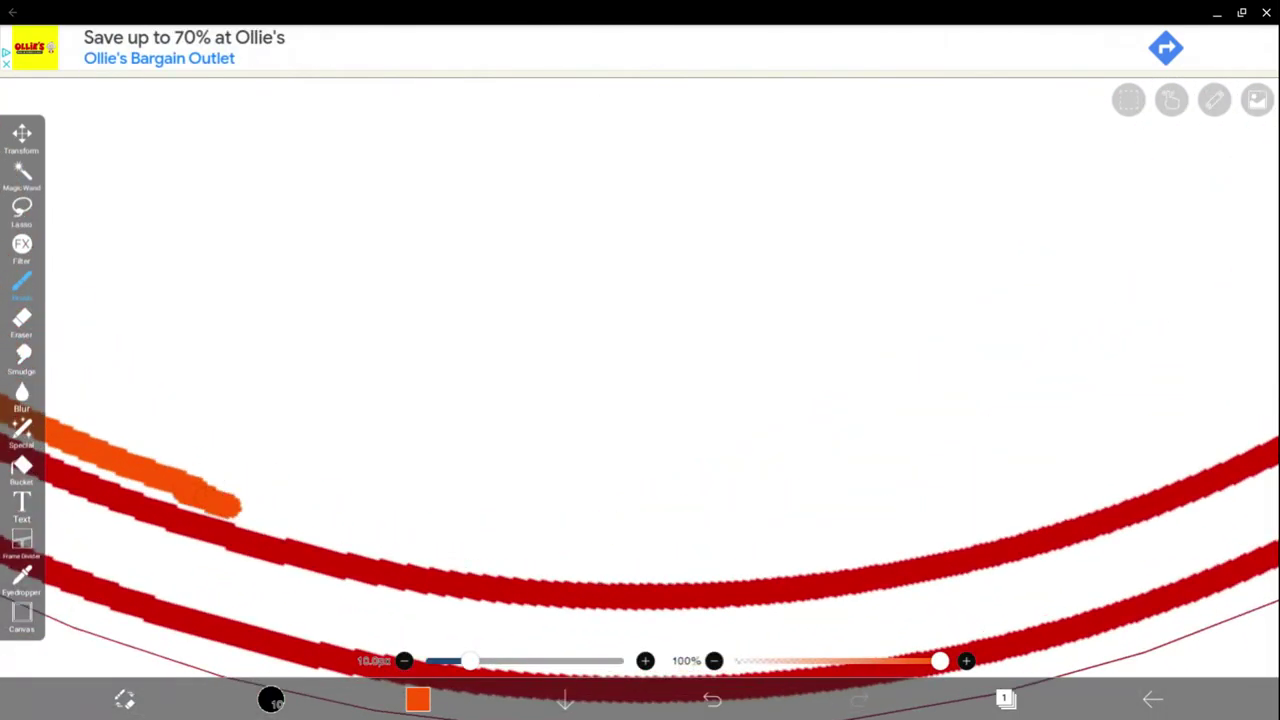
left_click(712, 699)
mouse_move(225, 497)
left_mouse_down()
mouse_move(660, 566)
mouse_move(1268, 418)
left_mouse_up()
- Extend the orange arc up and to the right, redoing it as a shorter lengthening
scroll(640, 380, "down", 3)
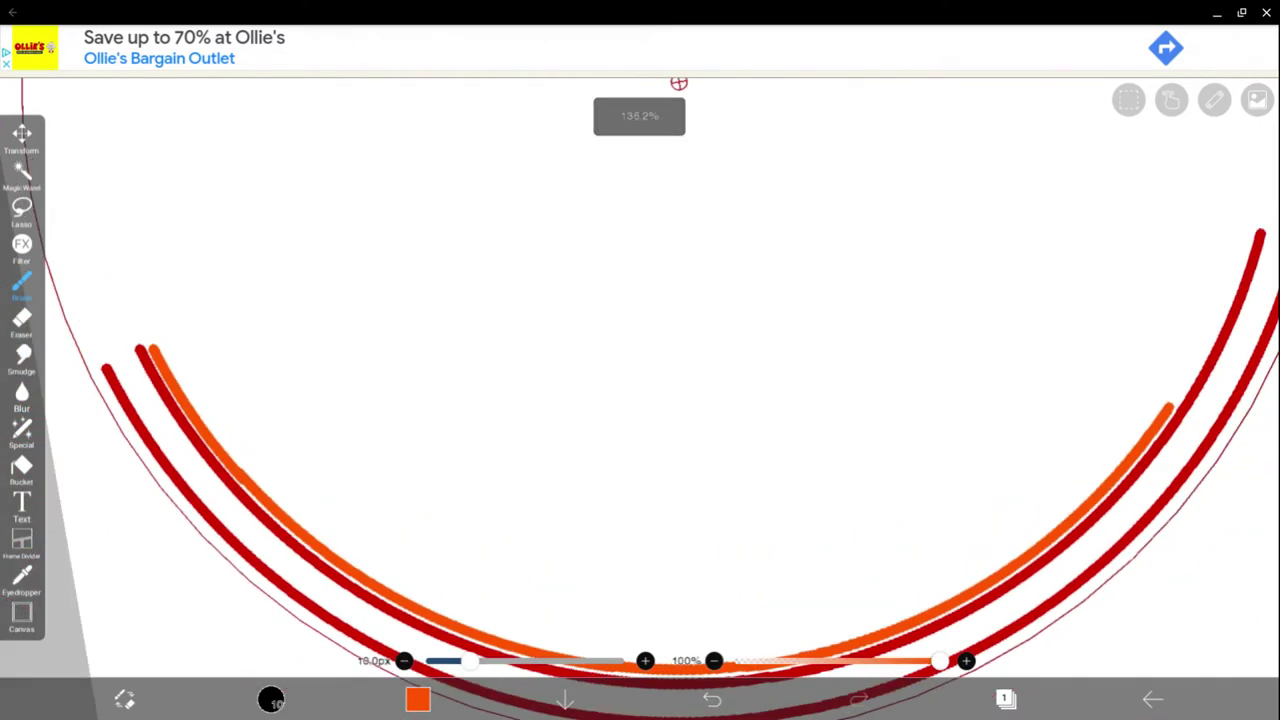
scroll(711, 320, "down", 2)
scroll(430, 112, "up", 2)
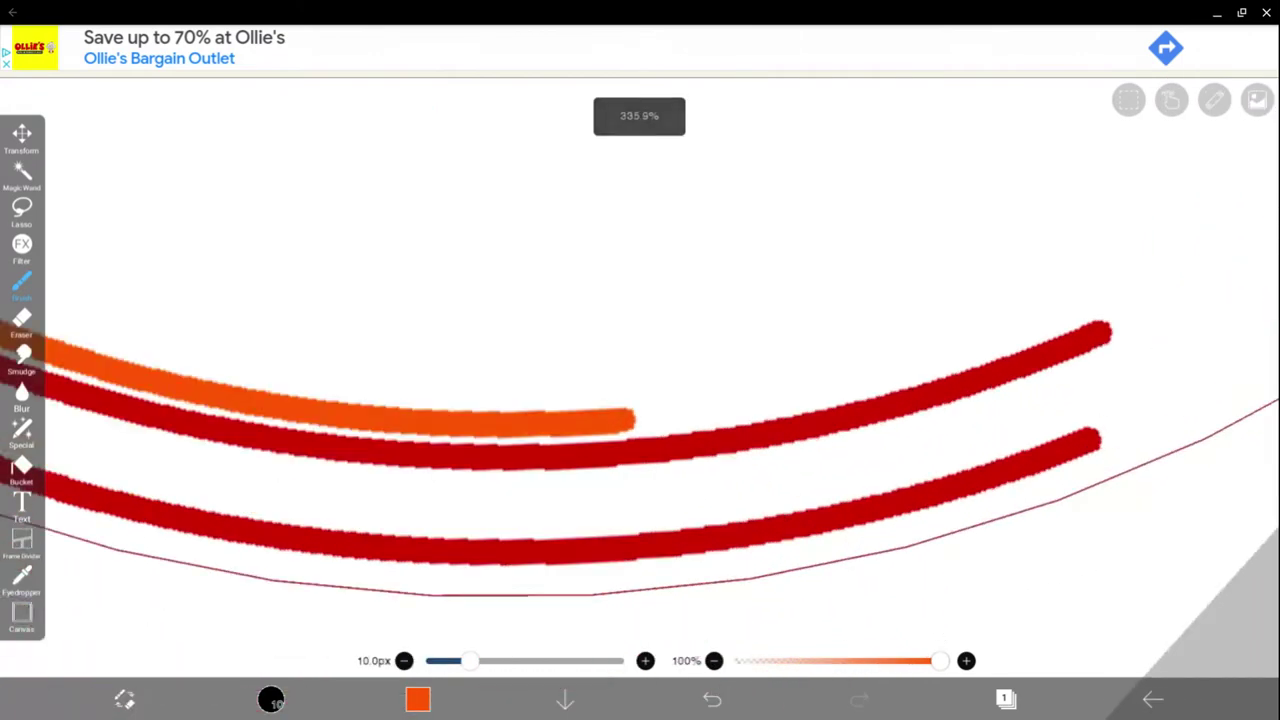
scroll(430, 112, "up", 3)
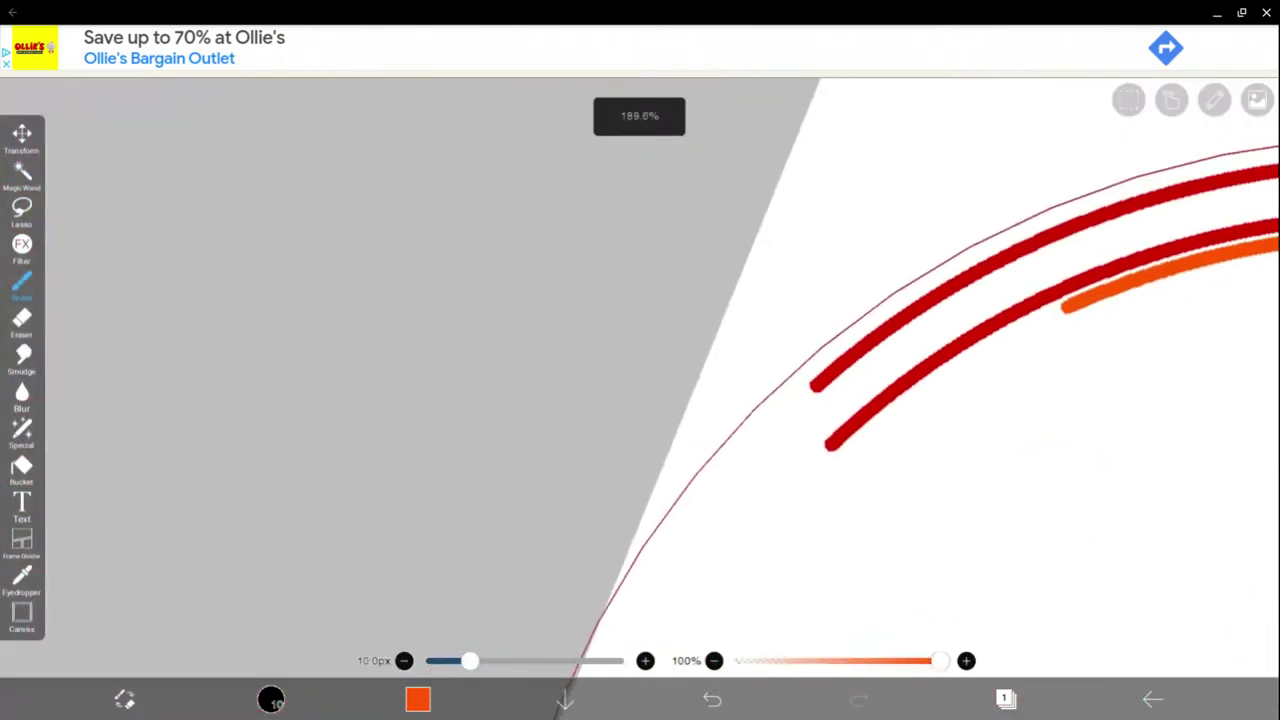
scroll(640, 380, "up", 1)
scroll(640, 380, "up", 2)
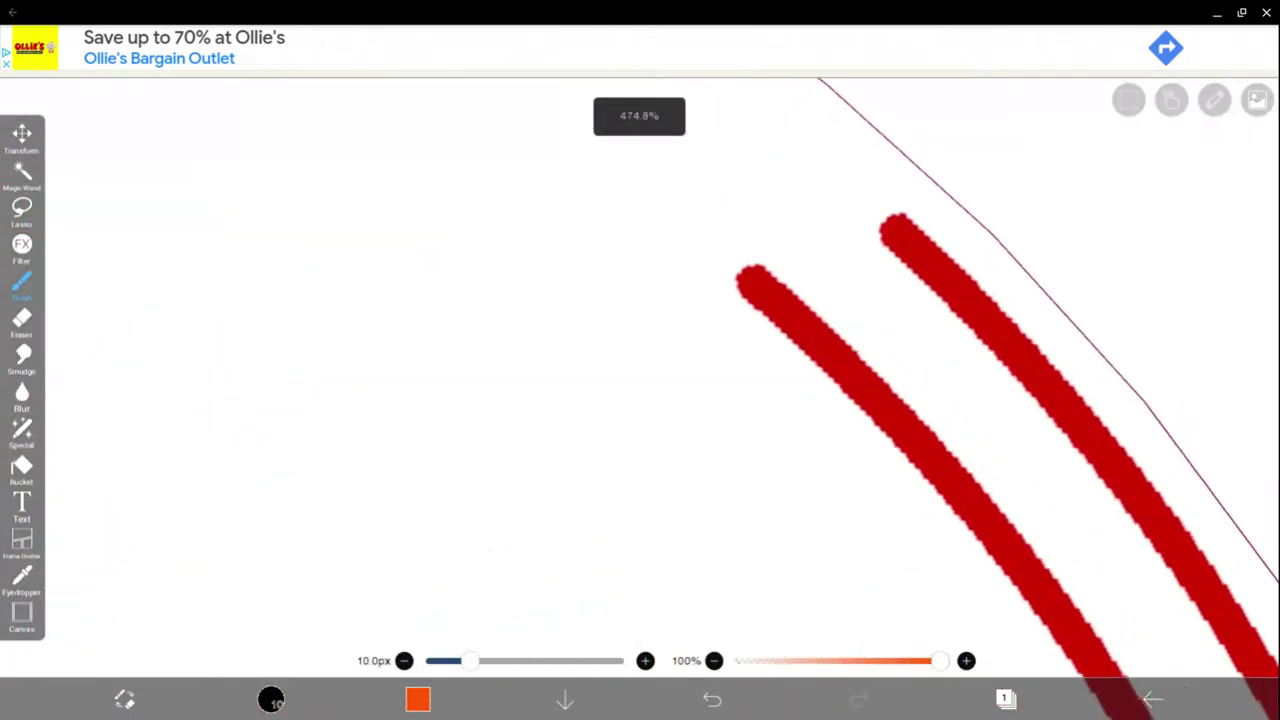
scroll(640, 380, "up", 2)
scroll(640, 380, "up", 2)
mouse_move(483, 568)
left_mouse_down()
mouse_move(1035, 352)
mouse_move(1158, 264)
left_mouse_up()
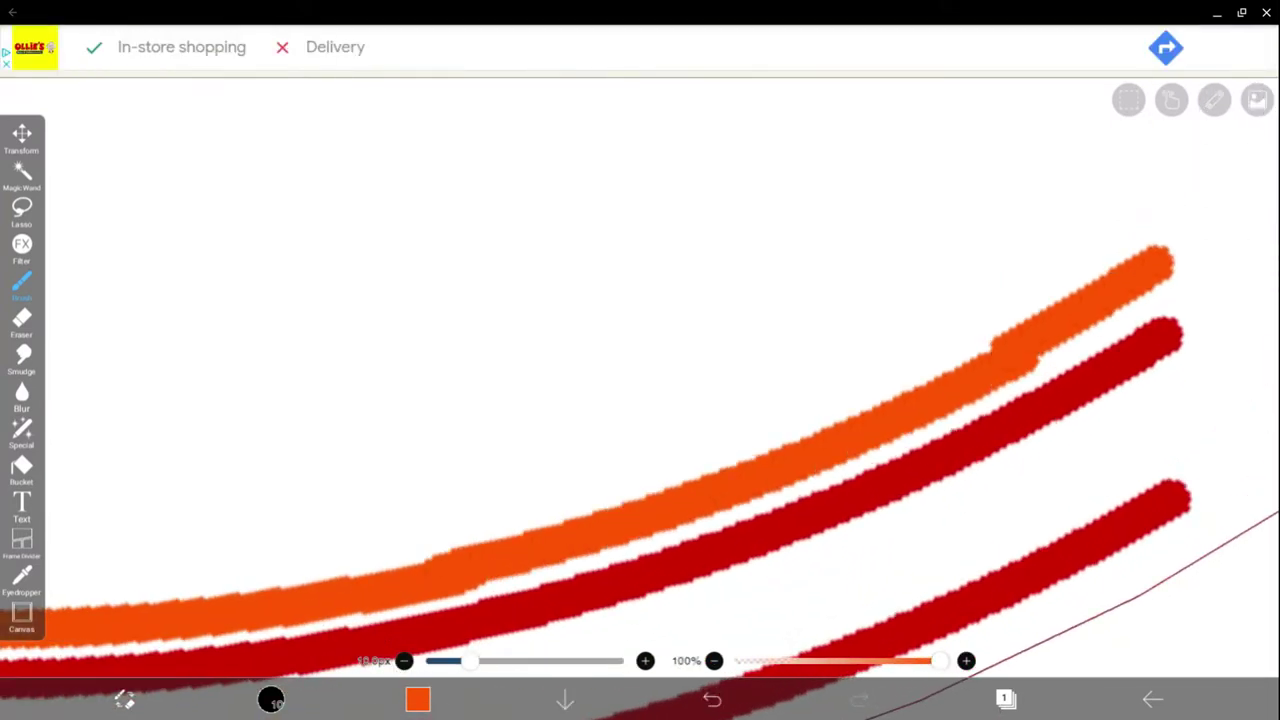
key("ctrl+z")
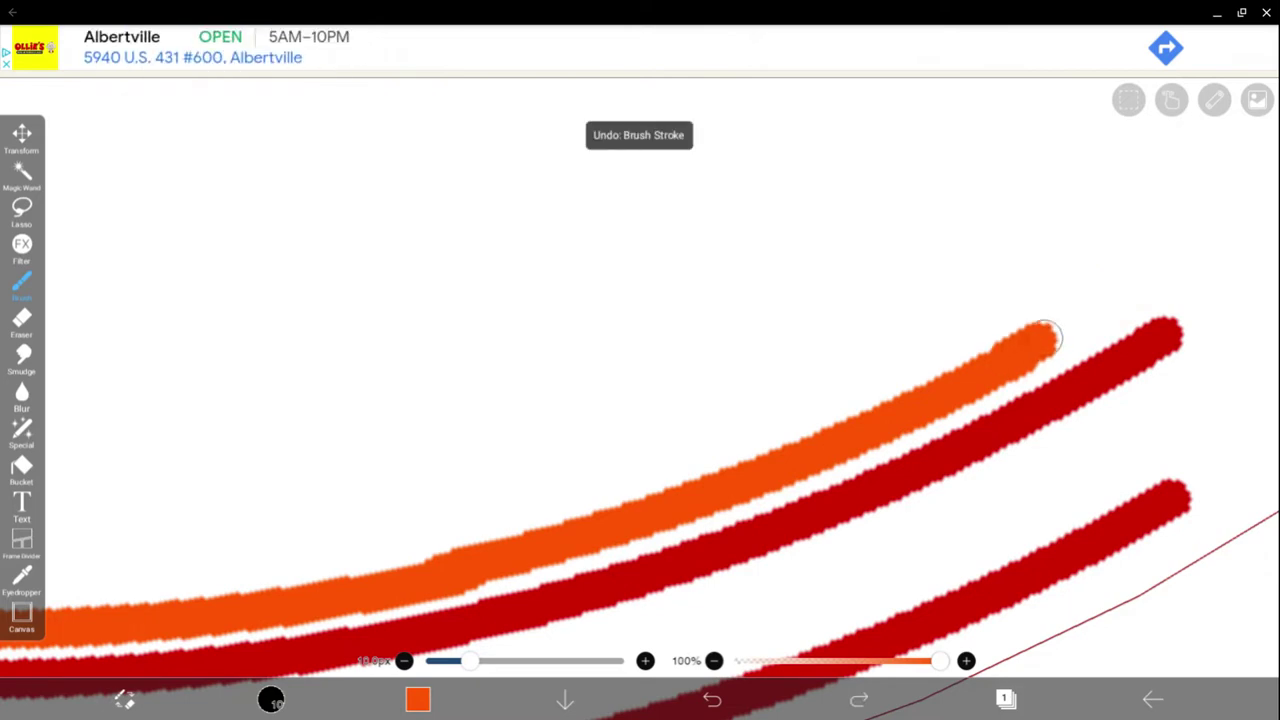
left_click_drag(1043, 338, 1108, 301)
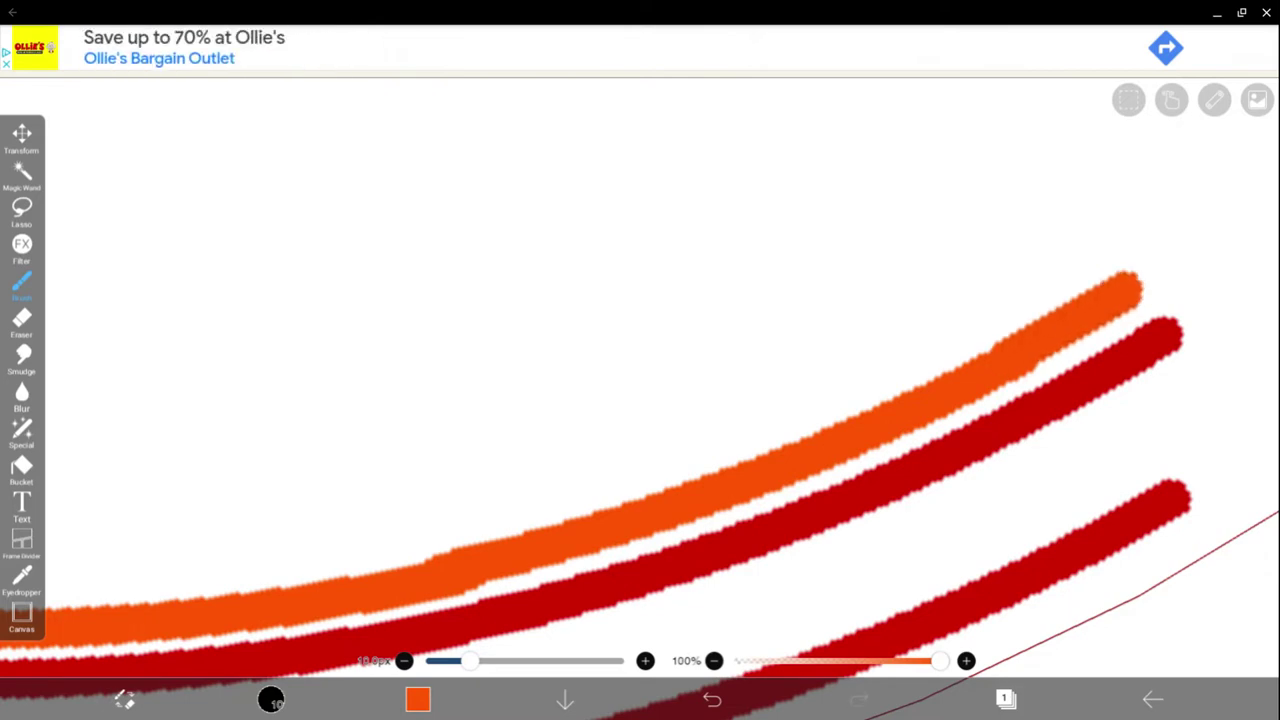
- Zoom out, tilt the view, and add a short orange stroke at the arc's upper-left
scroll(1196, 238, "down", 2)
scroll(1196, 238, "down", 3)
scroll(1000, 260, "down", 5)
mouse_move(803, 280)
left_mouse_down()
mouse_move(851, 489)
mouse_move(1069, 571)
left_mouse_up()
scroll(1069, 571, "up", 3)
scroll(1062, 334, "up", 2)
scroll(1062, 334, "up", 2)
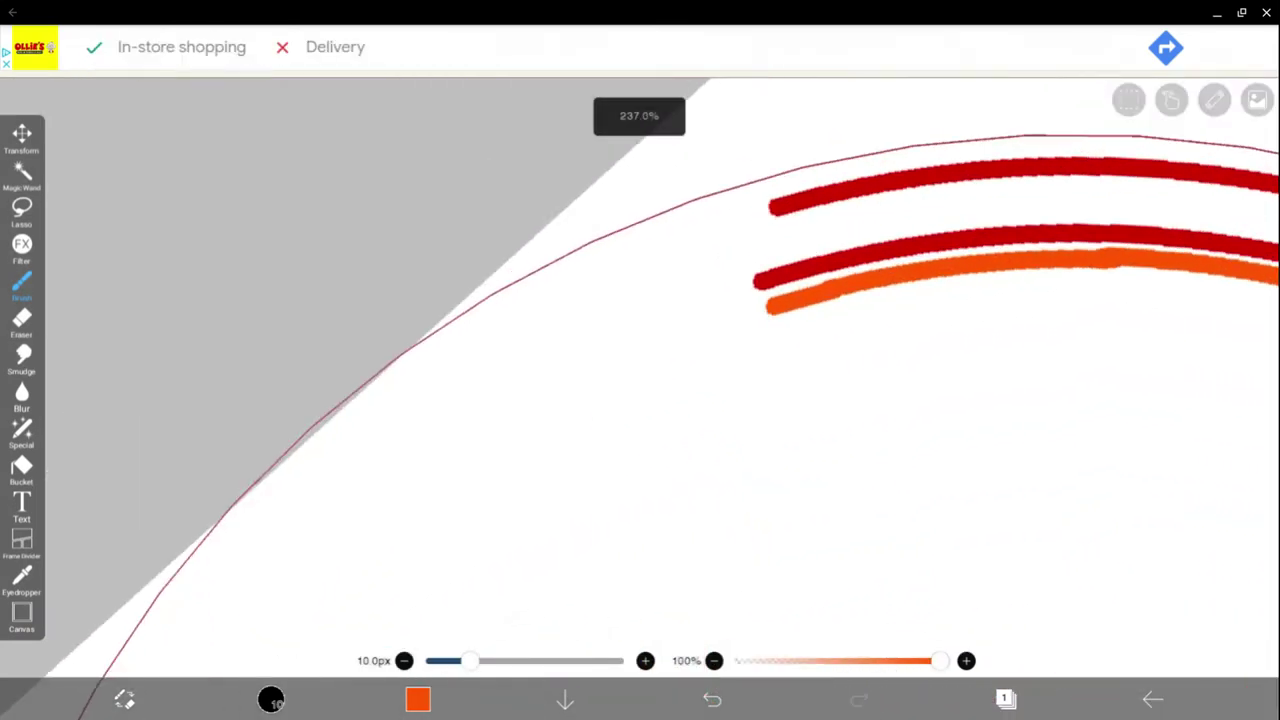
scroll(1062, 334, "up", 2)
scroll(1062, 334, "up", 2)
left_click_drag(628, 444, 937, 392)
scroll(688, 232, "down", 2)
scroll(688, 232, "down", 2)
scroll(688, 232, "down", 2)
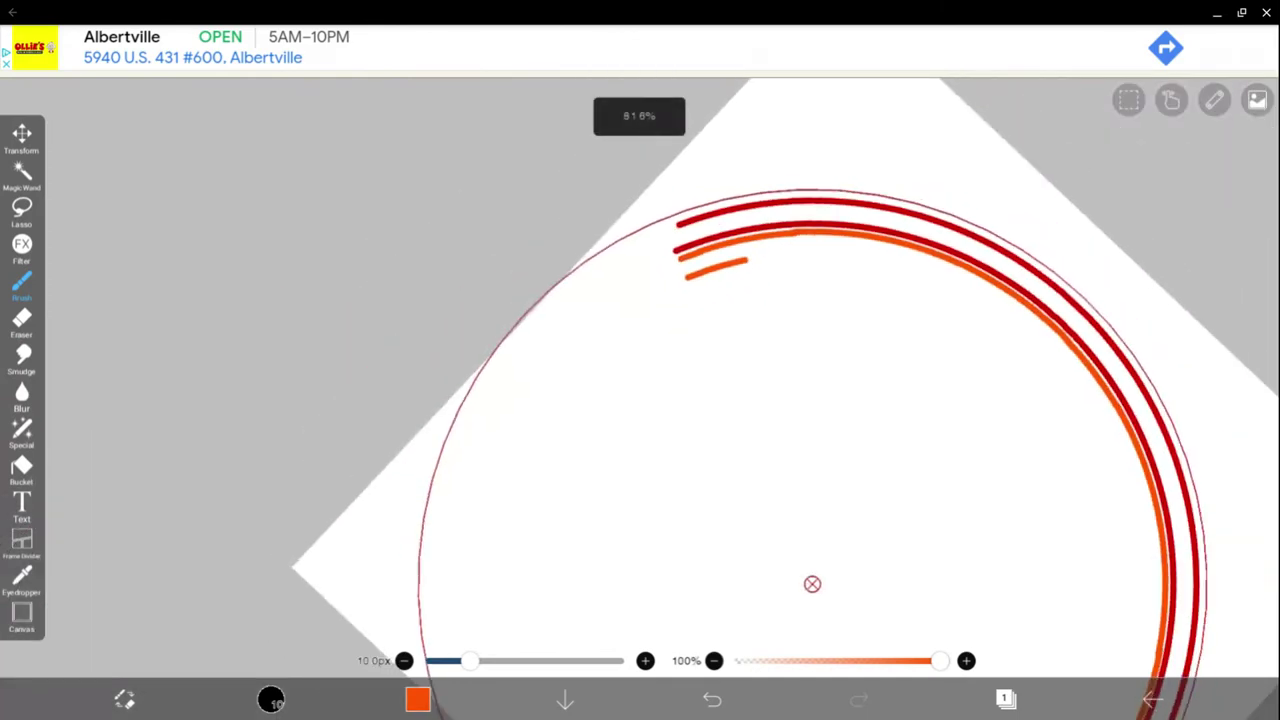
- Rotate the canvas back upright and undo the unfinished inner orange stroke
mouse_move(817, 717)
left_mouse_down()
mouse_move(869, 623)
mouse_move(784, 658)
mouse_move(769, 642)
left_mouse_up()
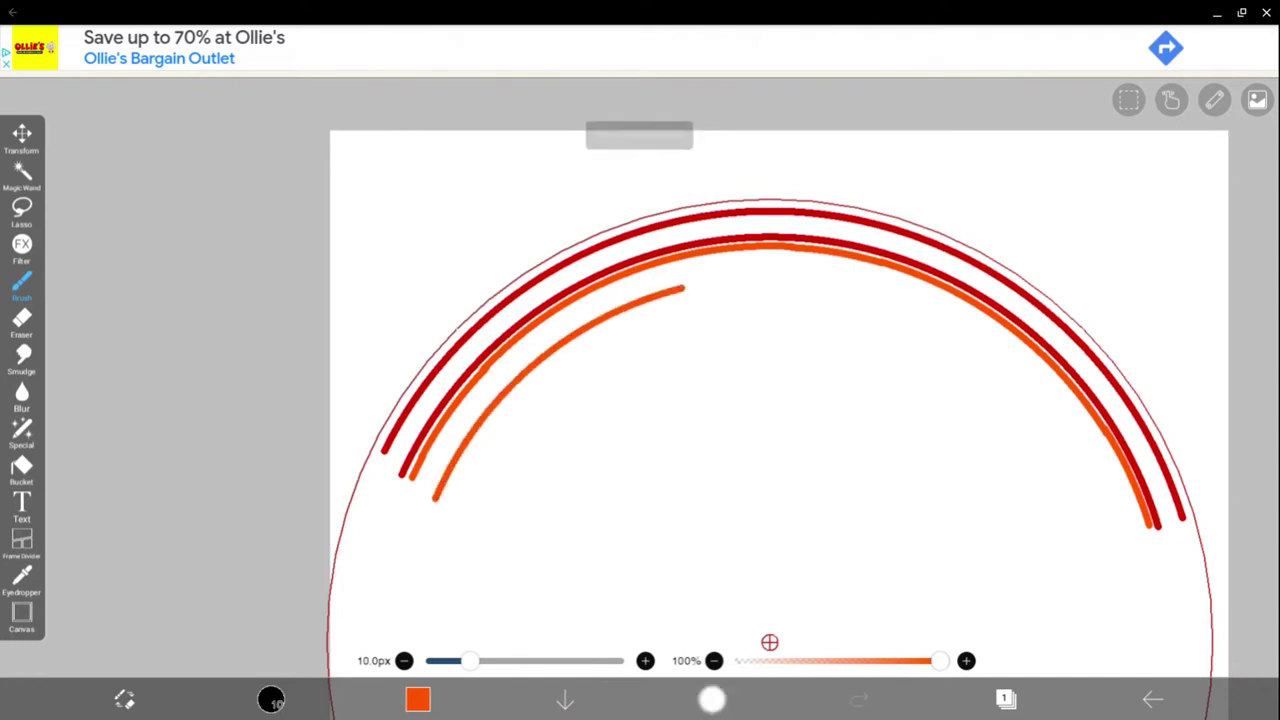
left_click(712, 699)
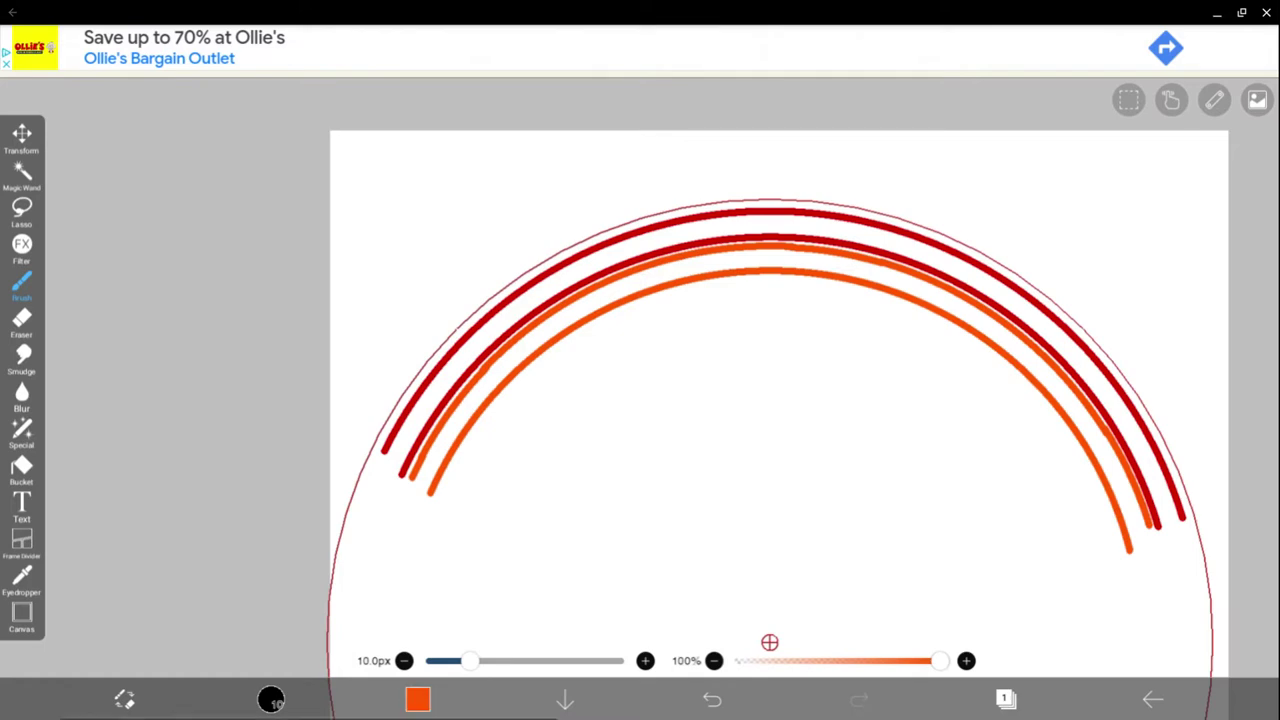
- Switch to a slightly darkened yellow and draw a yellow arc inside the orange bands
left_click(229, 288)
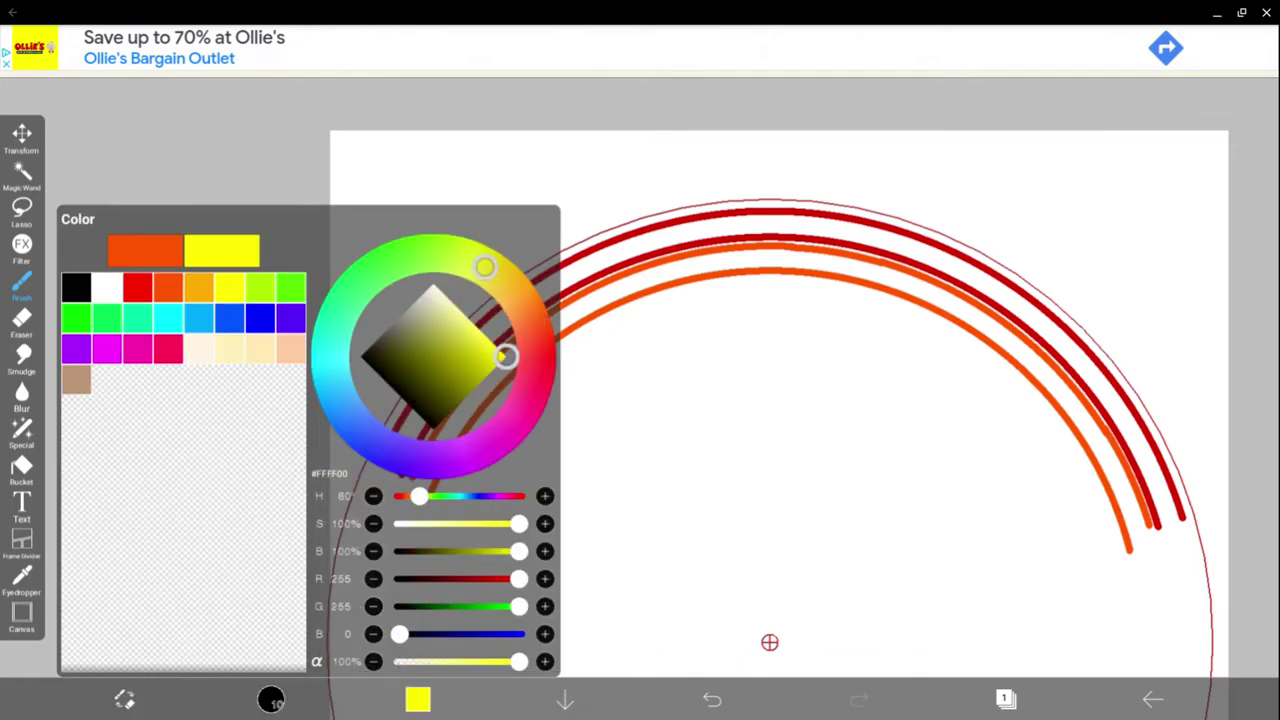
mouse_move(505, 357)
left_mouse_down()
mouse_move(490, 372)
mouse_move(483, 346)
left_mouse_up()
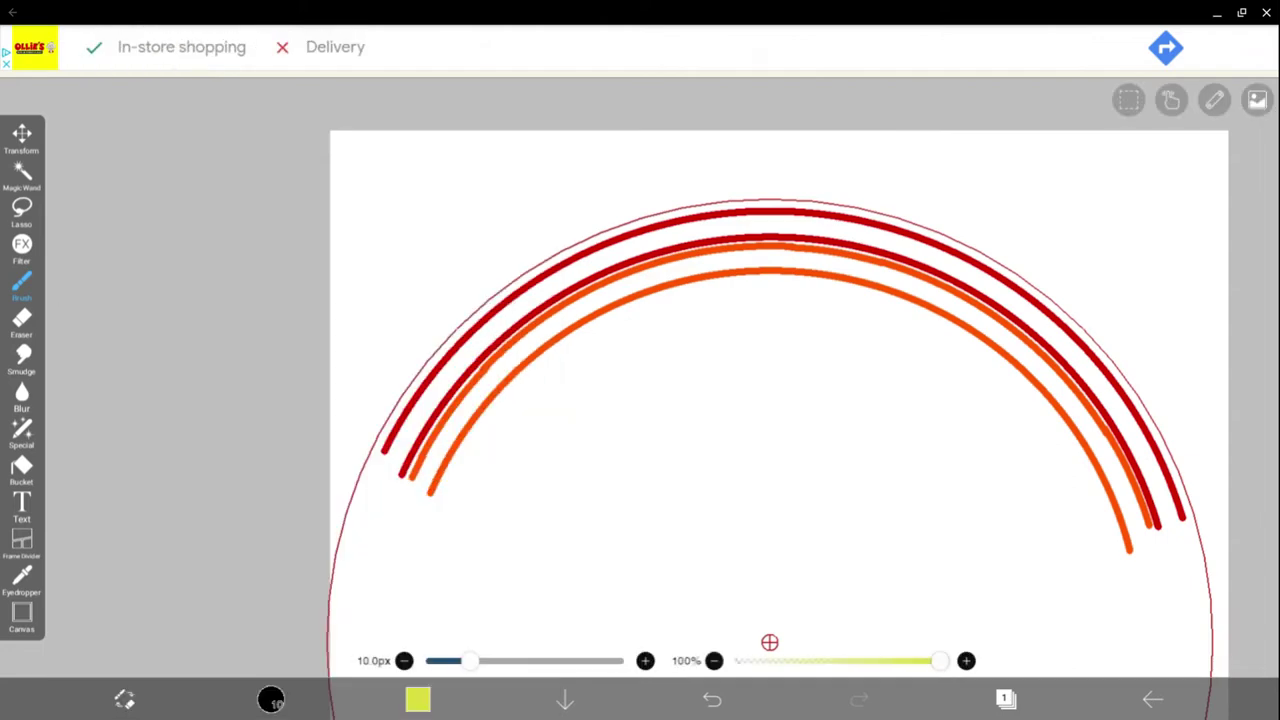
left_click(712, 699)
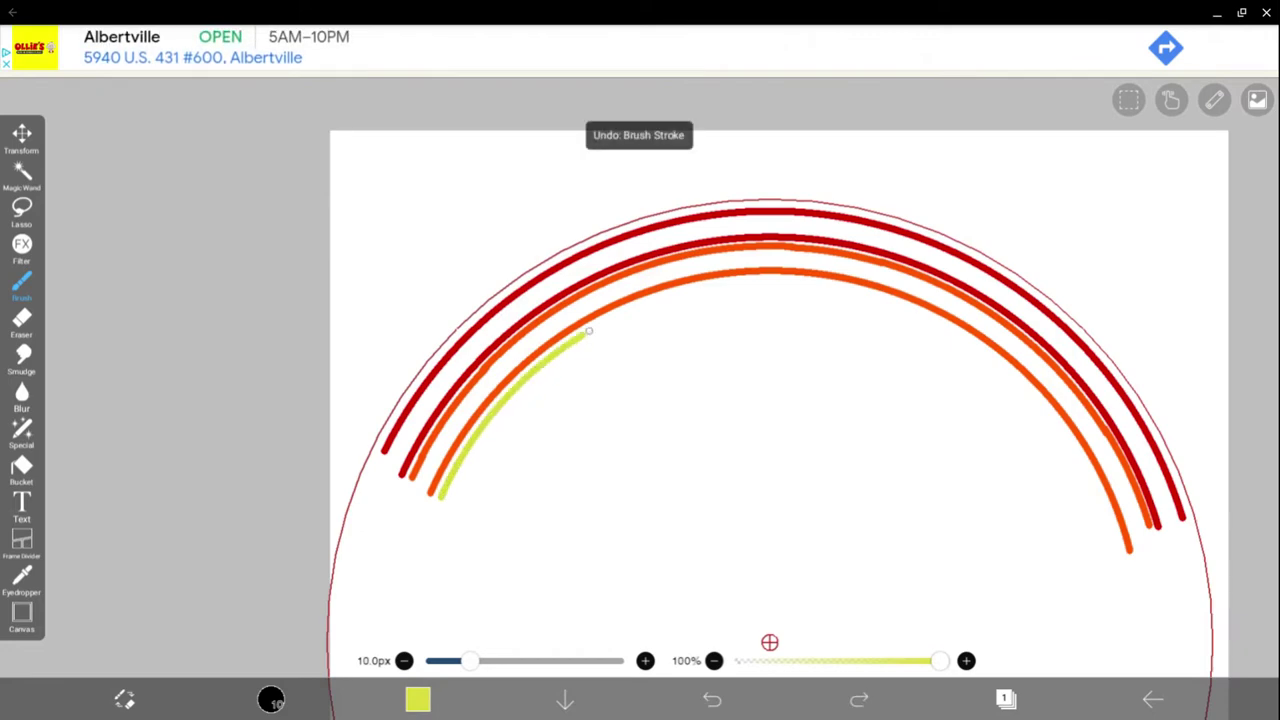
mouse_move(589, 331)
left_mouse_down()
mouse_move(843, 286)
mouse_move(975, 346)
left_mouse_up()
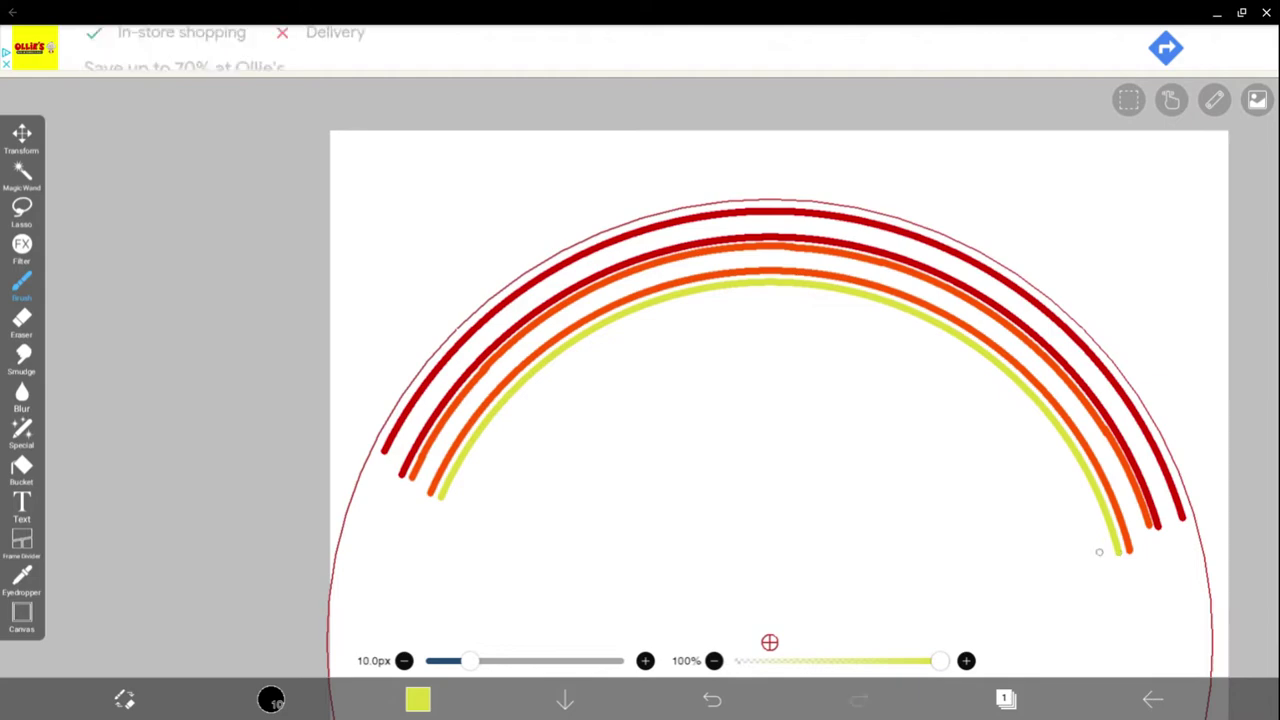
- Try a second yellow arc inside the first, undoing the stray yellow strokes
mouse_move(1100, 553)
left_mouse_down()
mouse_move(1083, 507)
mouse_move(1080, 543)
mouse_move(1074, 515)
mouse_move(880, 336)
left_mouse_up()
left_click(712, 699)
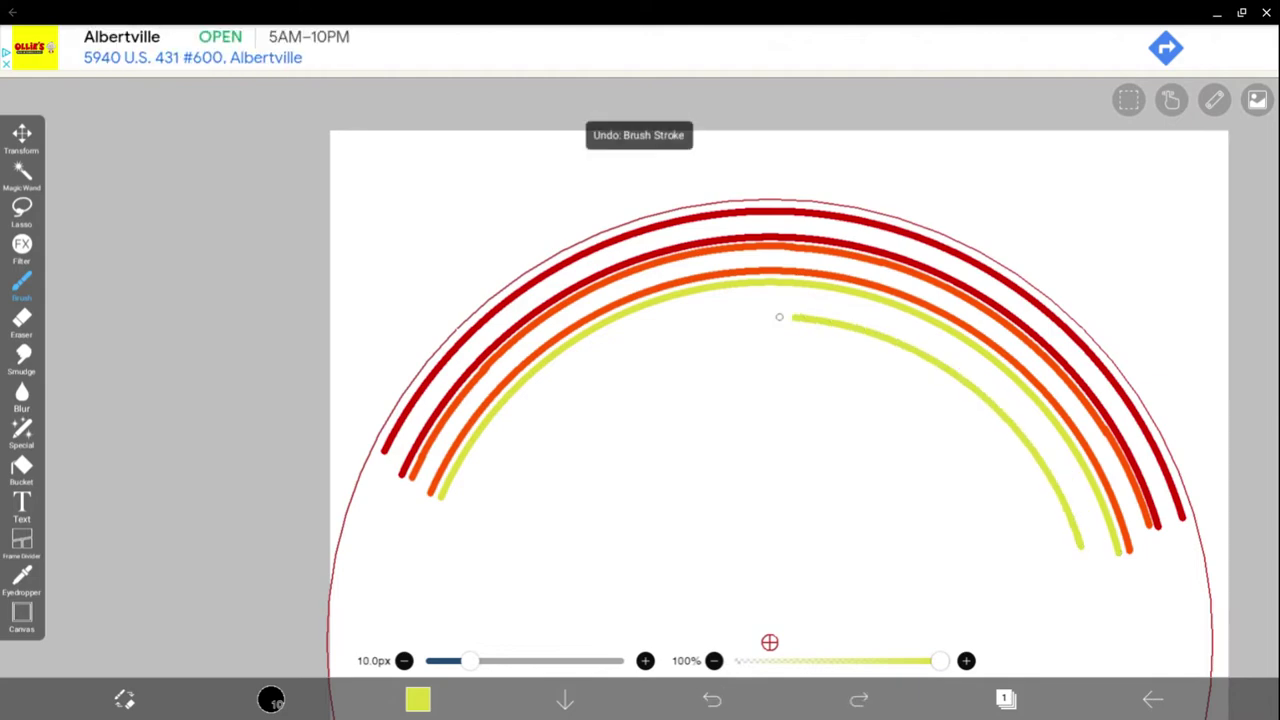
left_click_drag(757, 317, 677, 330)
left_click(712, 699)
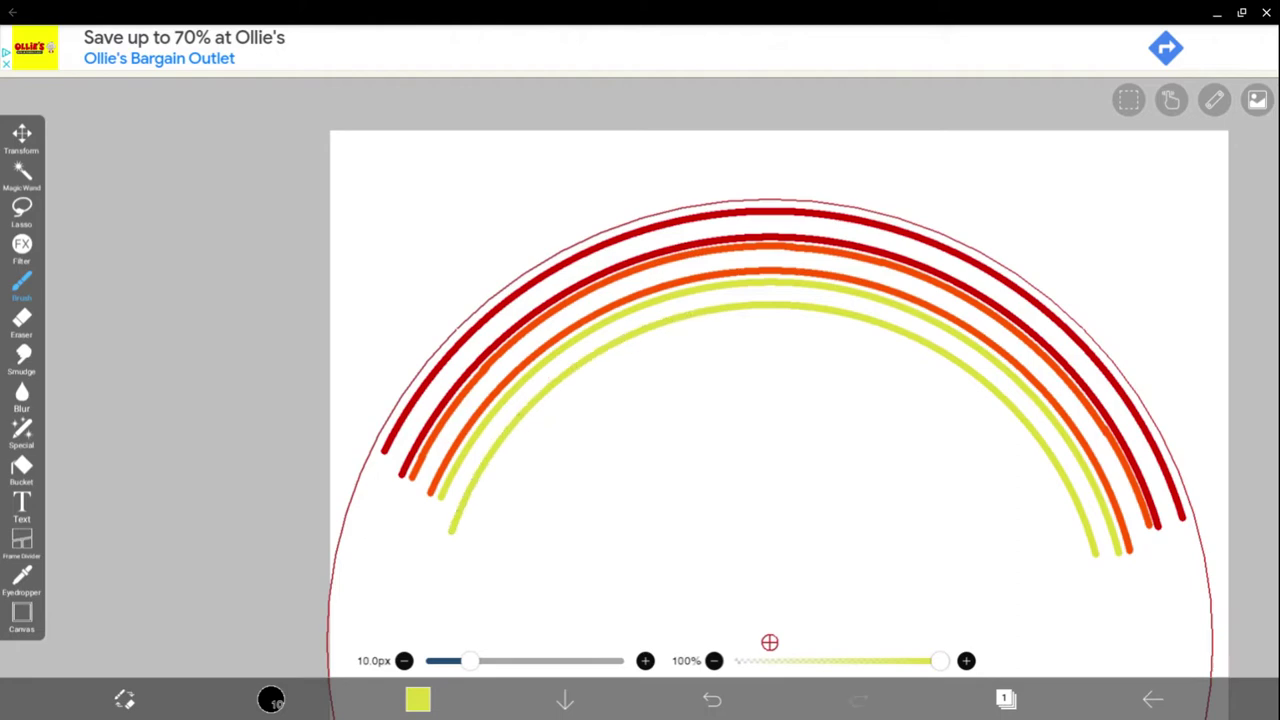
- Set the brush colour to a slightly darkened green
left_click(418, 699)
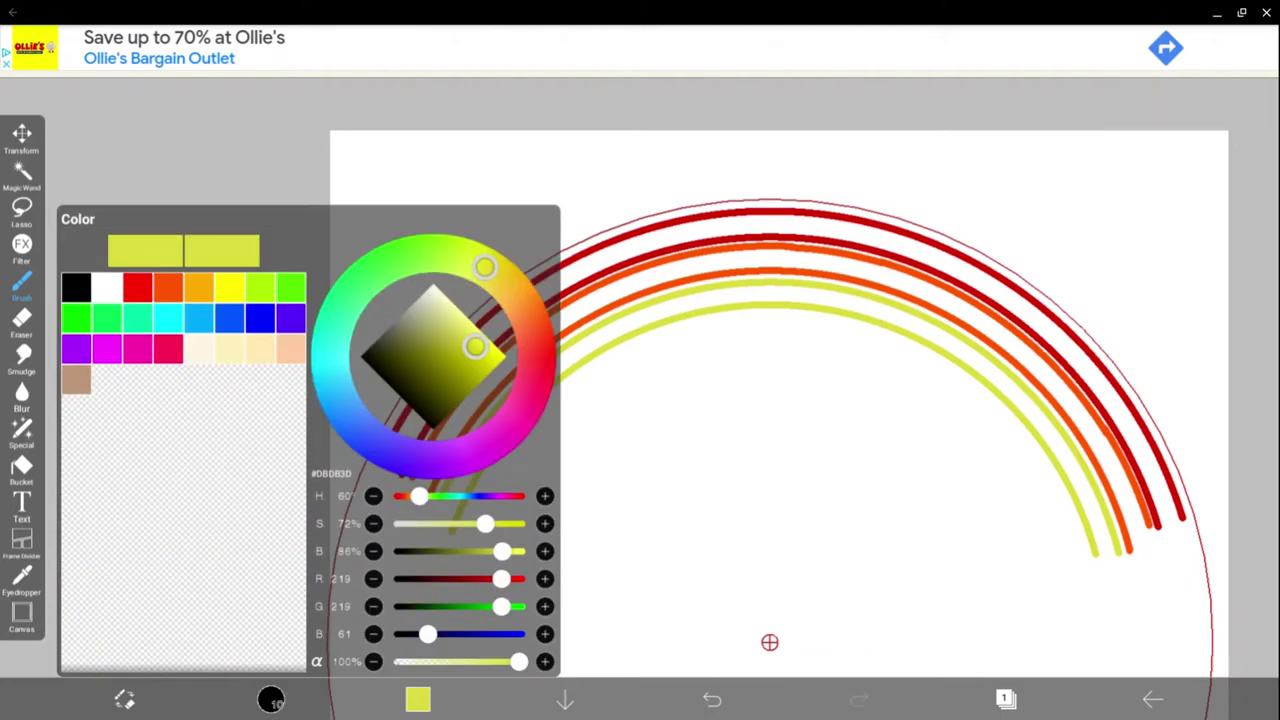
left_click(75, 318)
mouse_move(505, 357)
left_mouse_down()
mouse_move(443, 366)
mouse_move(486, 374)
mouse_move(474, 388)
left_mouse_up()
key("Escape")
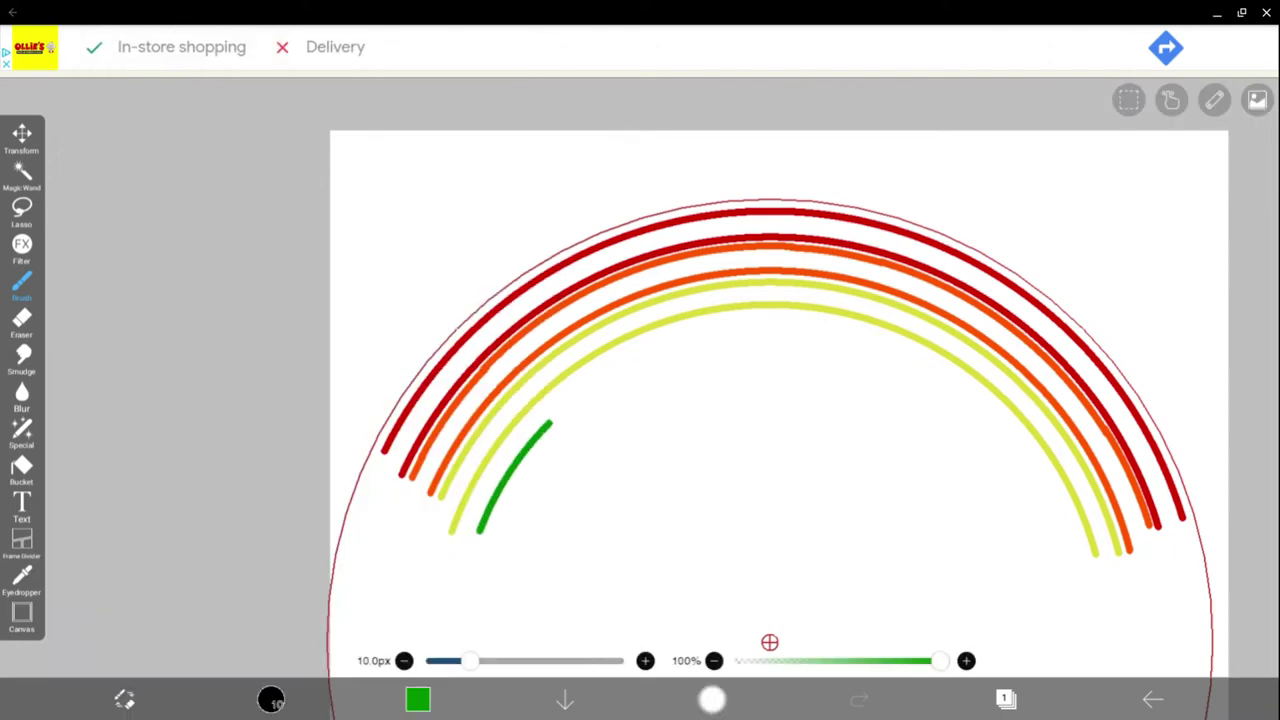
- Brush two green arcs inside the yellow bands, undoing and retrying strokes as needed
left_click(712, 700)
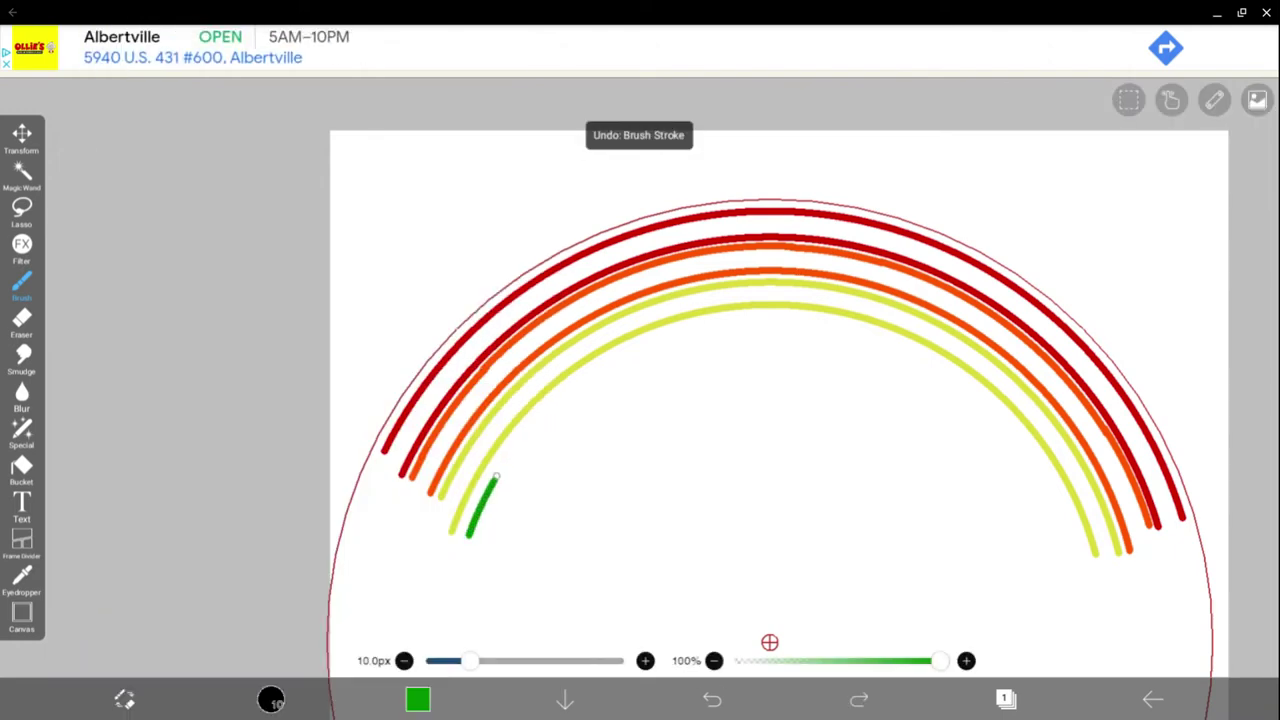
mouse_move(507, 461)
left_mouse_down()
mouse_move(671, 337)
mouse_move(814, 323)
left_mouse_up()
left_click(712, 700)
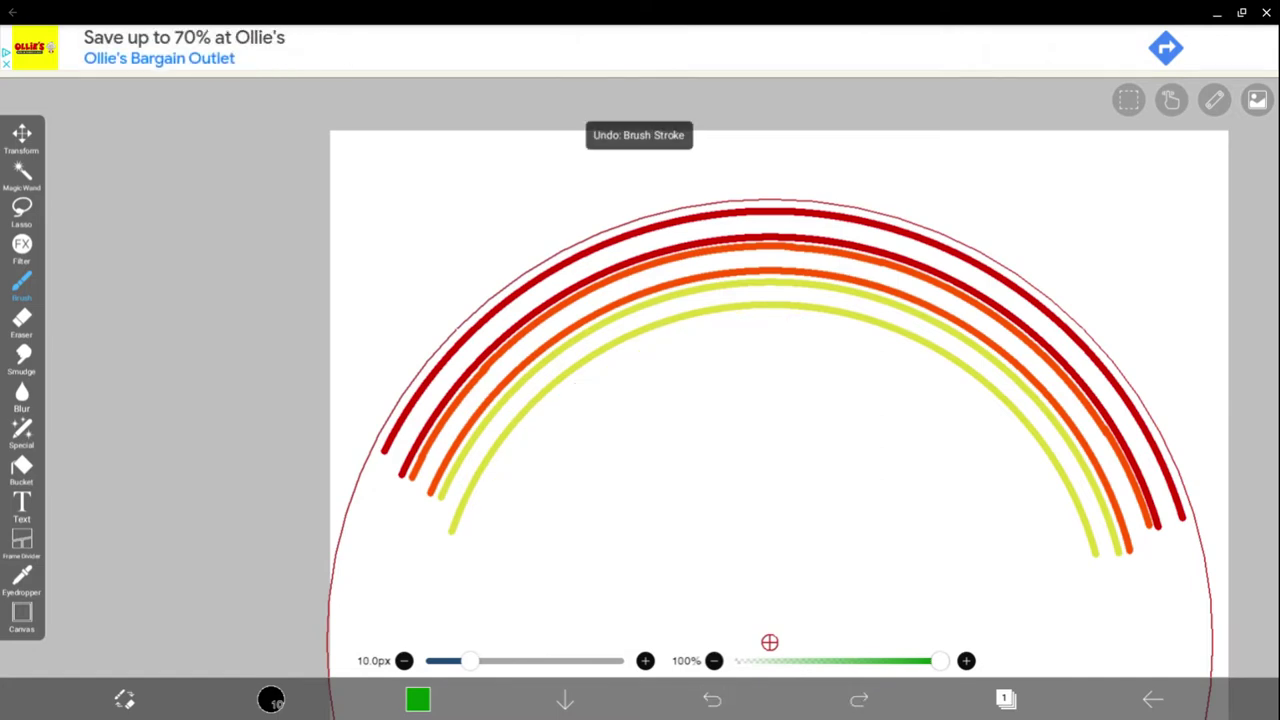
left_click_drag(630, 347, 920, 353)
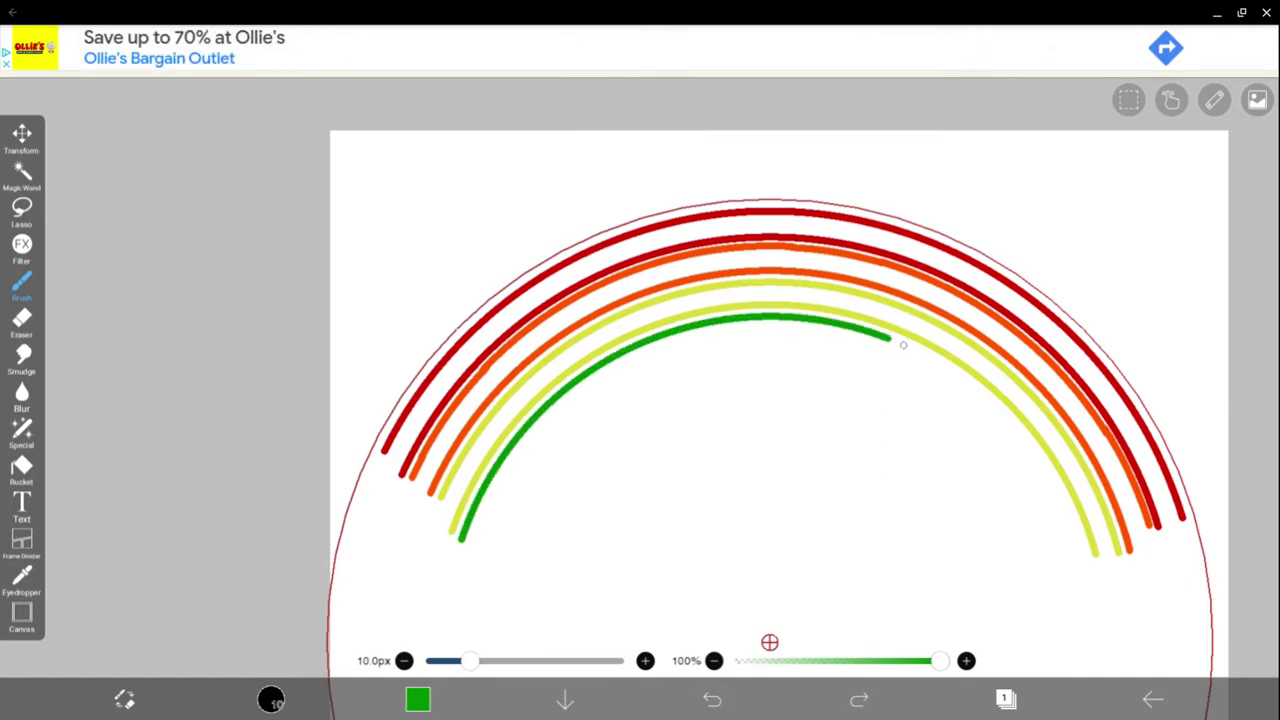
mouse_move(1020, 432)
left_mouse_down()
mouse_move(1049, 528)
mouse_move(1082, 552)
mouse_move(952, 401)
left_mouse_up()
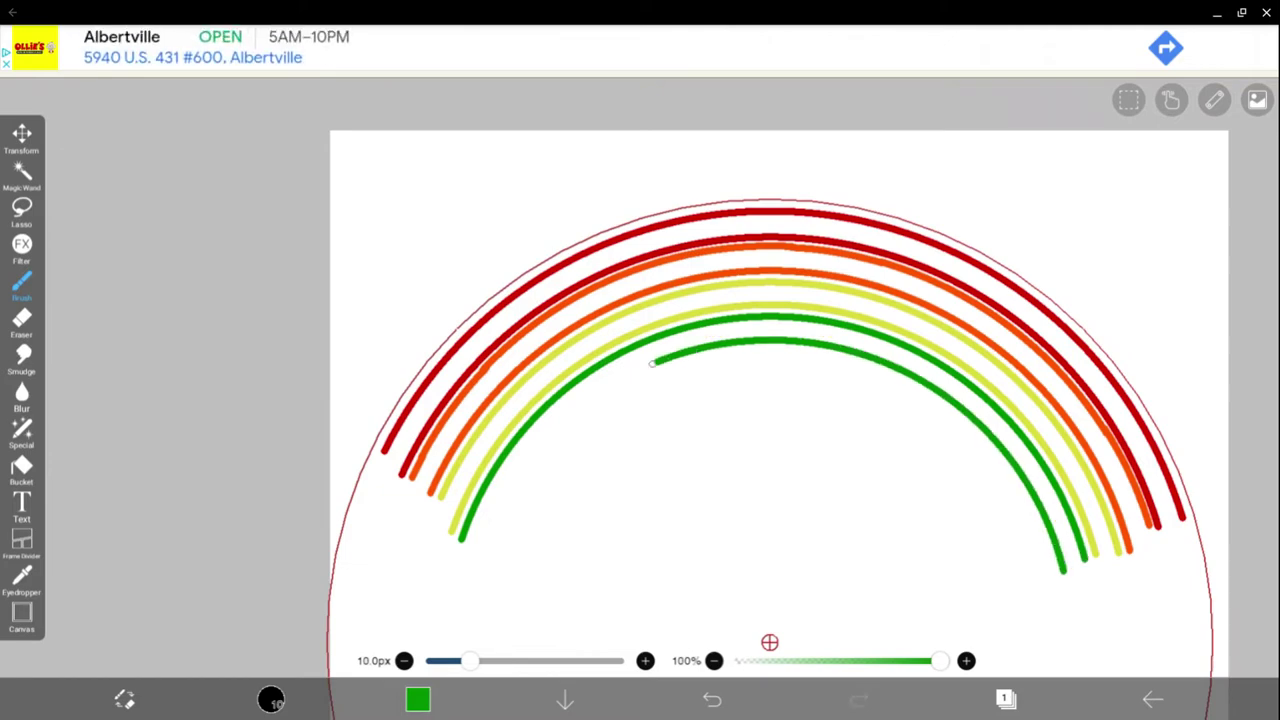
left_click_drag(562, 421, 495, 514)
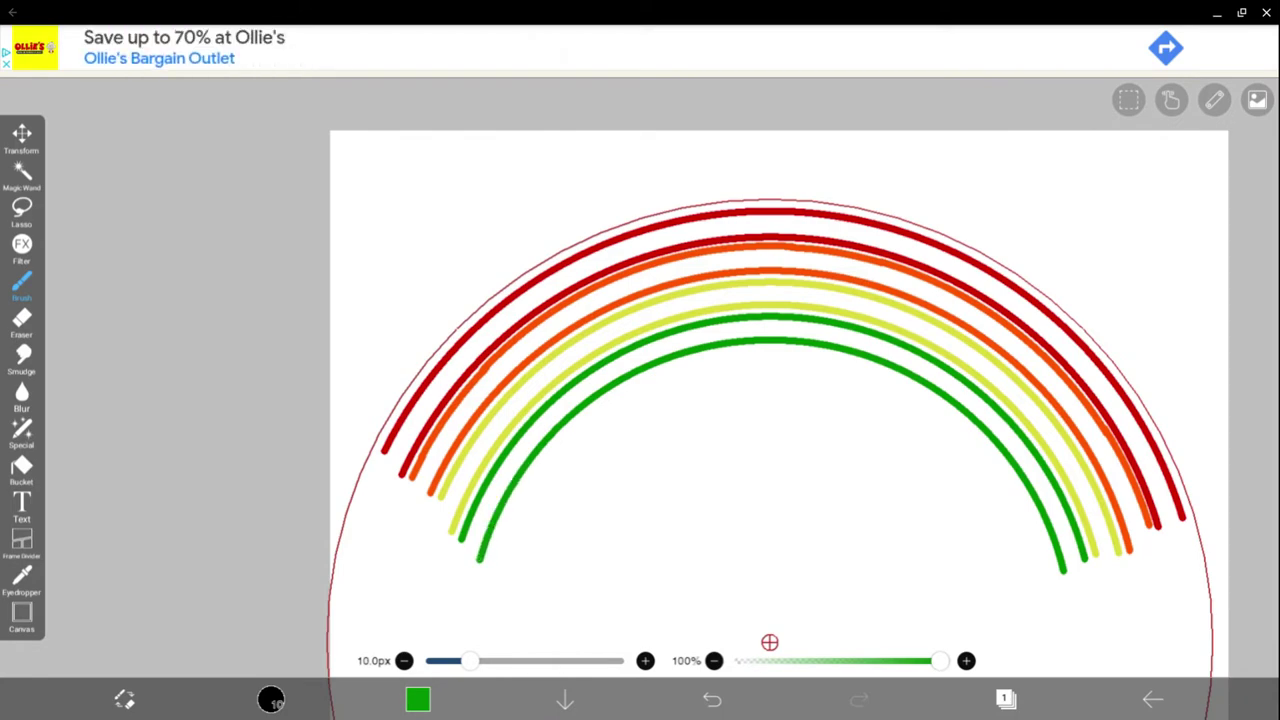
- Switch the brush colour to blue #0055FF
left_click(418, 699)
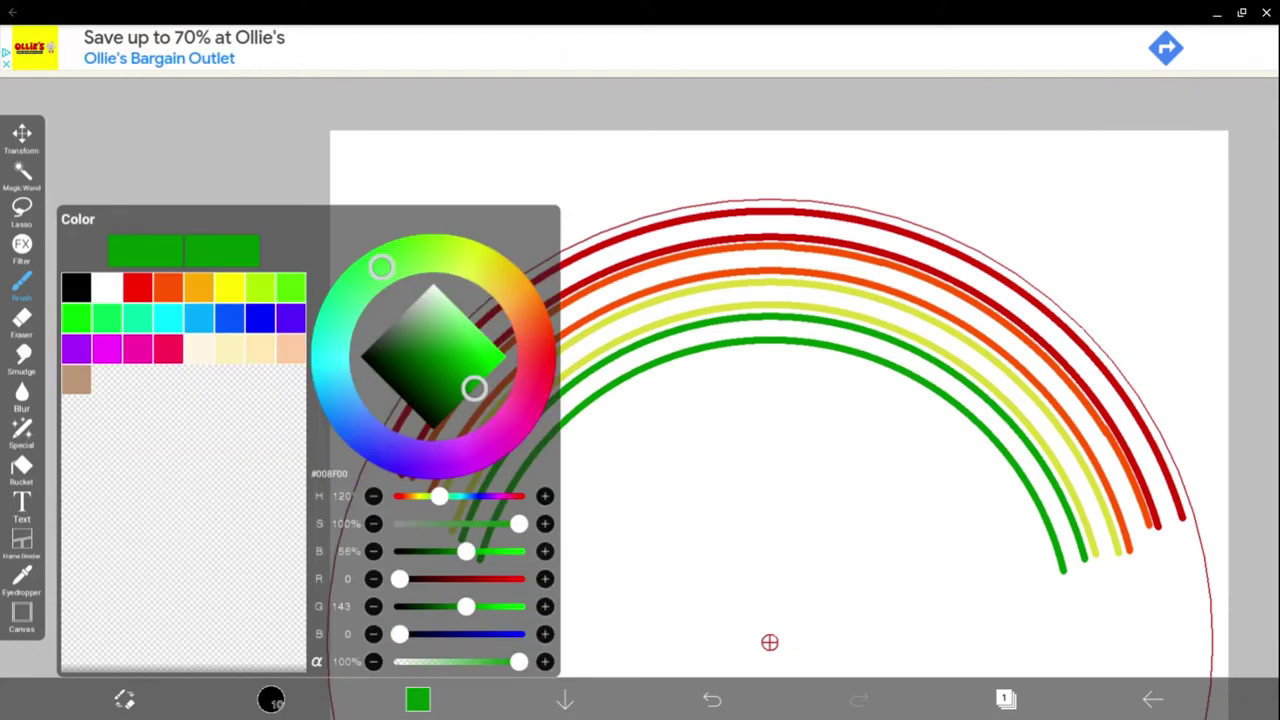
left_click(229, 317)
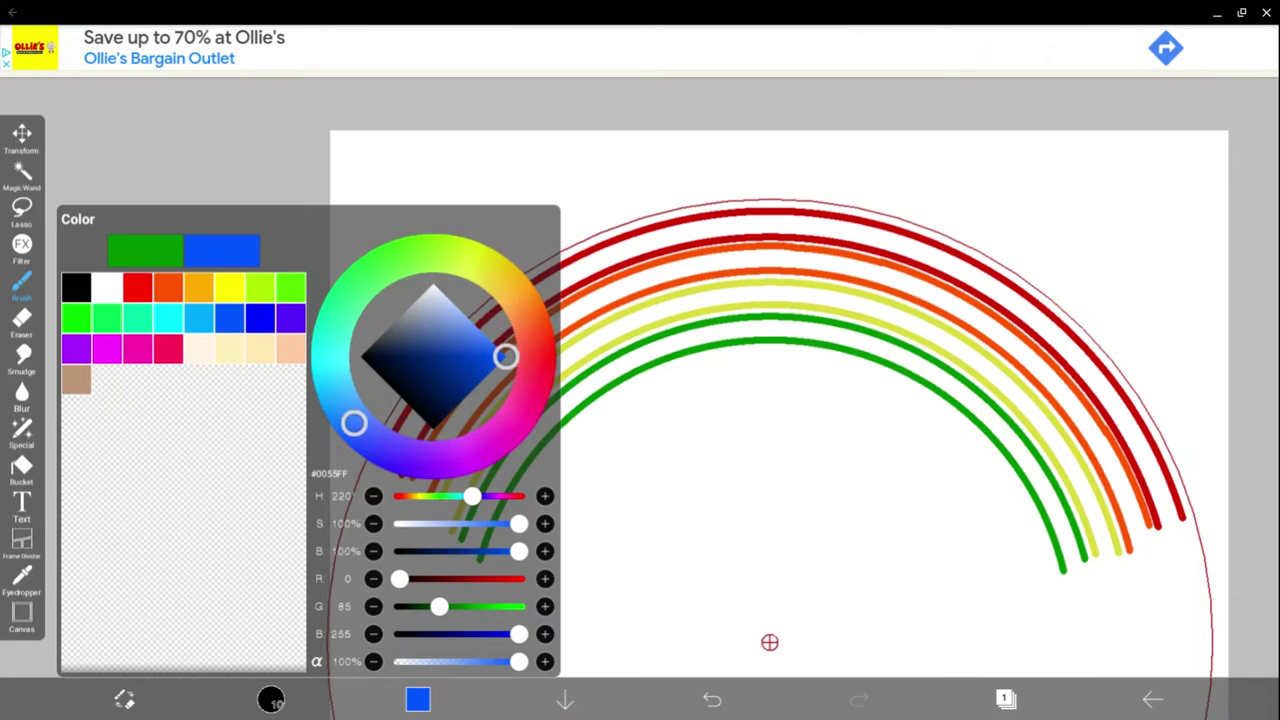
left_click(769, 642)
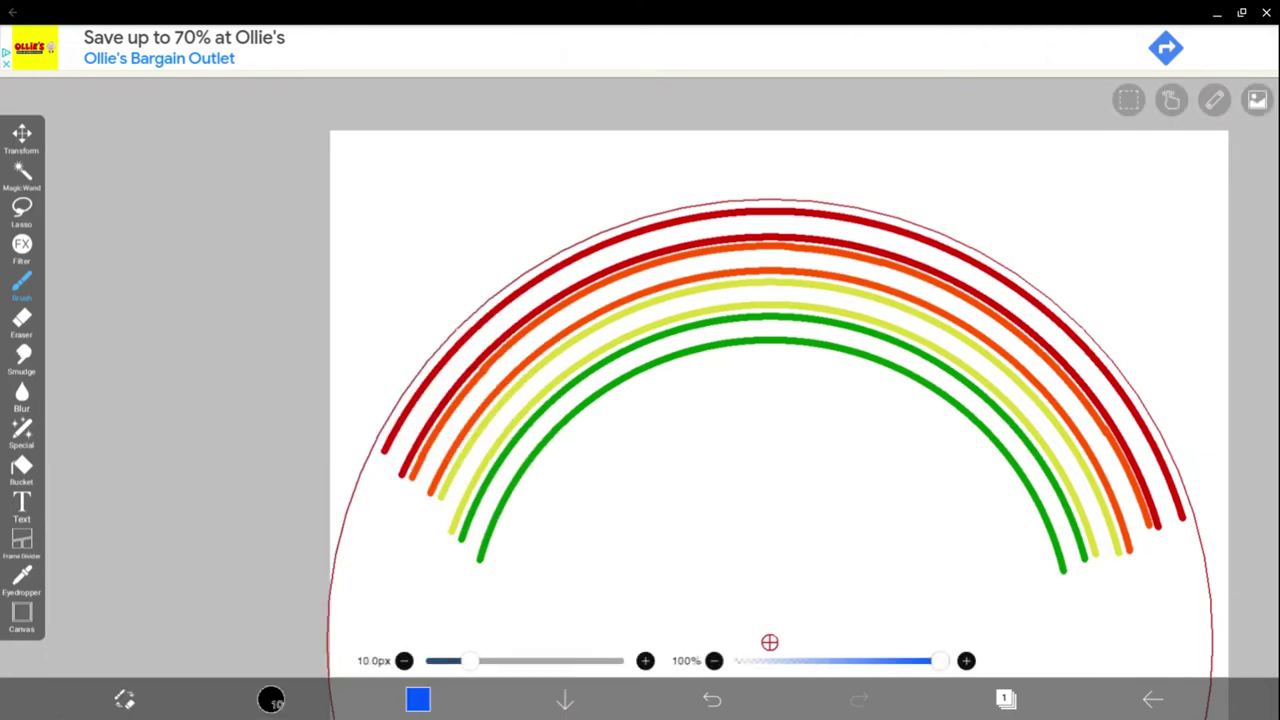
- Brush two blue arcs inside the green bands along the ruler
mouse_move(525, 490)
left_mouse_down()
mouse_move(651, 380)
mouse_move(856, 366)
left_mouse_up()
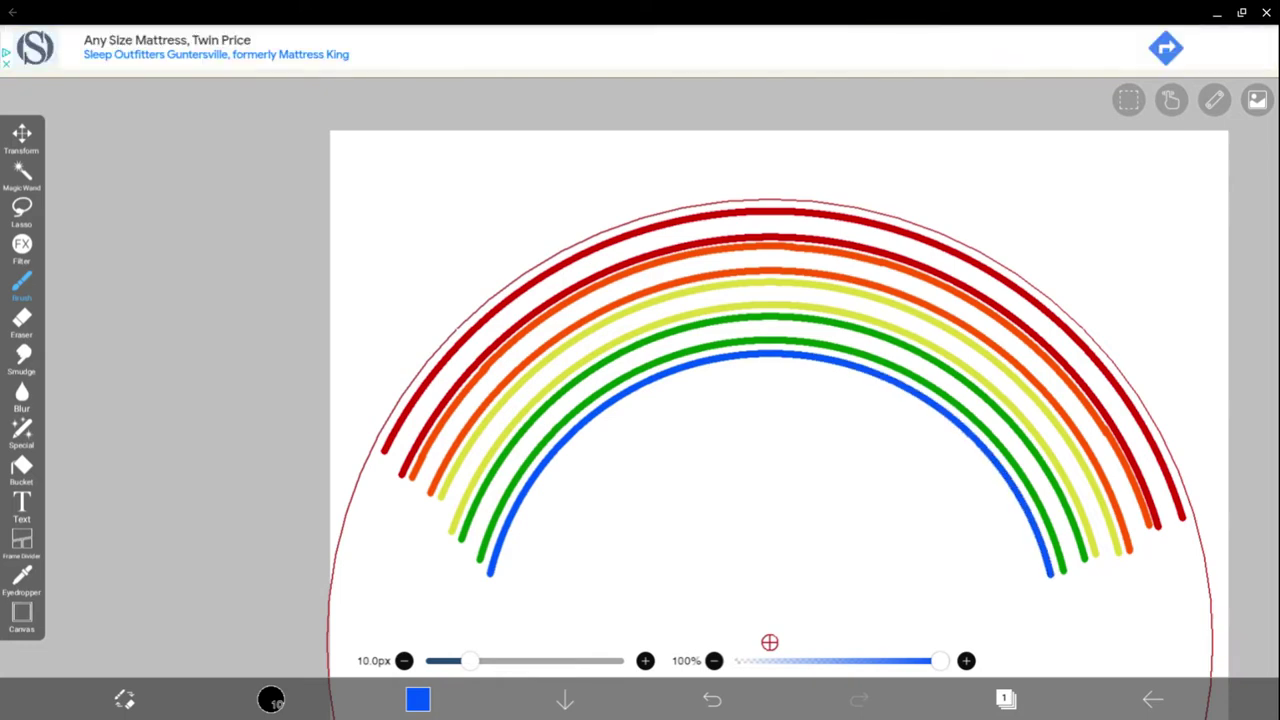
left_click_drag(512, 584, 577, 463)
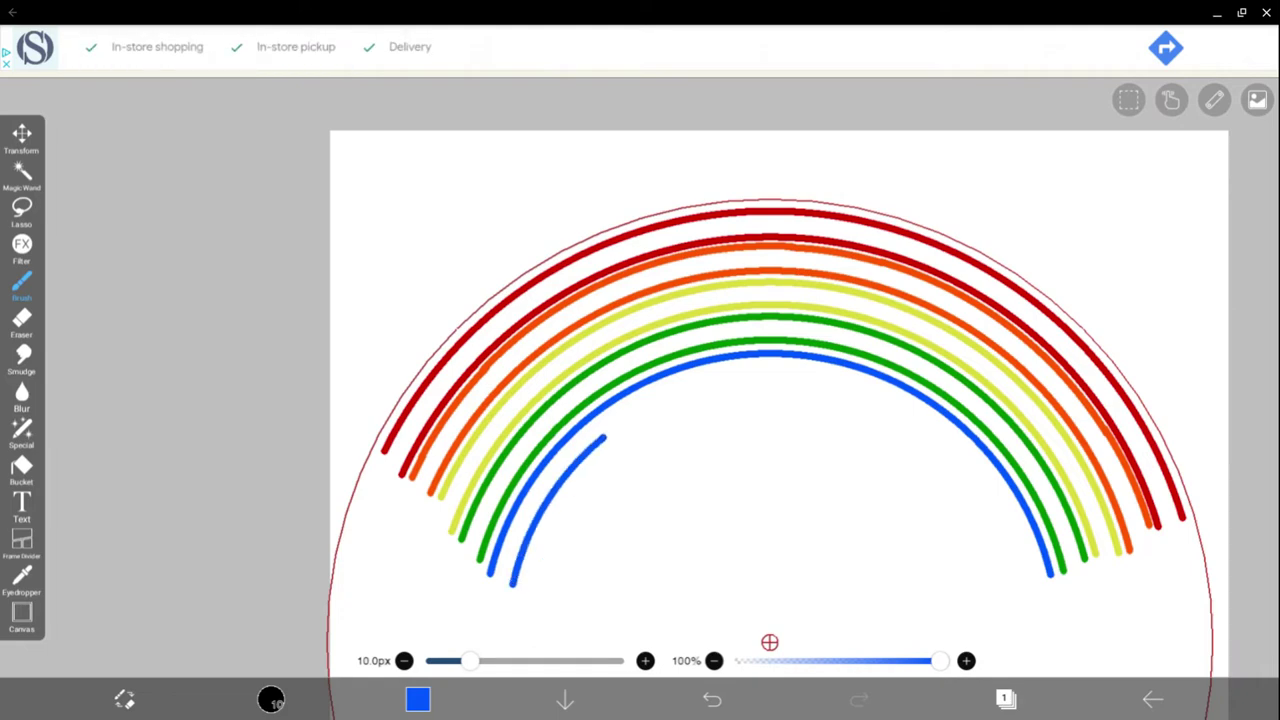
mouse_move(628, 421)
left_mouse_down()
mouse_move(811, 377)
mouse_move(980, 482)
left_mouse_up()
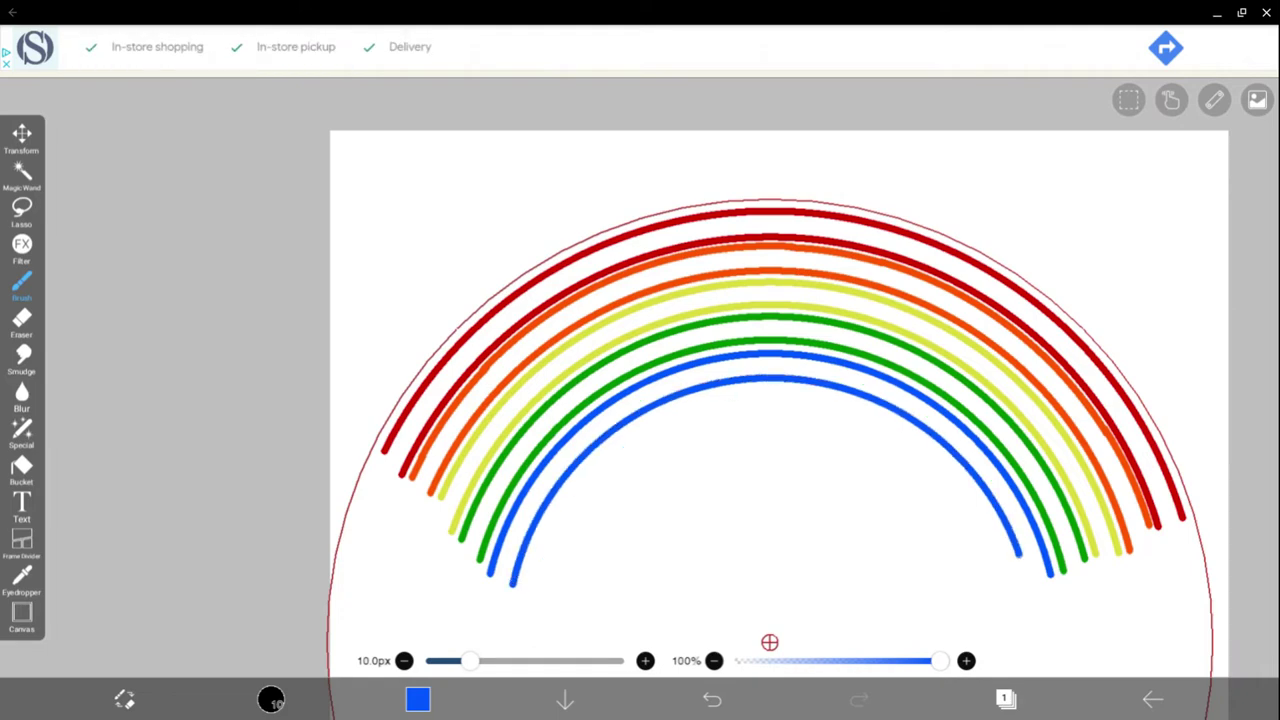
left_click_drag(1018, 555, 1025, 578)
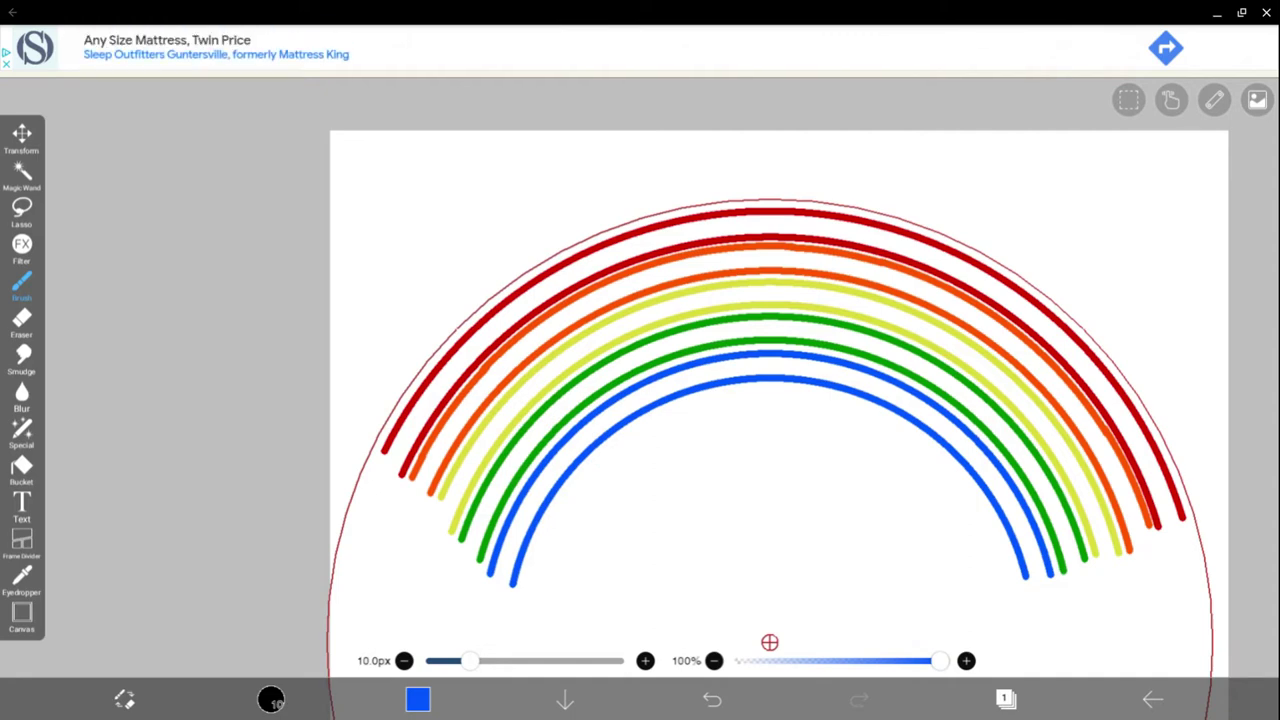
- Change the brush hue to purple
left_click(418, 699)
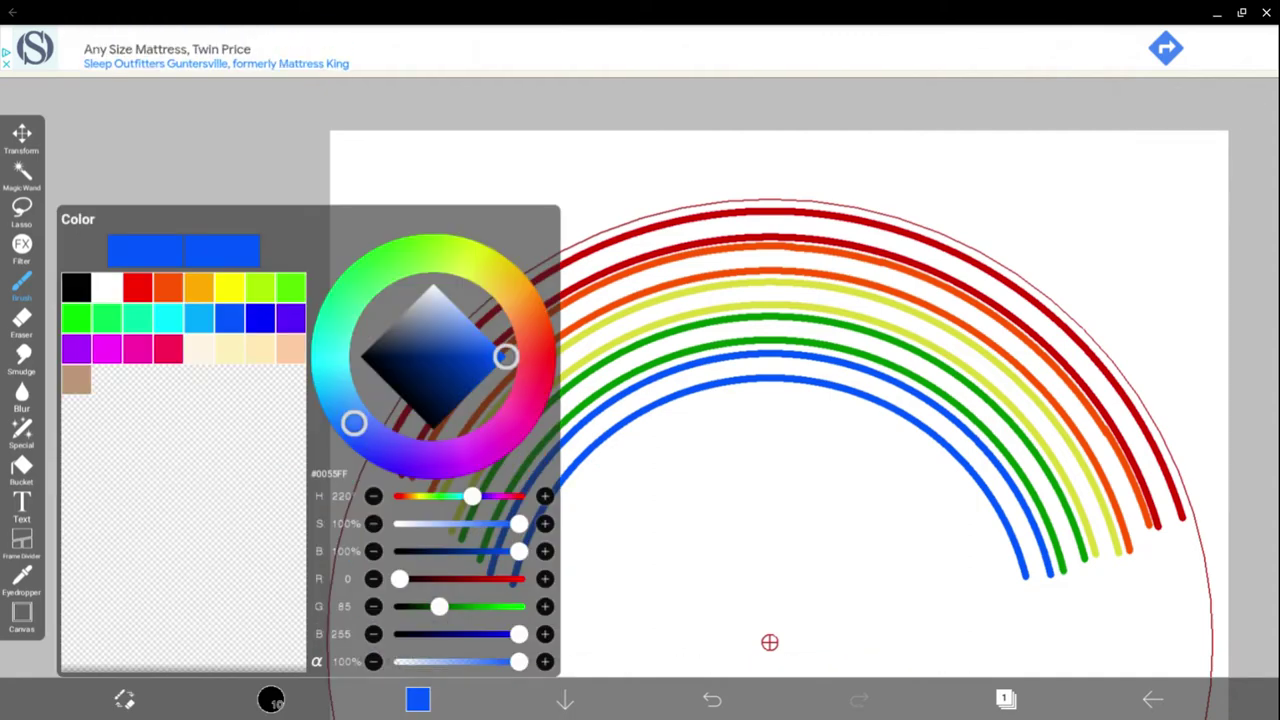
left_click_drag(354, 423, 451, 458)
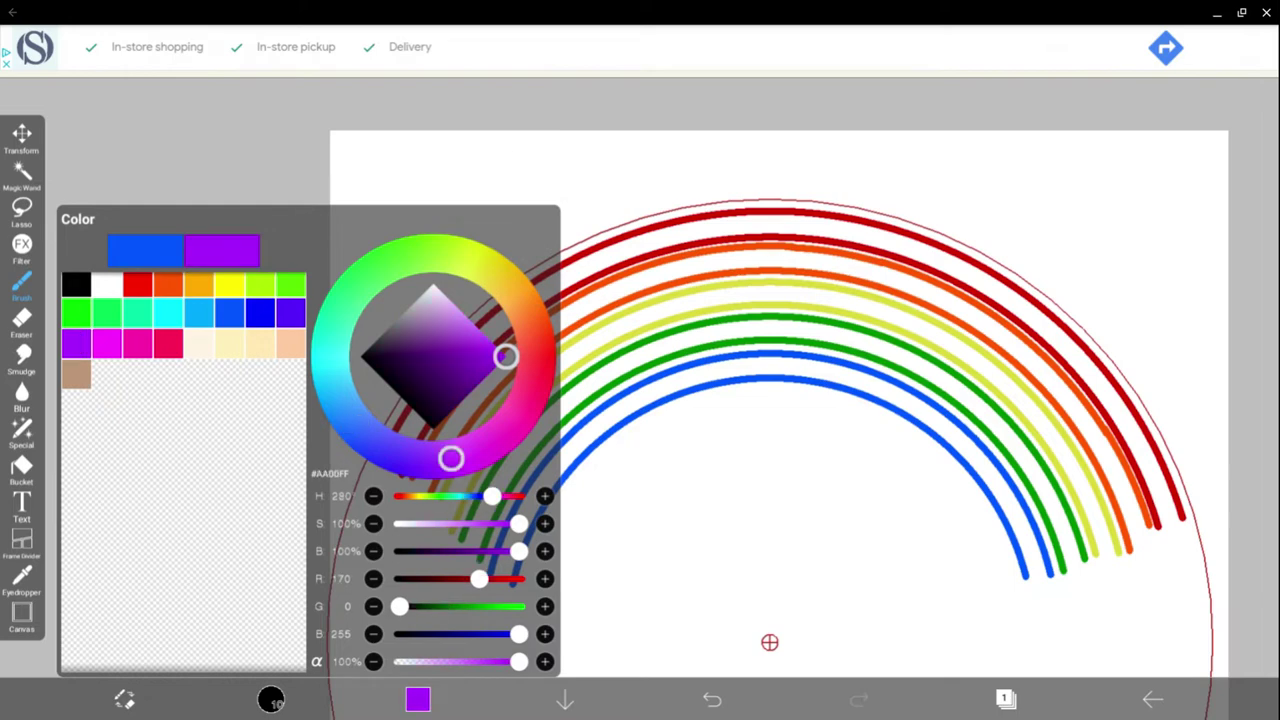
left_click(769, 642)
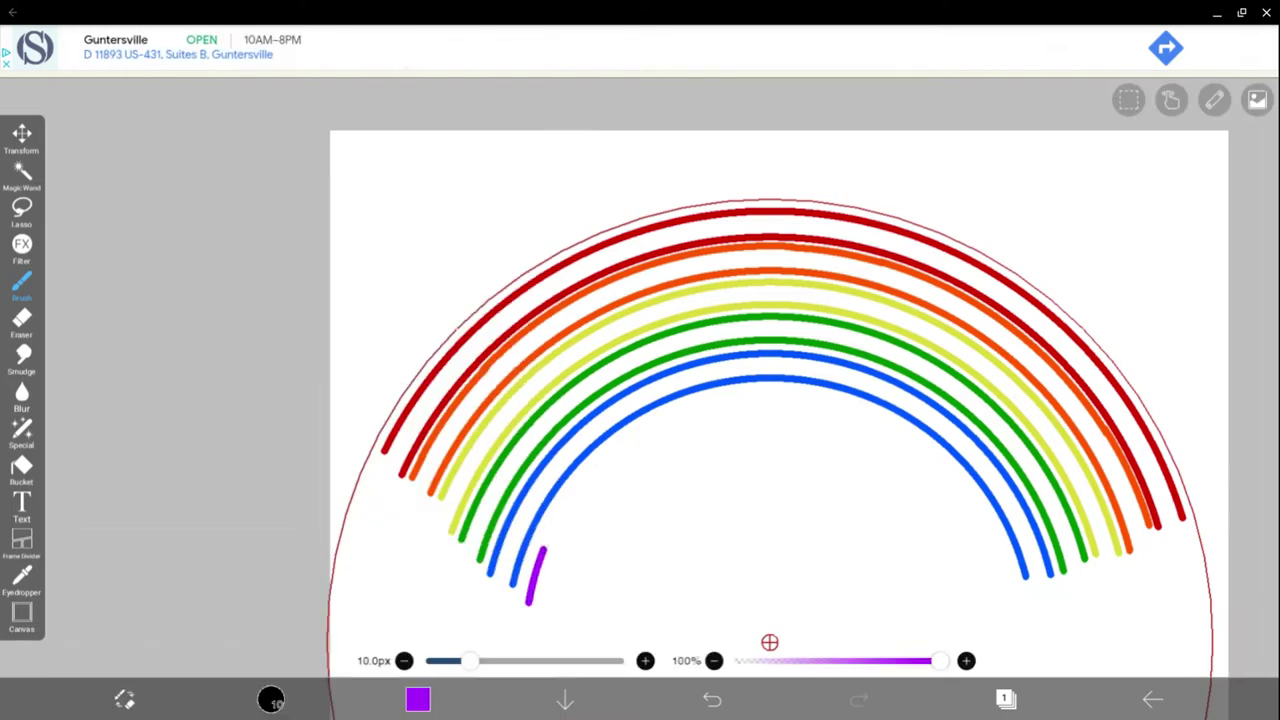
- Redraw the purple arcs inside the blue pair, then turn off the circular ruler
left_click(712, 699)
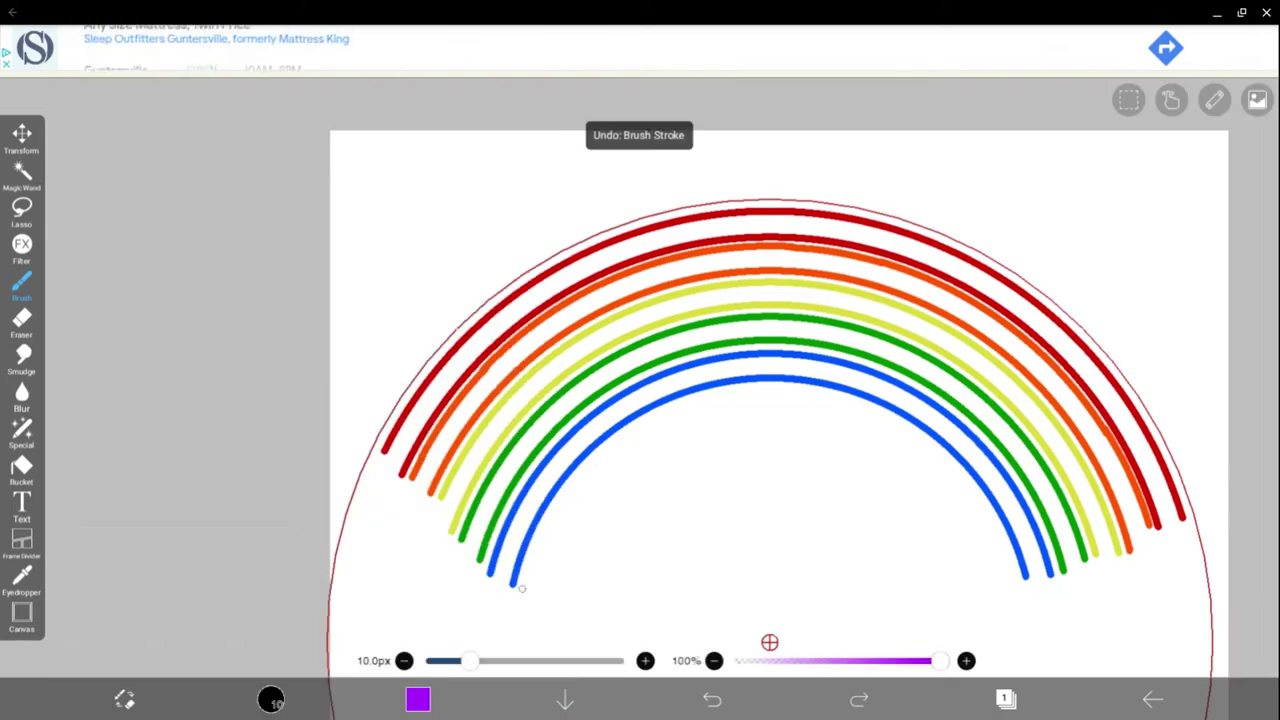
left_click_drag(522, 590, 565, 490)
mouse_move(678, 405)
left_mouse_down()
mouse_move(951, 457)
mouse_move(1002, 541)
mouse_move(771, 408)
mouse_move(630, 458)
left_mouse_up()
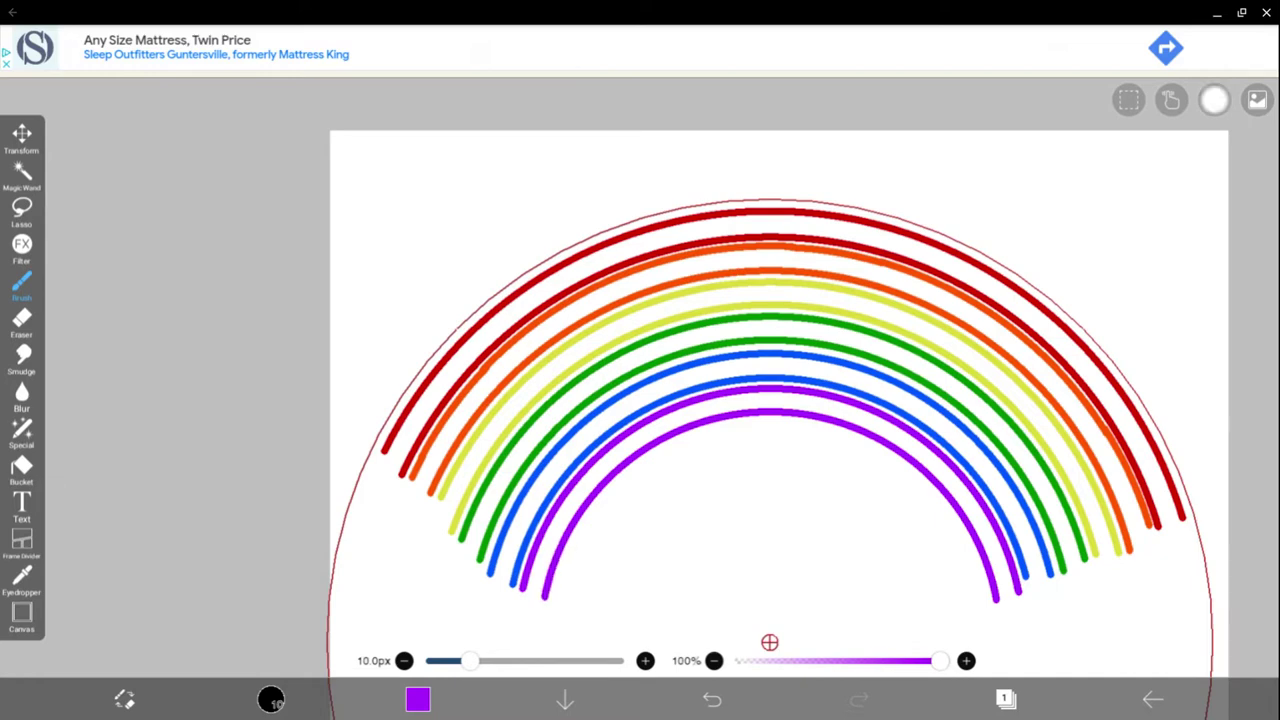
left_click(1214, 100)
left_click(1071, 166)
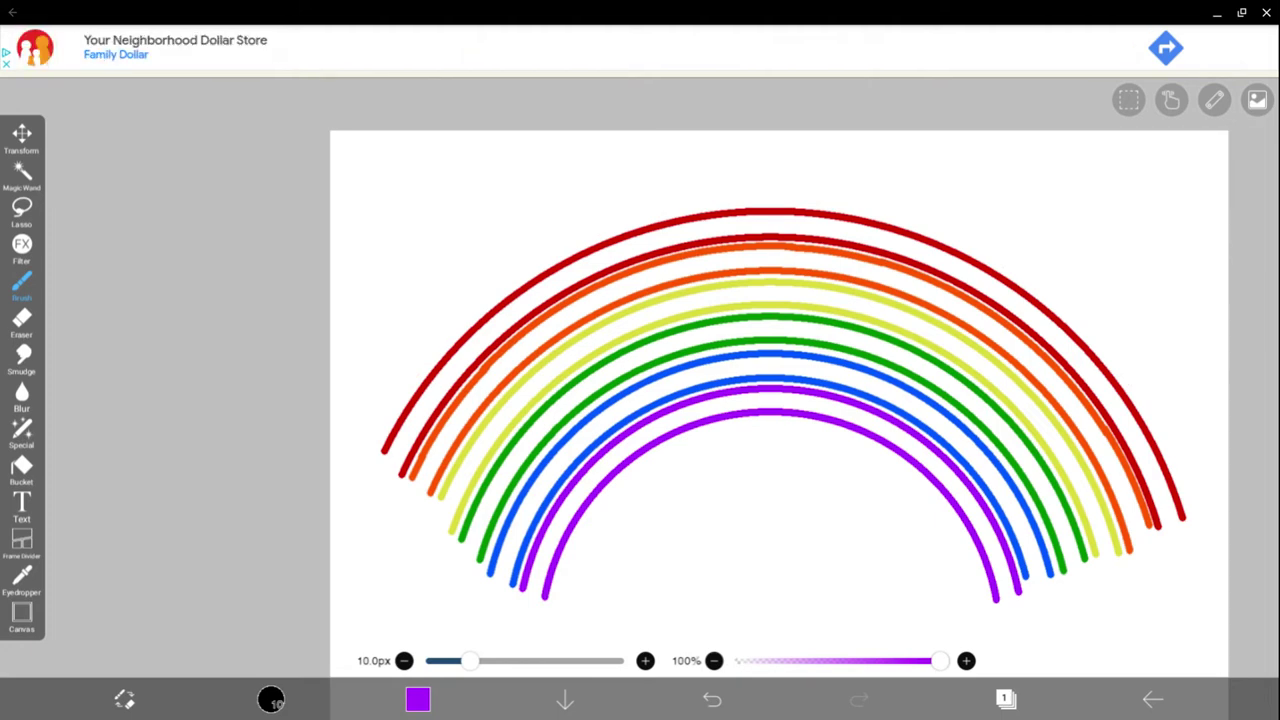
- Sample red from the outer band and draw a first stroke joining the red ends
scroll(1000, 560, "up", 3)
scroll(1000, 560, "up", 3)
scroll(1000, 560, "up", 3)
scroll(1000, 560, "up", 2)
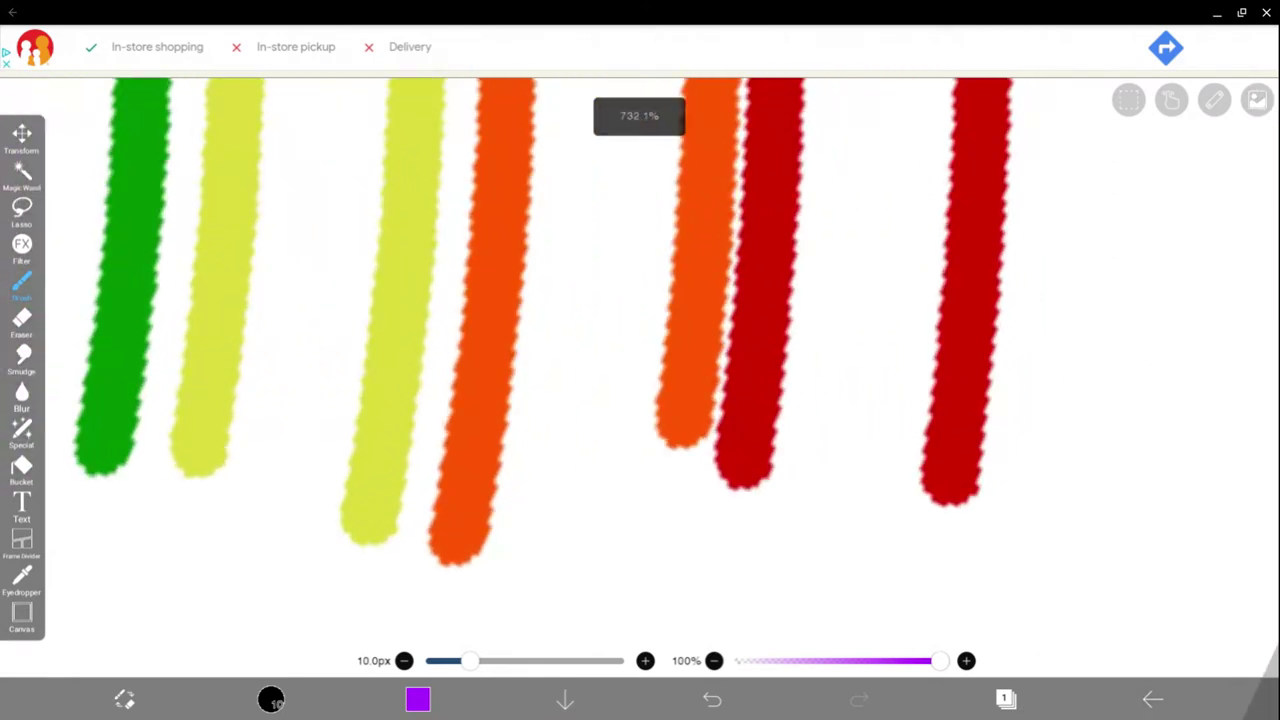
left_click(747, 400)
left_click_drag(742, 482, 924, 513)
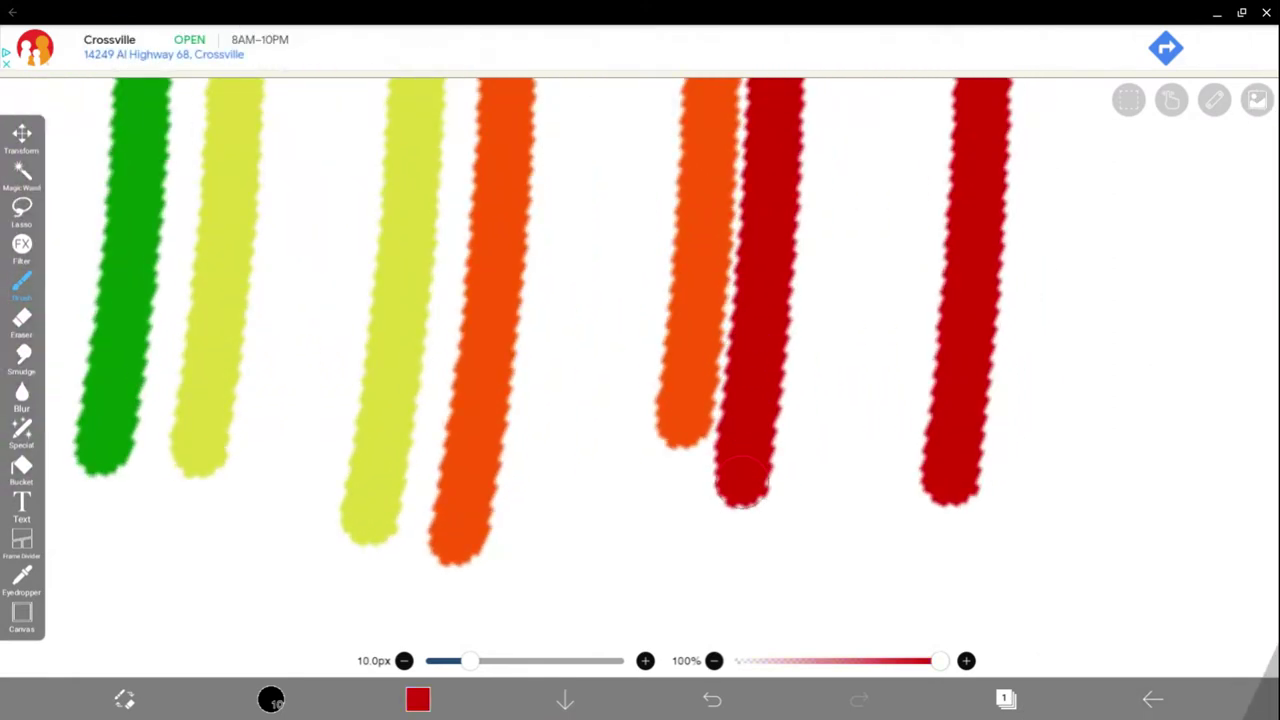
- Draw a rounded red stroke joining the two red lines at their left end
scroll(925, 514, "down", 2)
scroll(925, 514, "down", 3)
scroll(925, 514, "down", 3)
scroll(925, 514, "down", 3)
scroll(945, 620, "up", 1)
scroll(945, 620, "up", 3)
scroll(945, 620, "up", 3)
scroll(945, 620, "up", 2)
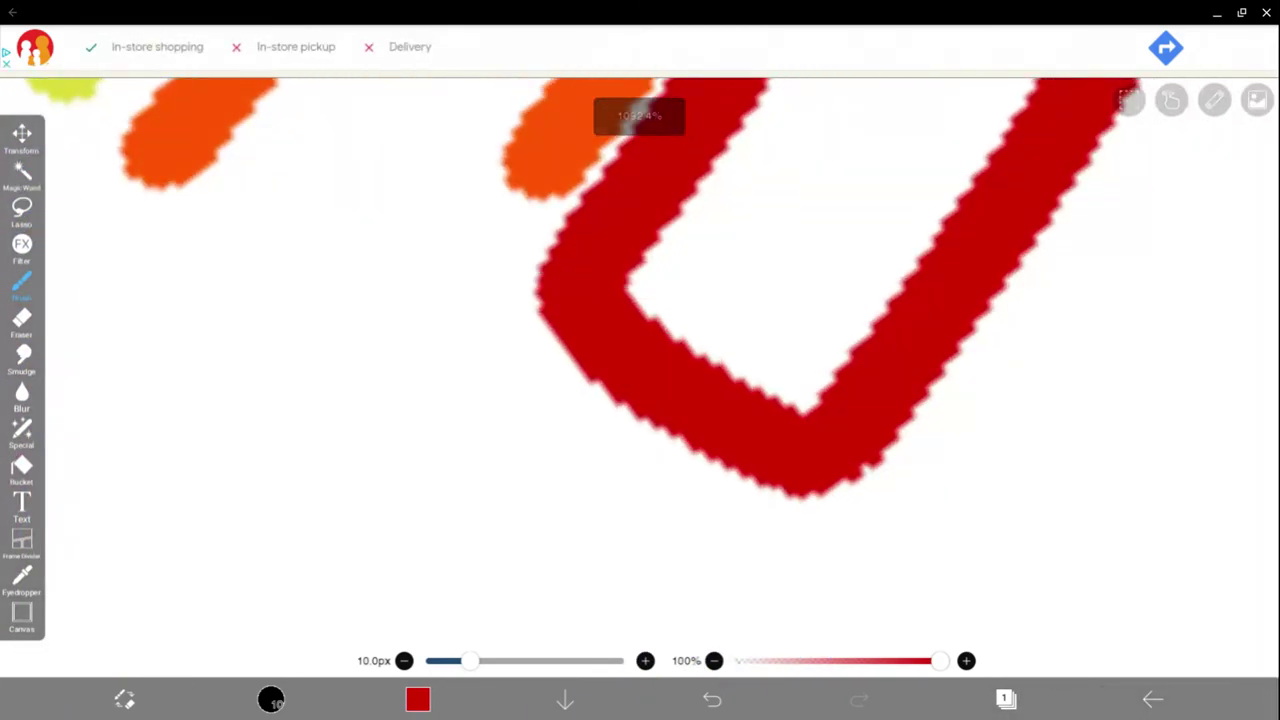
scroll(800, 450, "down", 3)
scroll(800, 450, "down", 3)
scroll(800, 450, "down", 3)
scroll(800, 450, "down", 1)
scroll(470, 240, "up", 1)
scroll(470, 240, "up", 4)
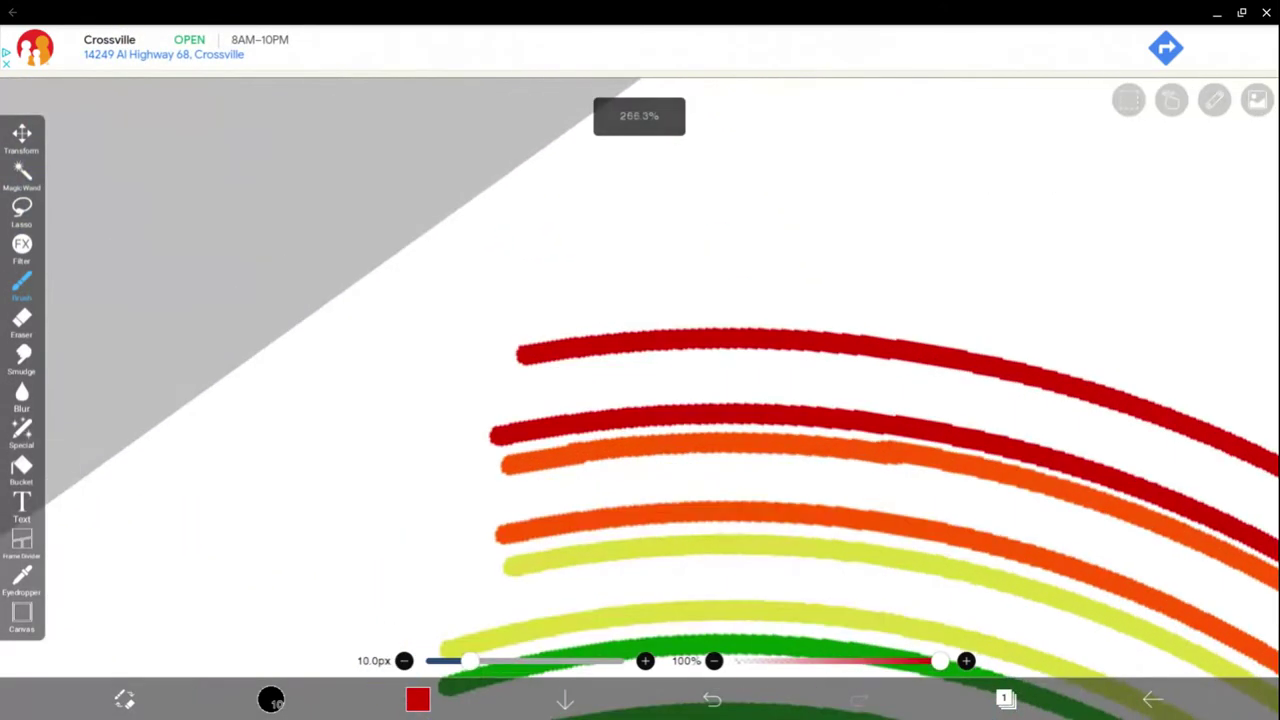
scroll(470, 240, "up", 3)
scroll(470, 240, "up", 3)
mouse_move(280, 625)
left_mouse_down()
mouse_move(234, 549)
mouse_move(305, 372)
mouse_move(449, 271)
mouse_move(950, 275)
left_mouse_up()
- Toggle undo and redo to compare, keeping the red joining stroke
key("ctrl+z")
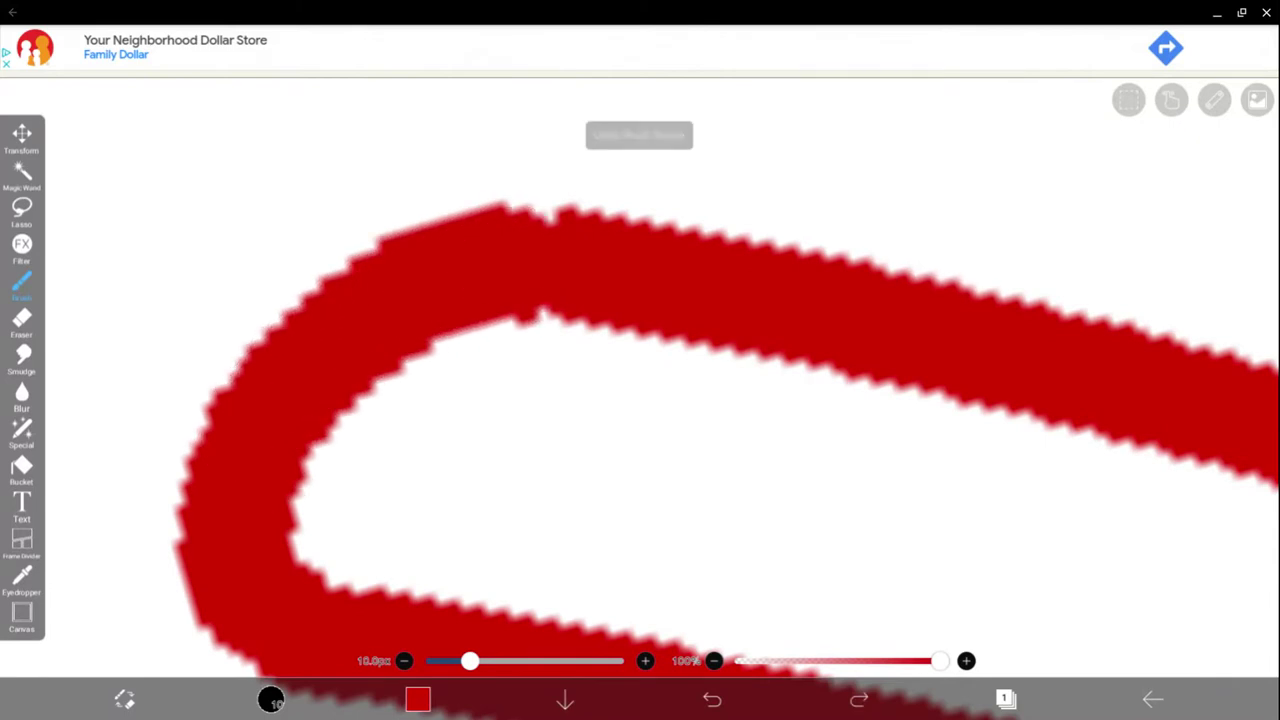
key("ctrl+y")
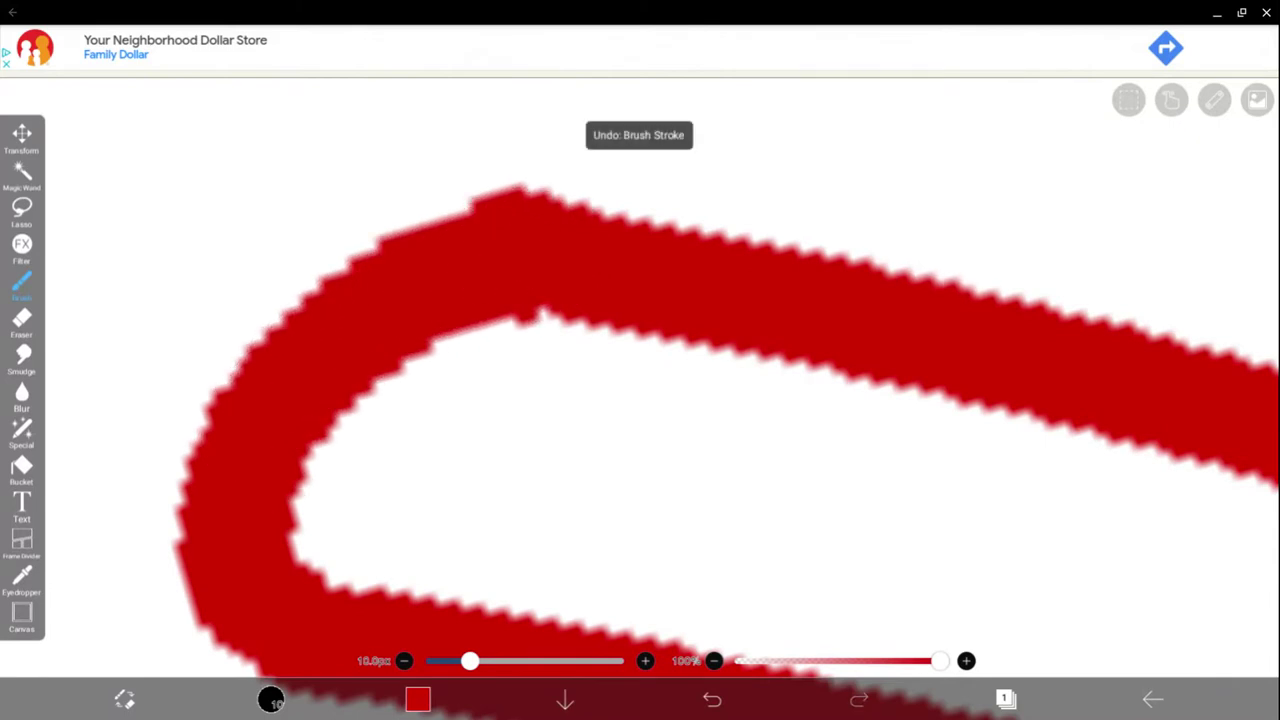
key("ctrl+z")
key("ctrl+y")
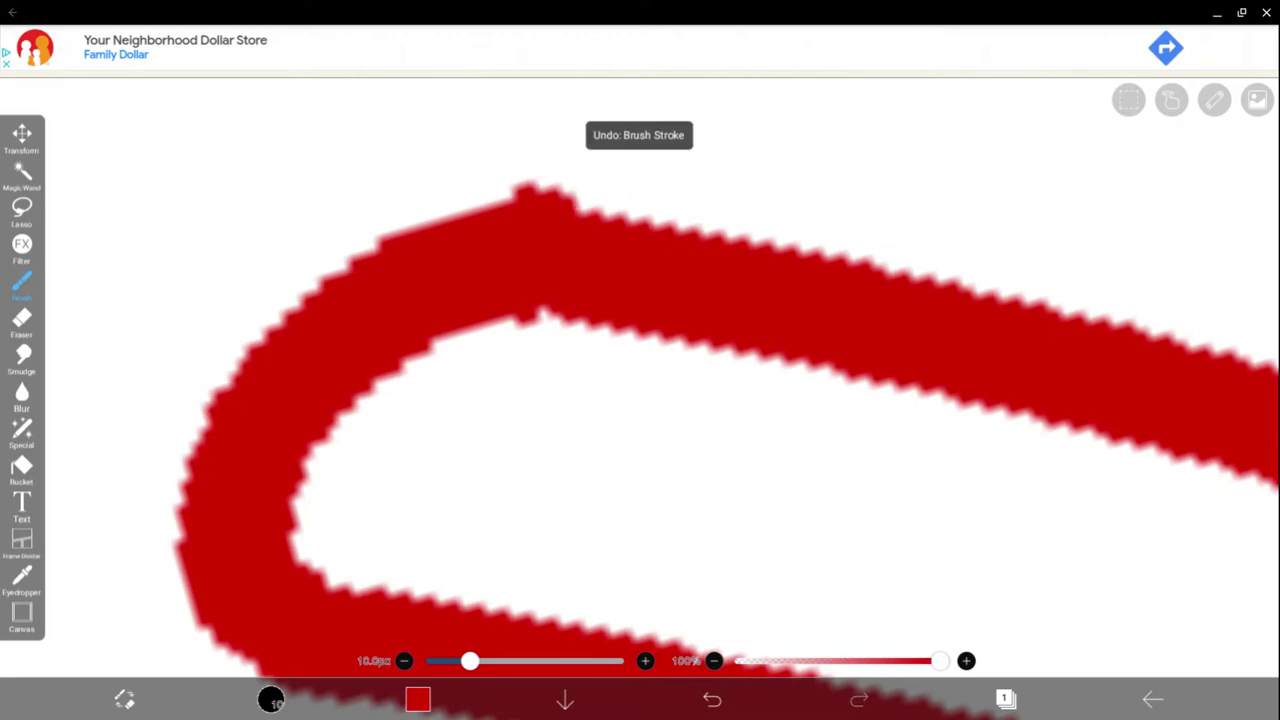
scroll(640, 400, "down", 3)
scroll(640, 400, "down", 2)
scroll(640, 400, "up", 3)
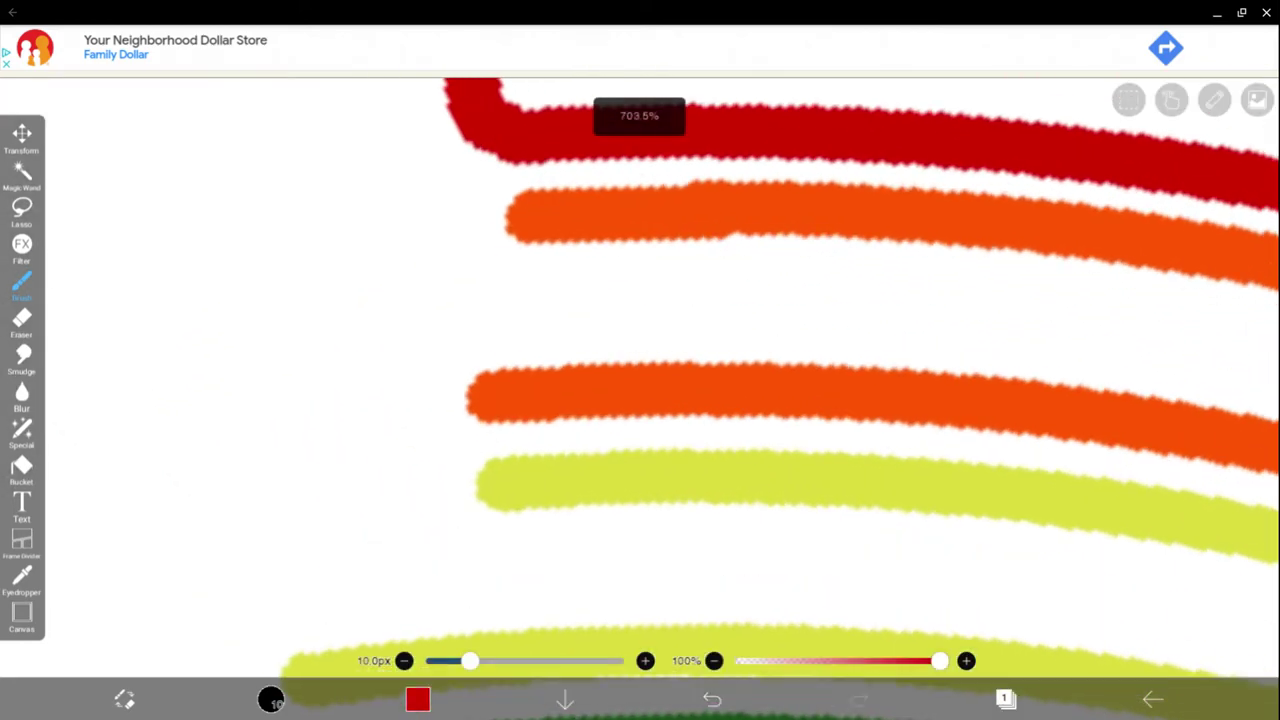
scroll(640, 360, "up", 2)
scroll(640, 360, "up", 3)
scroll(640, 360, "up", 1)
scroll(640, 360, "up", 1)
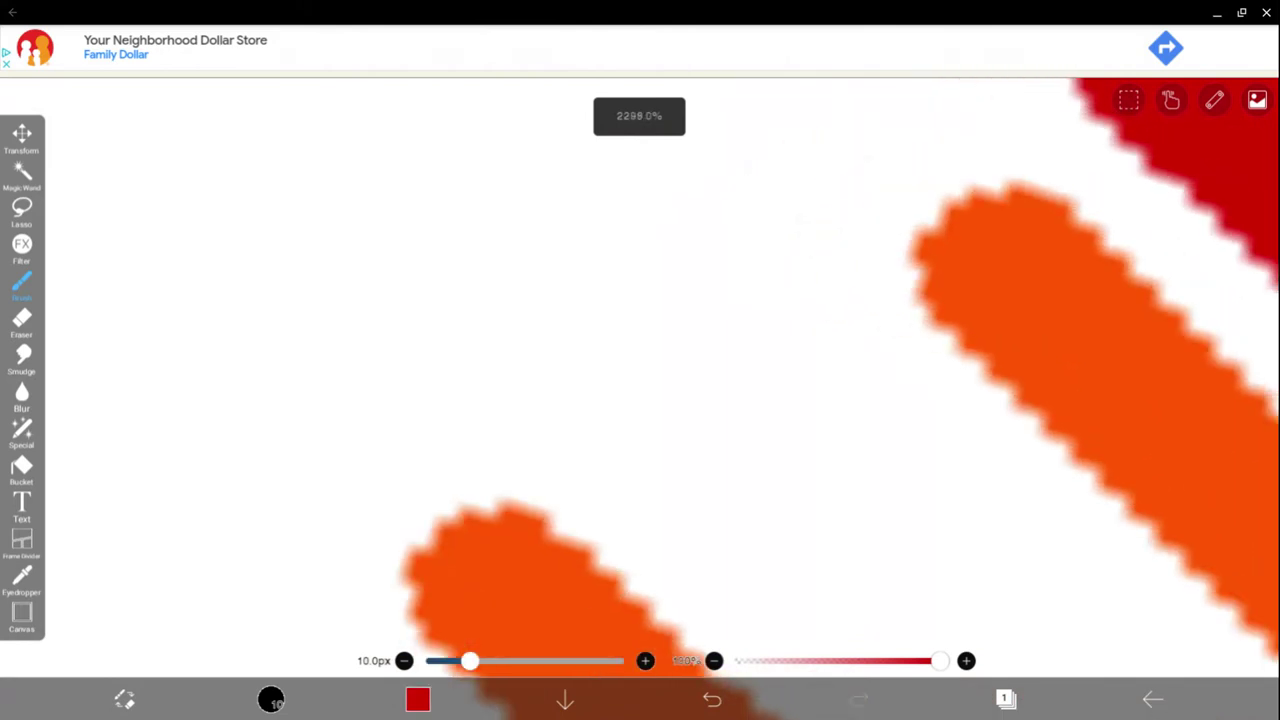
scroll(1029, 329, "down", 2)
scroll(1010, 410, "down", 1)
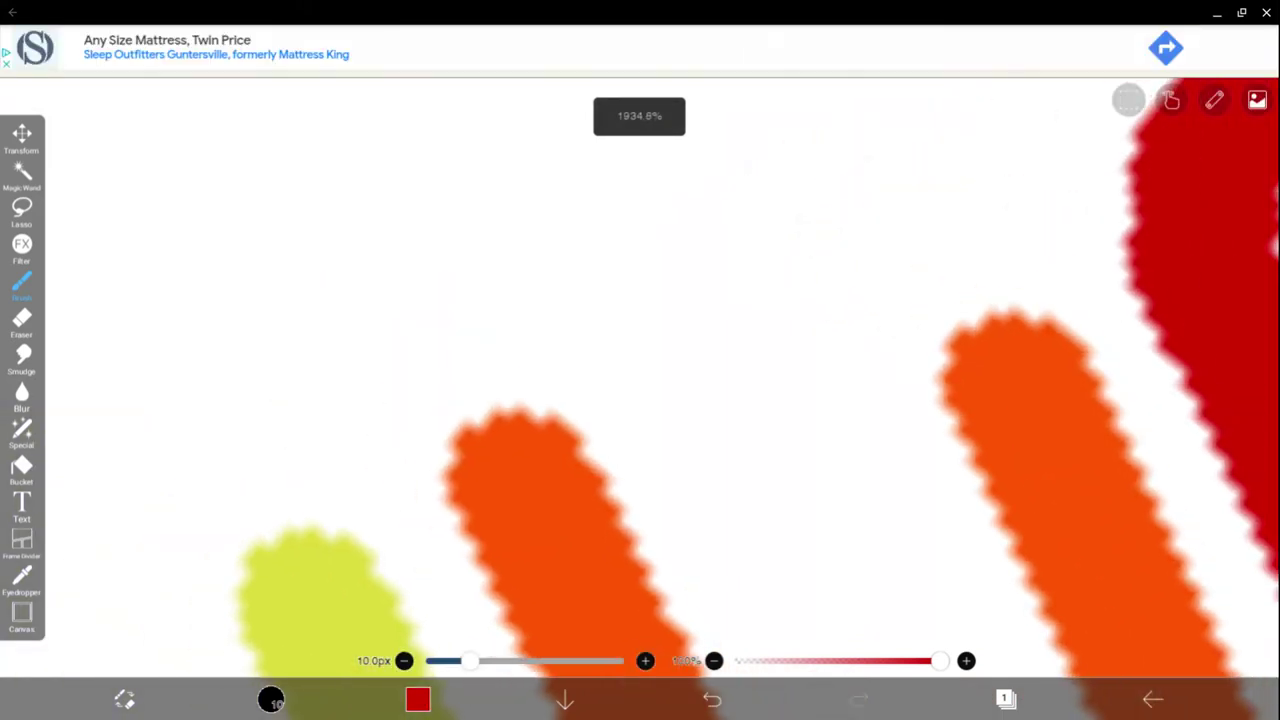
- Pick up the orange band's colour and join the two orange lines at one end
left_click(1010, 410)
mouse_move(482, 435)
left_mouse_down()
mouse_move(497, 397)
mouse_move(640, 286)
mouse_move(891, 271)
mouse_move(1035, 295)
left_mouse_up()
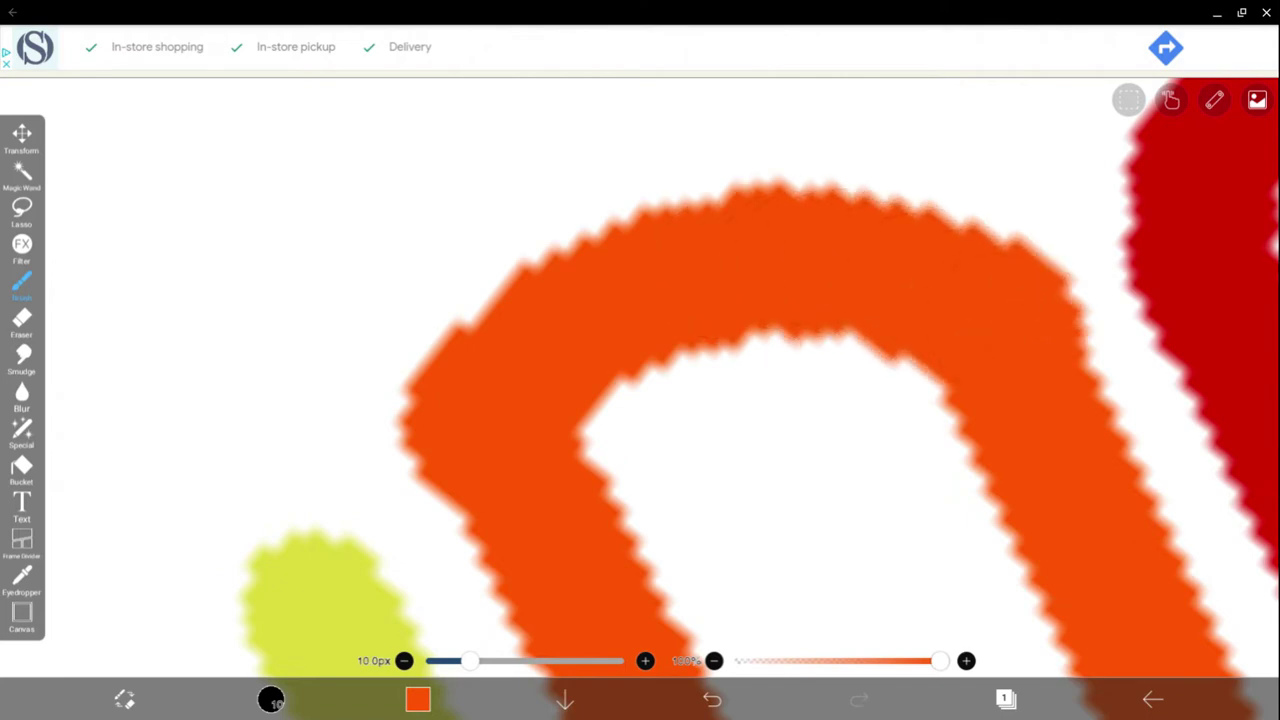
scroll(850, 400, "down", 1)
scroll(850, 400, "down", 1)
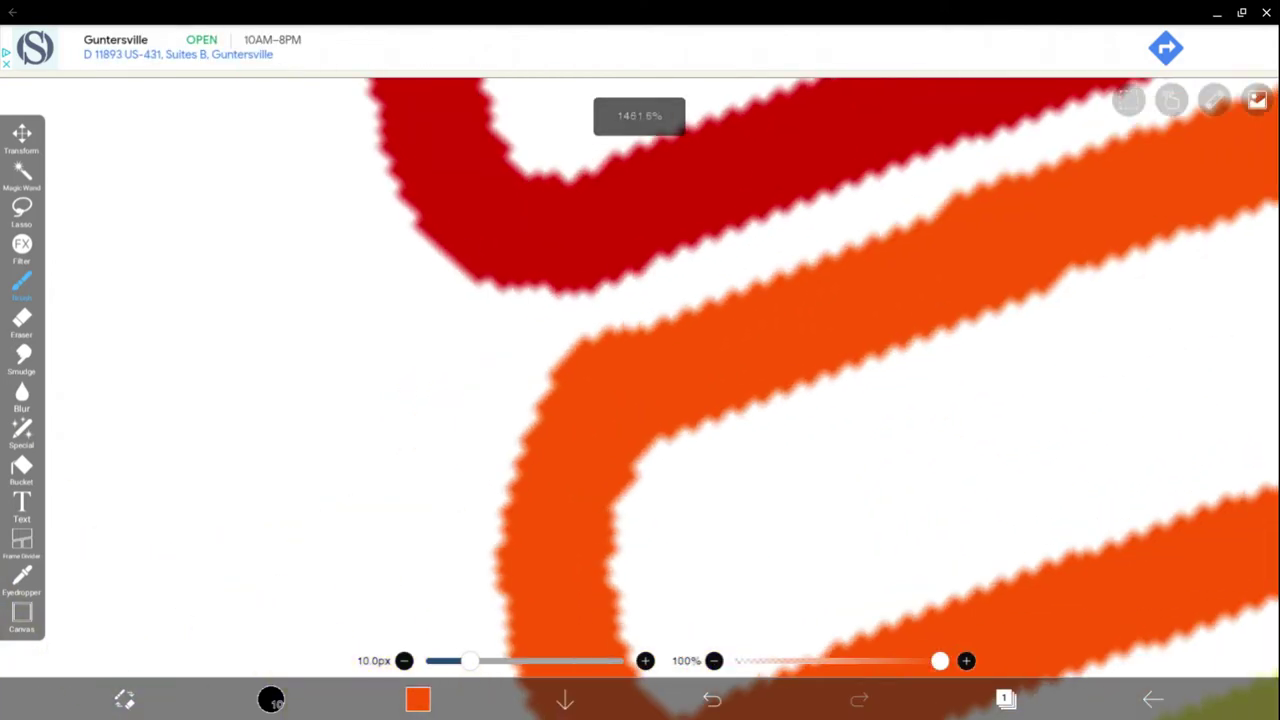
scroll(850, 400, "down", 3)
scroll(850, 400, "down", 3)
scroll(850, 400, "down", 1)
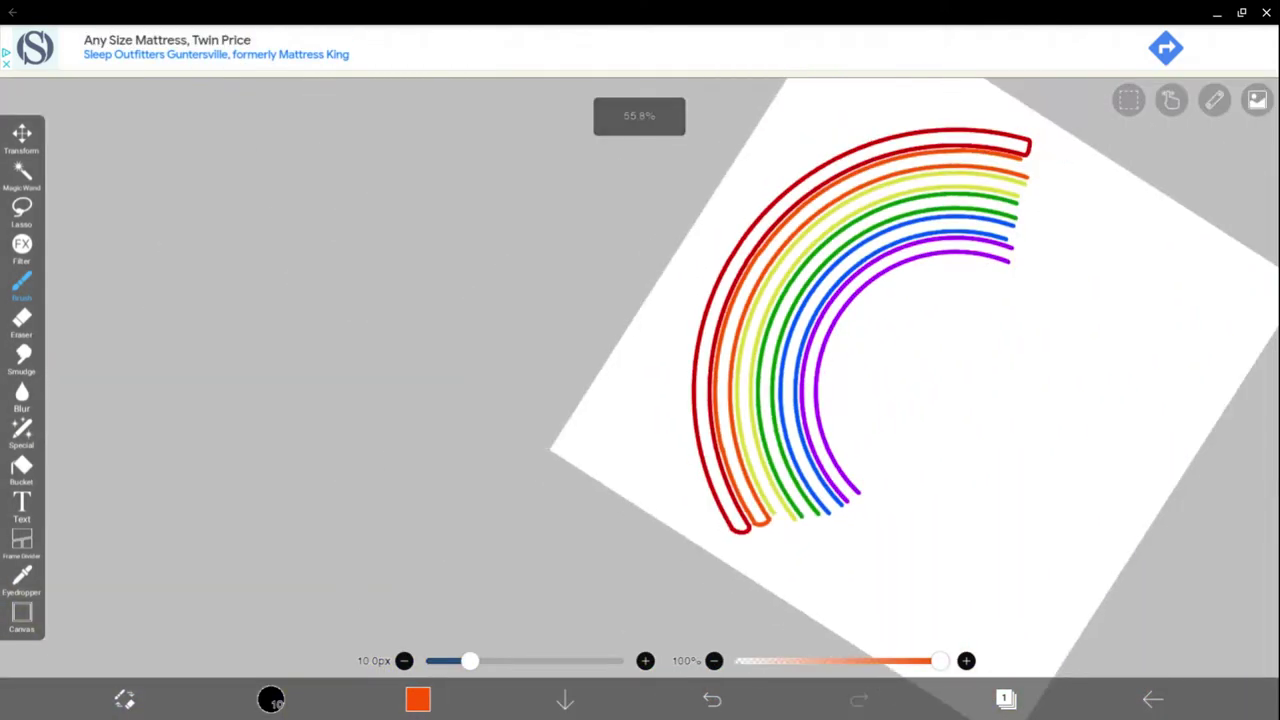
scroll(850, 400, "up", 1)
scroll(850, 400, "up", 3)
scroll(850, 400, "up", 2)
scroll(850, 400, "up", 2)
scroll(850, 400, "down", 2)
scroll(850, 400, "up", 4)
- Close the orange band's other end into a U
mouse_move(425, 295)
left_mouse_down()
mouse_move(455, 335)
mouse_move(543, 337)
mouse_move(830, 190)
mouse_move(860, 150)
left_mouse_up()
scroll(850, 400, "down", 3)
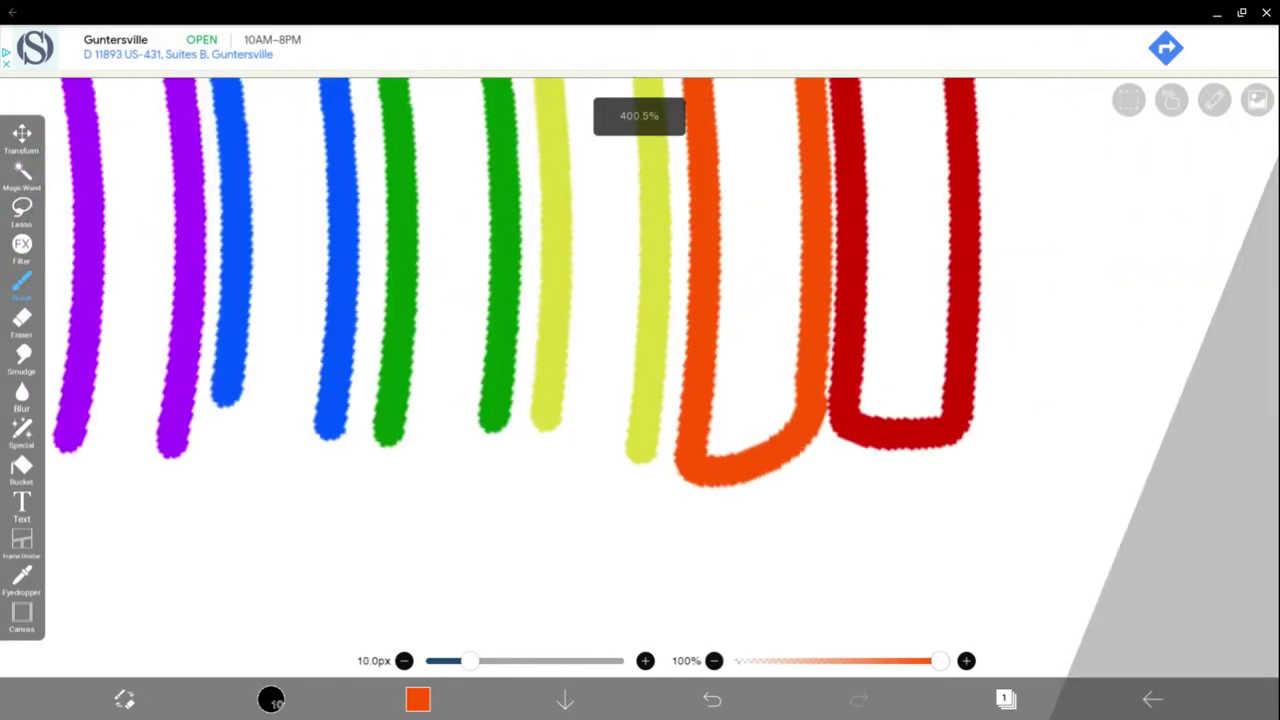
scroll(850, 400, "down", 2)
scroll(850, 400, "down", 2)
scroll(850, 400, "down", 2)
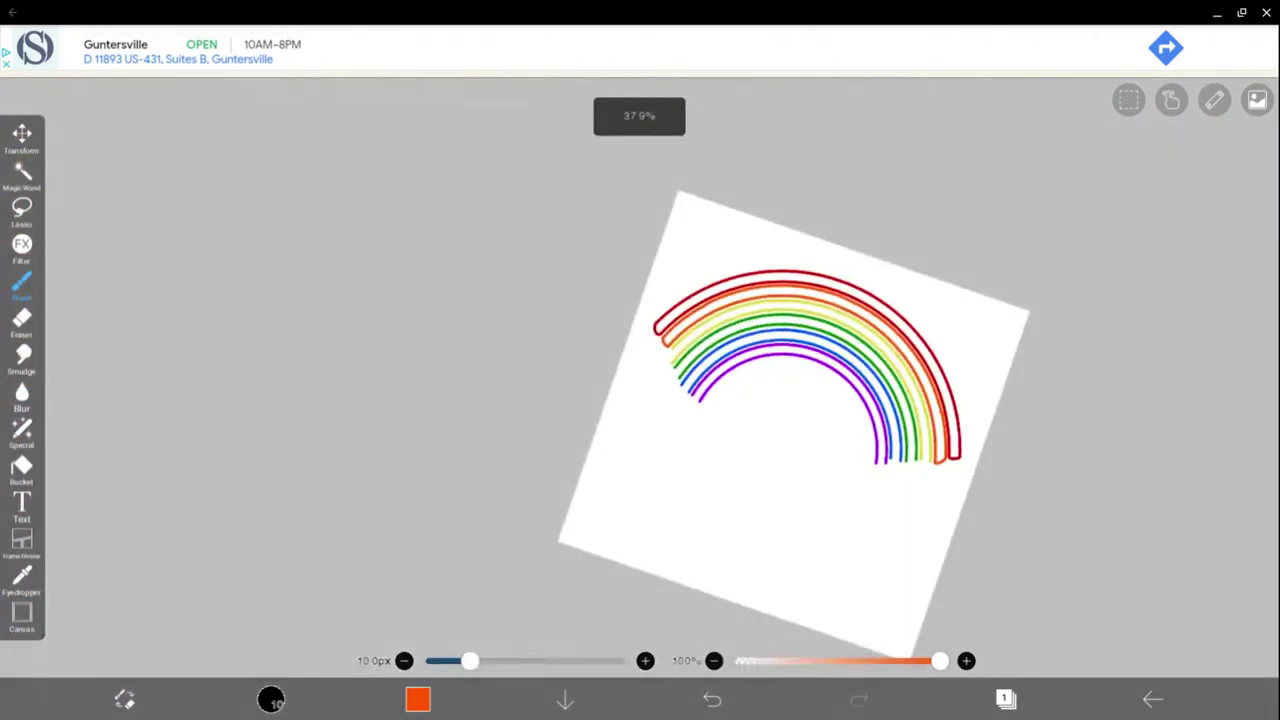
scroll(640, 400, "up", 3)
scroll(640, 400, "up", 1)
scroll(640, 400, "up", 2)
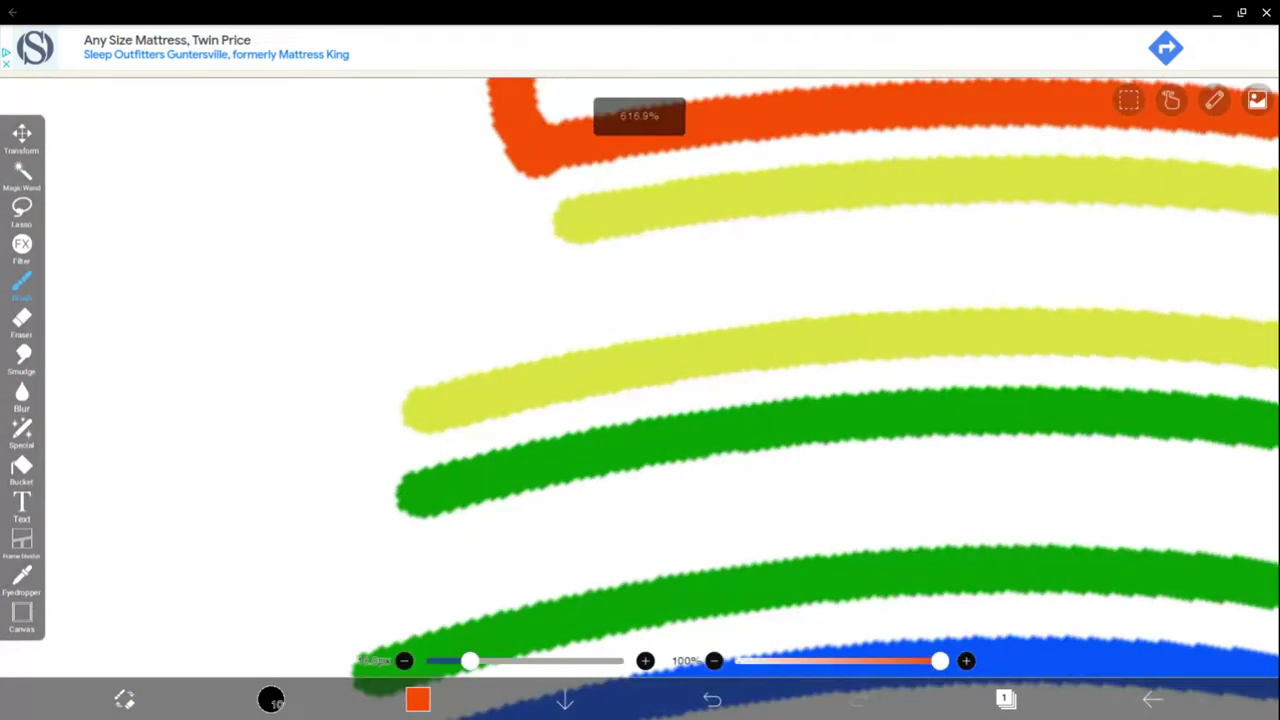
- Pick up yellow and join the two yellow lines' ends into a U
mouse_move(594, 209)
left_mouse_down()
mouse_move(500, 229)
mouse_move(392, 300)
mouse_move(411, 401)
left_mouse_up()
scroll(640, 400, "down", 3)
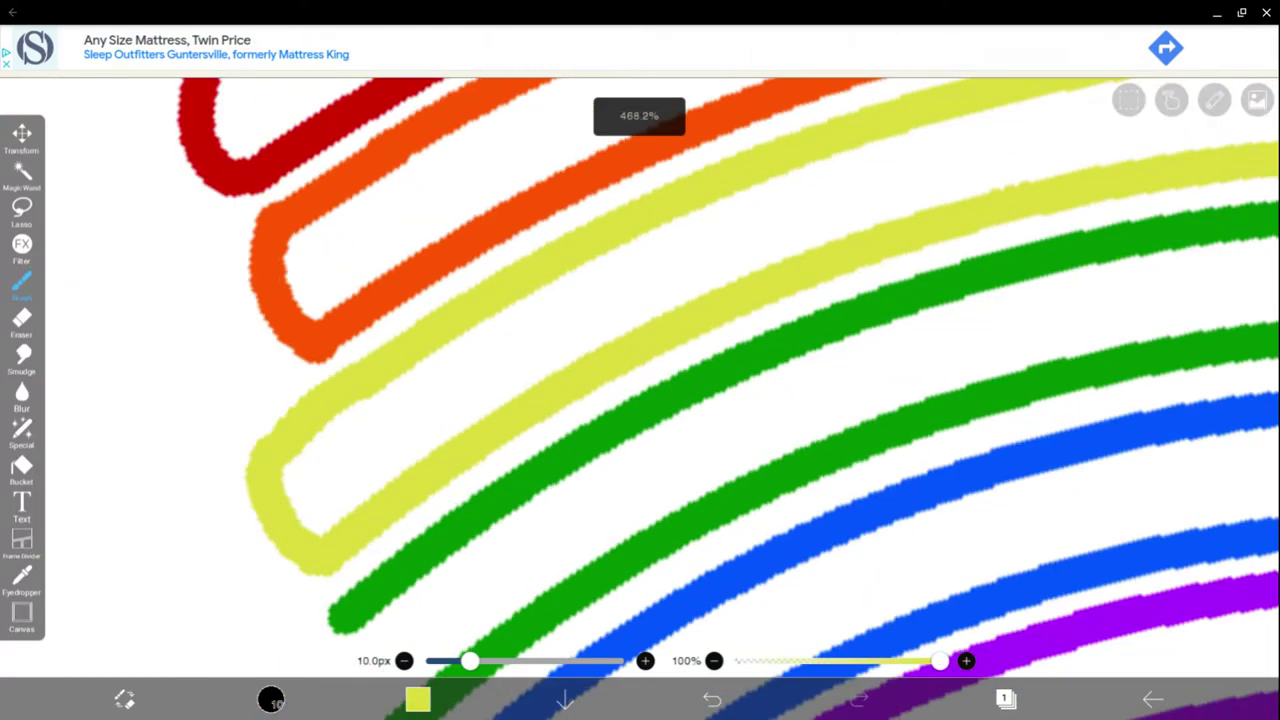
scroll(640, 400, "down", 2)
scroll(640, 400, "down", 3)
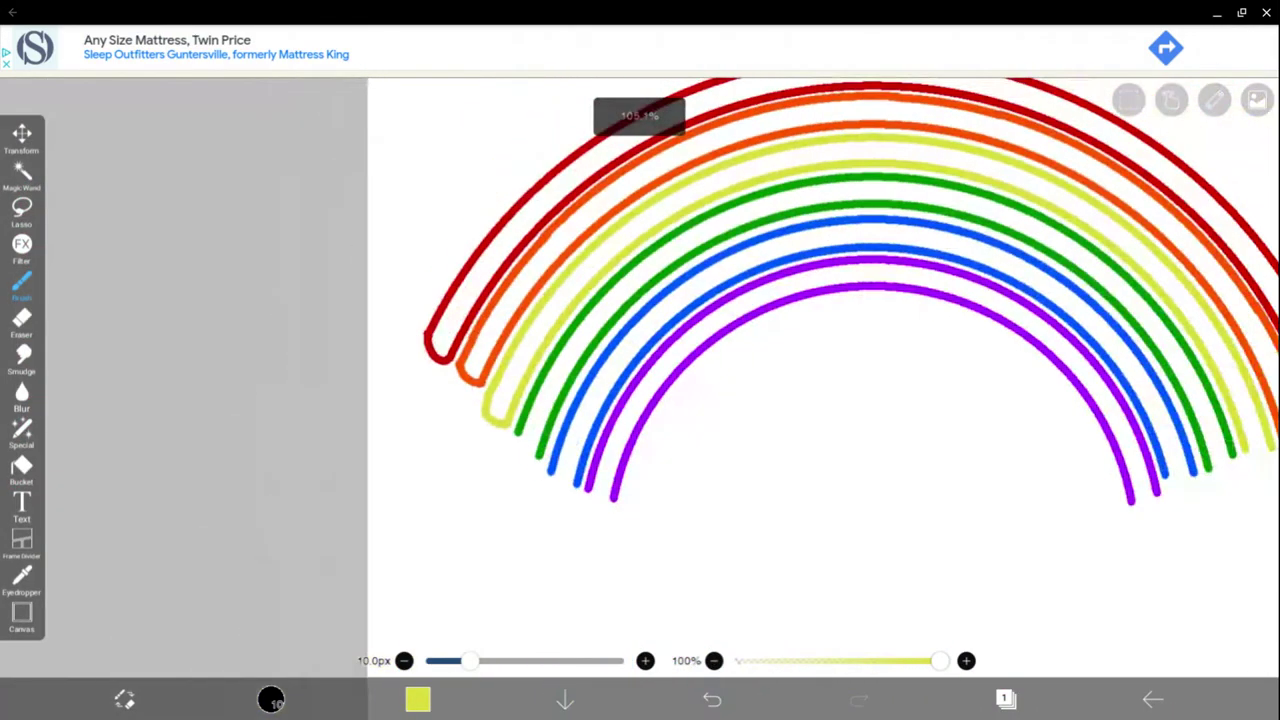
left_click_drag(800, 400, 445, 400)
scroll(640, 400, "up", 2)
scroll(777, 379, "up", 1)
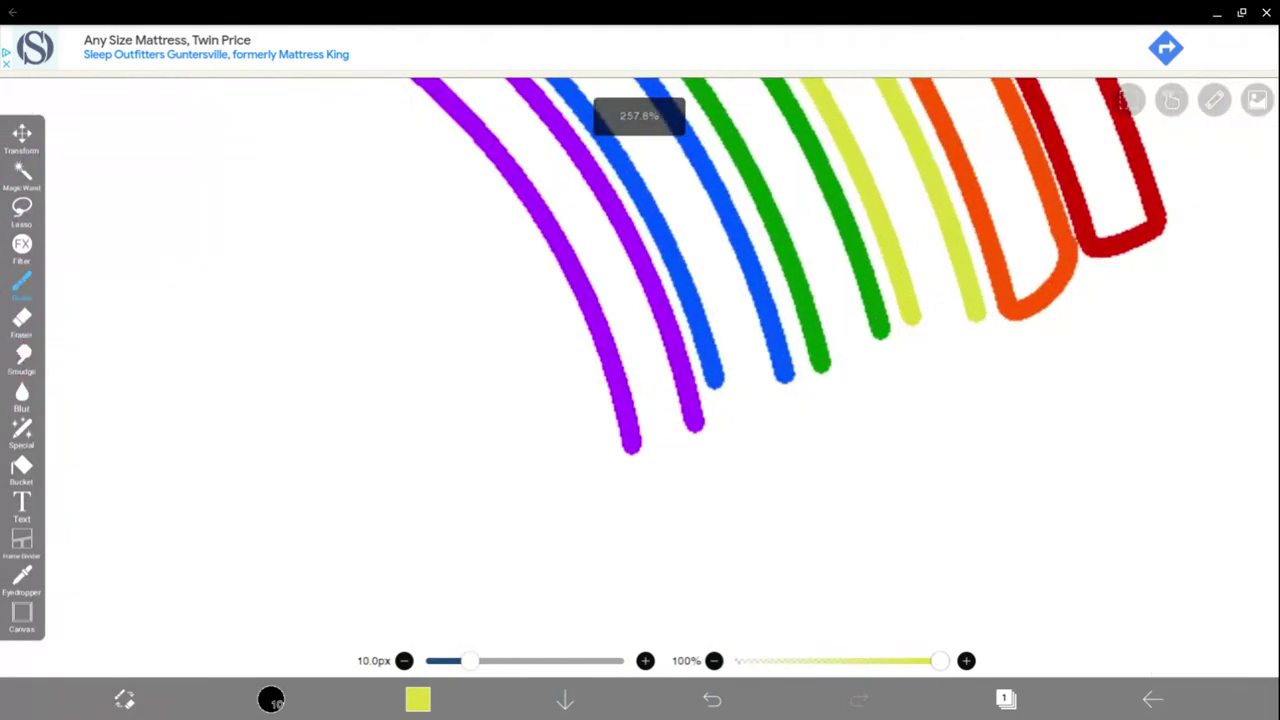
scroll(777, 379, "up", 3)
scroll(777, 379, "up", 2)
mouse_move(777, 379)
left_mouse_down()
mouse_move(874, 457)
mouse_move(1000, 410)
left_mouse_up()
scroll(1000, 410, "down", 1)
scroll(1000, 410, "down", 1)
scroll(640, 400, "up", 3)
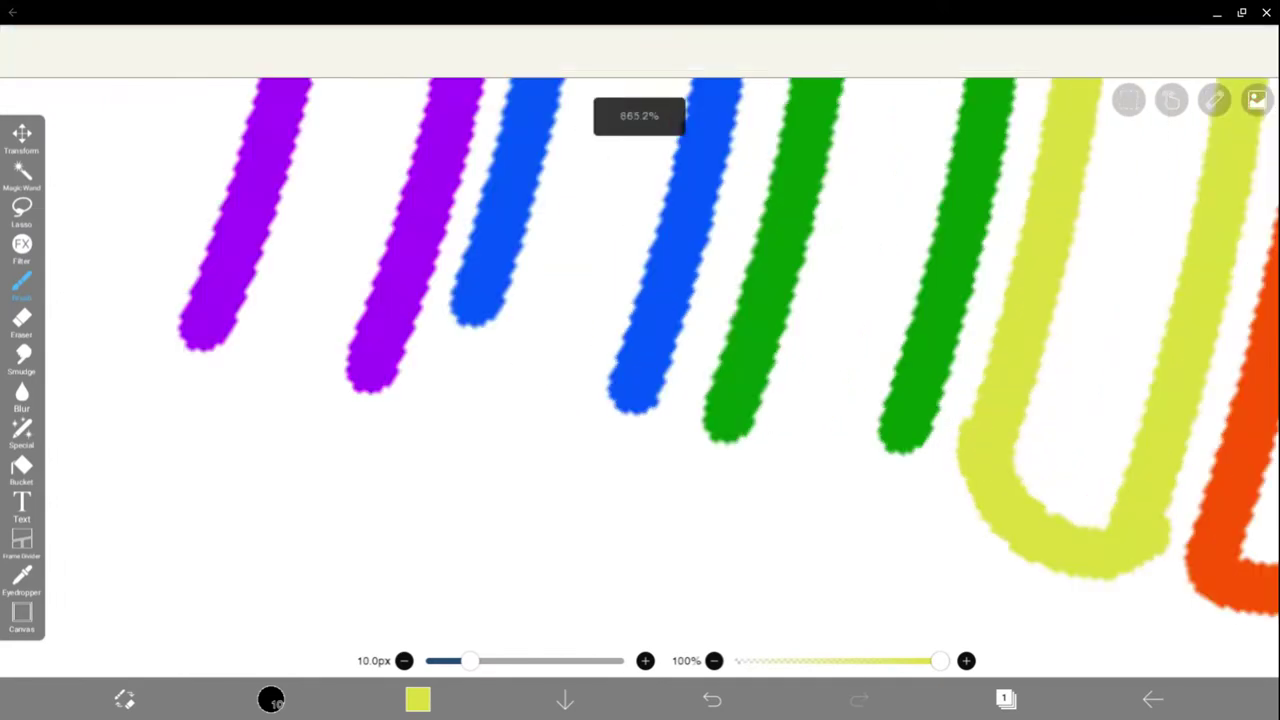
scroll(640, 400, "up", 2)
- Pick up green and join the bottoms of the green lines into a U
left_click(686, 397)
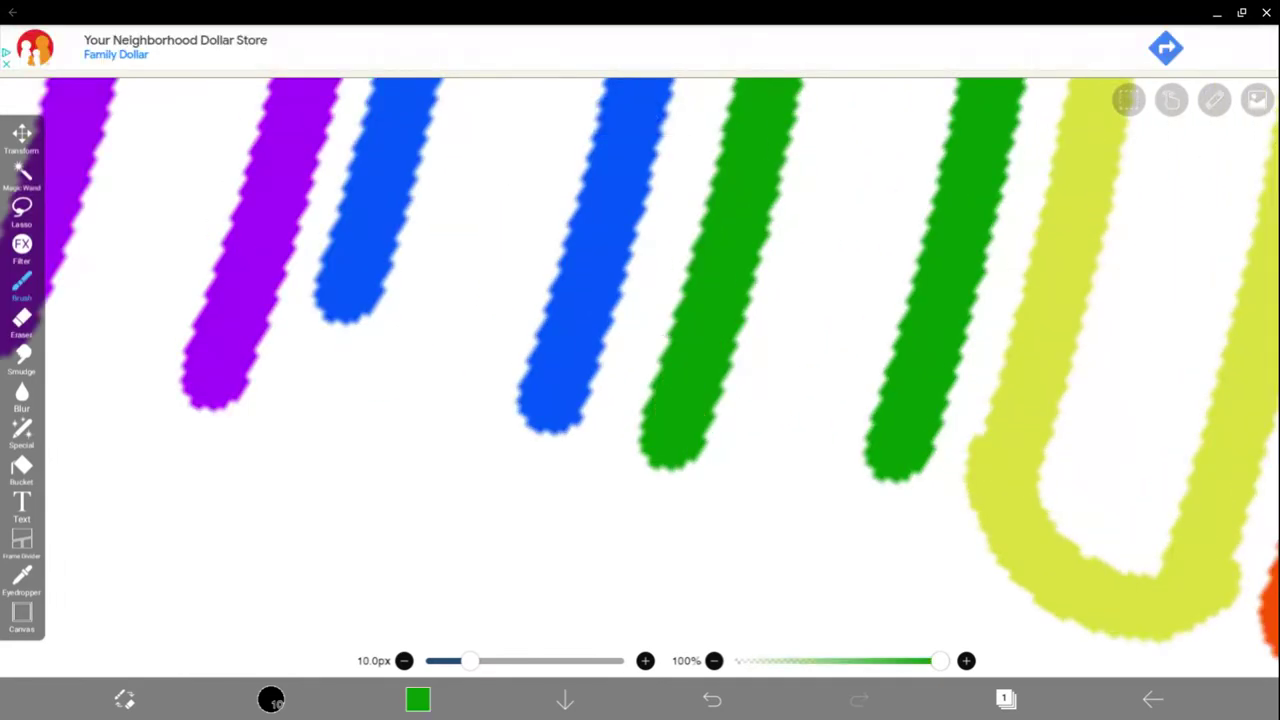
mouse_move(668, 450)
left_mouse_down()
mouse_move(800, 500)
mouse_move(900, 470)
left_mouse_up()
scroll(640, 370, "down", 2)
scroll(640, 370, "down", 2)
scroll(640, 370, "down", 2)
scroll(640, 370, "down", 1)
scroll(640, 370, "down", 3)
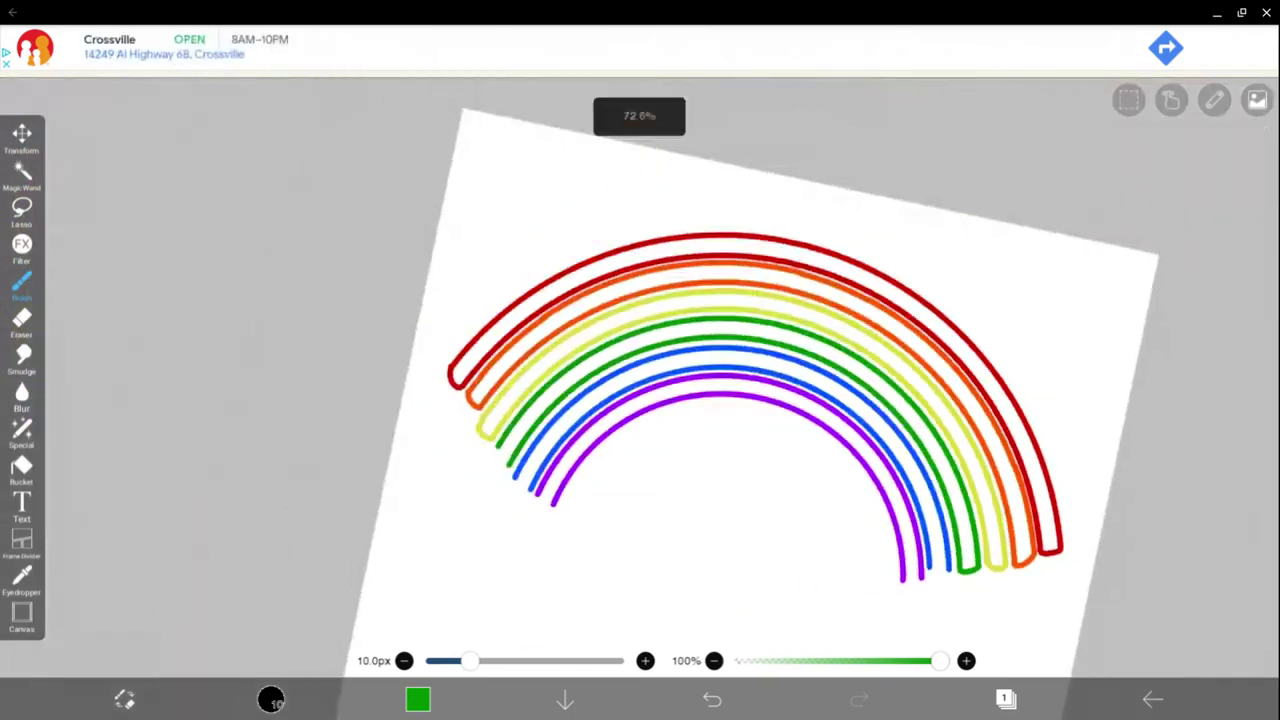
scroll(640, 370, "down", 1)
scroll(640, 370, "up", 3)
scroll(640, 370, "up", 4)
scroll(640, 370, "up", 2)
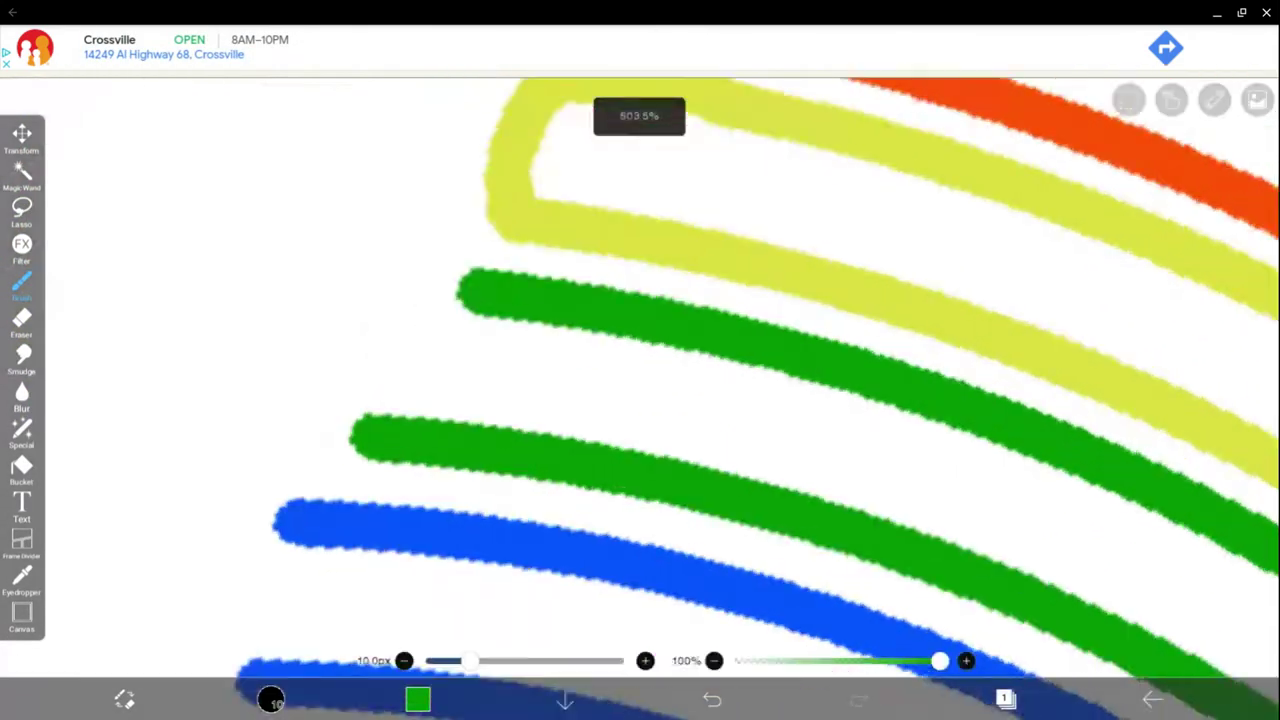
scroll(640, 370, "up", 2)
scroll(640, 370, "up", 1)
scroll(640, 370, "up", 1)
- Join the green lines at their other end and remove the stray green dab on the blue line
left_click_drag(800, 255, 540, 475)
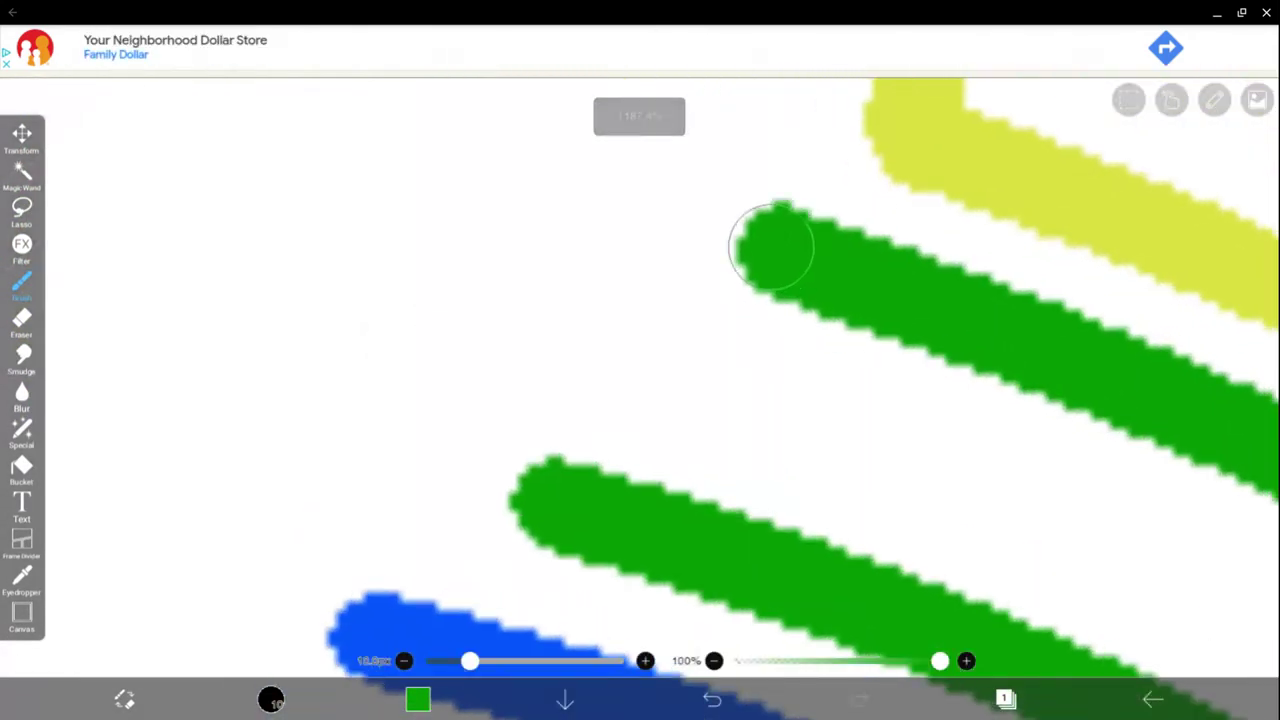
scroll(640, 370, "down", 1)
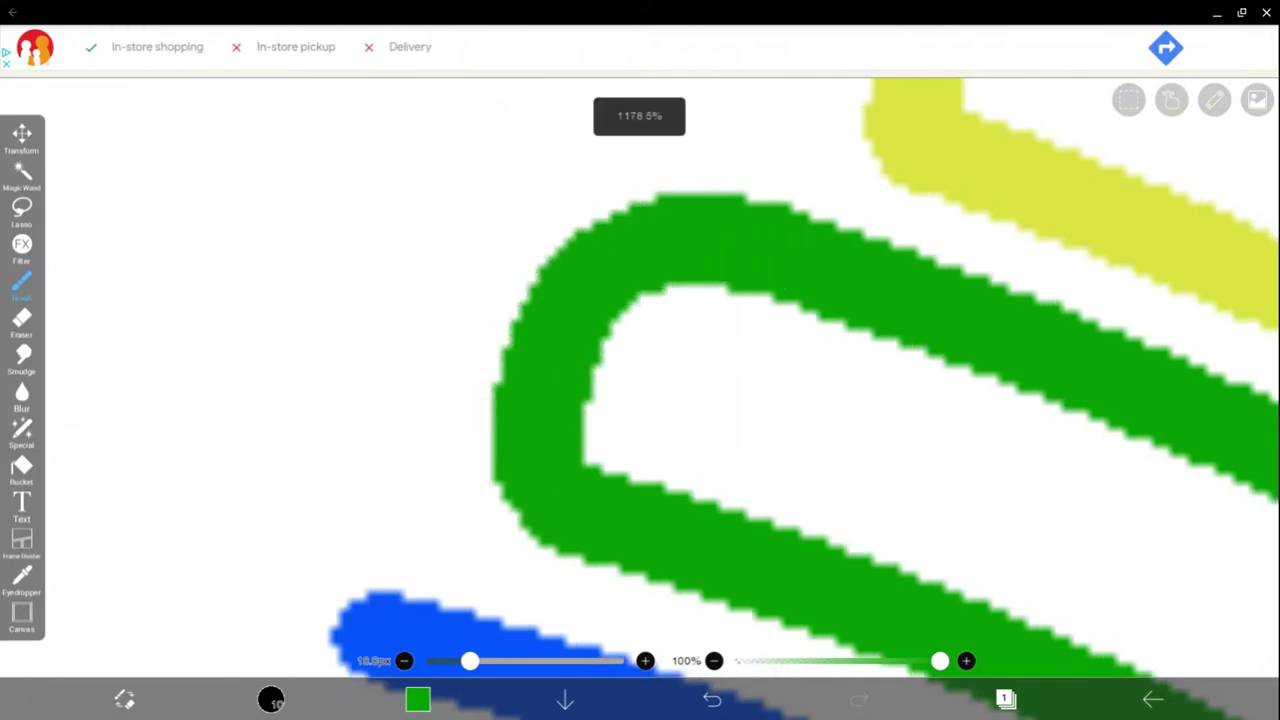
scroll(640, 370, "down", 3)
scroll(640, 370, "up", 2)
scroll(640, 370, "up", 1)
scroll(640, 370, "up", 1)
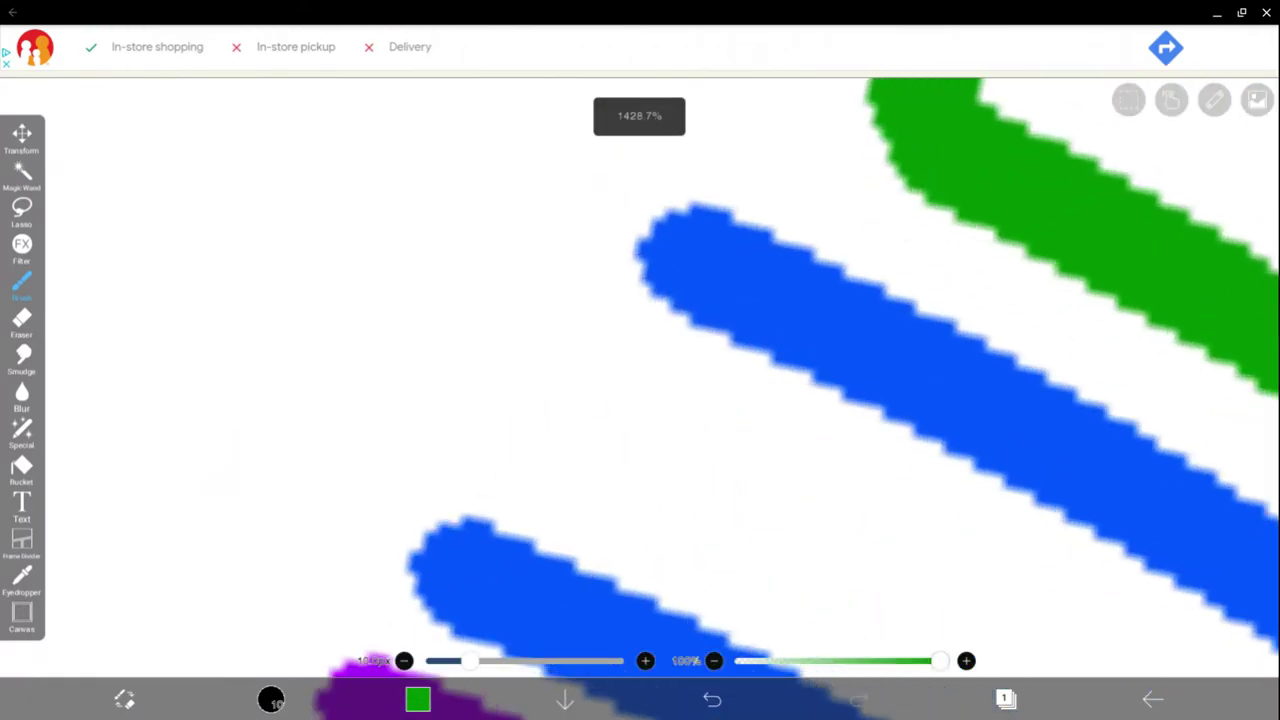
left_click(475, 565)
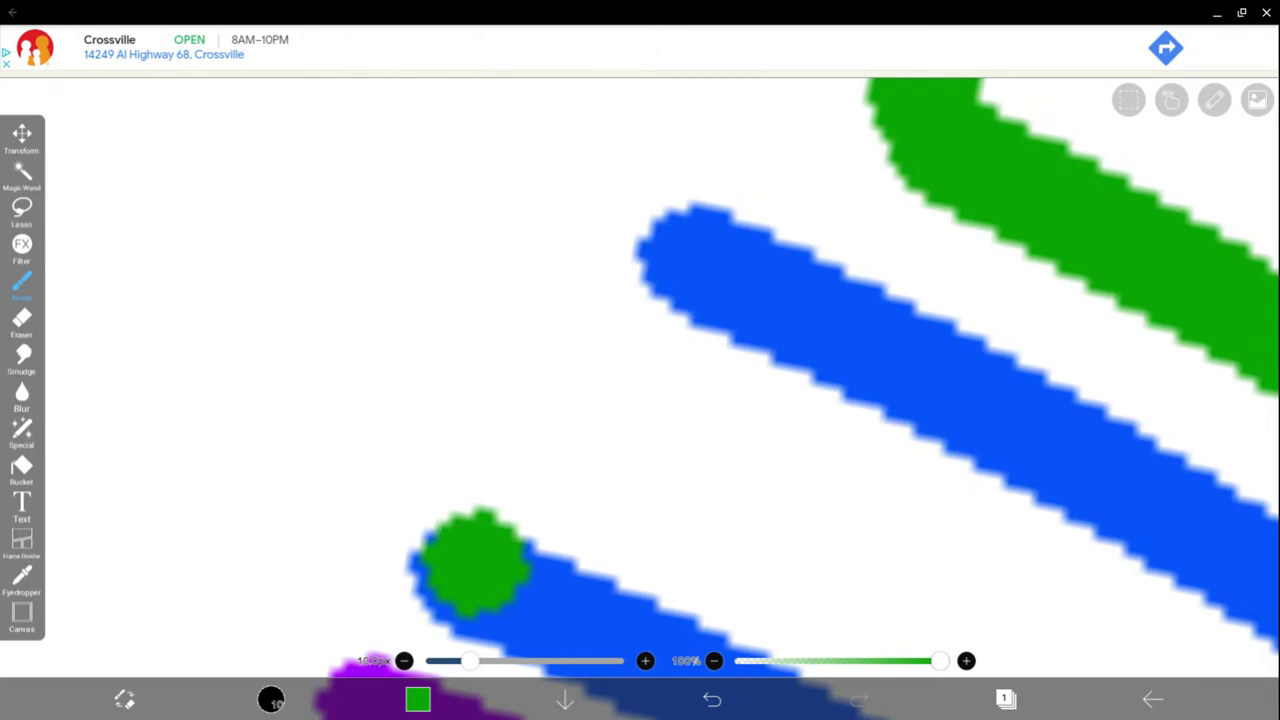
key("ctrl+z")
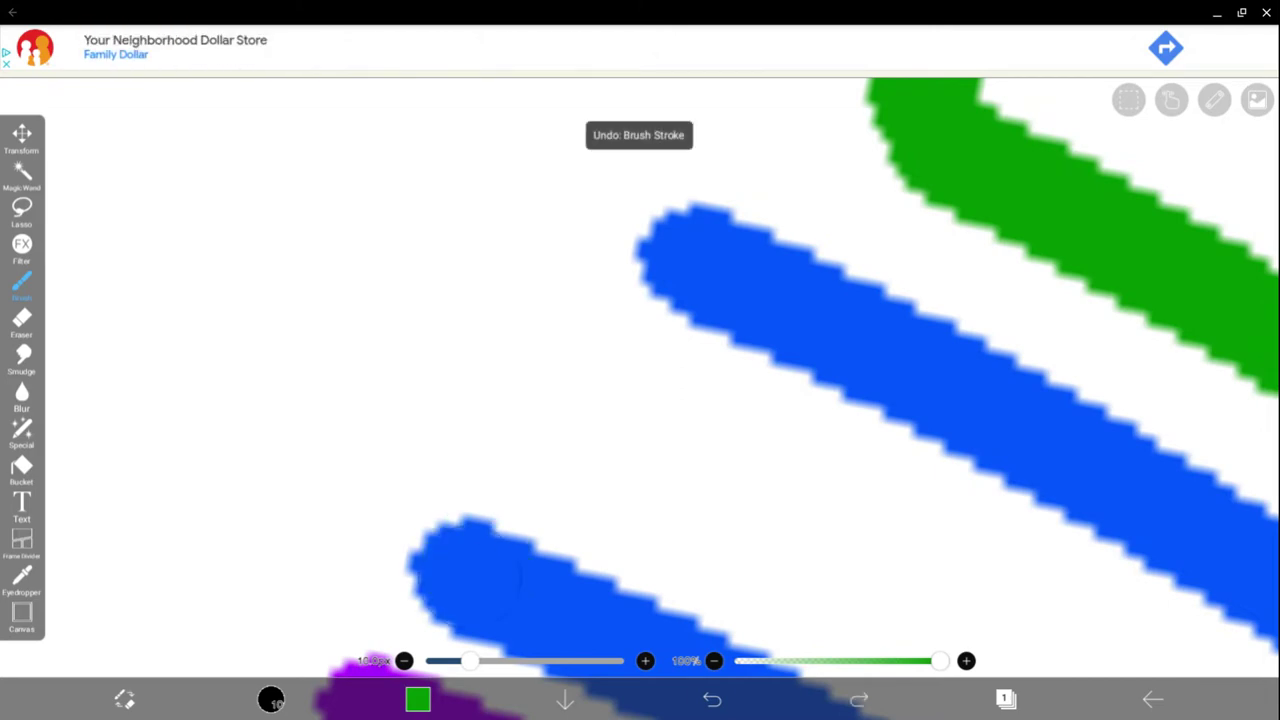
- Sample blue and join the blue band's two lines at both ends
left_click(465, 562)
left_click_drag(465, 562, 655, 200)
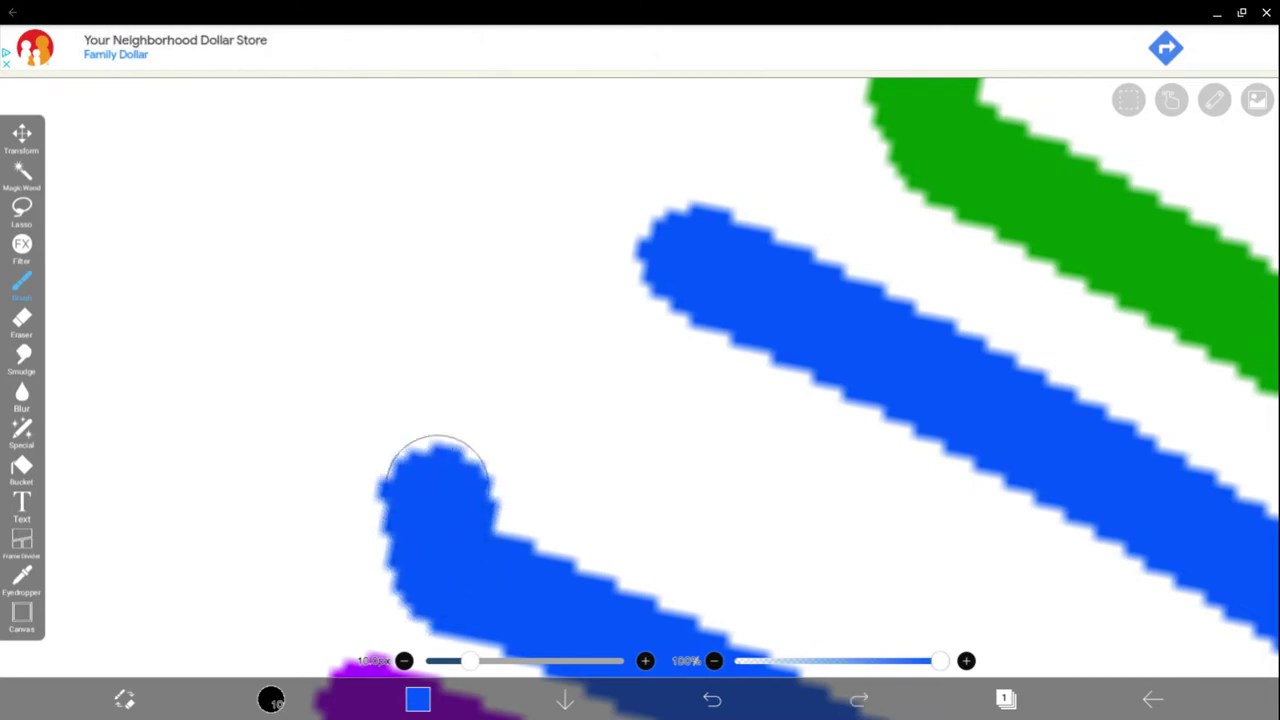
scroll(1050, 253, "down", 1)
scroll(1050, 253, "down", 2)
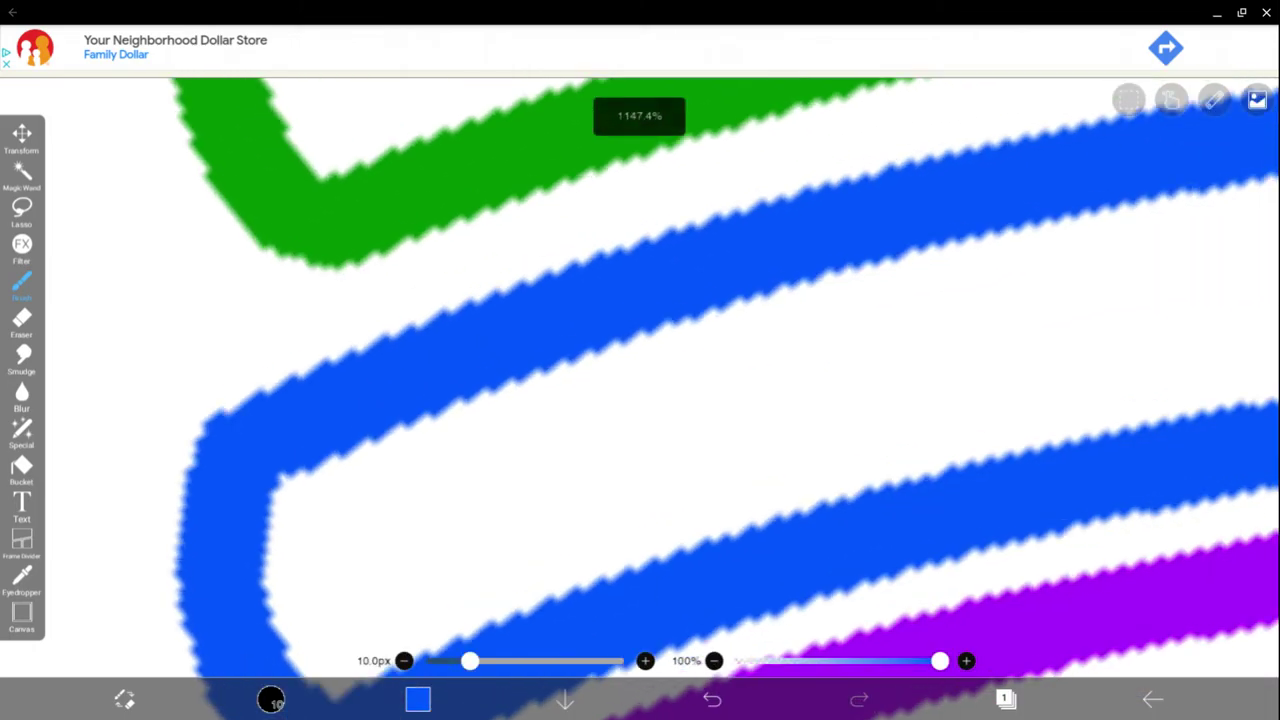
scroll(1050, 253, "down", 1)
scroll(1050, 253, "down", 1)
scroll(1050, 253, "down", 2)
scroll(1050, 253, "down", 1)
scroll(1050, 253, "down", 1)
scroll(1050, 253, "down", 1)
scroll(1050, 253, "up", 2)
scroll(1050, 253, "up", 1)
scroll(1050, 253, "up", 1)
scroll(1050, 253, "up", 1)
scroll(970, 420, "up", 1)
mouse_move(635, 235)
left_mouse_down()
mouse_move(975, 340)
mouse_move(980, 310)
left_mouse_up()
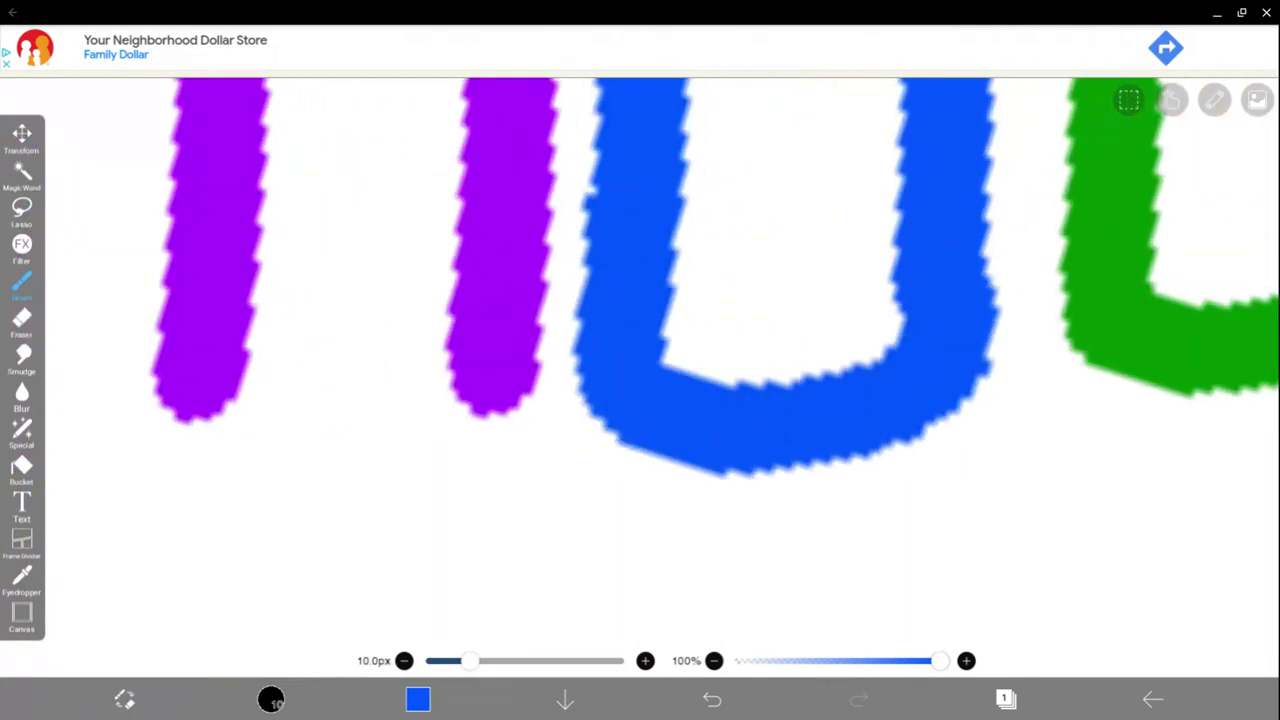
scroll(900, 280, "down", 1)
scroll(640, 160, "up", 2)
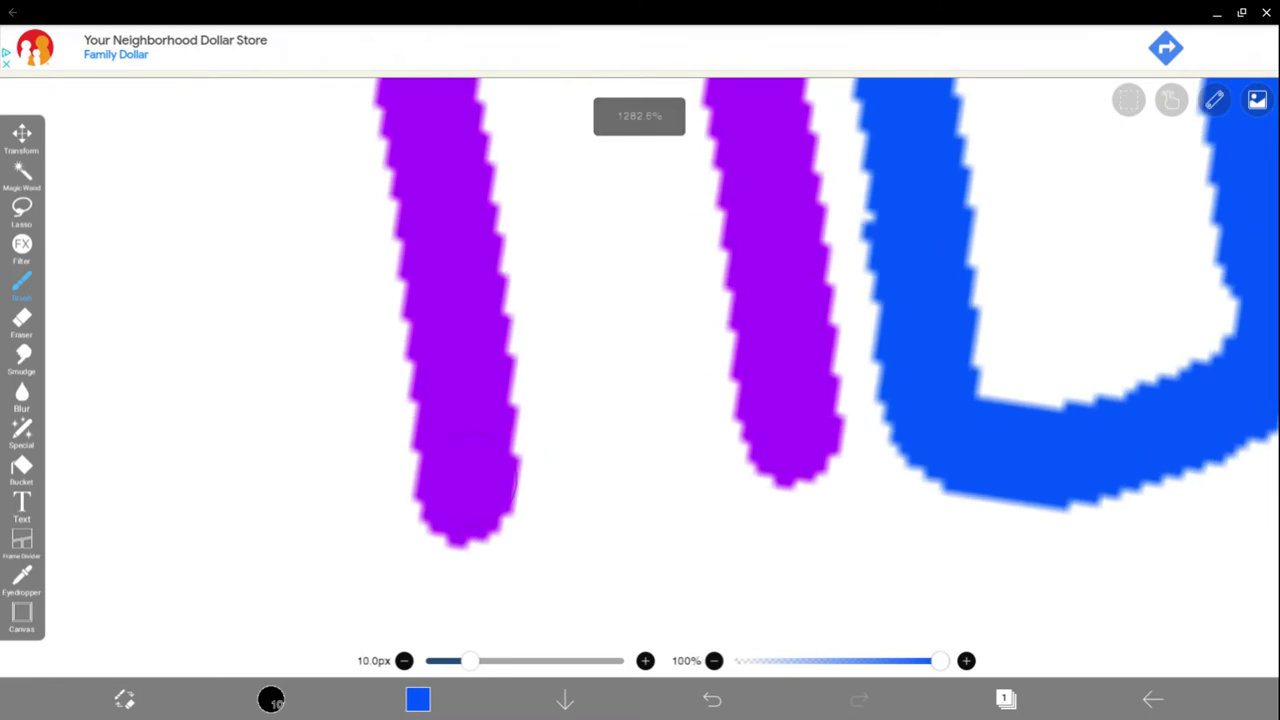
- Sample purple, join the purple lines into a U, and seal the arc's left end
left_click(472, 455)
mouse_move(472, 455)
left_mouse_down()
mouse_move(486, 557)
mouse_move(643, 571)
mouse_move(794, 529)
mouse_move(850, 455)
left_mouse_up()
scroll(640, 300, "down", 3)
scroll(640, 300, "down", 3)
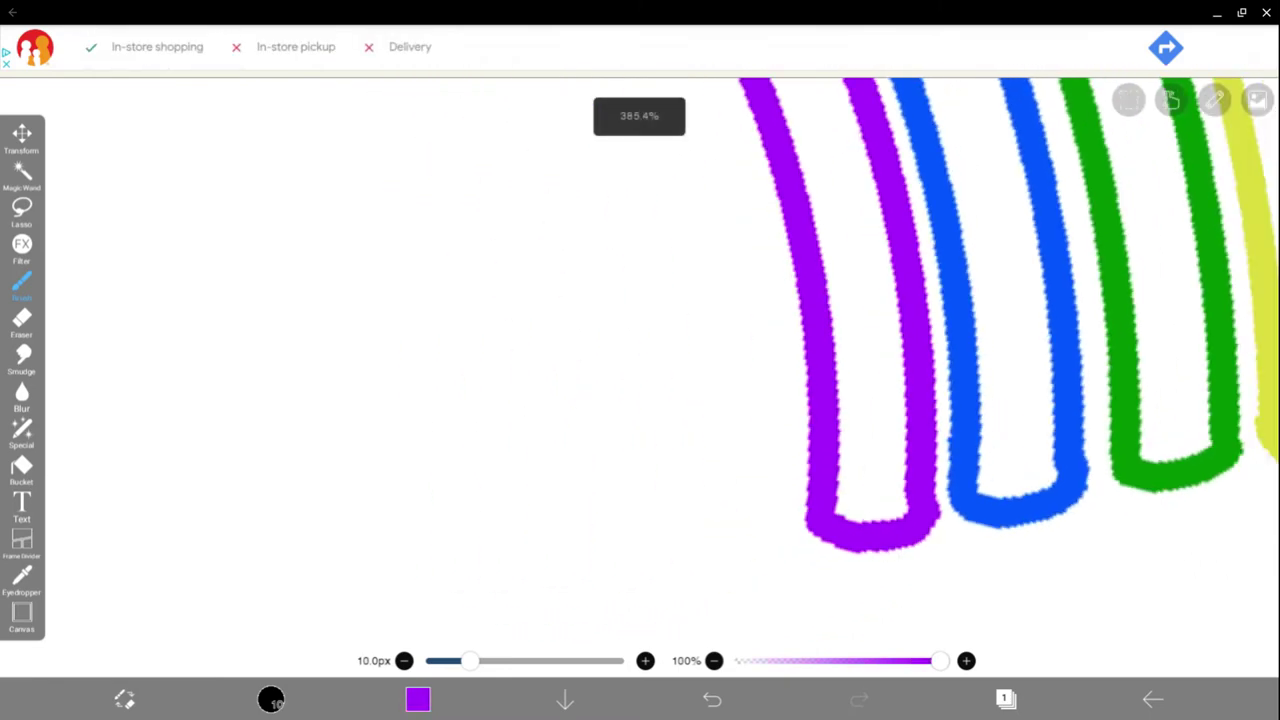
scroll(640, 300, "down", 3)
scroll(640, 300, "down", 3)
scroll(640, 400, "down", 3)
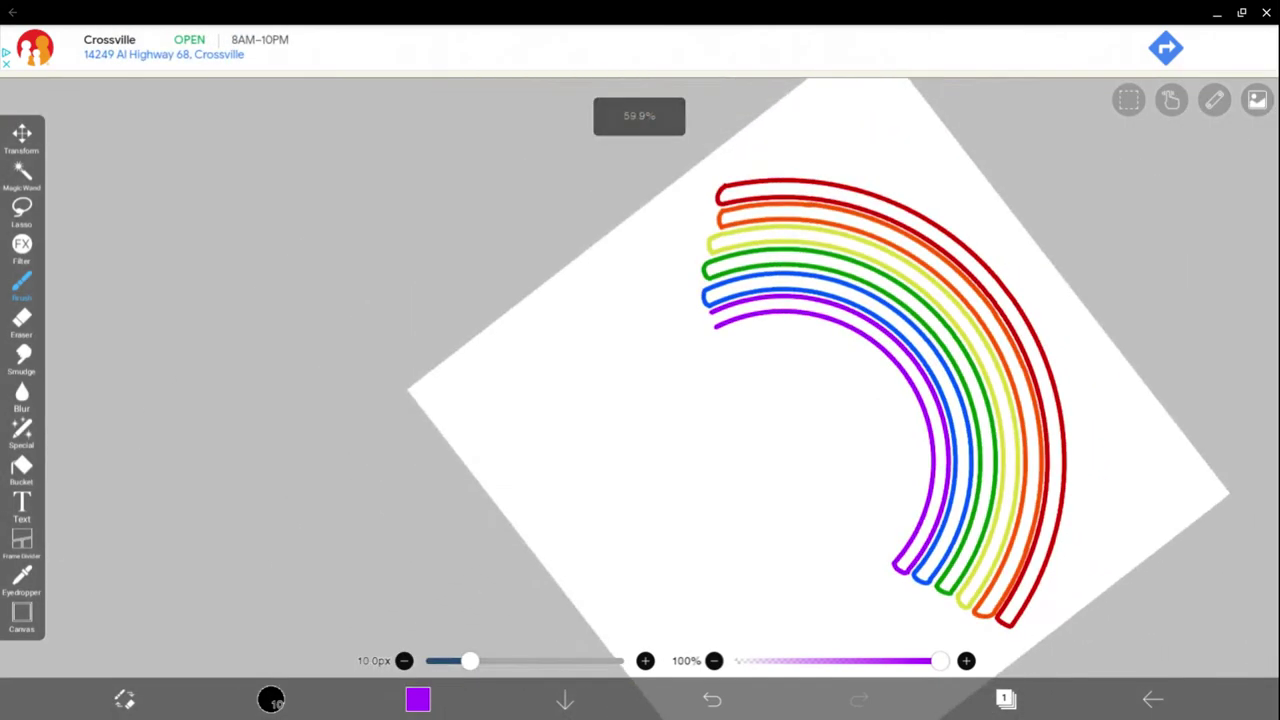
scroll(720, 320, "up", 3)
scroll(720, 320, "up", 3)
scroll(720, 320, "up", 3)
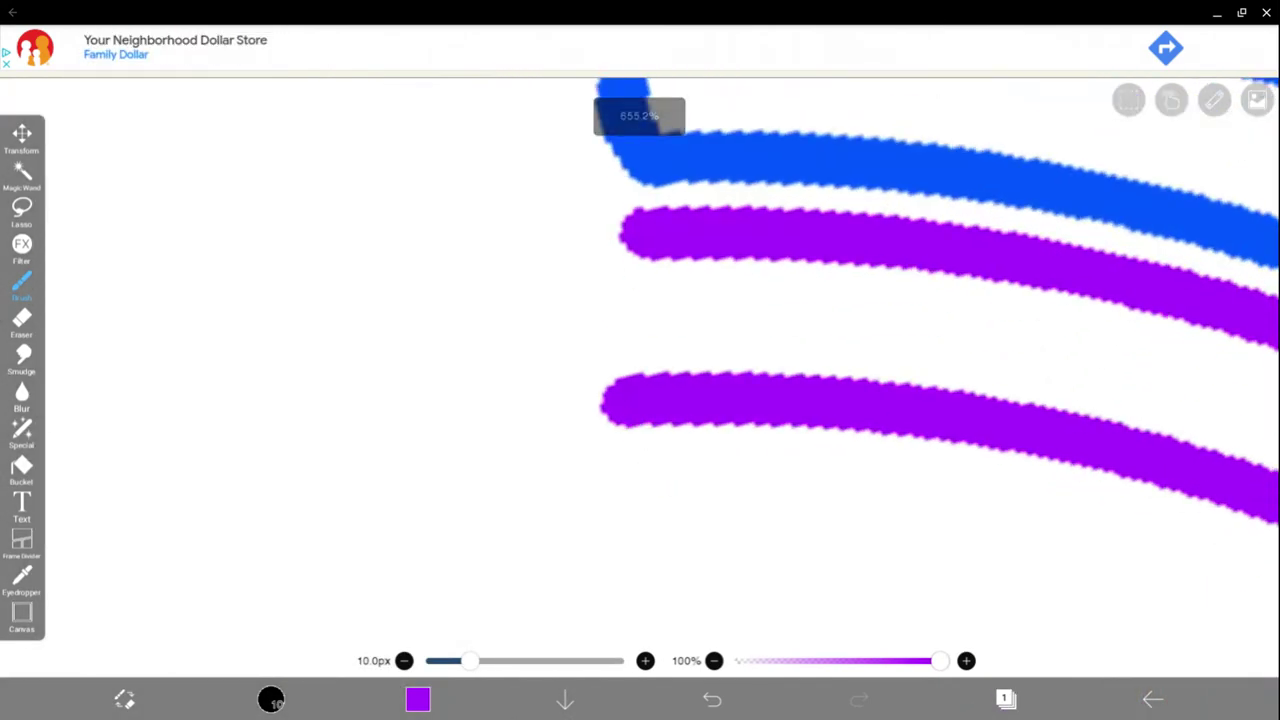
scroll(690, 180, "up", 3)
scroll(690, 180, "up", 2)
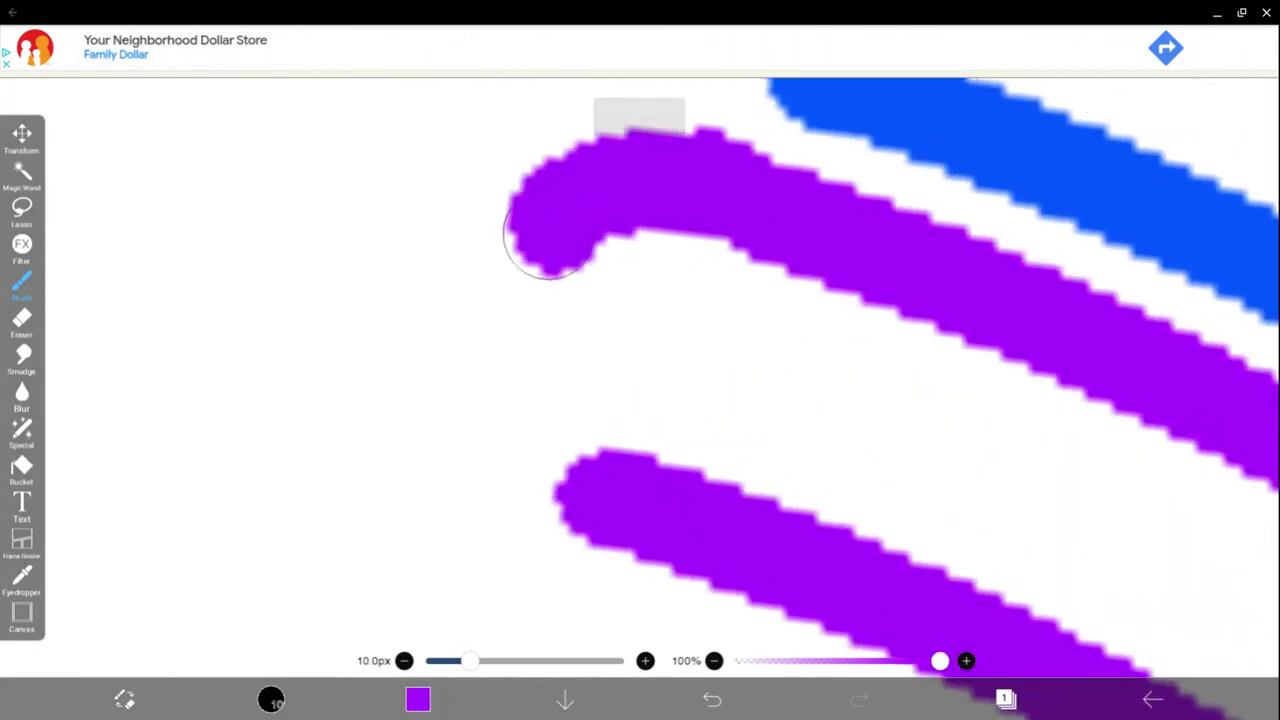
mouse_move(535, 265)
left_mouse_down()
mouse_move(510, 465)
mouse_move(600, 540)
left_mouse_up()
scroll(640, 400, "down", 5)
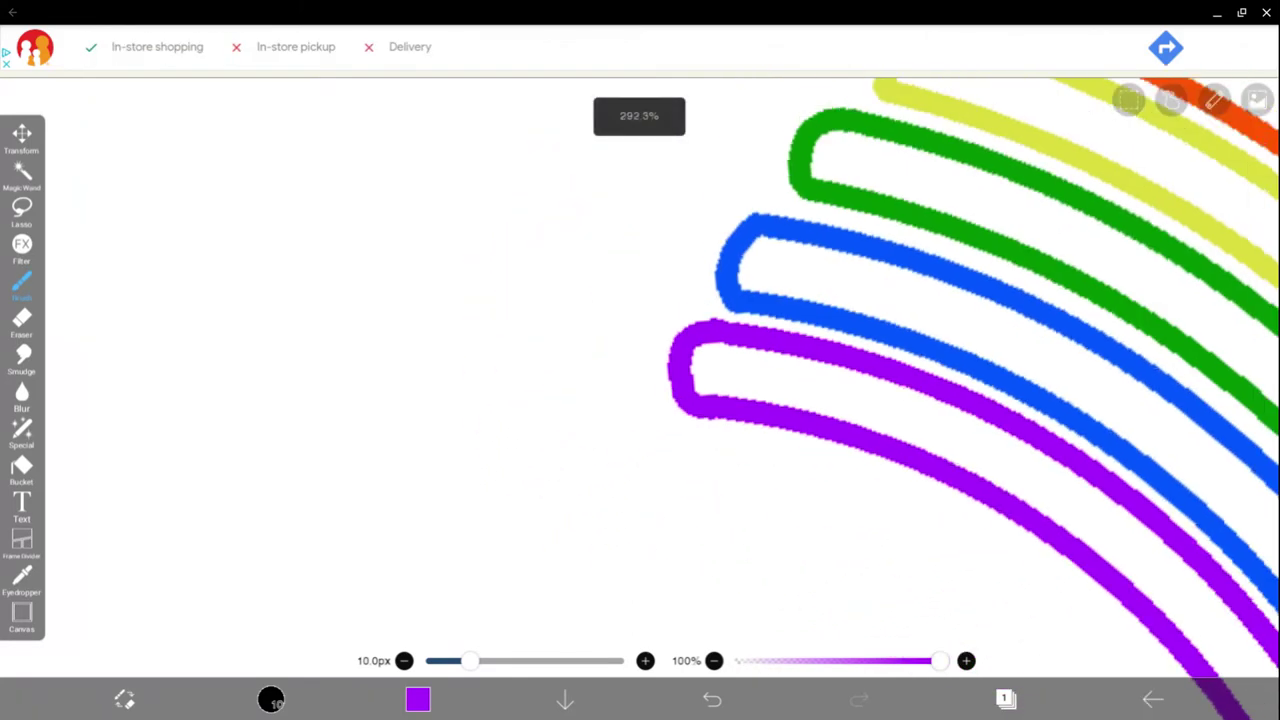
scroll(900, 400, "down", 5)
scroll(900, 400, "down", 5)
scroll(960, 450, "down", 3)
scroll(960, 460, "down", 1)
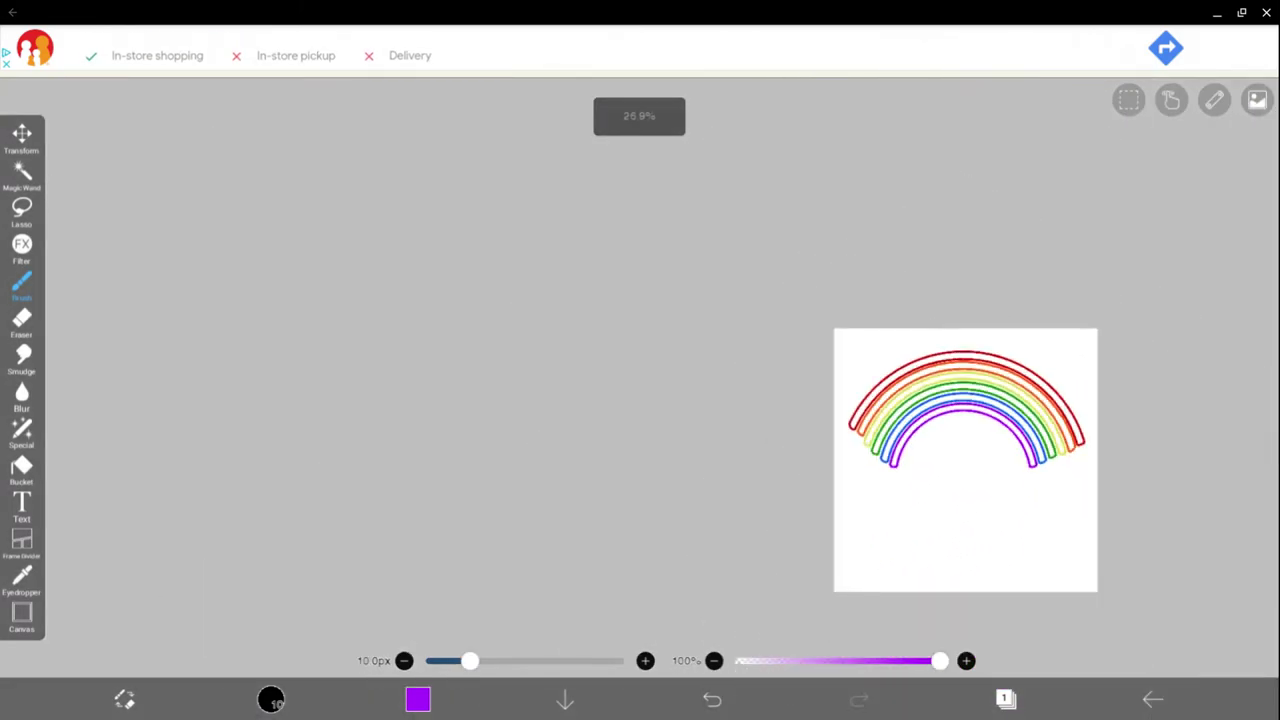
scroll(965, 460, "down", 1)
scroll(950, 420, "up", 3)
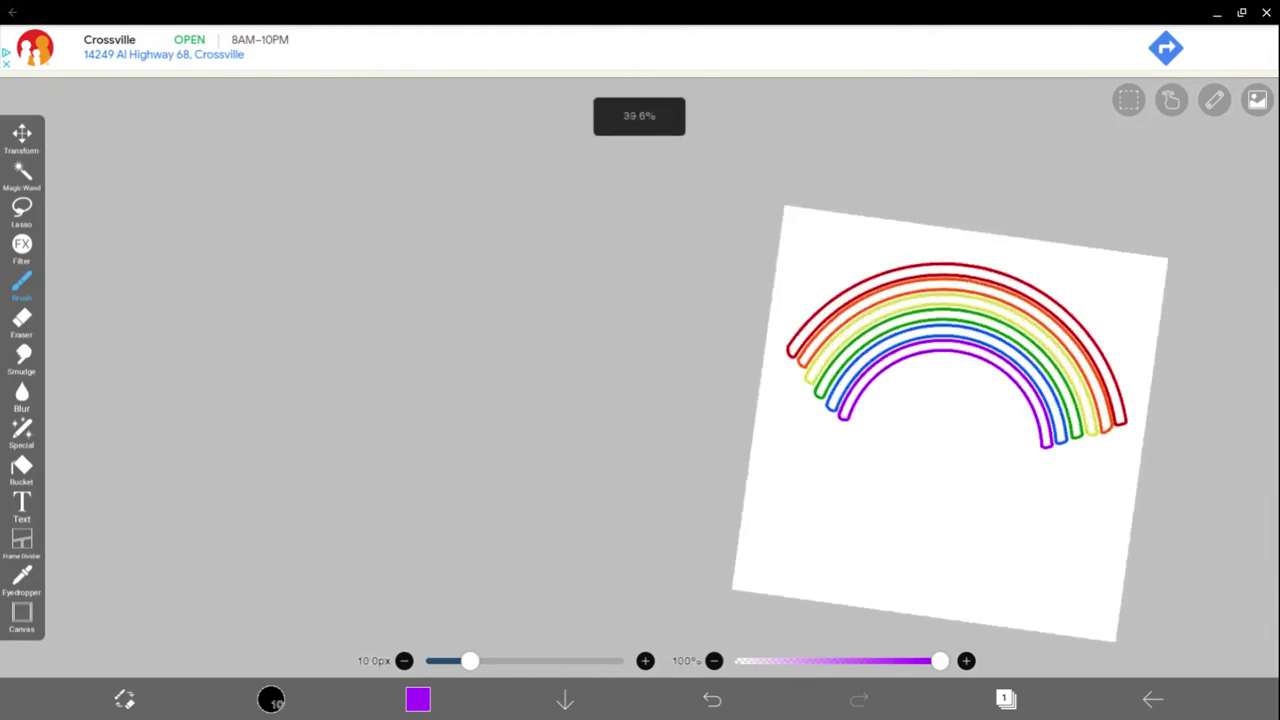
scroll(950, 420, "up", 2)
scroll(800, 400, "up", 3)
scroll(640, 400, "up", 2)
scroll(640, 400, "up", 2)
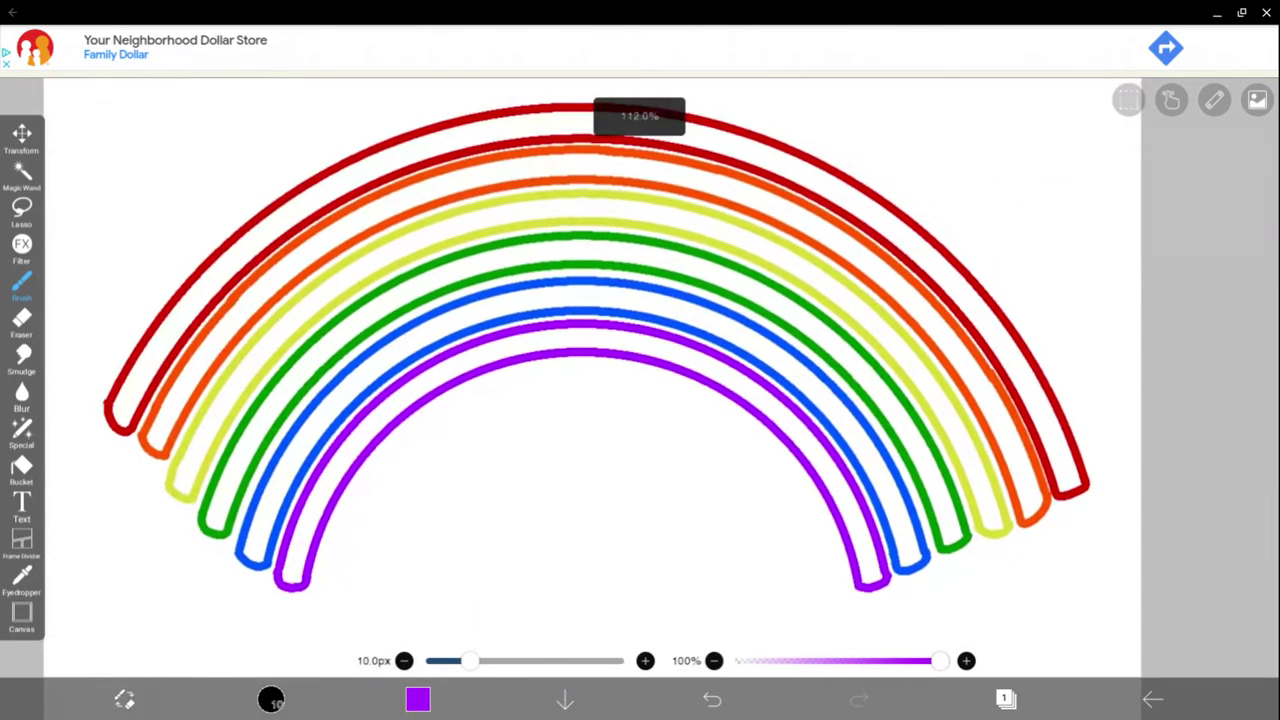
scroll(640, 400, "down", 1)
- Glance at the layers list, then sample red from the outermost rainbow arc
left_click(1006, 699)
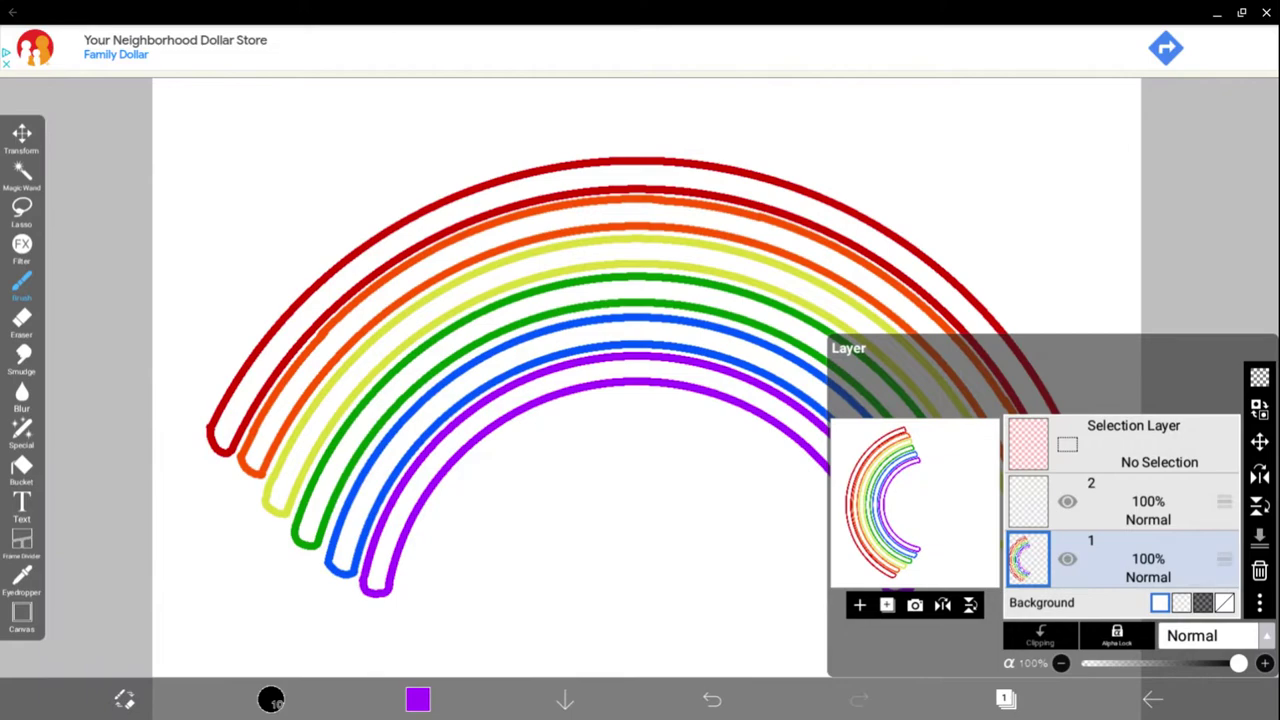
left_click(1006, 699)
scroll(672, 380, "down", 2)
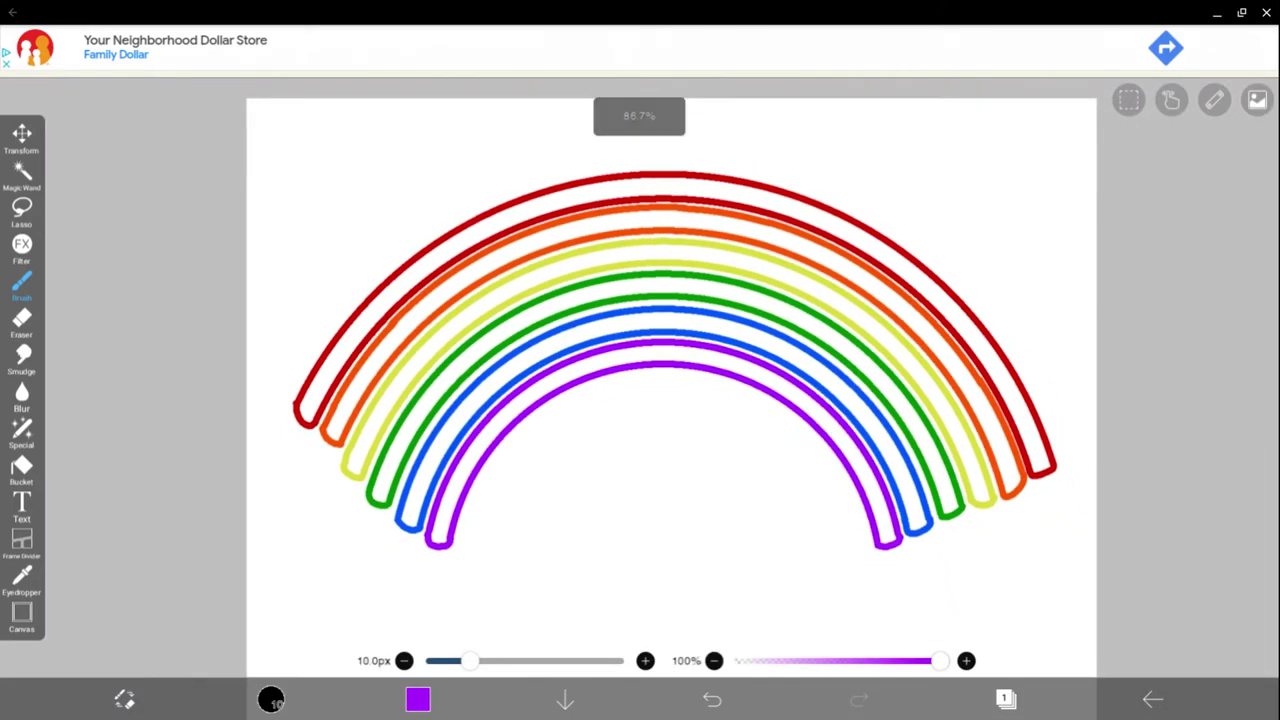
scroll(950, 290, "up", 2)
scroll(950, 290, "up", 4)
scroll(950, 290, "up", 4)
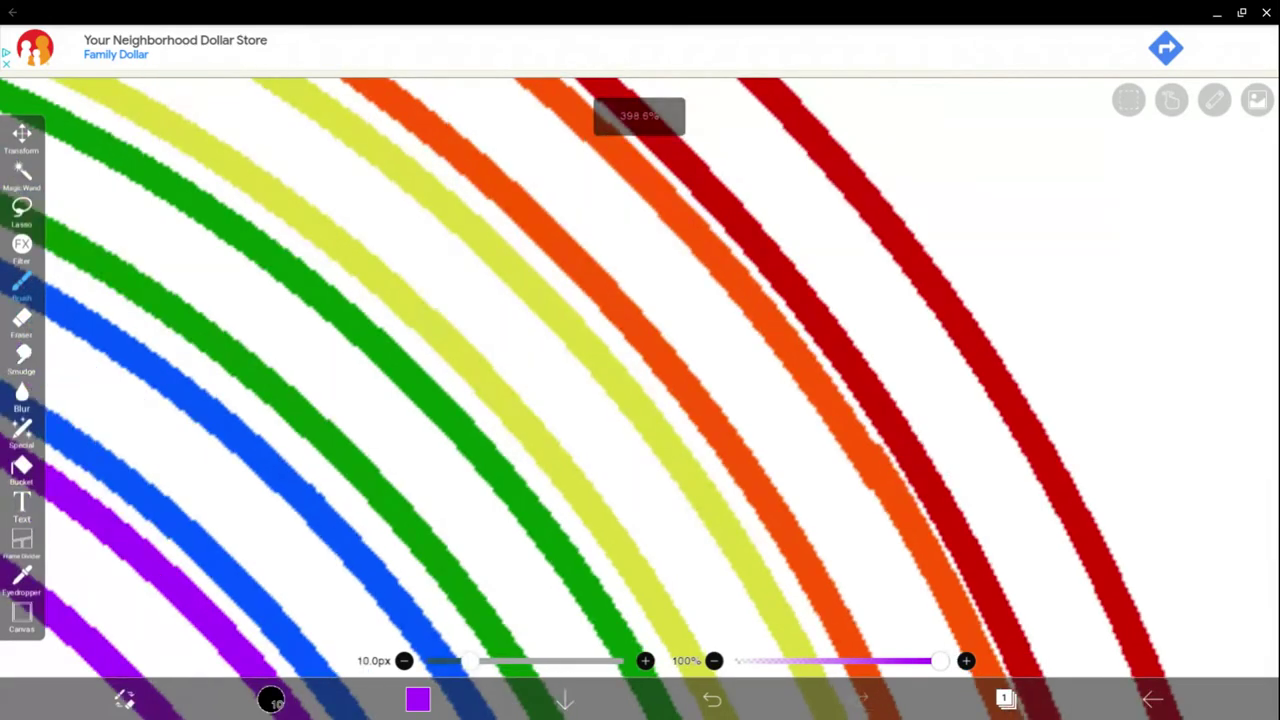
left_click(922, 466)
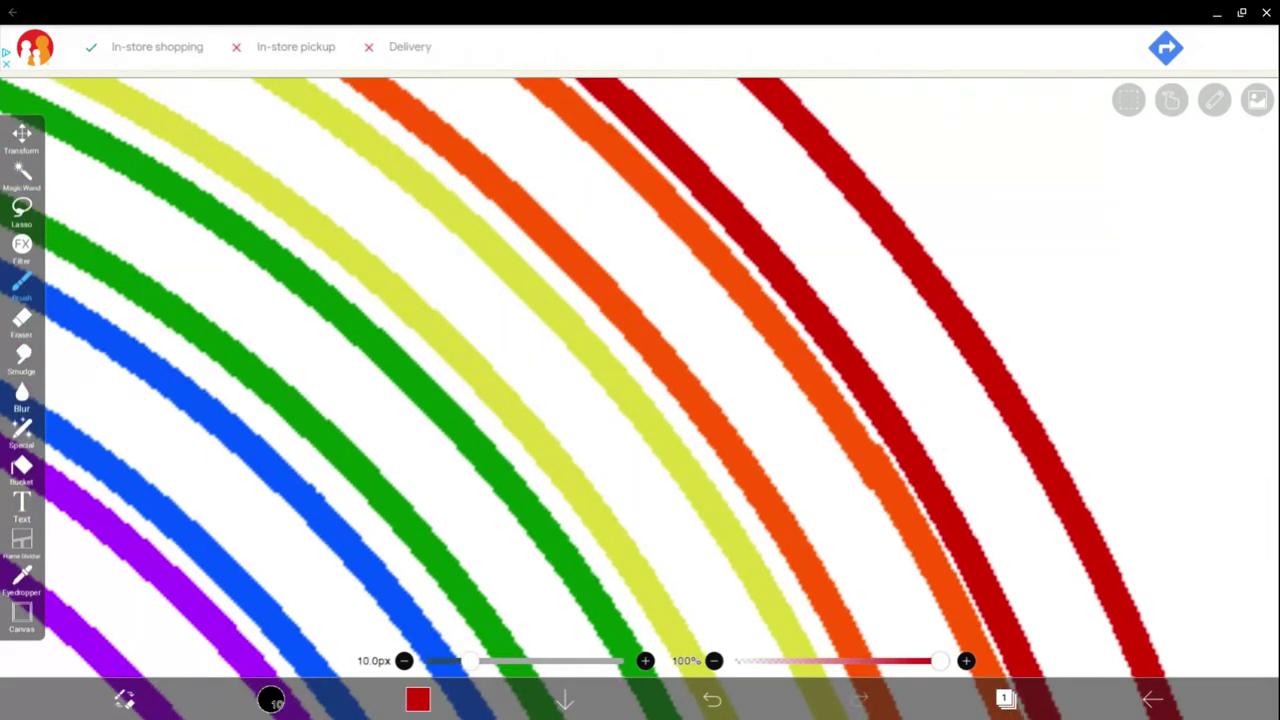
scroll(640, 380, "down", 3)
scroll(640, 380, "up", 2)
scroll(640, 380, "up", 2)
scroll(640, 380, "up", 1)
scroll(960, 450, "up", 3)
- Swap the order of the two layers in the layers list
left_click(1005, 698)
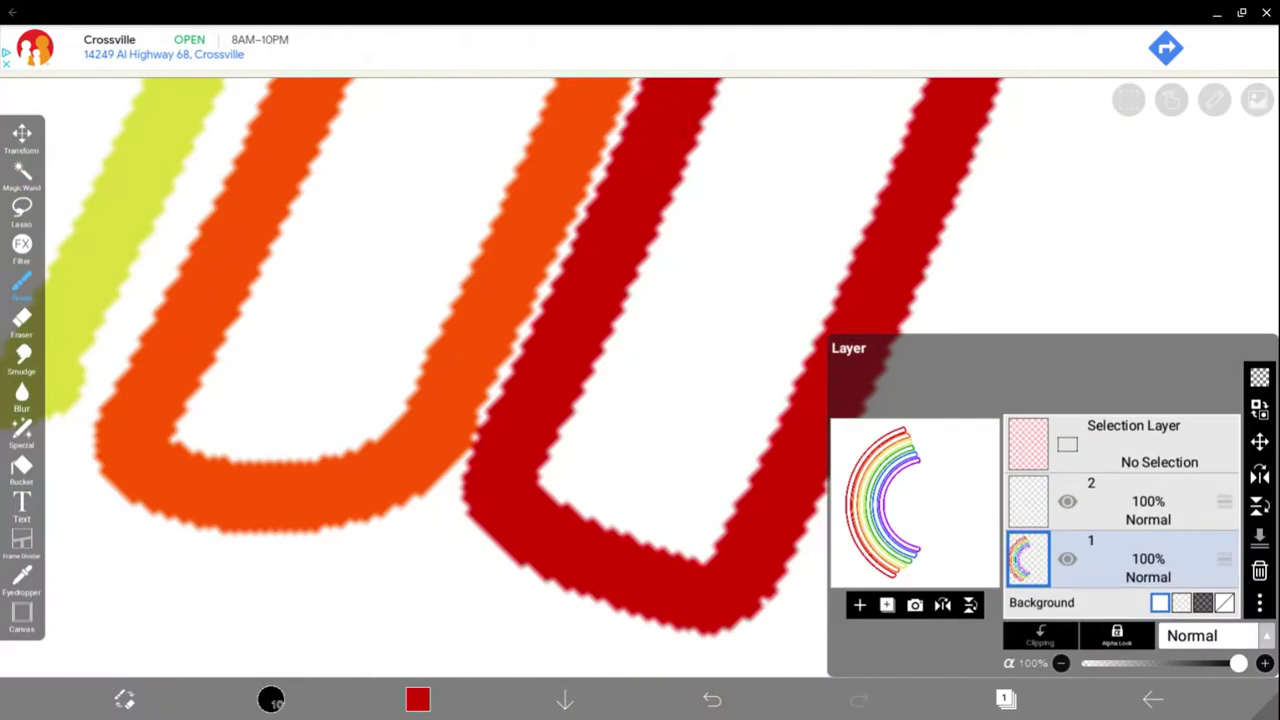
left_click_drag(1224, 501, 1224, 565)
left_click(1005, 698)
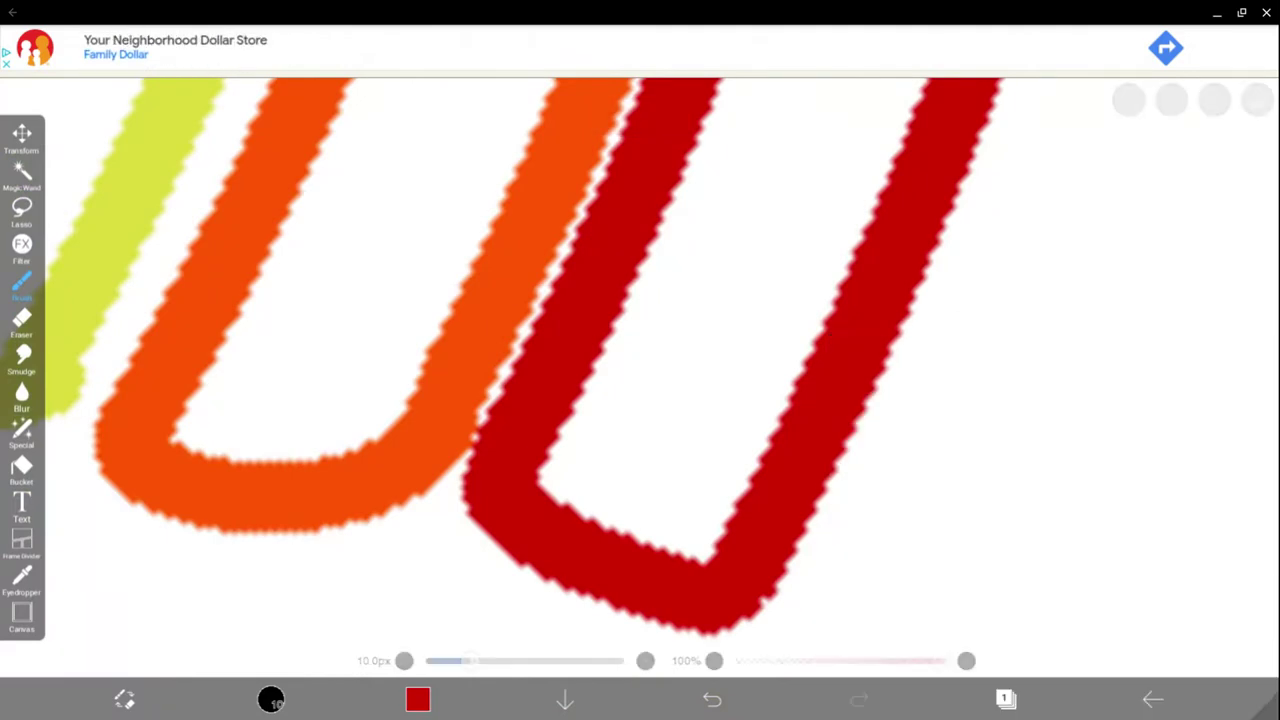
- Paint red strokes up the red band's right end, starting from its inner corner
mouse_move(562, 455)
left_mouse_down()
mouse_move(651, 509)
mouse_move(720, 505)
left_mouse_up()
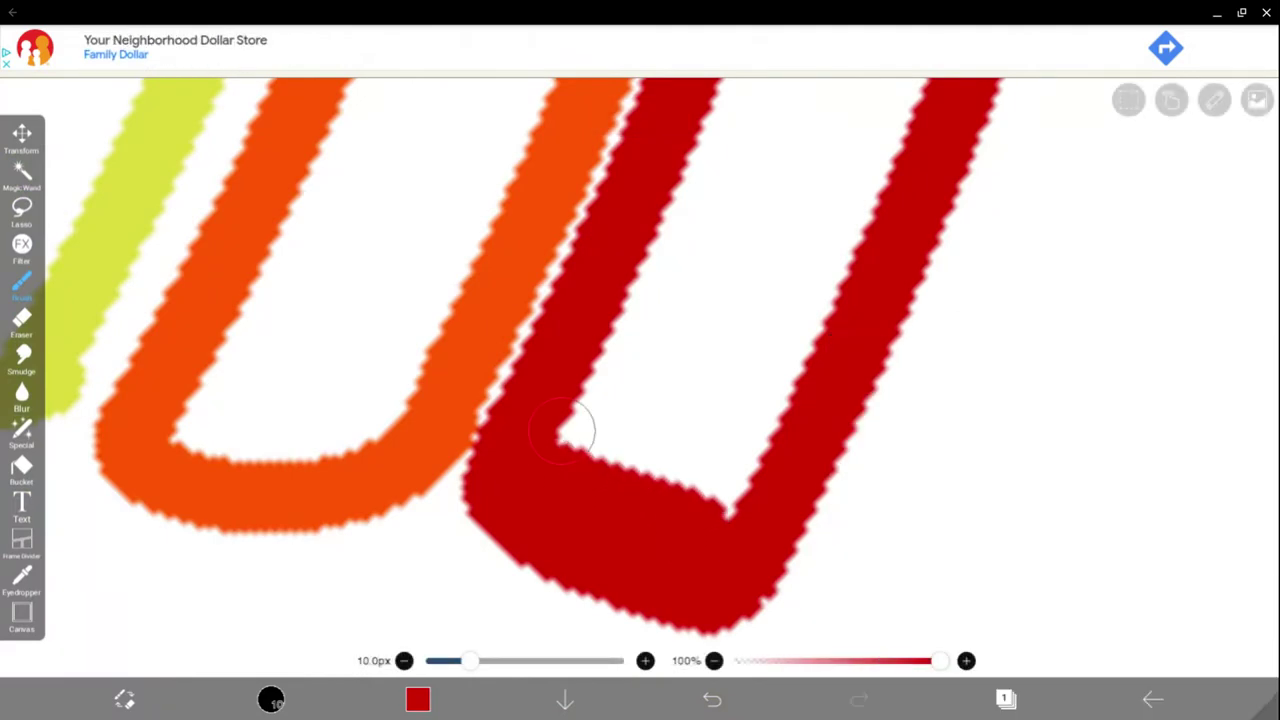
left_click_drag(565, 430, 714, 472)
left_click_drag(587, 388, 755, 415)
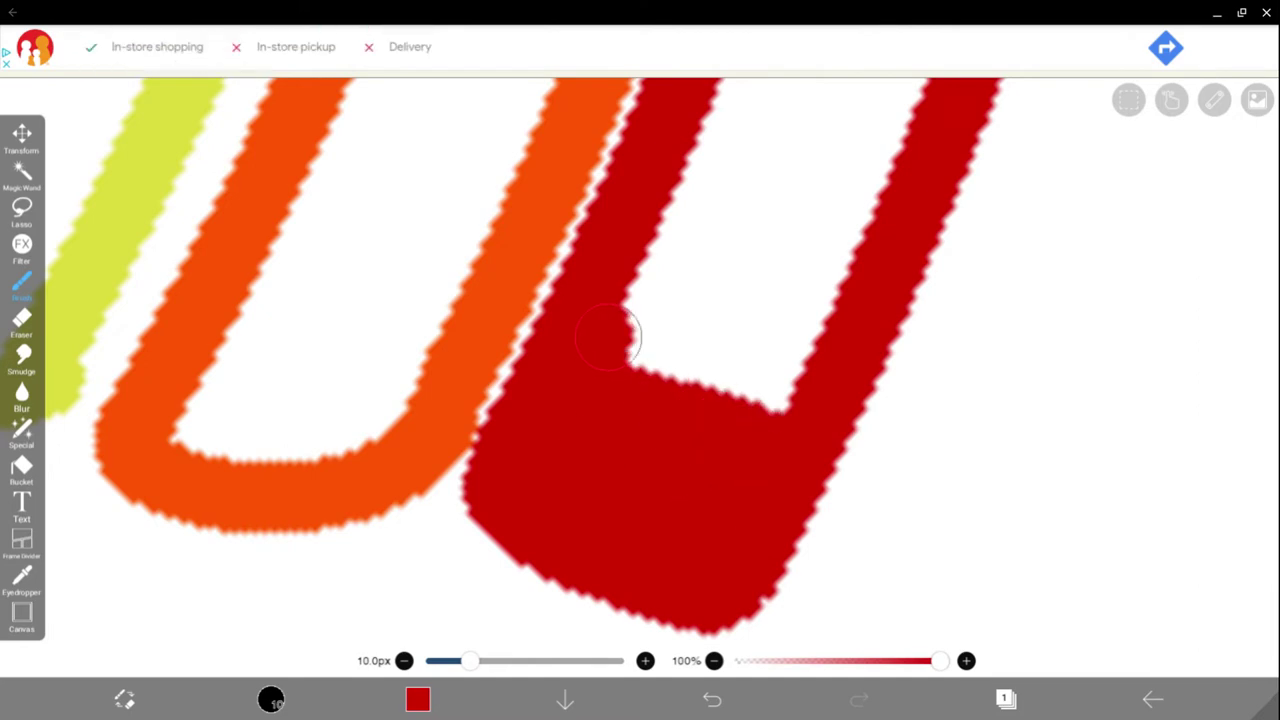
left_click_drag(619, 341, 785, 380)
left_click_drag(625, 300, 814, 349)
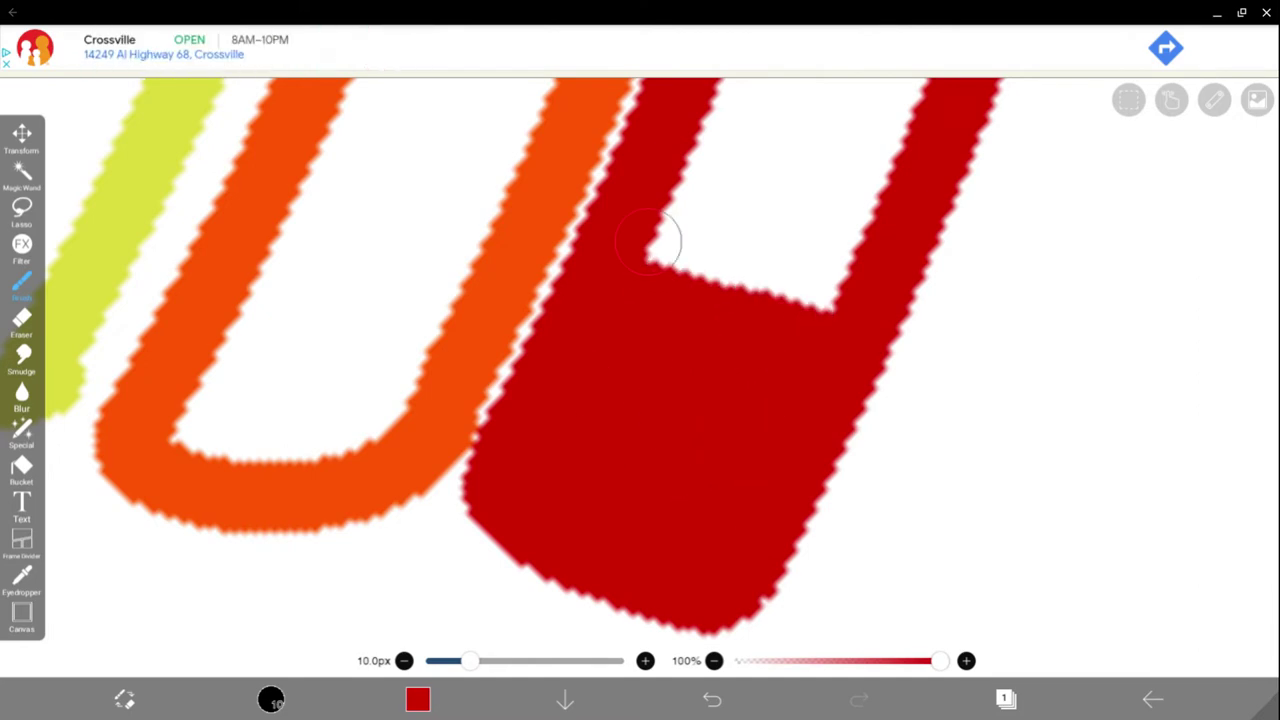
left_click_drag(677, 243, 829, 300)
scroll(829, 300, "down", 1)
scroll(480, 380, "down", 2)
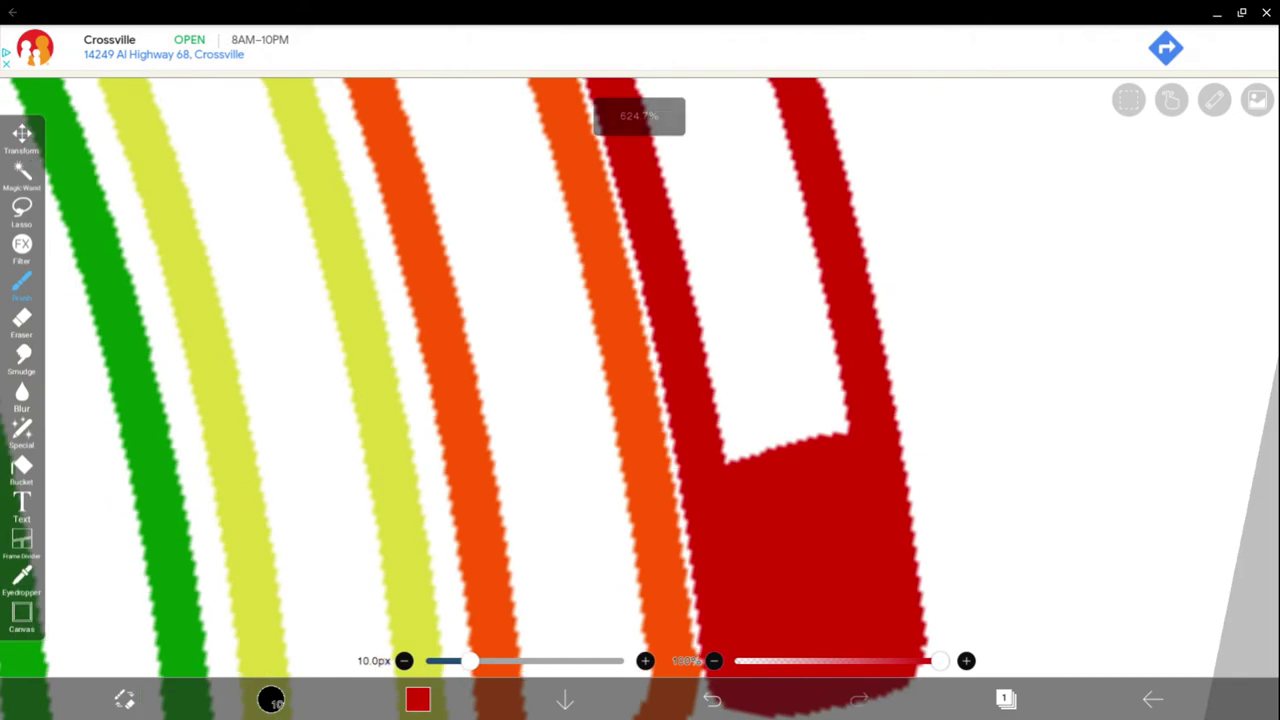
- Continue filling the red band's hollow upward with red to its right end
left_click_drag(728, 445, 835, 420)
left_click_drag(722, 408, 838, 368)
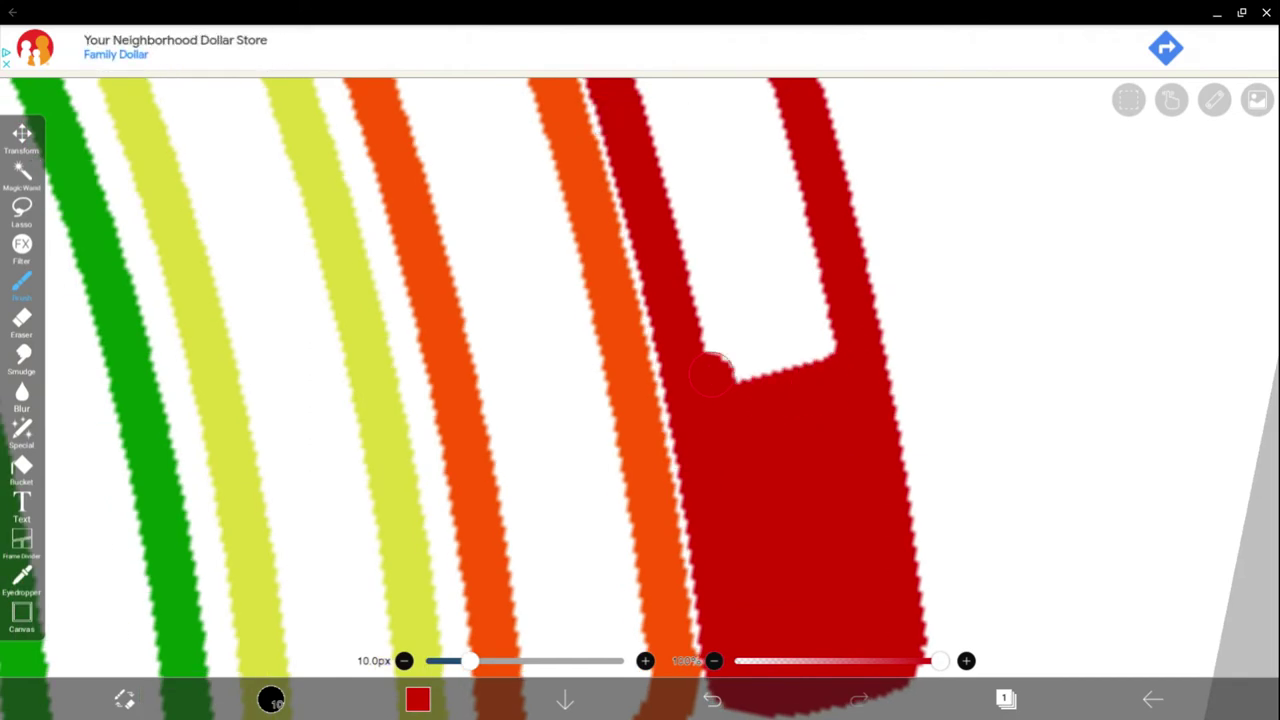
left_click_drag(712, 373, 828, 318)
left_click_drag(707, 335, 826, 272)
left_click_drag(698, 295, 818, 230)
left_click_drag(688, 258, 790, 212)
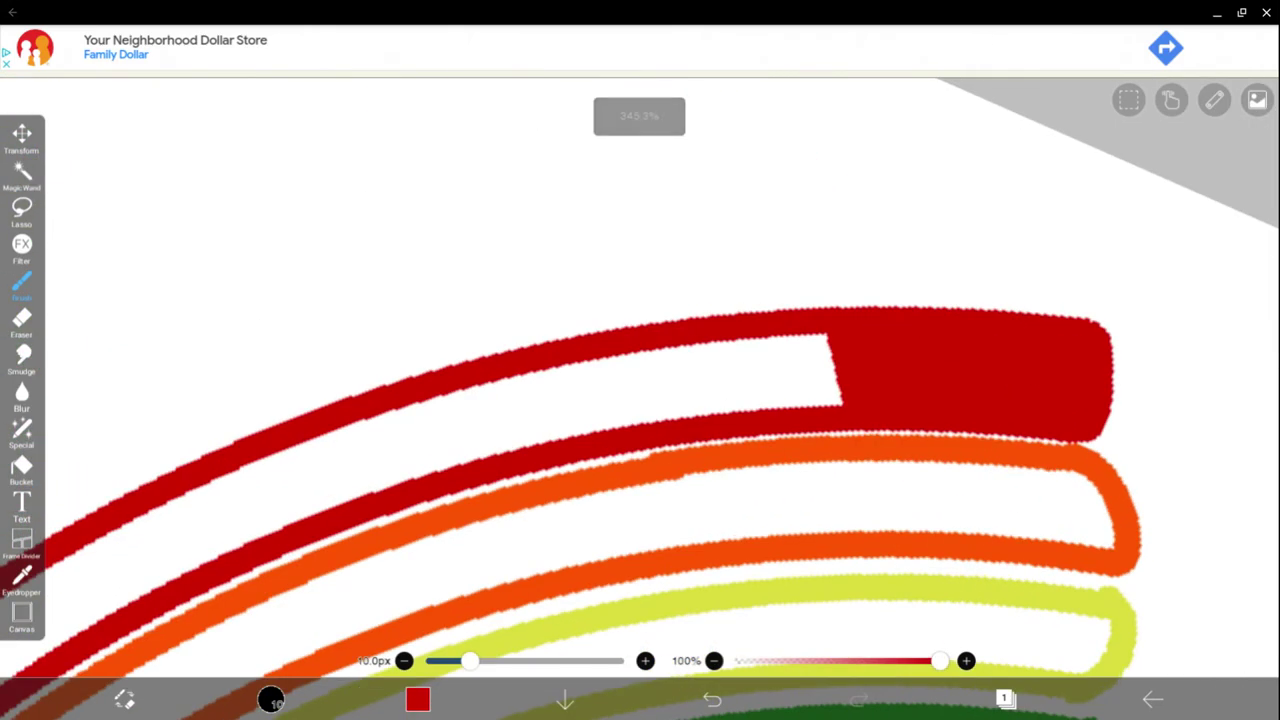
mouse_move(798, 338)
left_mouse_down()
mouse_move(799, 388)
mouse_move(816, 336)
left_mouse_up()
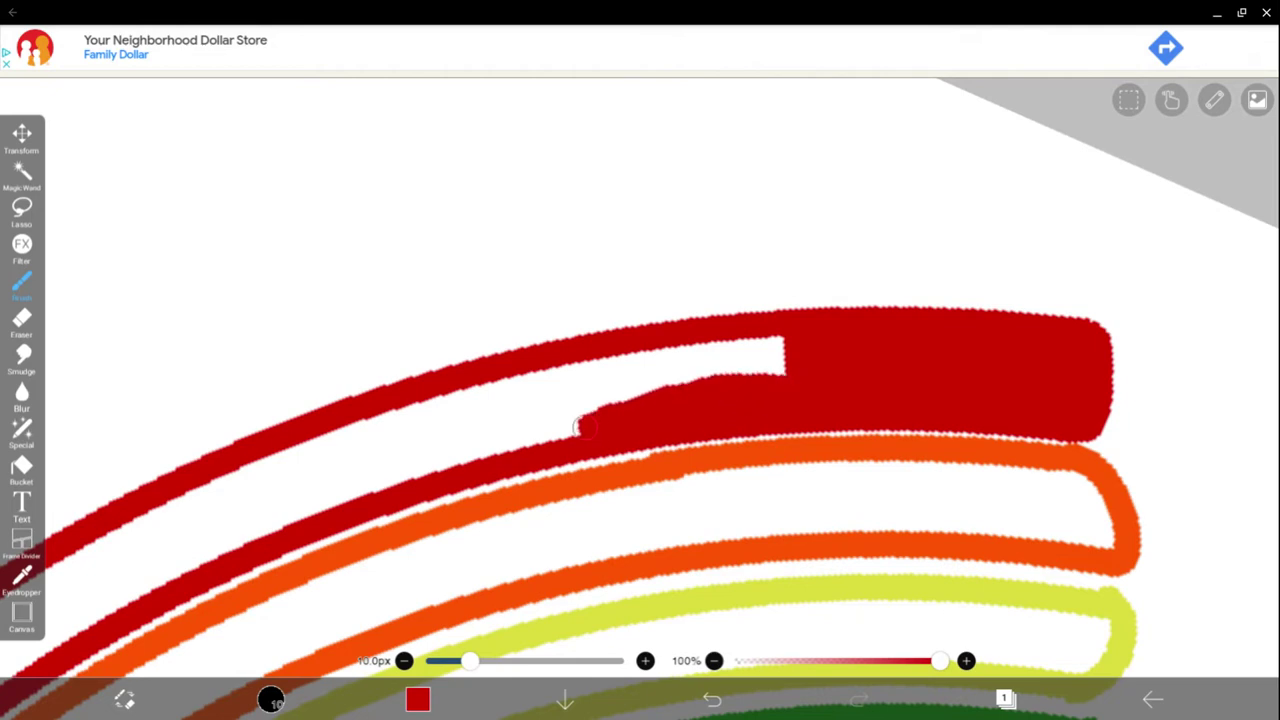
- Fill the remaining white gaps in the red band, undoing one stray stroke
left_click_drag(780, 375, 566, 417)
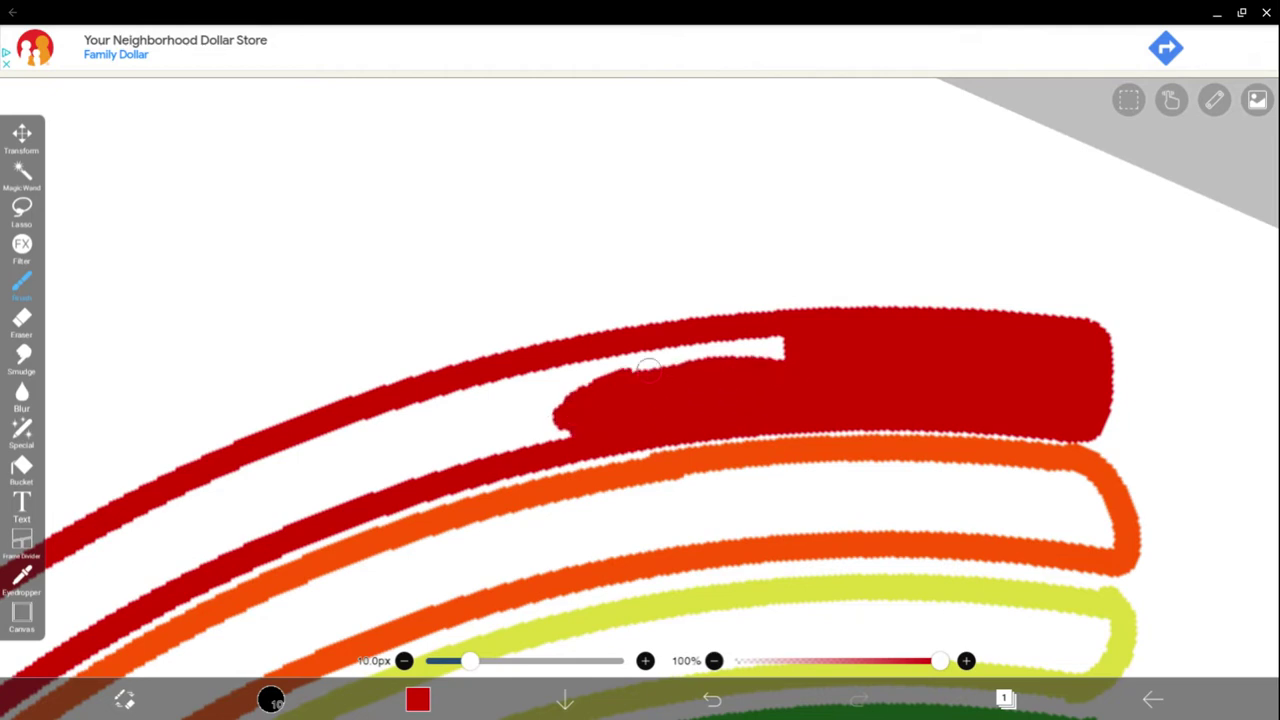
left_click_drag(648, 368, 770, 342)
left_click_drag(622, 356, 535, 405)
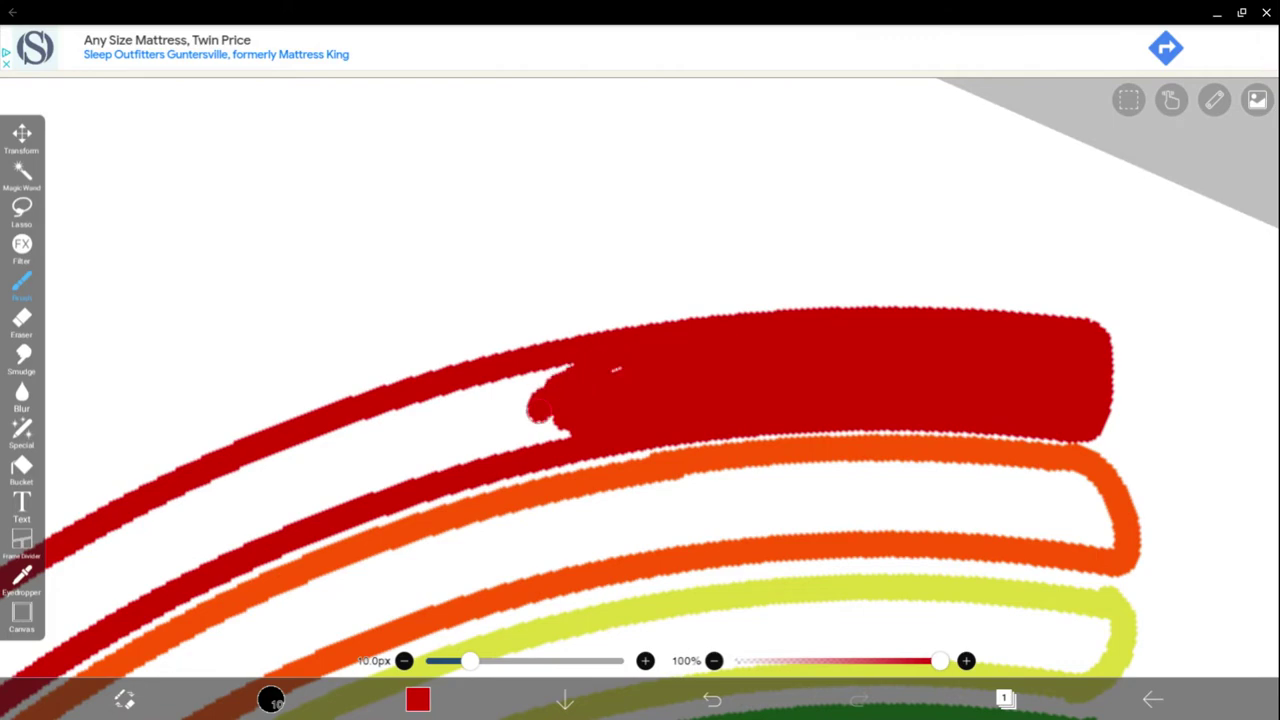
left_click_drag(818, 200, 775, 298)
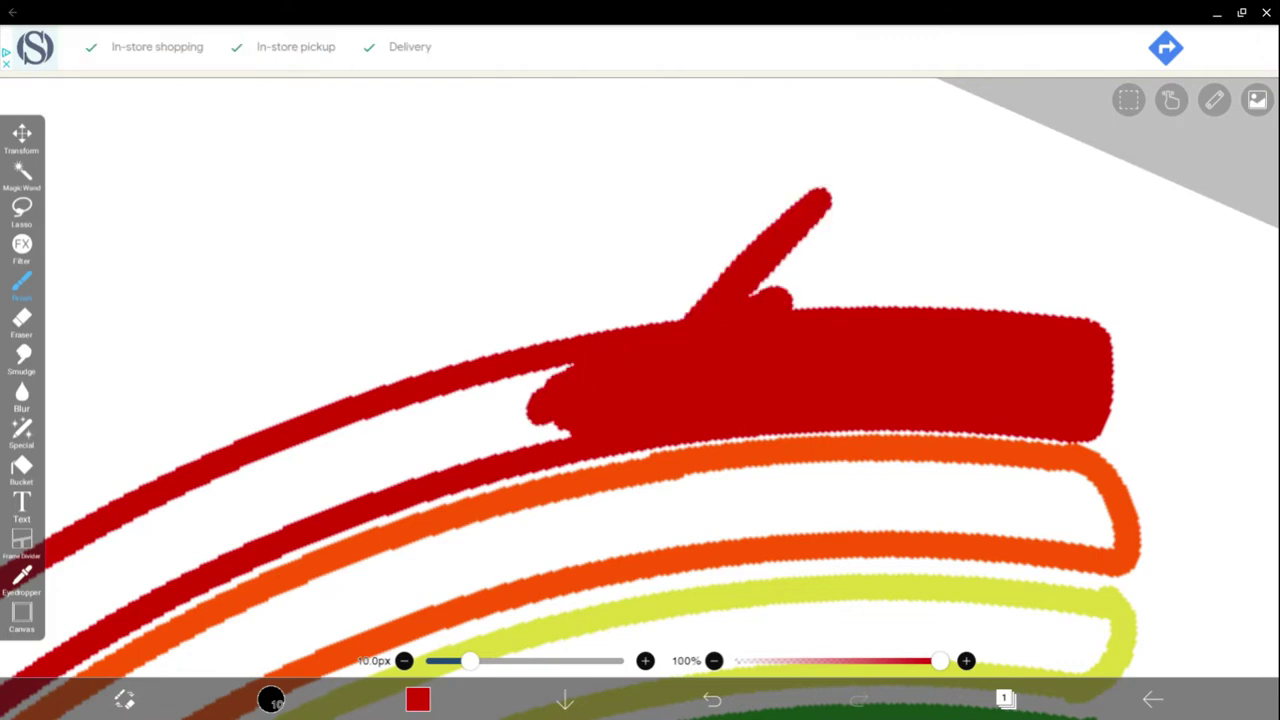
key("ctrl+z")
- Cover the last white slivers and notches in the red band with red
scroll(640, 400, "down", 5)
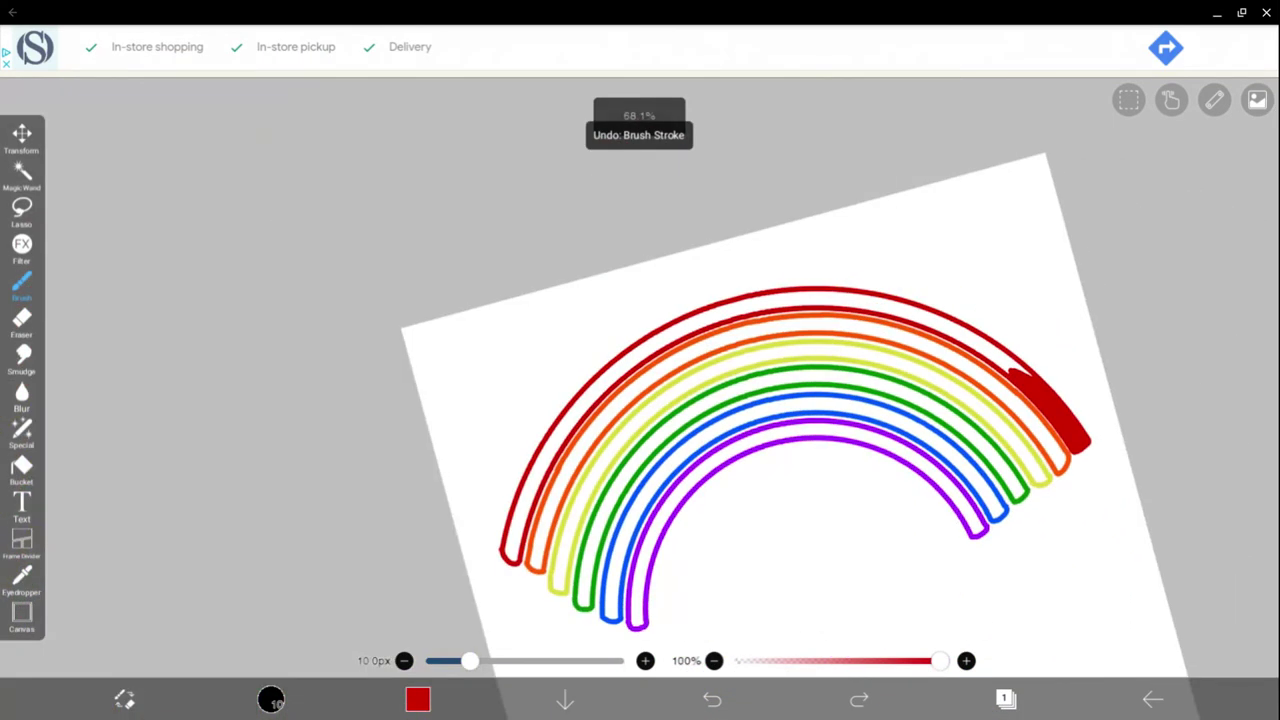
scroll(1040, 400, "up", 3)
scroll(1040, 400, "up", 2)
scroll(1040, 400, "up", 3)
scroll(1040, 400, "up", 3)
left_click_drag(730, 480, 790, 305)
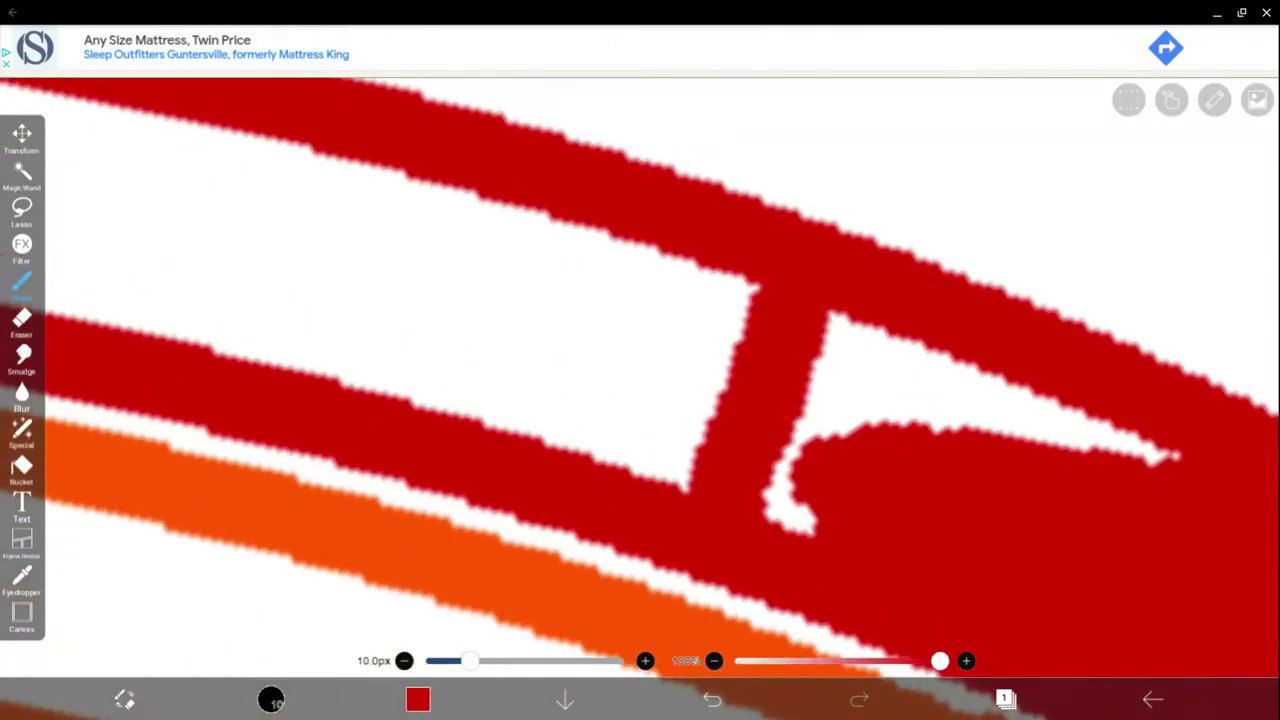
mouse_move(1172, 454)
left_mouse_down()
mouse_move(1066, 420)
mouse_move(1013, 428)
mouse_move(805, 515)
mouse_move(771, 491)
mouse_move(873, 322)
mouse_move(851, 379)
left_mouse_up()
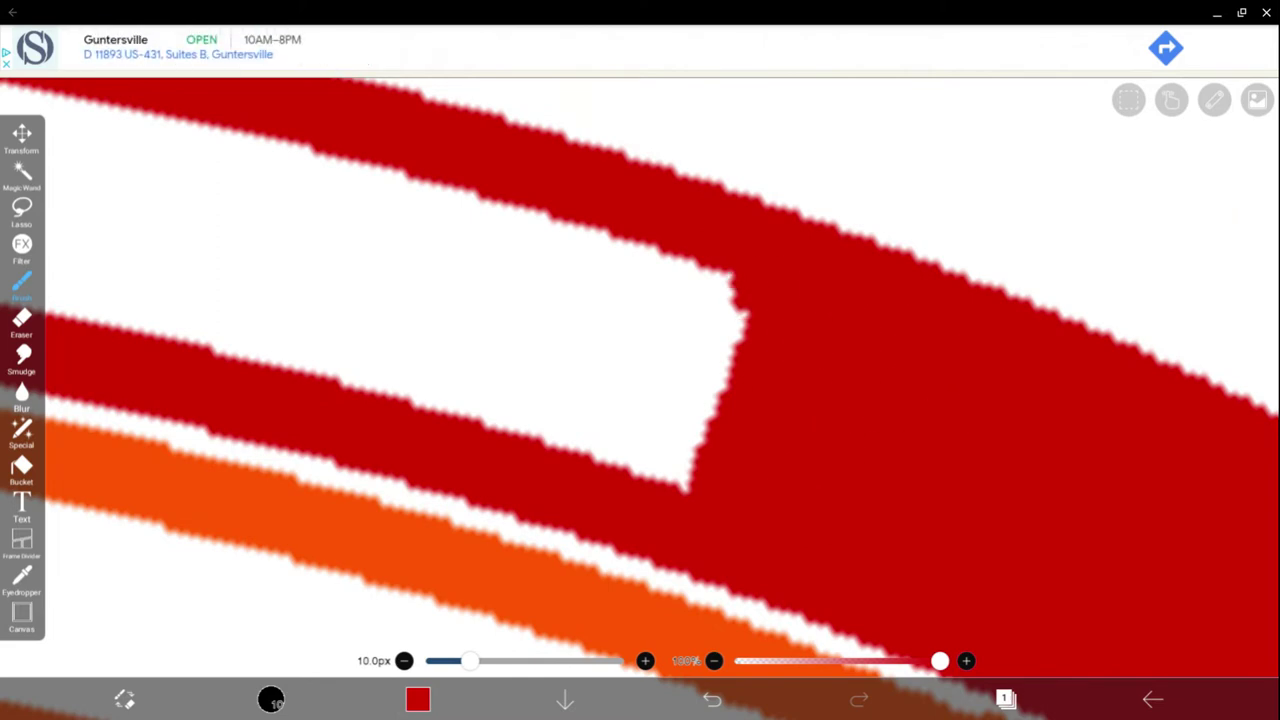
left_click_drag(750, 293, 686, 486)
scroll(686, 486, "down", 1)
scroll(994, 547, "down", 2)
scroll(994, 547, "down", 2)
scroll(994, 547, "down", 1)
scroll(994, 547, "down", 1)
scroll(994, 547, "down", 1)
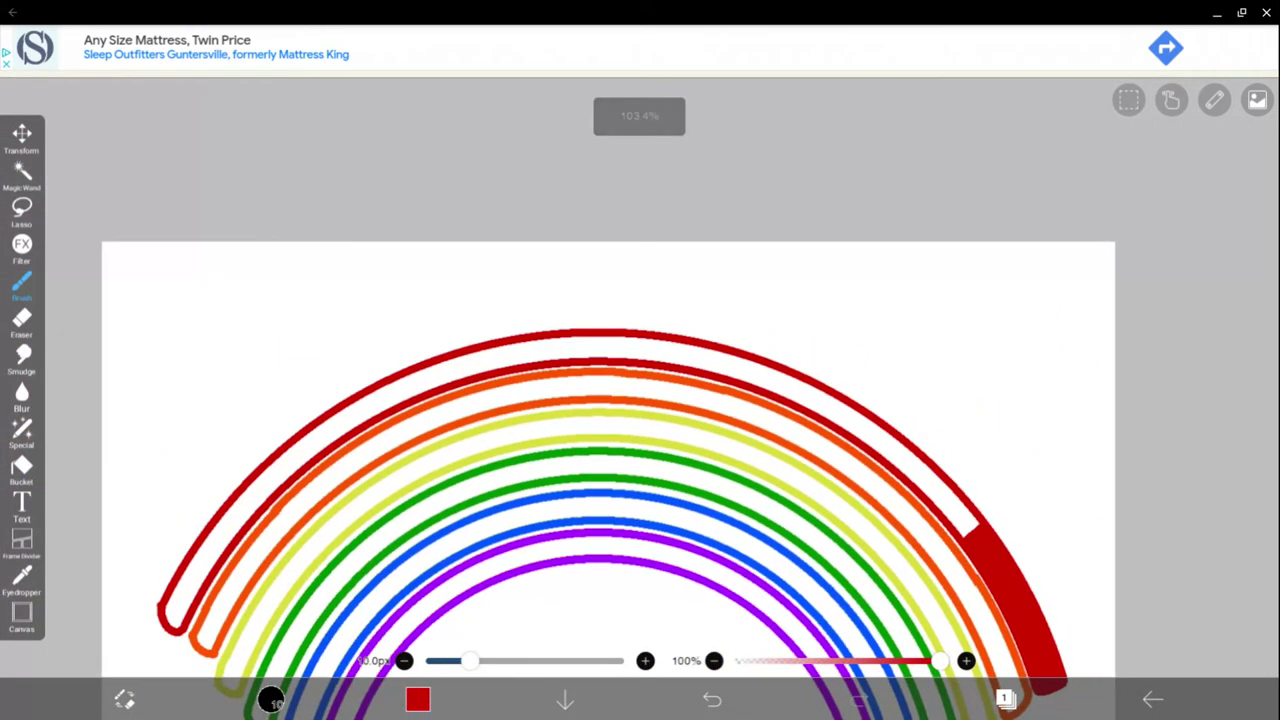
- Bucket-fill the red band solid red, then return to the brush
left_click(22, 467)
left_click(600, 345)
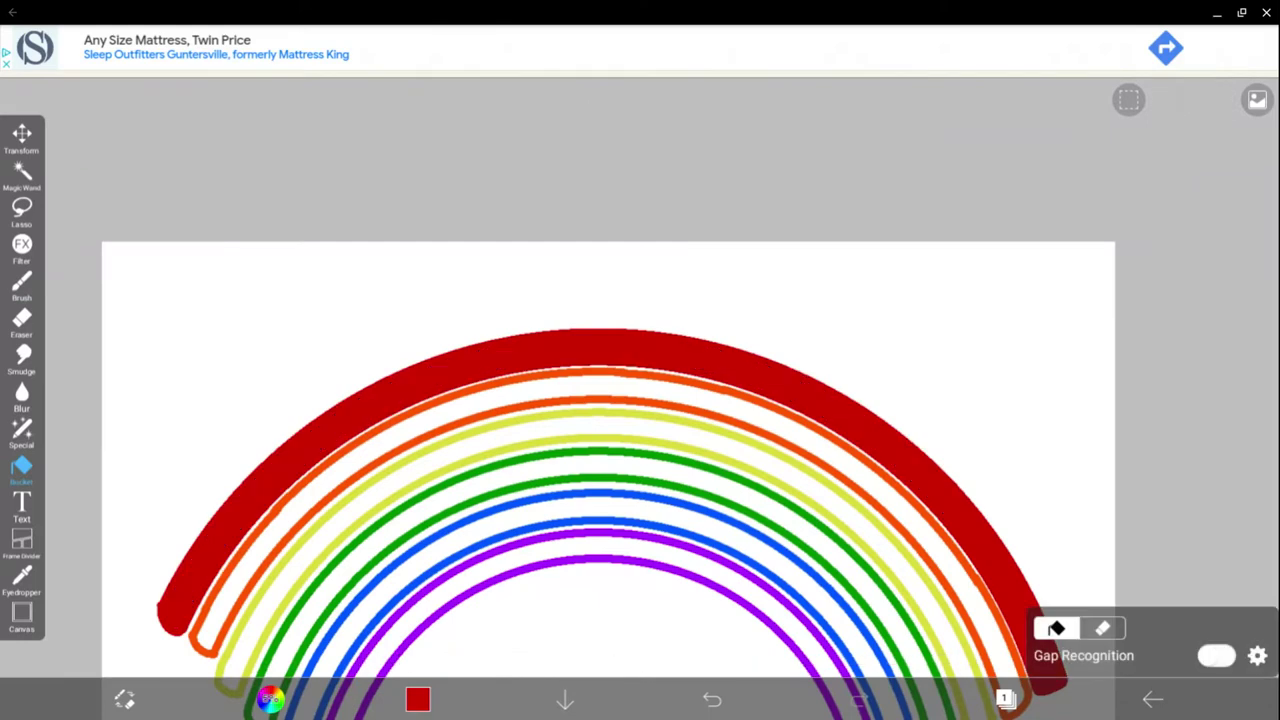
left_click(22, 283)
scroll(1160, 330, "down", 2)
scroll(1023, 565, "up", 3)
scroll(1023, 565, "up", 2)
scroll(1023, 565, "up", 3)
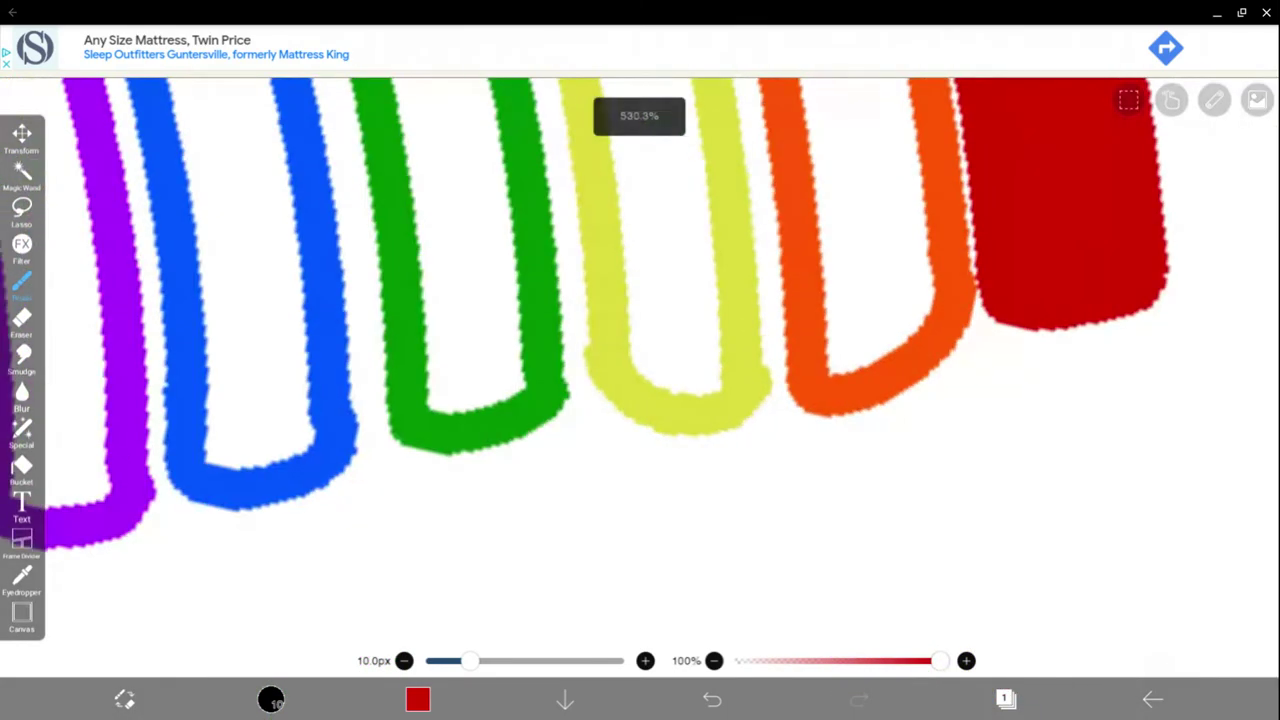
- Sample orange from the orange arc and fill the orange band solid orange
left_click(846, 400)
scroll(846, 400, "down", 3)
scroll(846, 400, "down", 2)
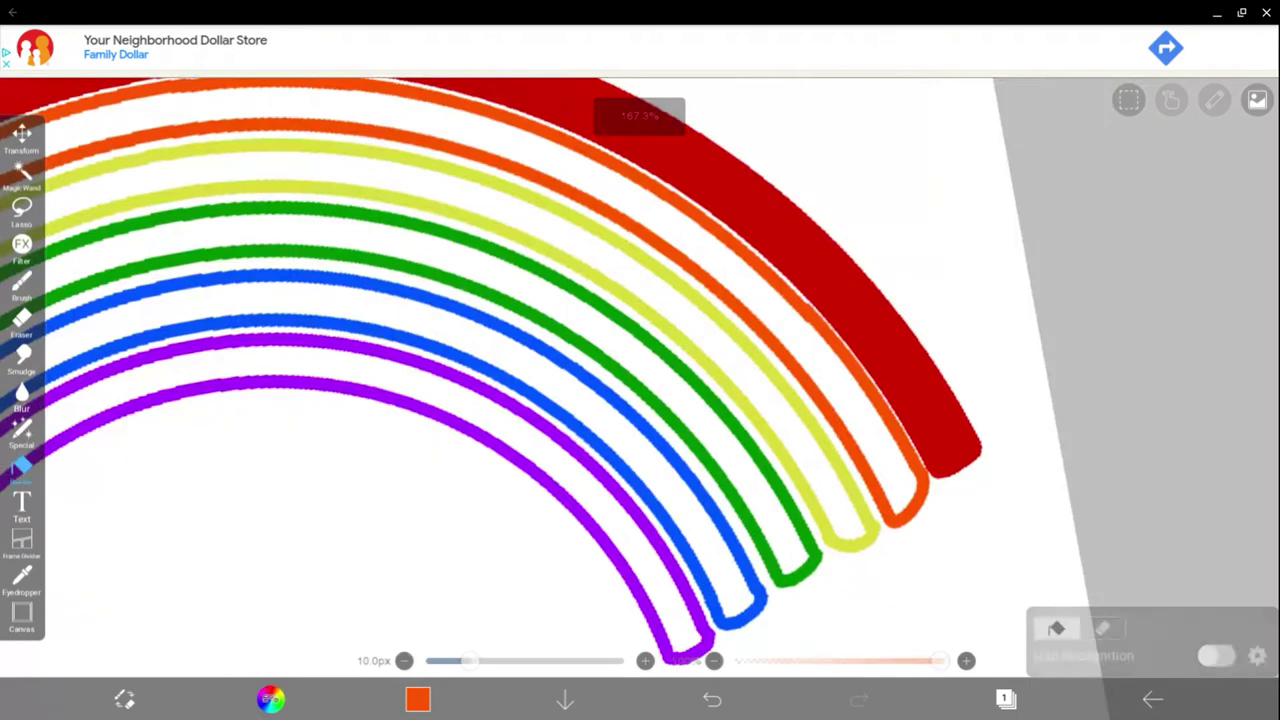
left_click(300, 108)
scroll(1050, 630, "down", 2)
scroll(1050, 630, "down", 1)
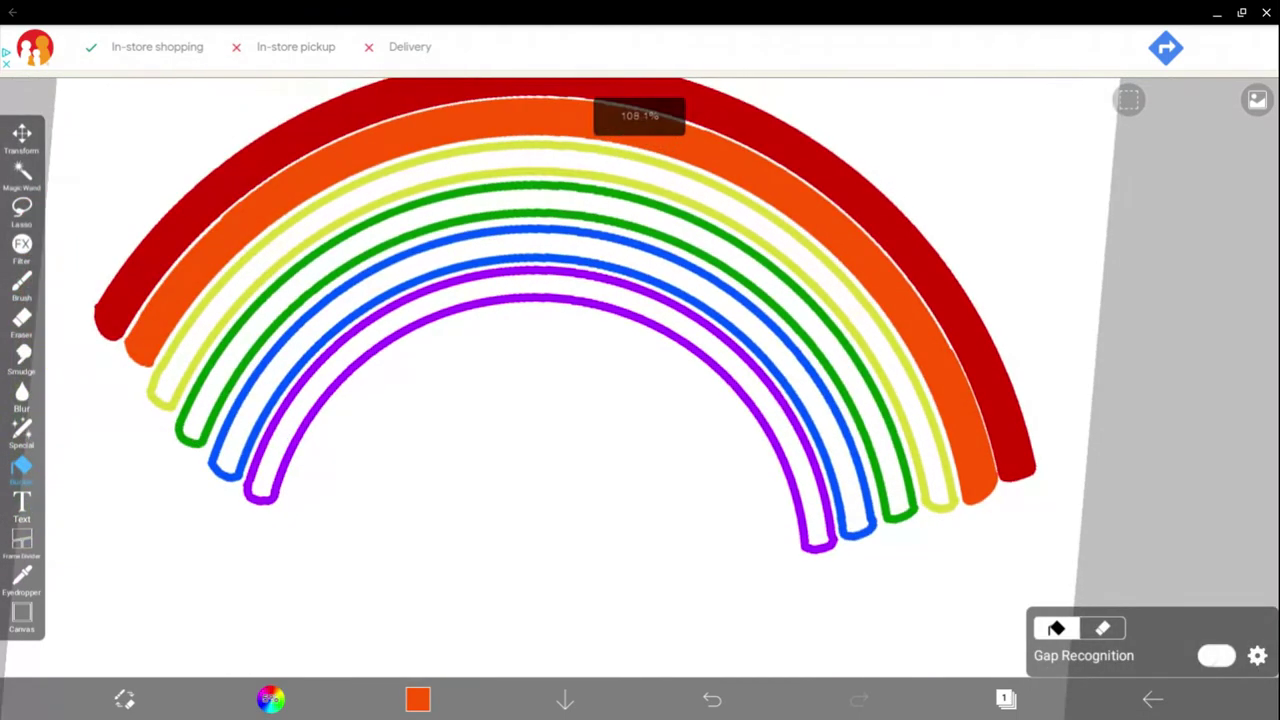
- Sample yellow from its outline and bucket-fill the yellow band solid yellow
left_click(22, 283)
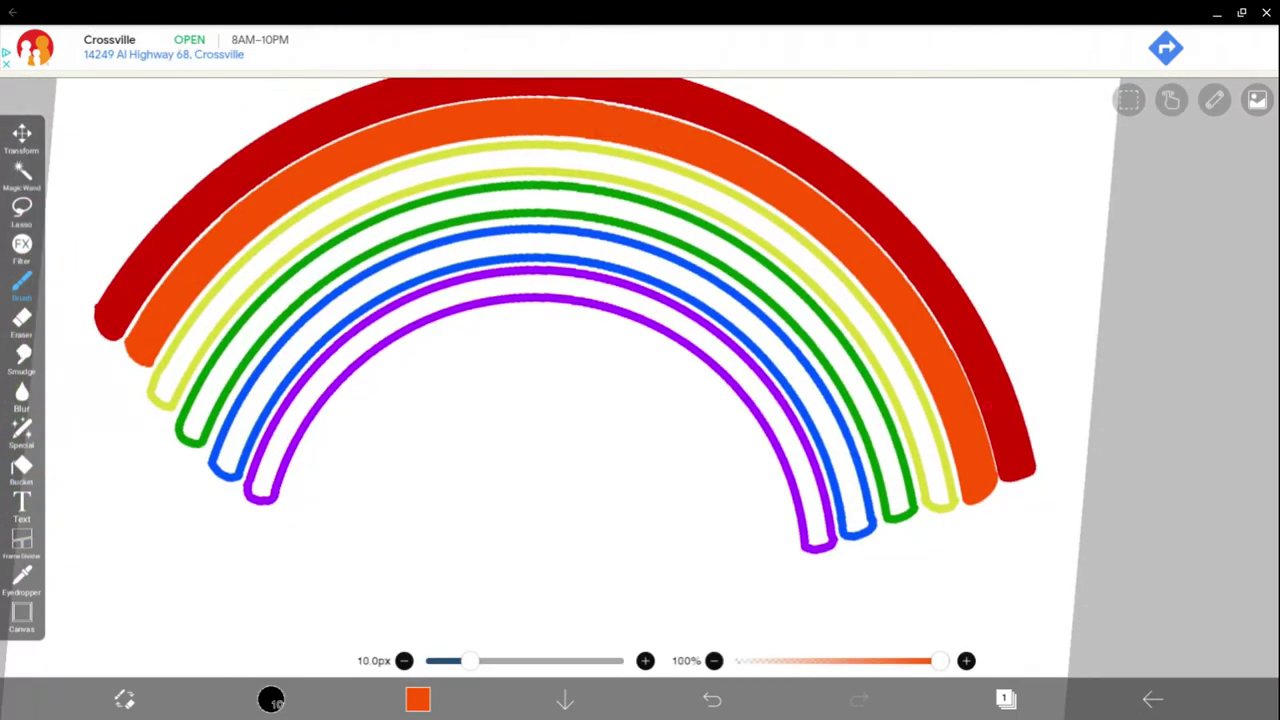
scroll(967, 505, "up", 4)
scroll(967, 505, "up", 2)
scroll(640, 400, "down", 3)
scroll(640, 400, "down", 3)
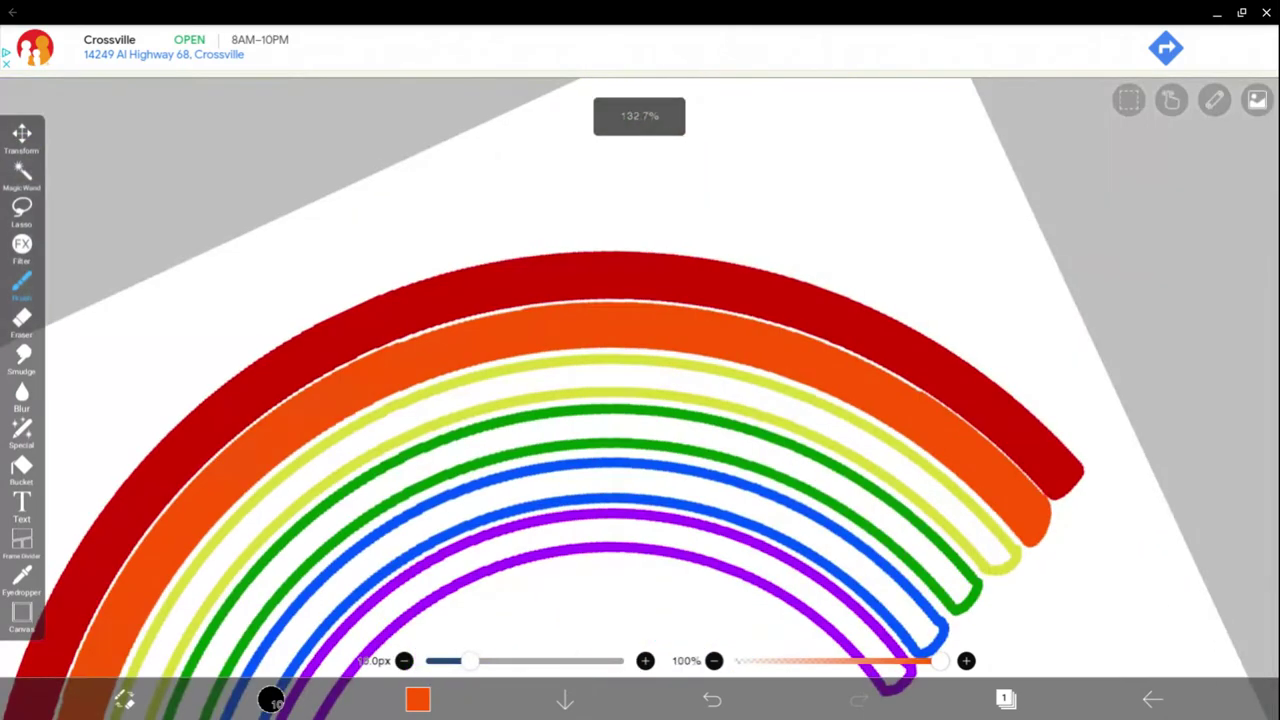
scroll(640, 400, "down", 2)
scroll(640, 400, "up", 3)
scroll(640, 400, "up", 3)
left_click(1005, 342)
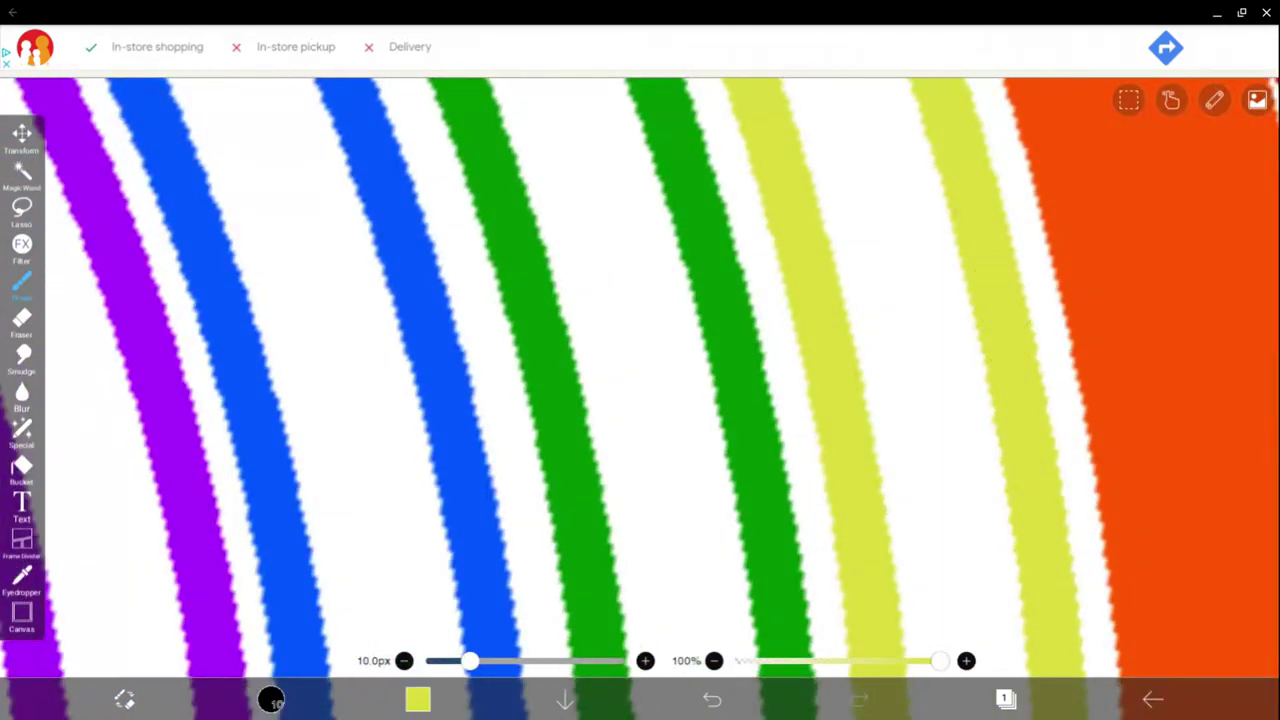
left_click(22, 466)
left_click(895, 330)
scroll(640, 400, "down", 3)
scroll(640, 400, "down", 2)
scroll(640, 400, "down", 2)
scroll(640, 400, "down", 1)
- Sample green from the green outline and bucket-fill the green band solid
left_click(22, 283)
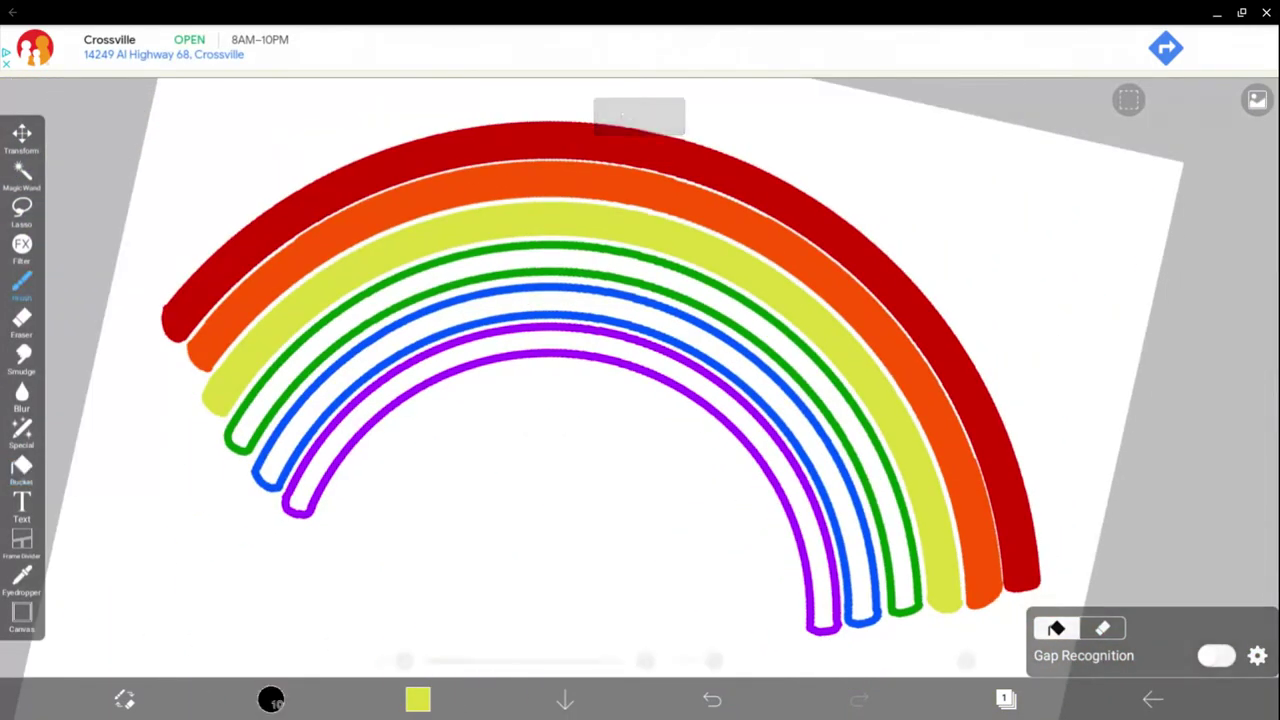
scroll(640, 400, "up", 2)
scroll(640, 400, "up", 3)
scroll(640, 400, "up", 3)
scroll(640, 400, "up", 3)
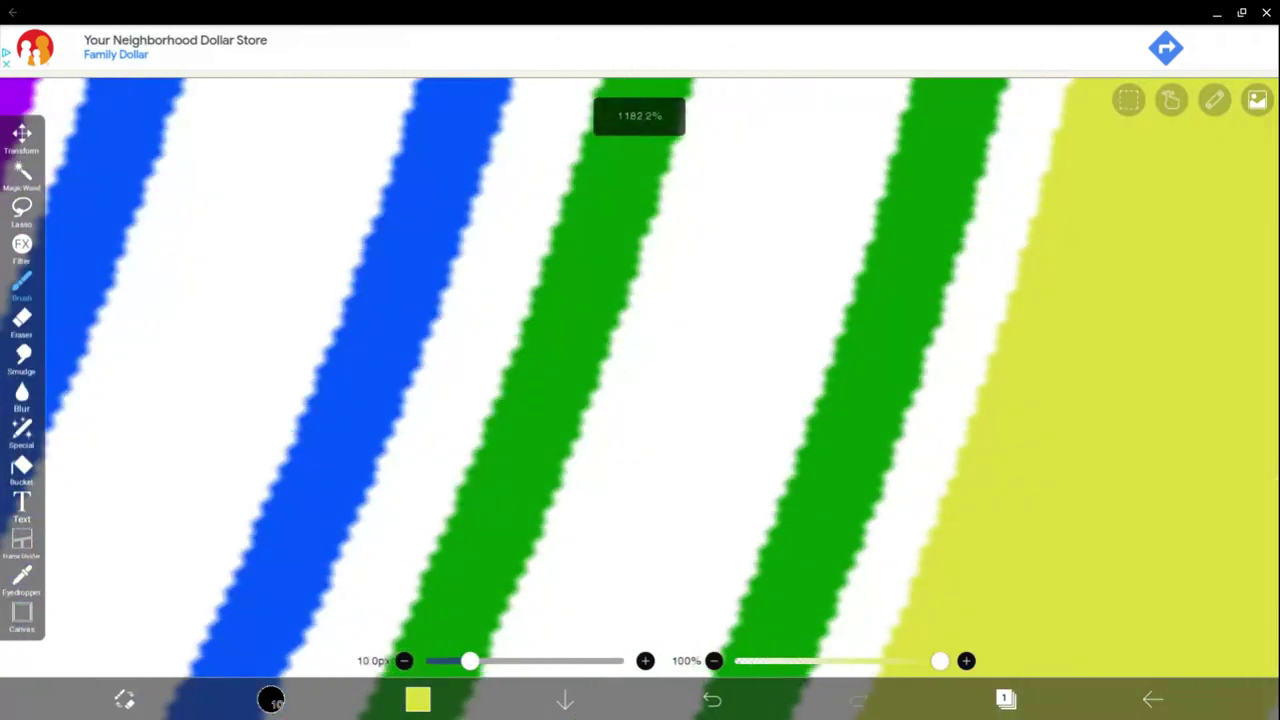
left_click(870, 348)
scroll(870, 348, "down", 2)
scroll(870, 348, "down", 4)
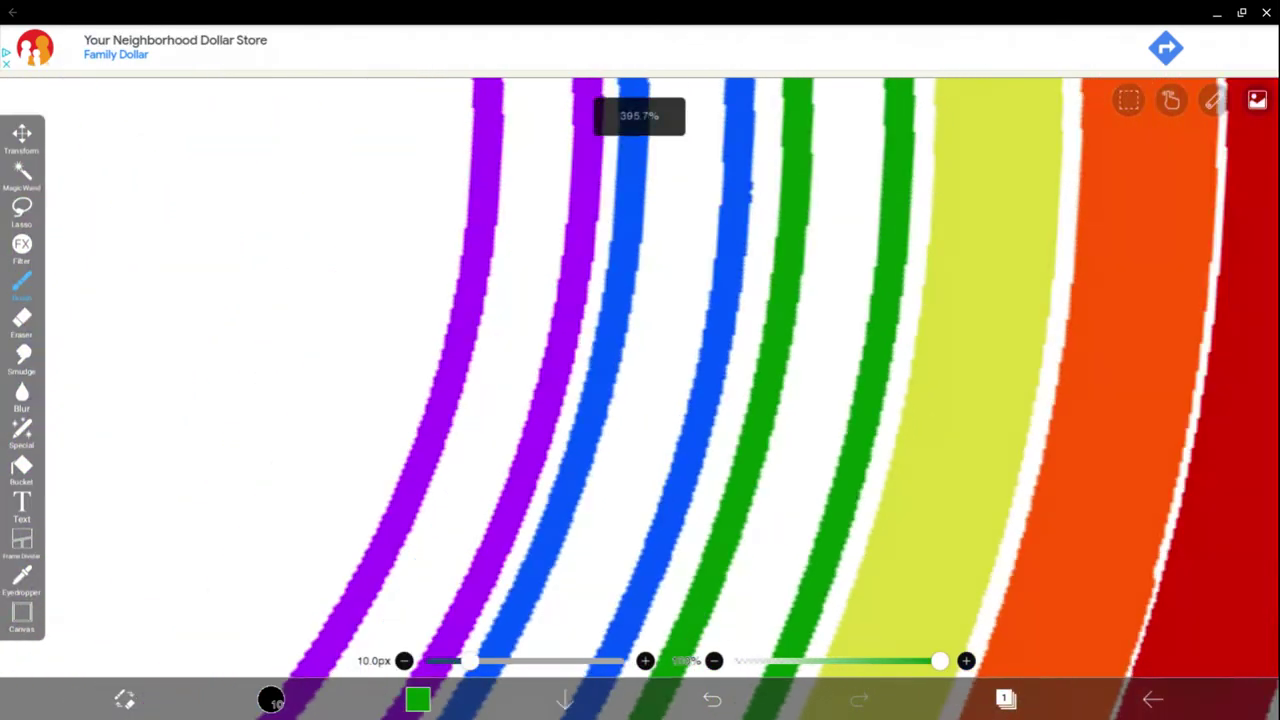
left_click(22, 467)
scroll(640, 400, "down", 2)
scroll(640, 400, "down", 3)
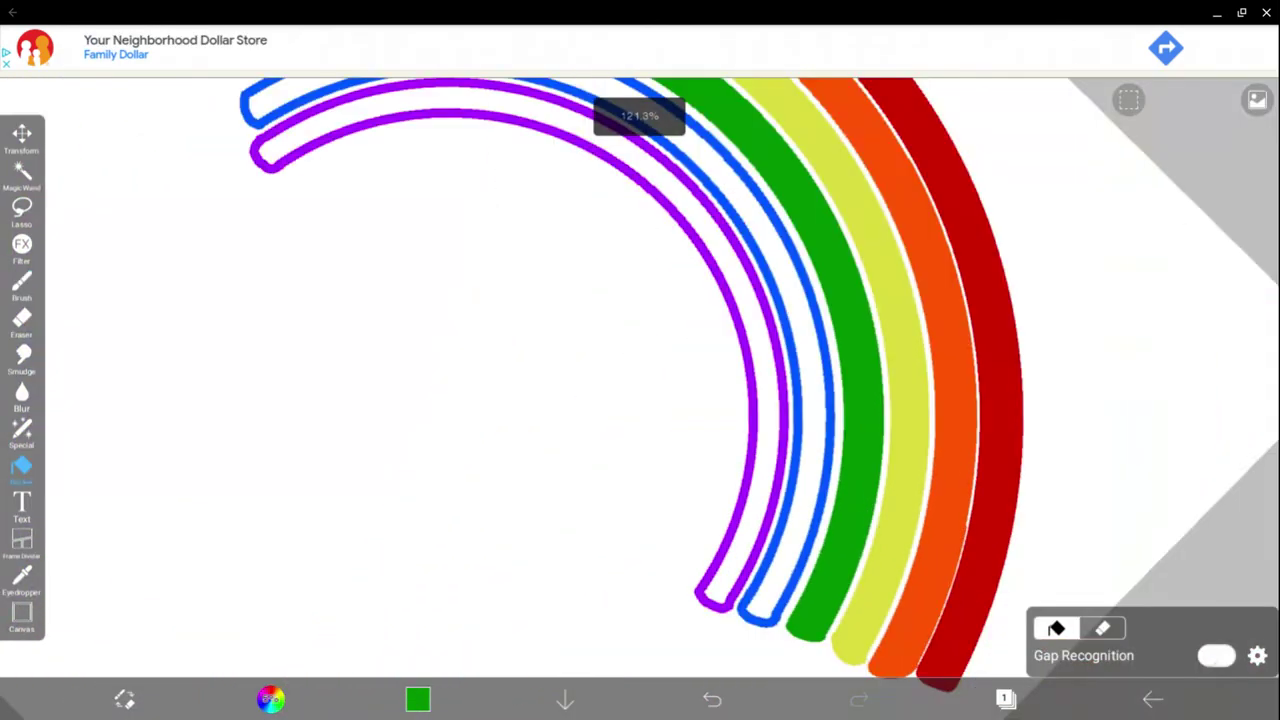
scroll(640, 400, "up", 4)
scroll(640, 400, "up", 2)
scroll(640, 400, "up", 3)
scroll(640, 400, "up", 2)
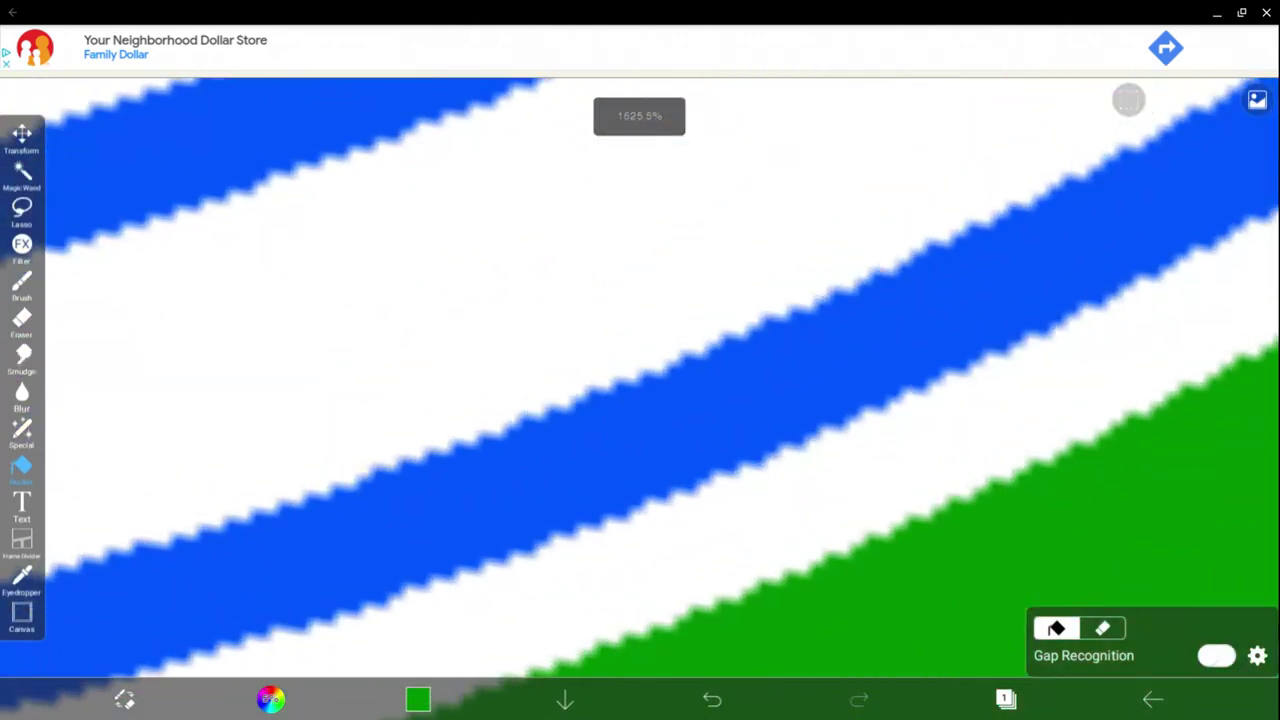
- Sample blue from the blue outline and fill the blue band solid blue
key("b")
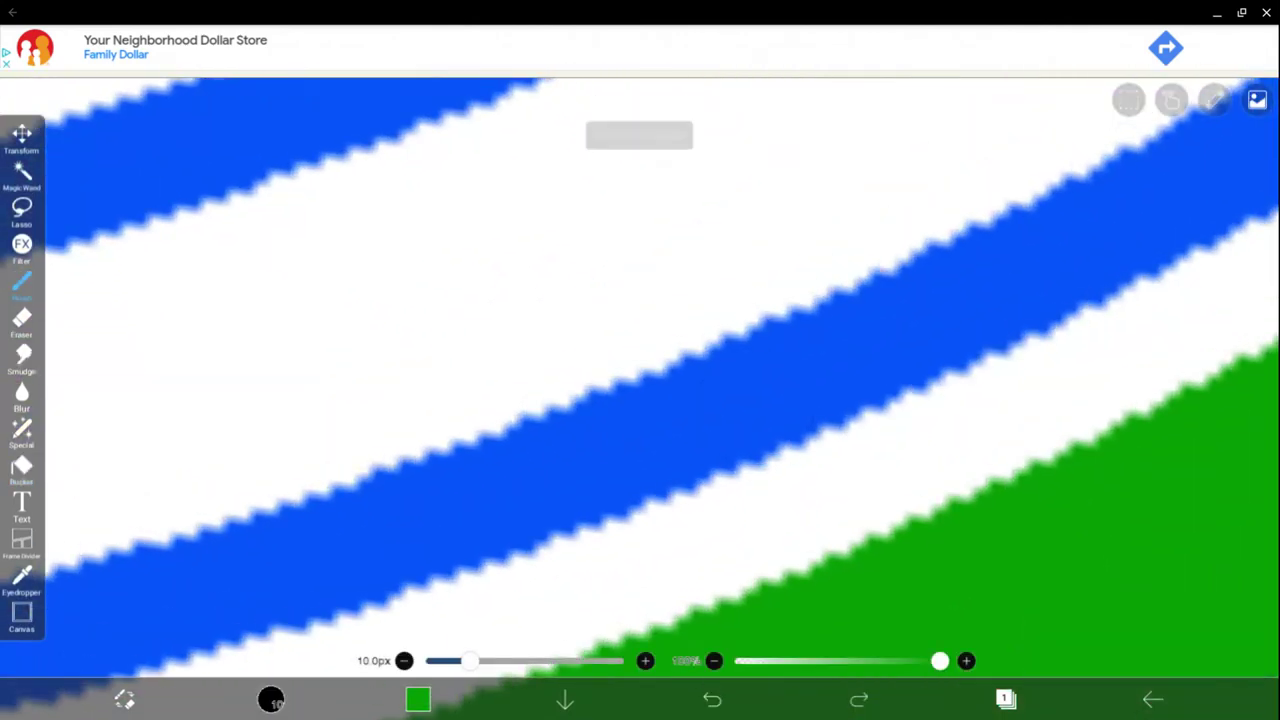
left_click(835, 305)
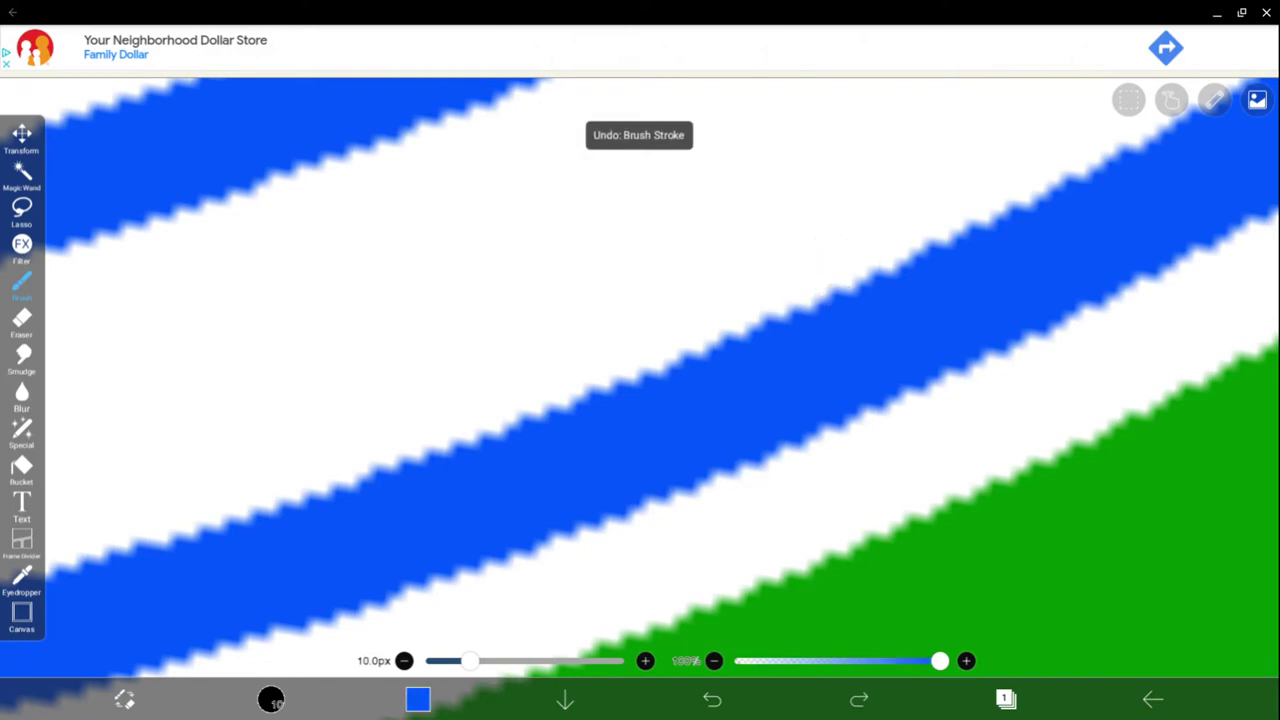
key("g")
scroll(640, 400, "down", 2)
scroll(640, 400, "down", 3)
scroll(640, 400, "down", 2)
scroll(640, 400, "down", 1)
scroll(746, 475, "up", 3)
scroll(746, 475, "up", 3)
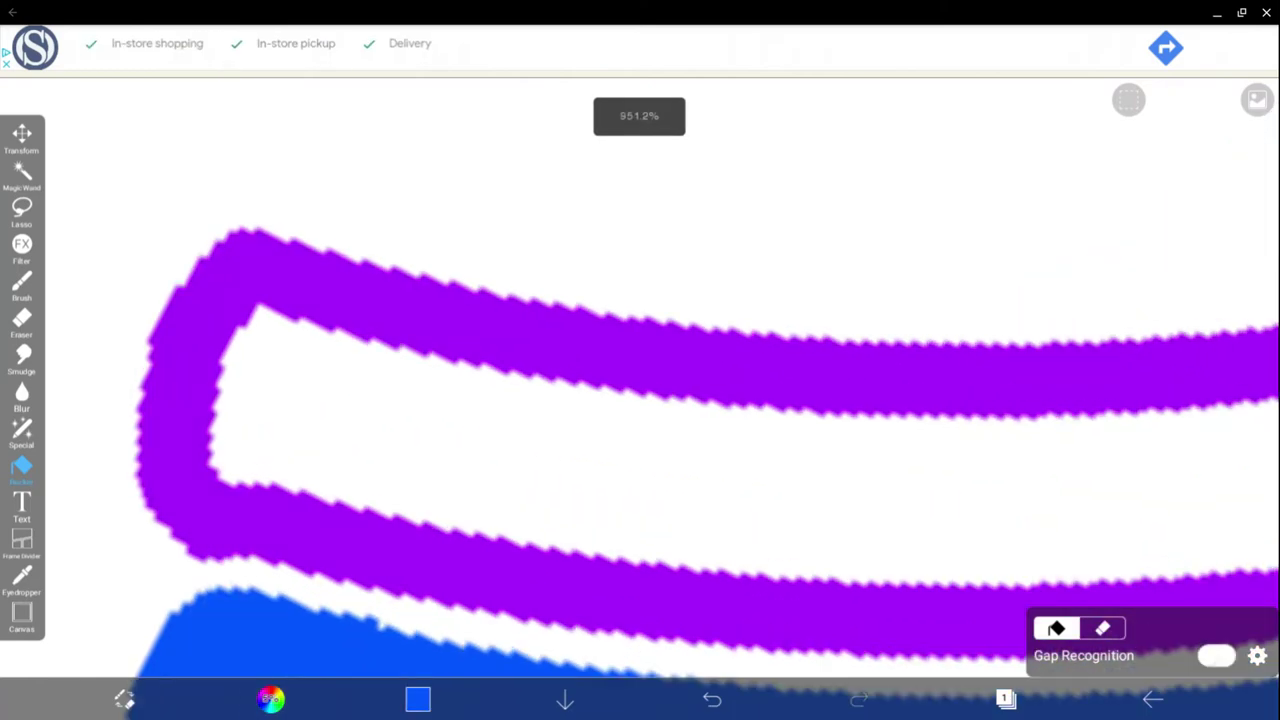
- Sample purple from the purple outline and fill the purple band solid purple
key("b")
left_click(818, 400)
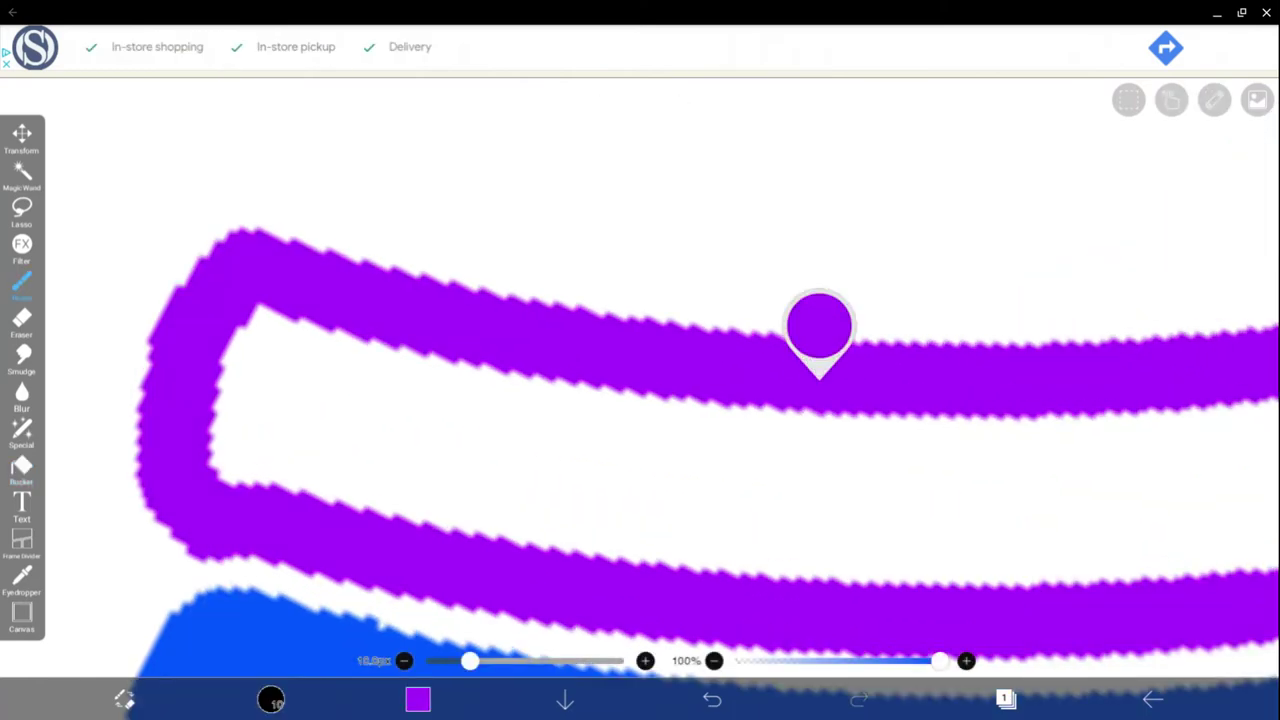
key("g")
left_click(640, 450)
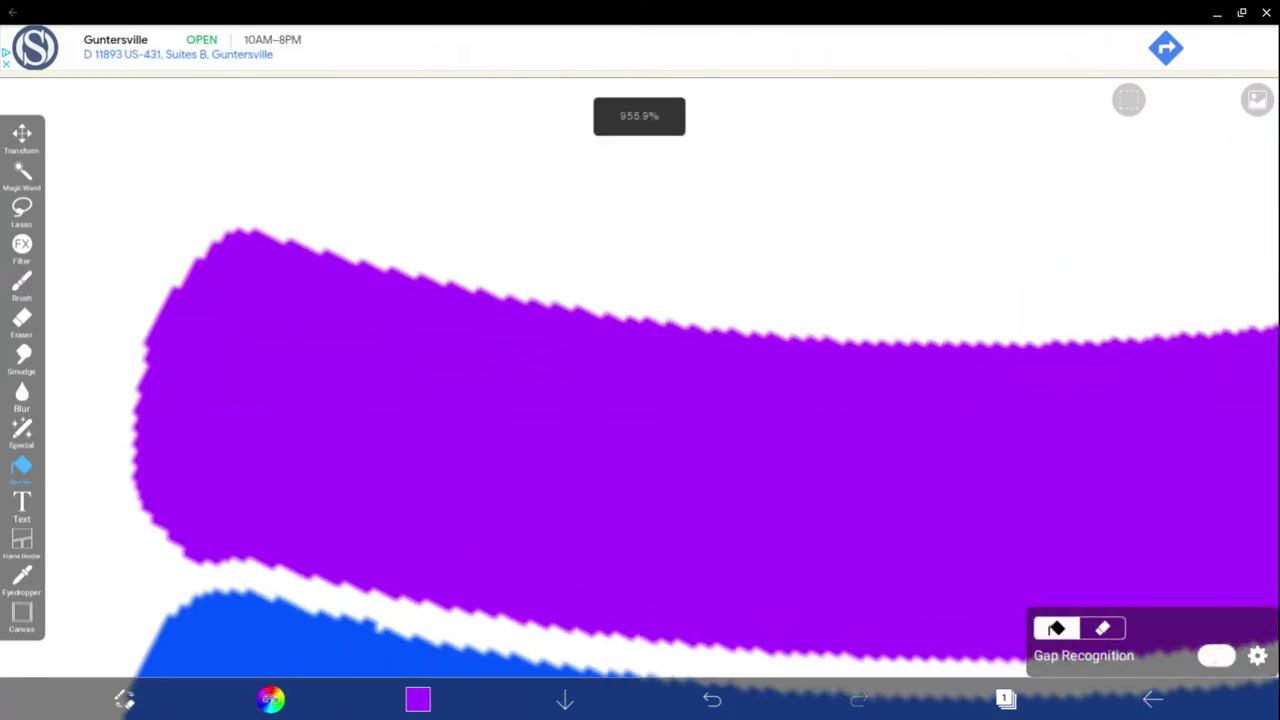
scroll(640, 400, "down", 2)
scroll(640, 400, "down", 3)
scroll(640, 400, "down", 3)
scroll(640, 400, "down", 3)
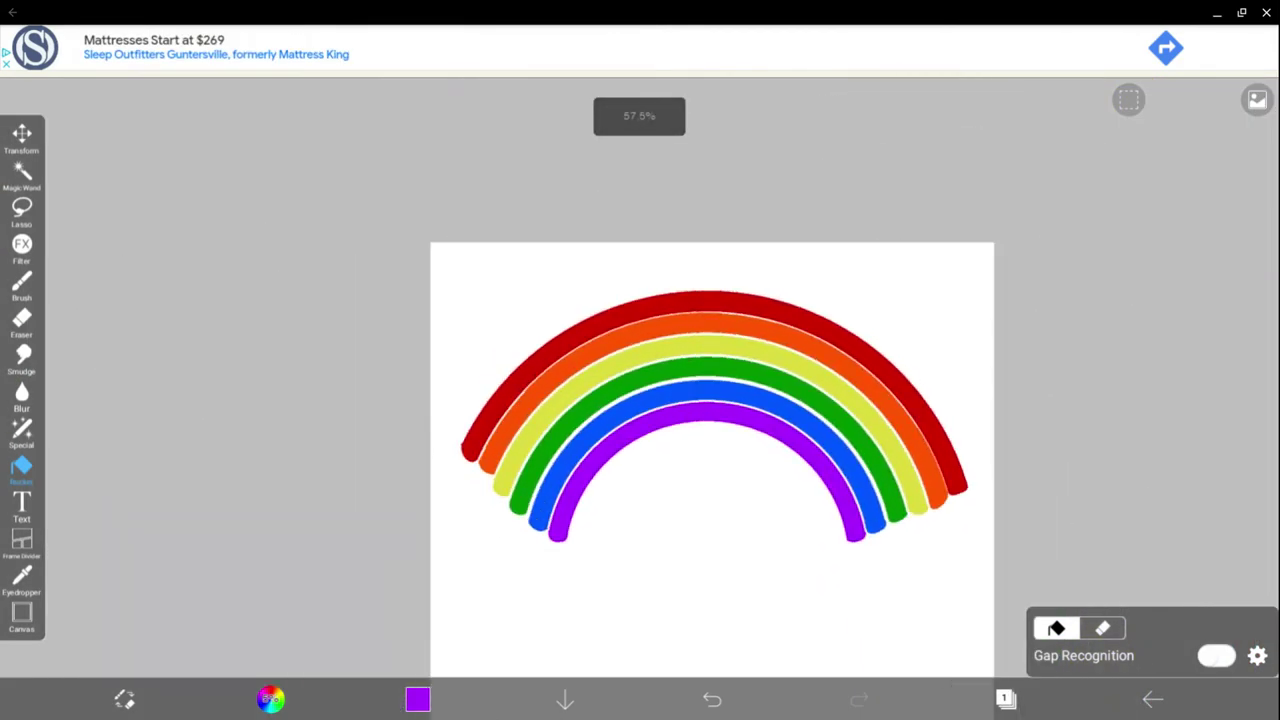
- Add a new empty layer and move it to the bottom of the layer stack
left_click(1005, 698)
left_click(859, 605)
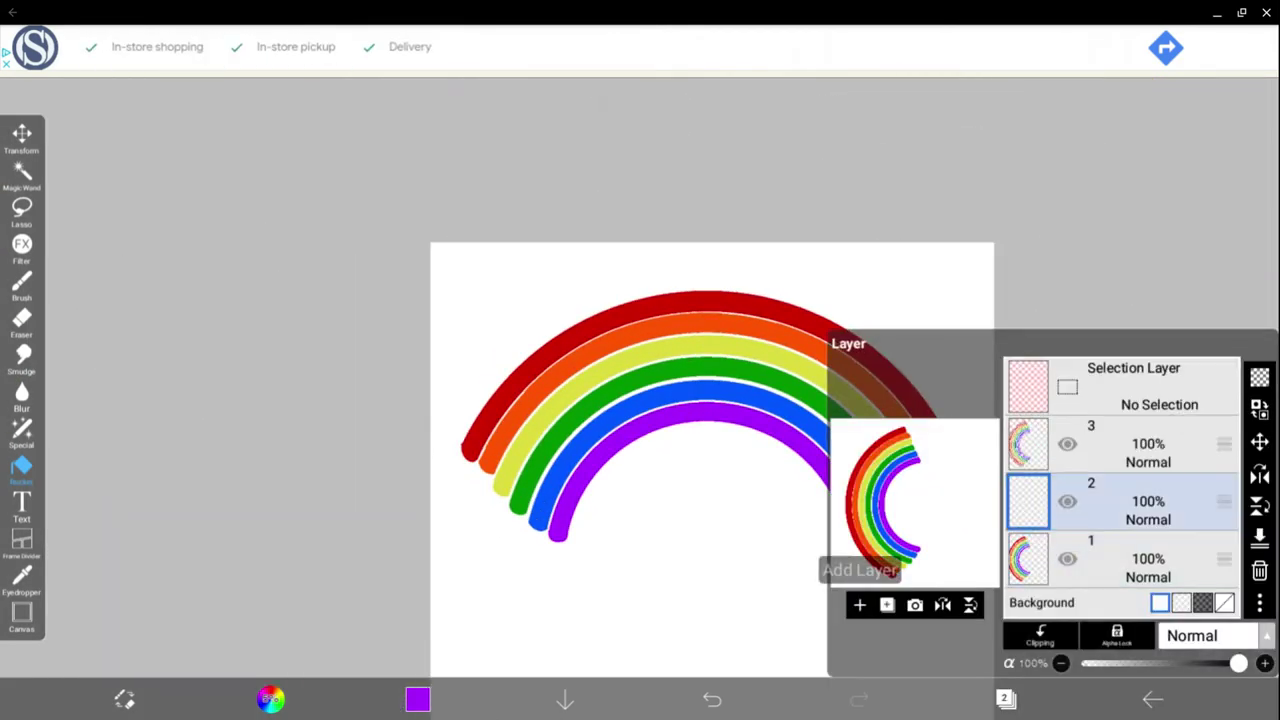
left_click_drag(1224, 501, 1224, 578)
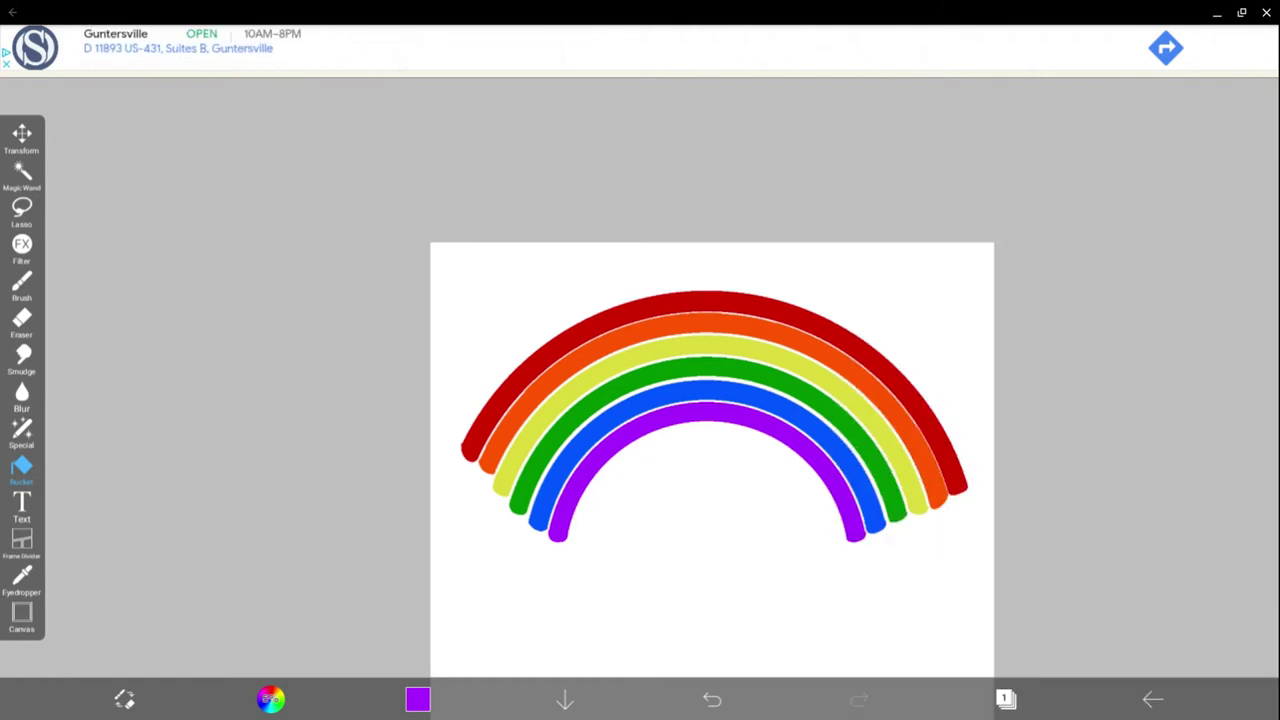
left_click(1005, 698)
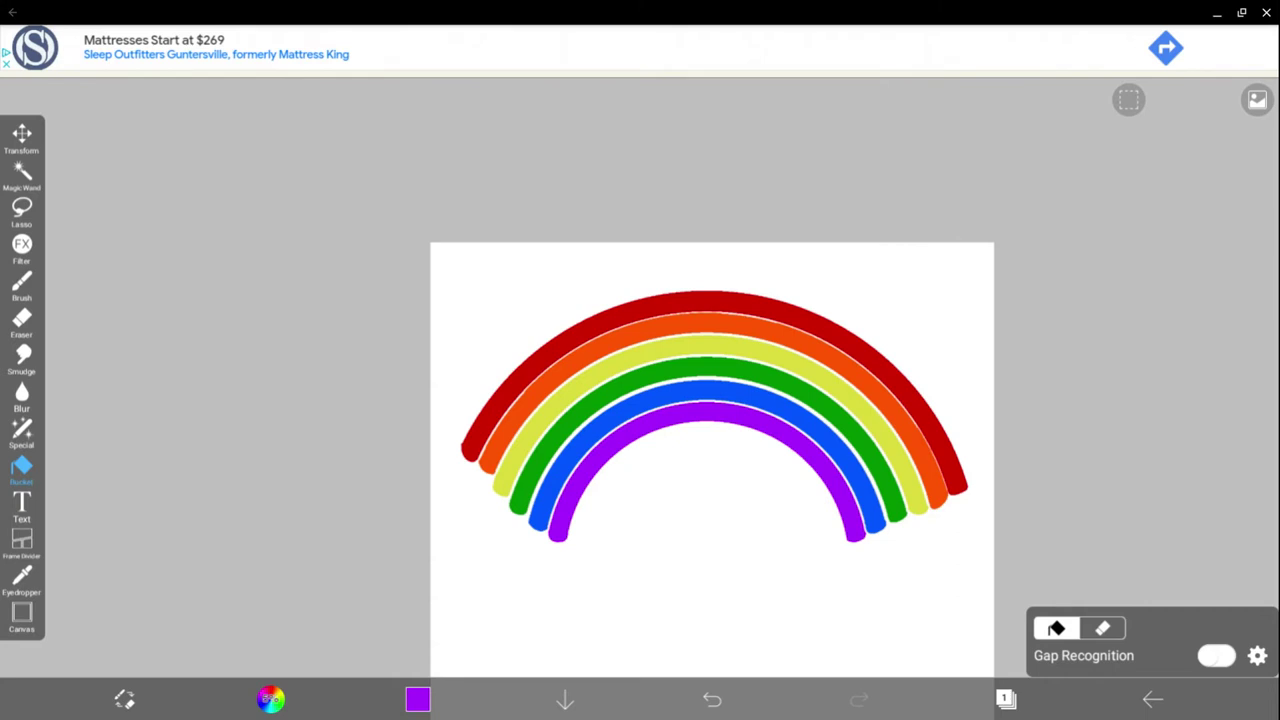
- Pick black and bucket-fill the bottom layer's white background solid black
left_click(22, 284)
left_click(418, 698)
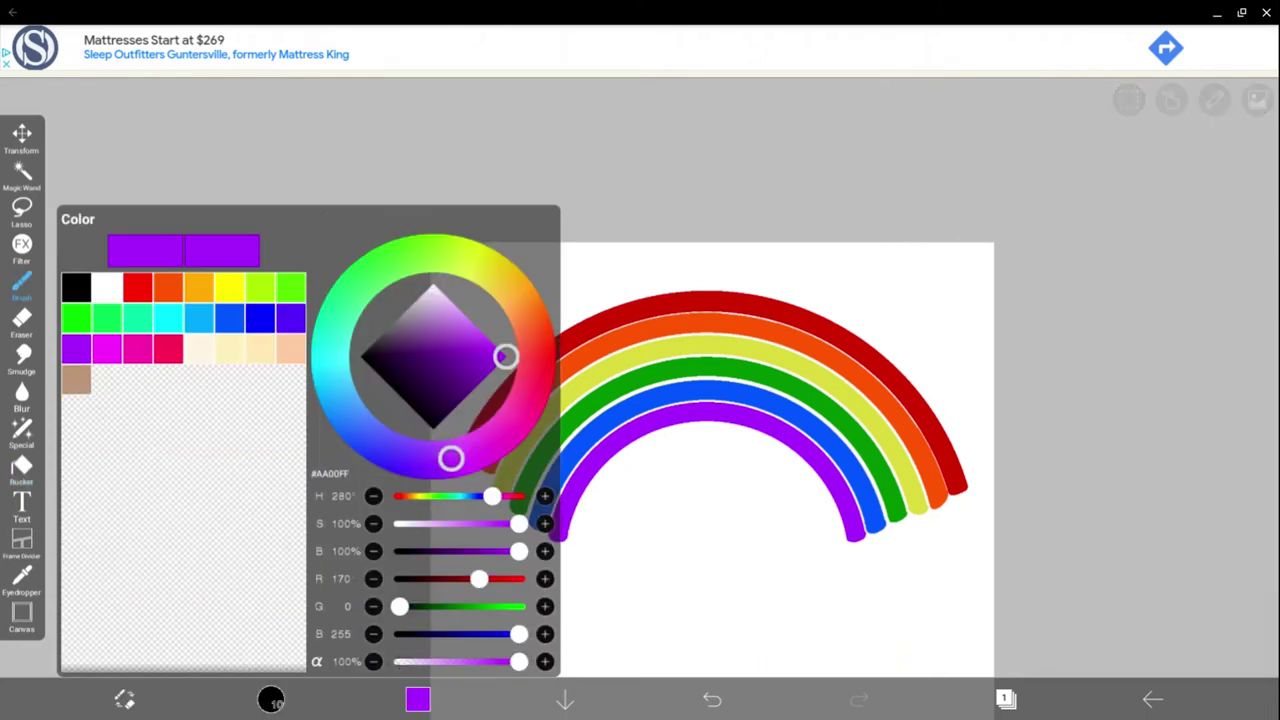
left_click(76, 288)
left_click(418, 698)
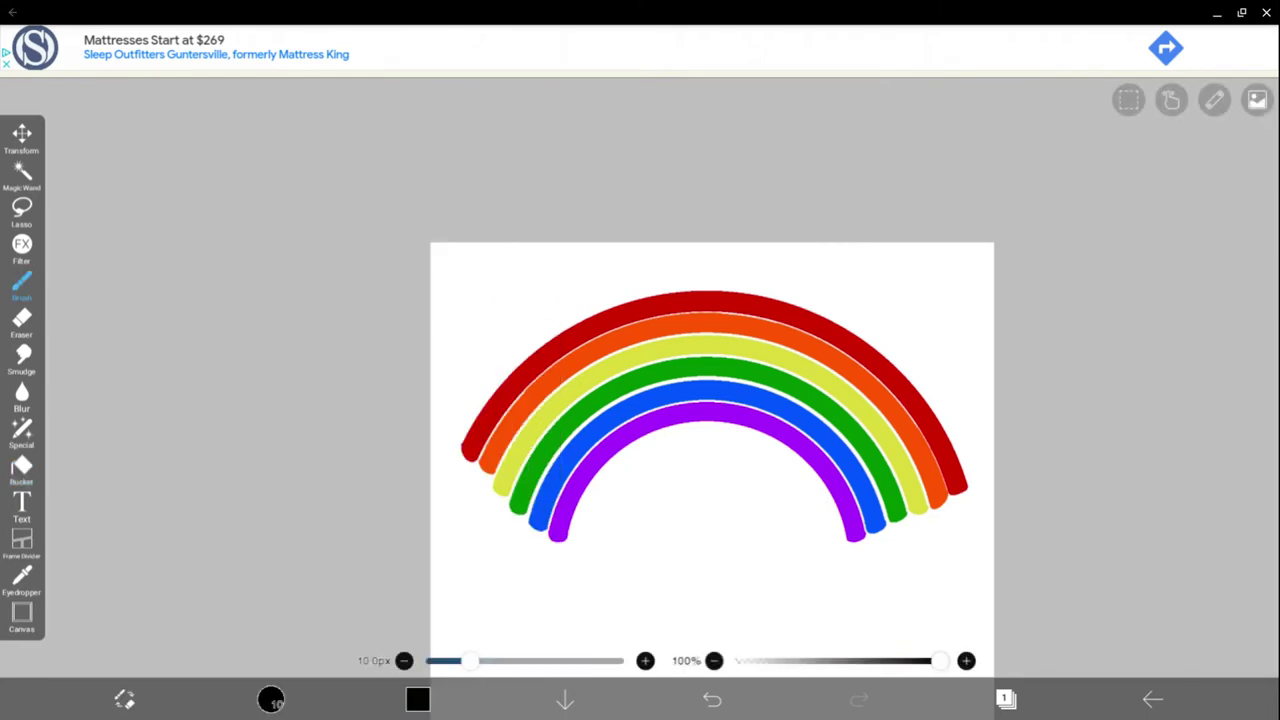
left_click(22, 470)
left_click(712, 600)
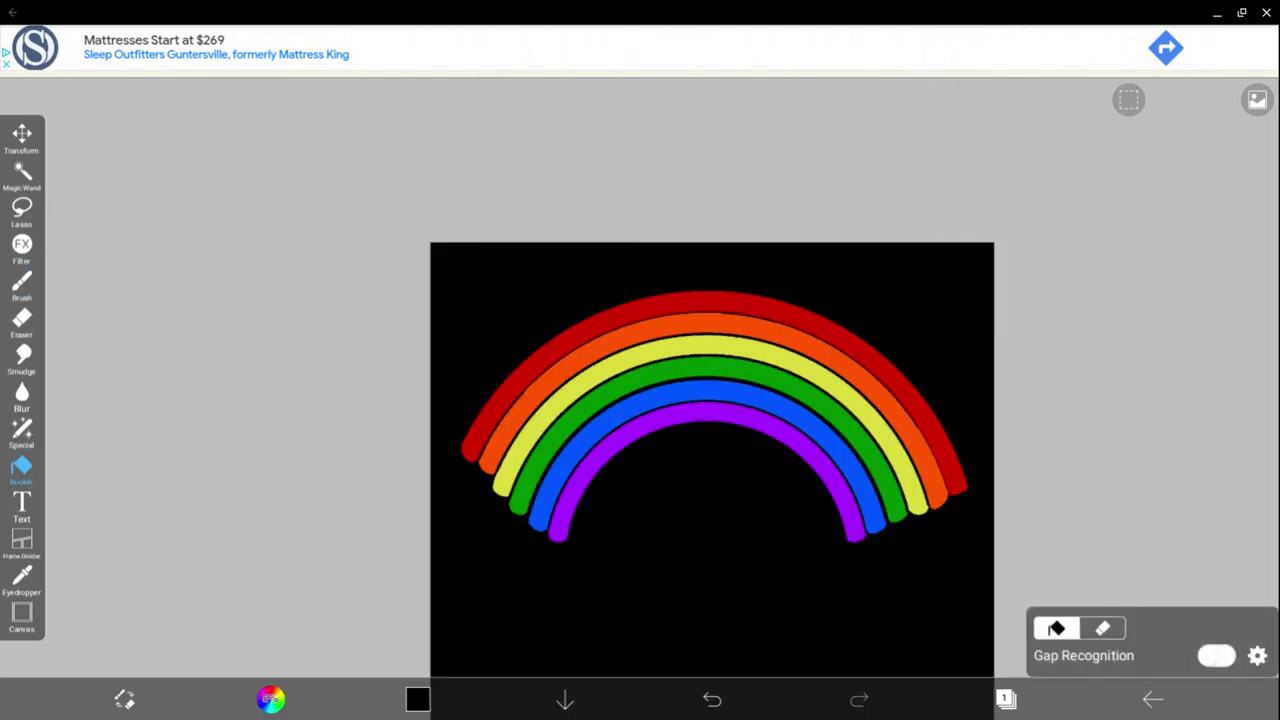
left_click(22, 284)
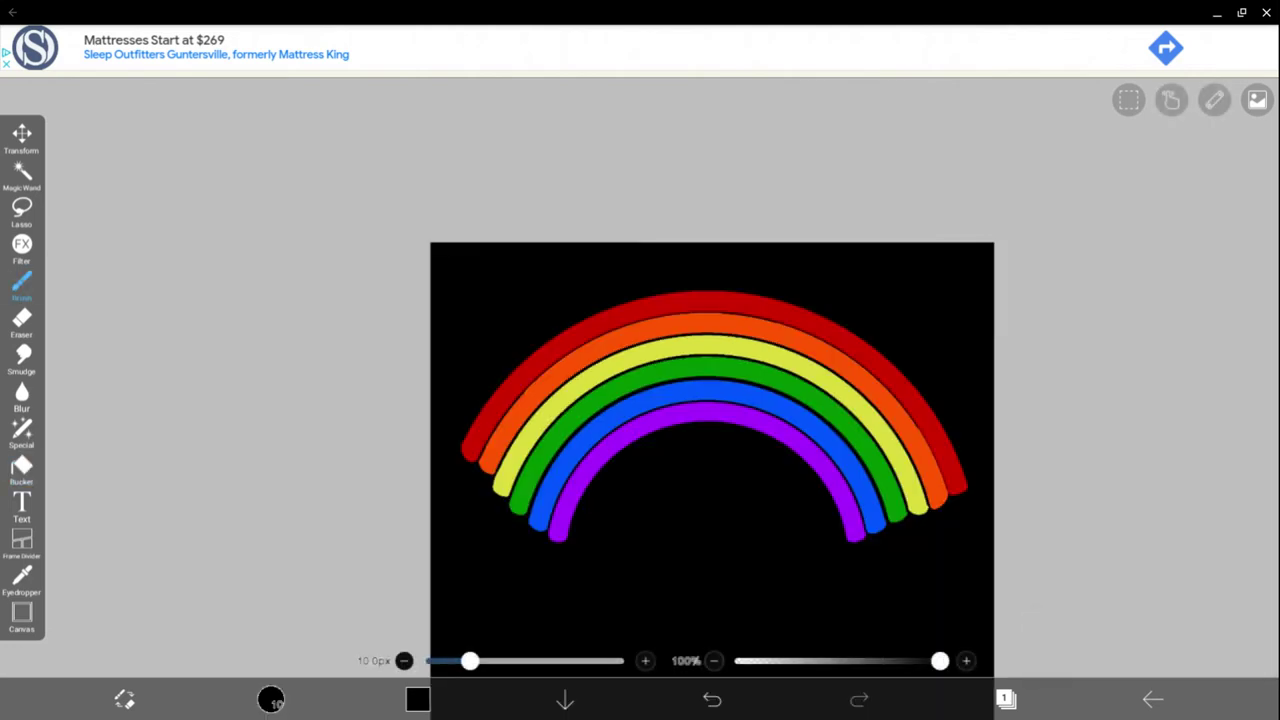
left_click(1005, 698)
- Add another empty layer and move it to the top, above the rainbow layers
left_click(859, 605)
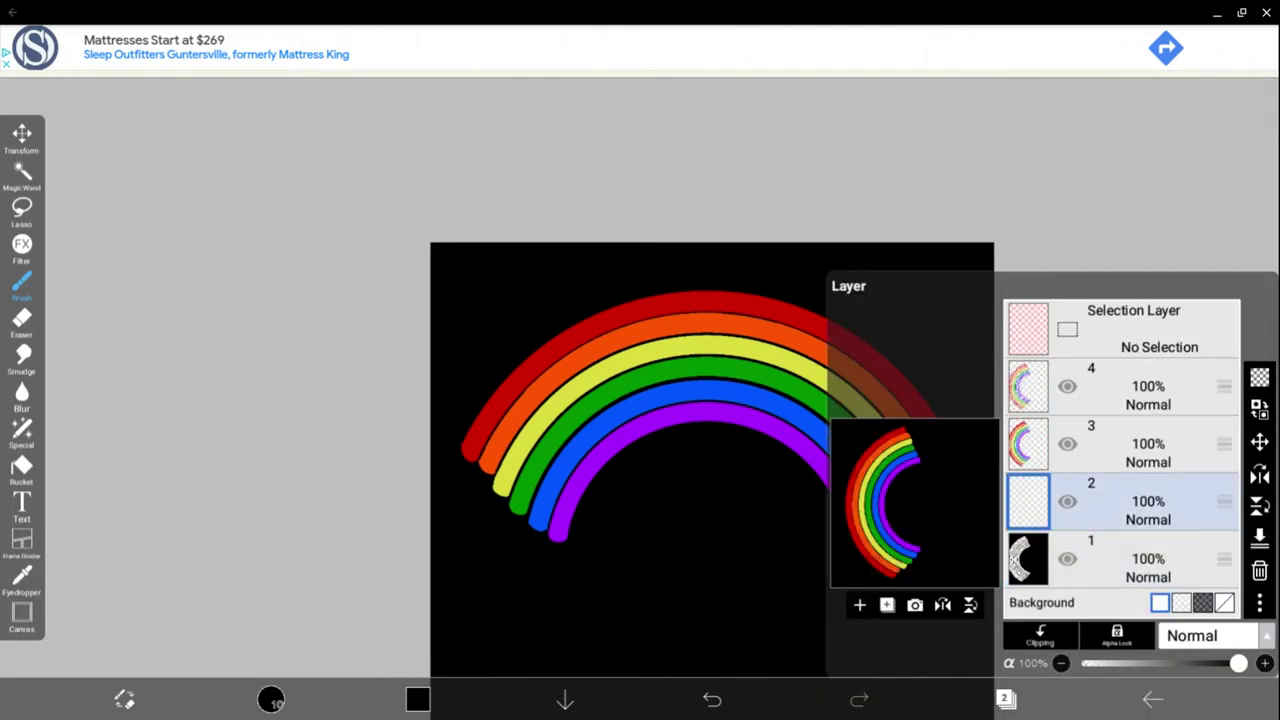
left_click_drag(1224, 501, 1224, 386)
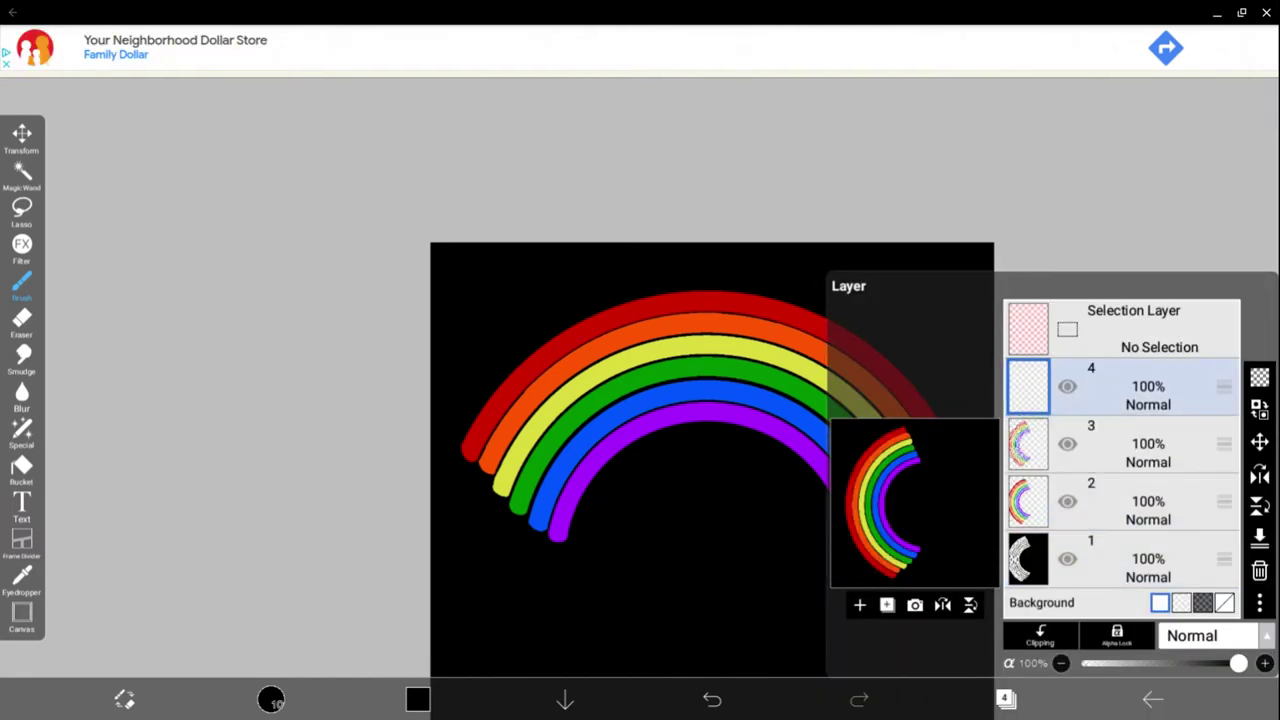
left_click(1005, 698)
scroll(768, 360, "down", 3)
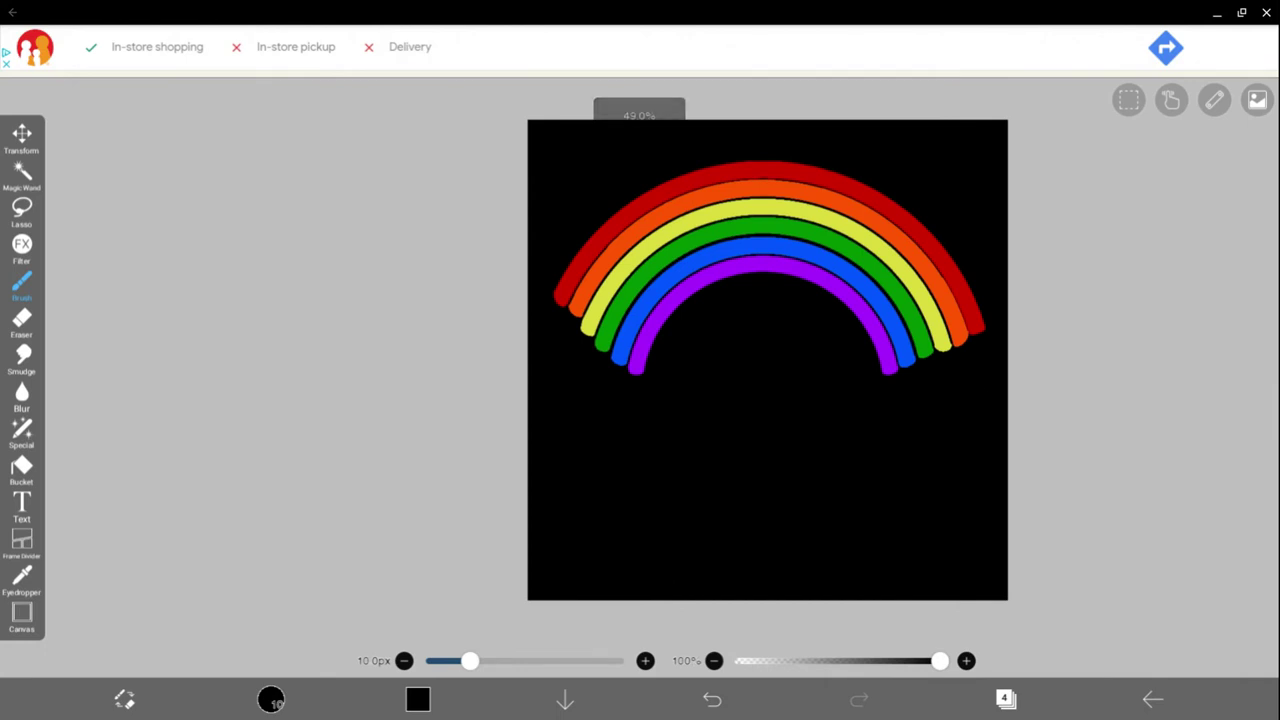
scroll(828, 365, "up", 3)
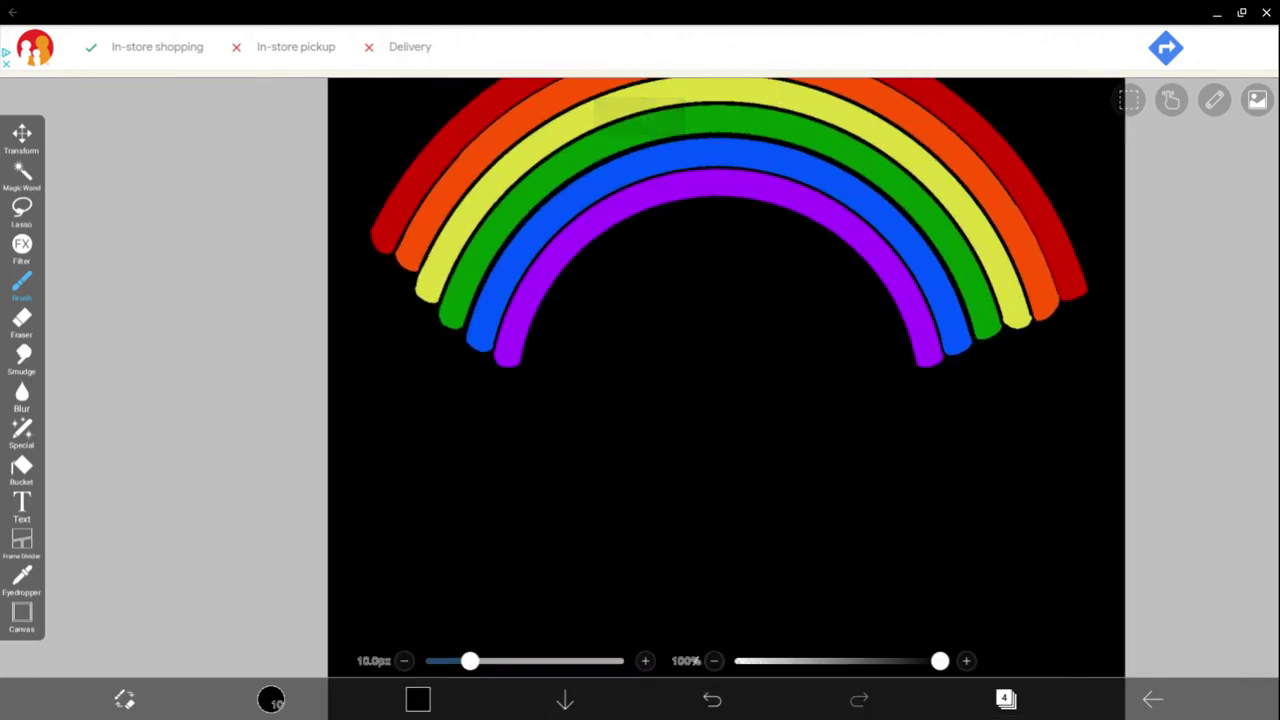
scroll(728, 380, "down", 3)
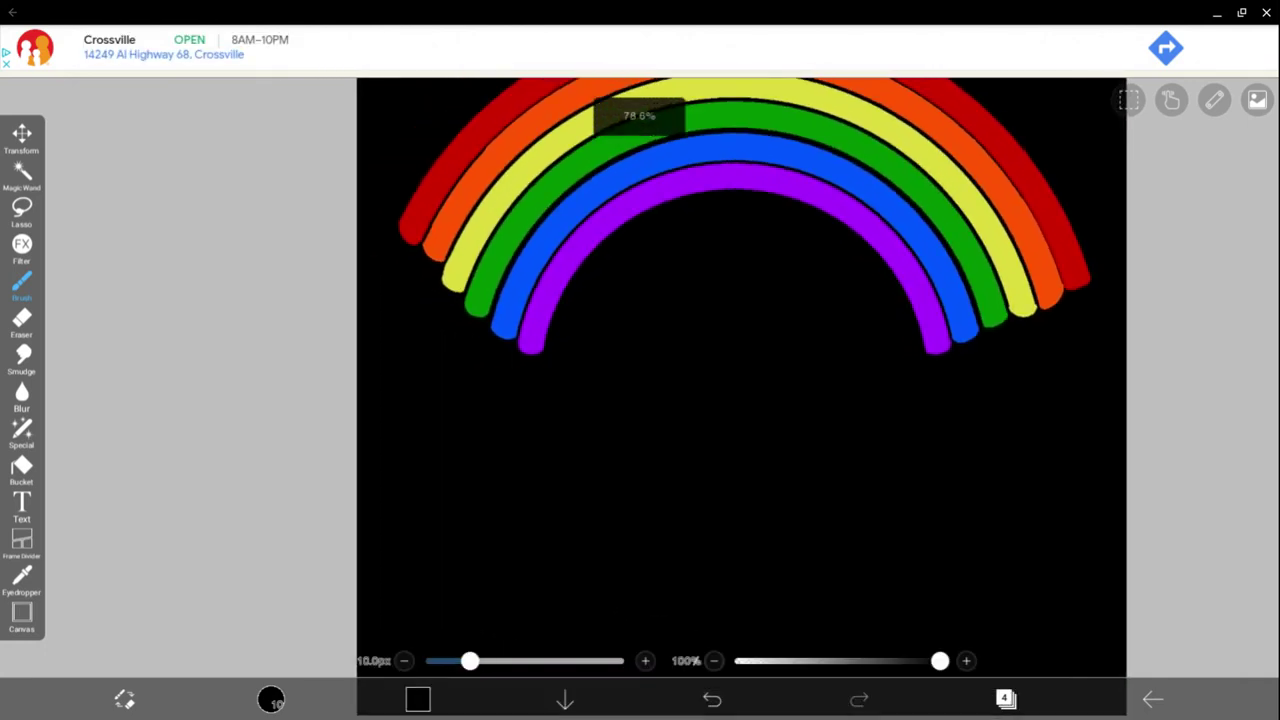
scroll(880, 350, "up", 3)
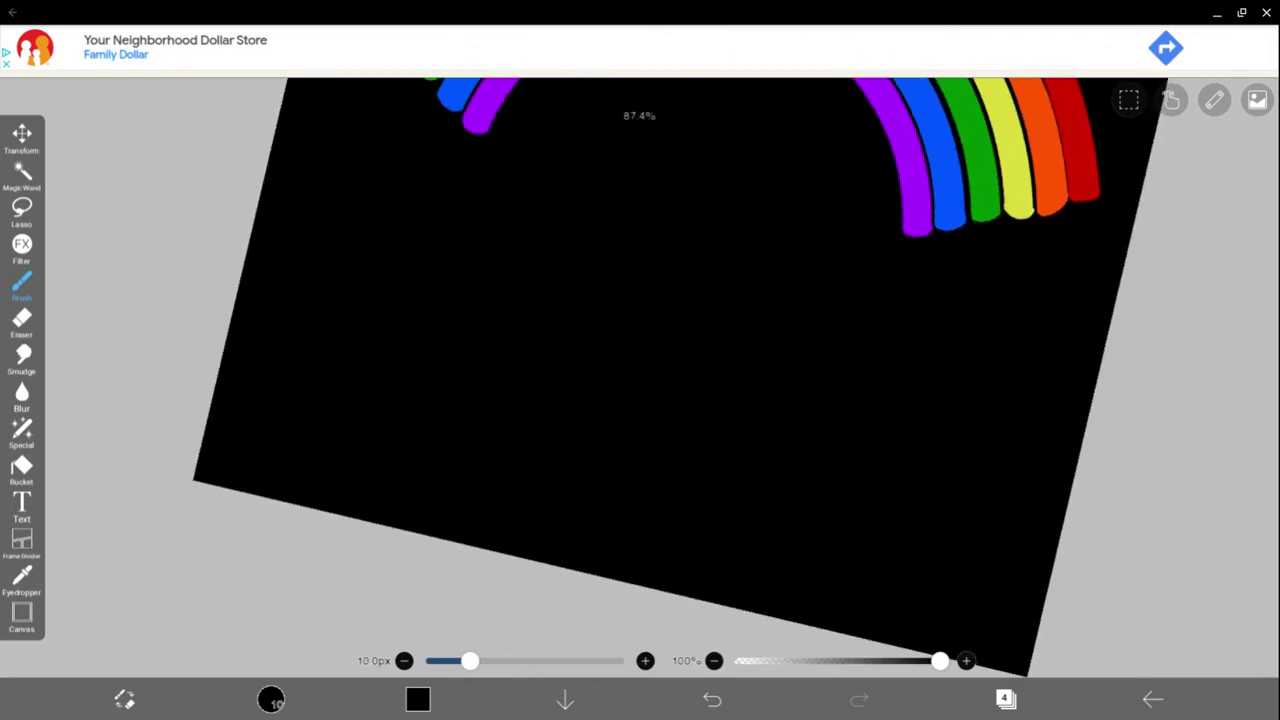
scroll(830, 310, "down", 3)
scroll(800, 350, "up", 3)
- Set the current colour to mint green #00FFAA, starting from cyan
left_click(418, 699)
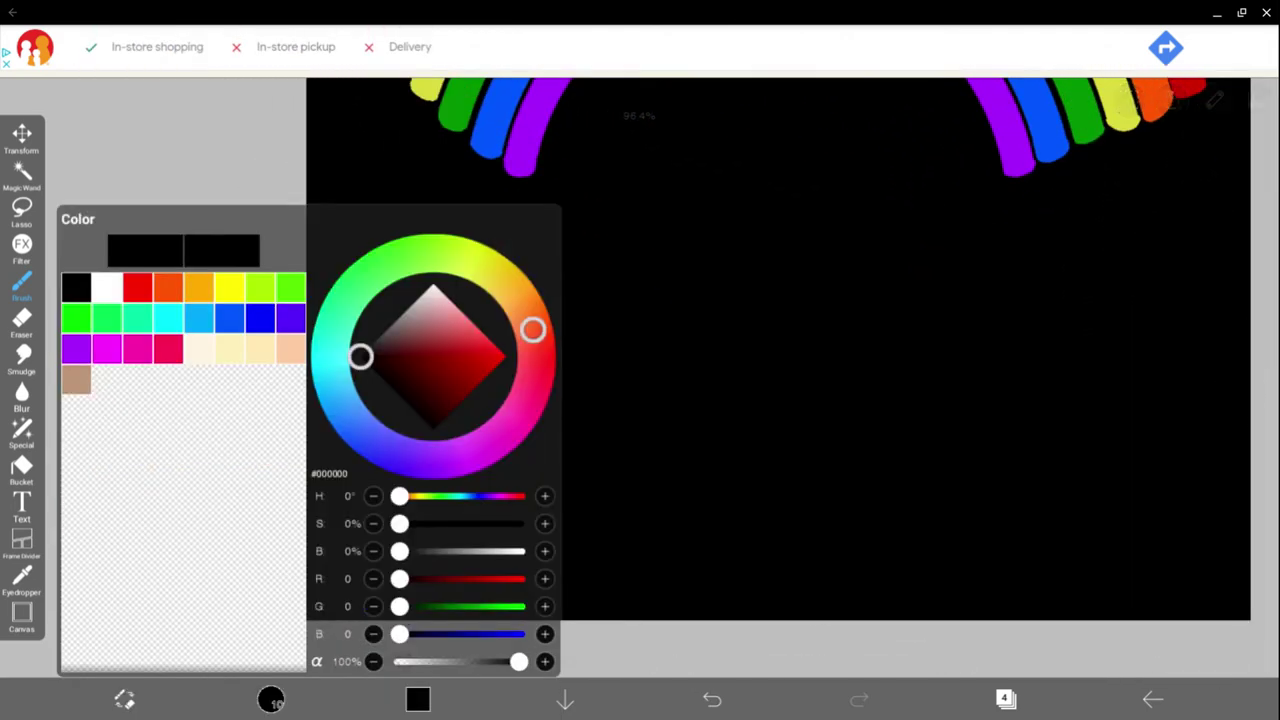
left_click(168, 318)
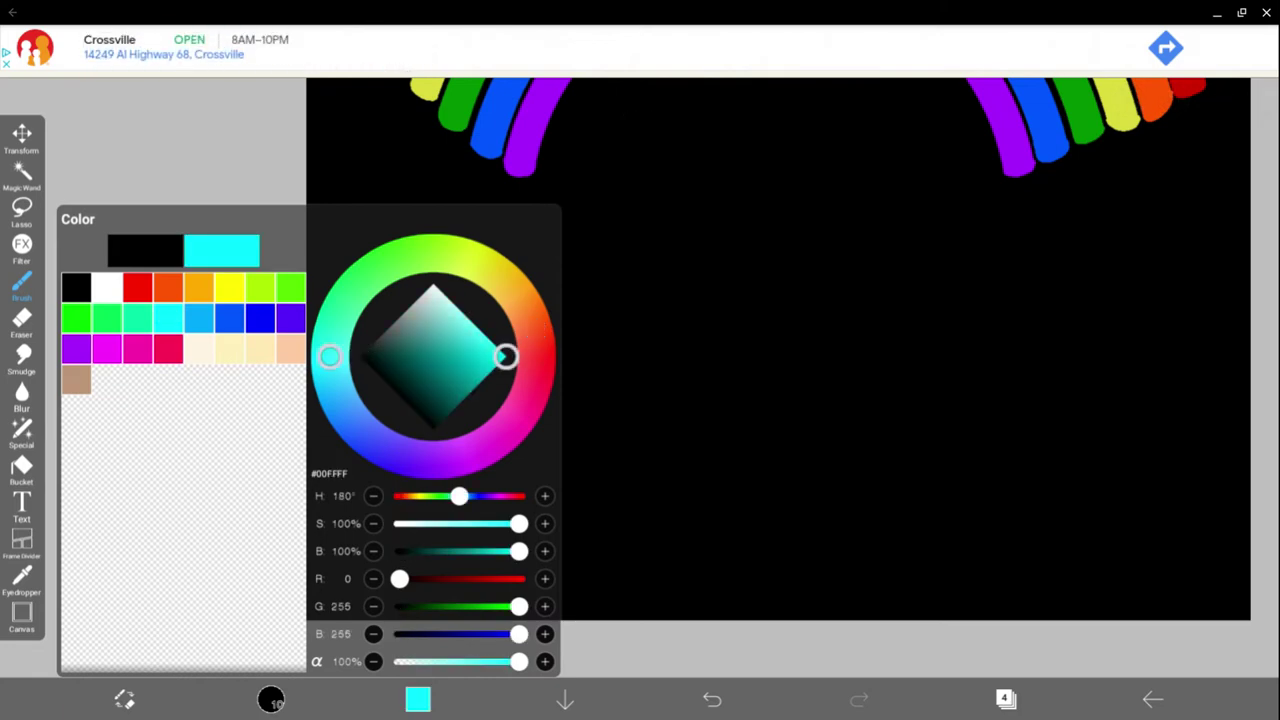
left_click(137, 318)
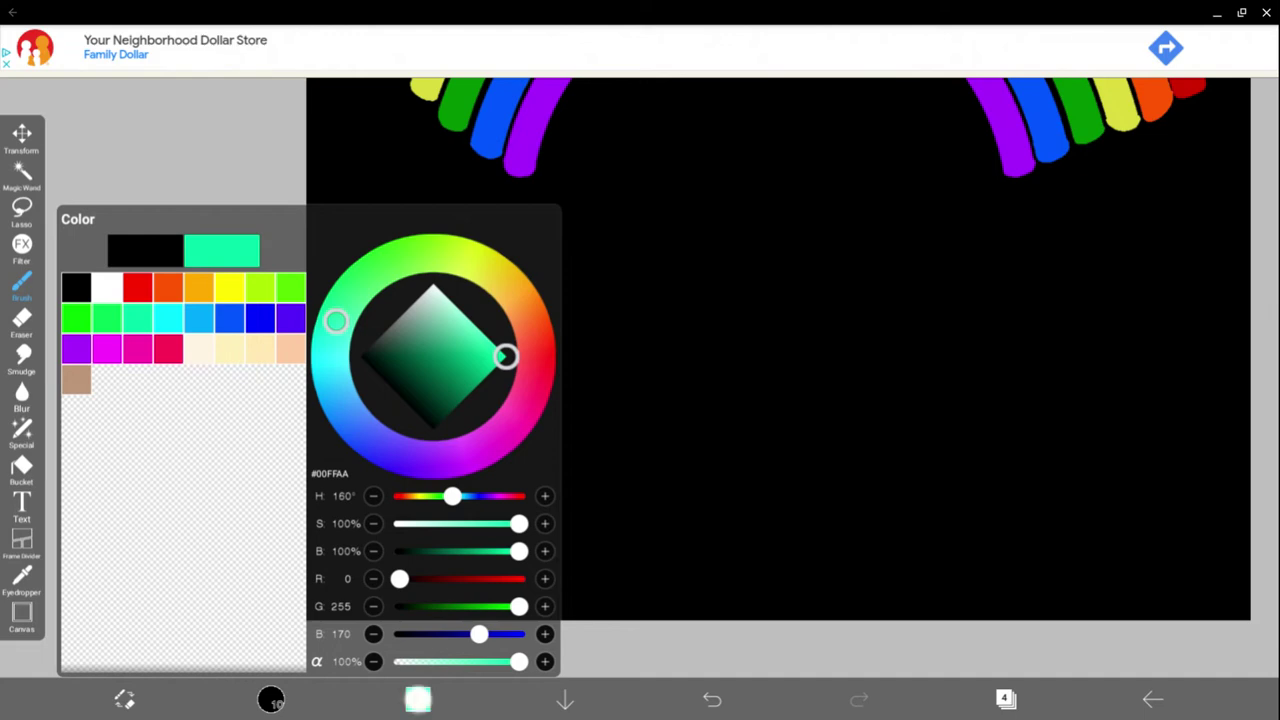
left_click(418, 699)
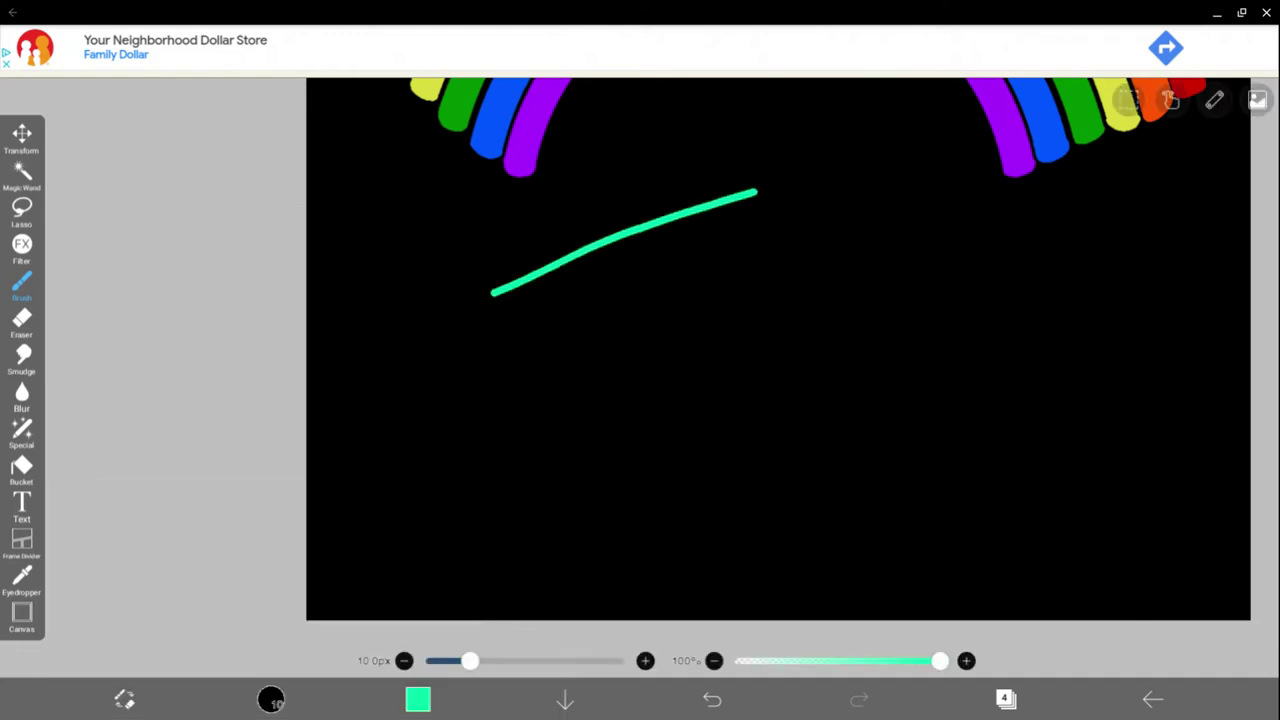
- Undo the mint test stroke, make layer 1 active, and bucket-fill its background mint
left_click(712, 699)
left_click(1006, 699)
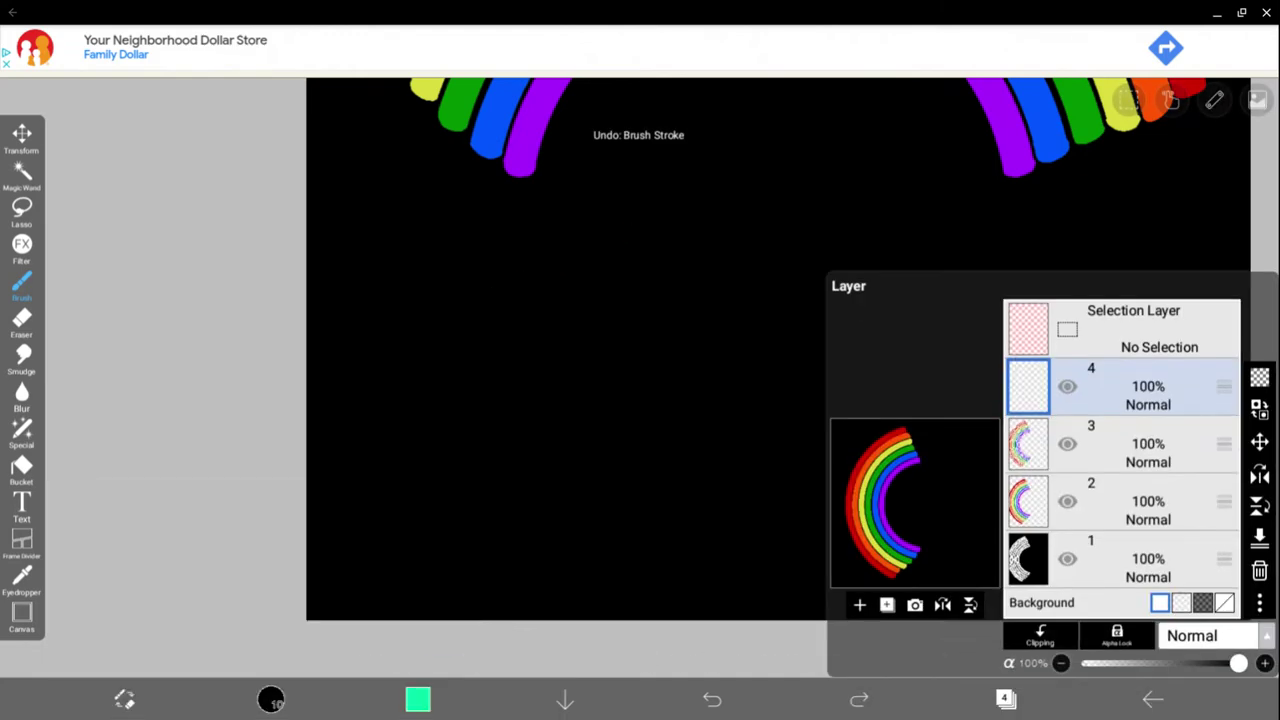
left_click(1114, 549)
left_click(1006, 699)
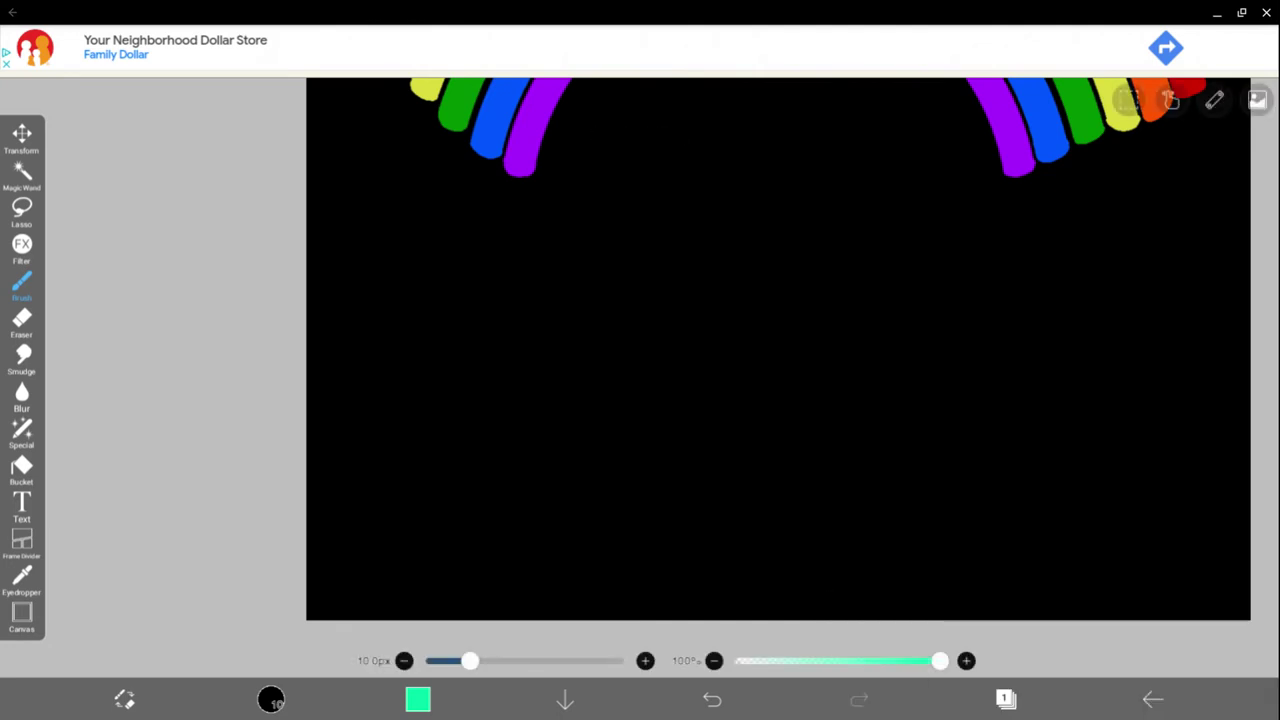
scroll(778, 348, "down", 5)
left_click(21, 466)
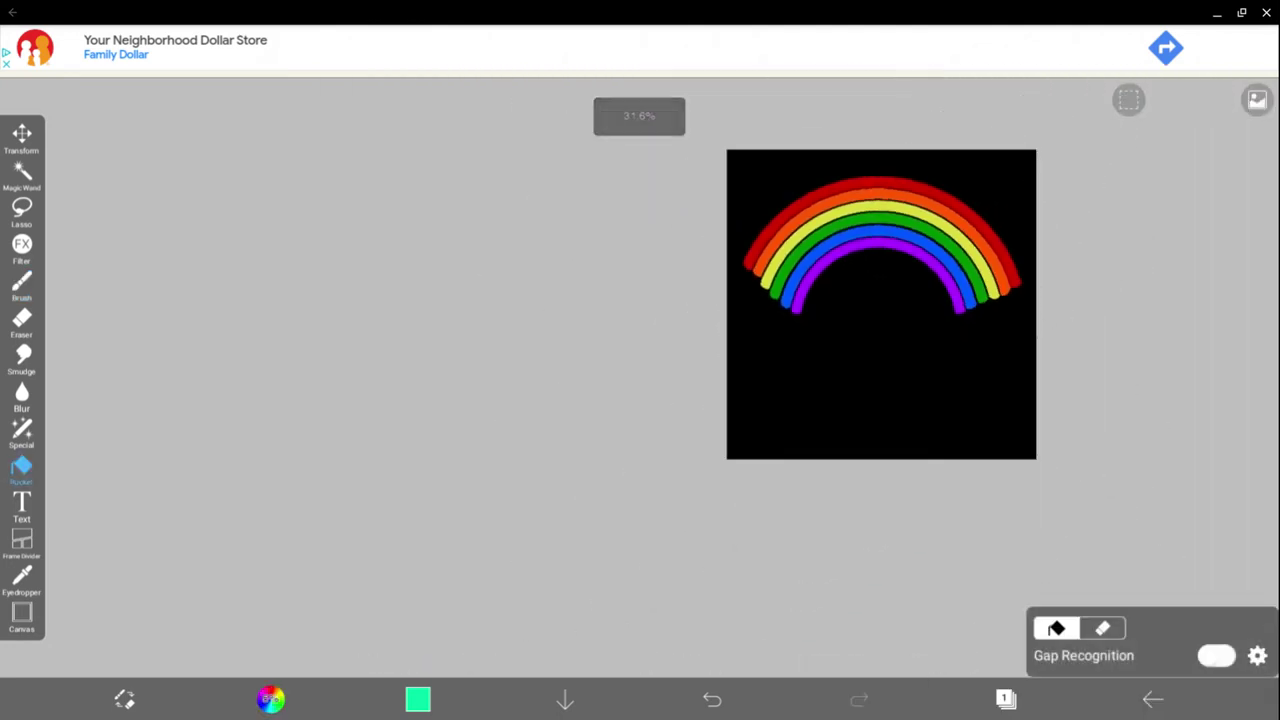
left_click(880, 380)
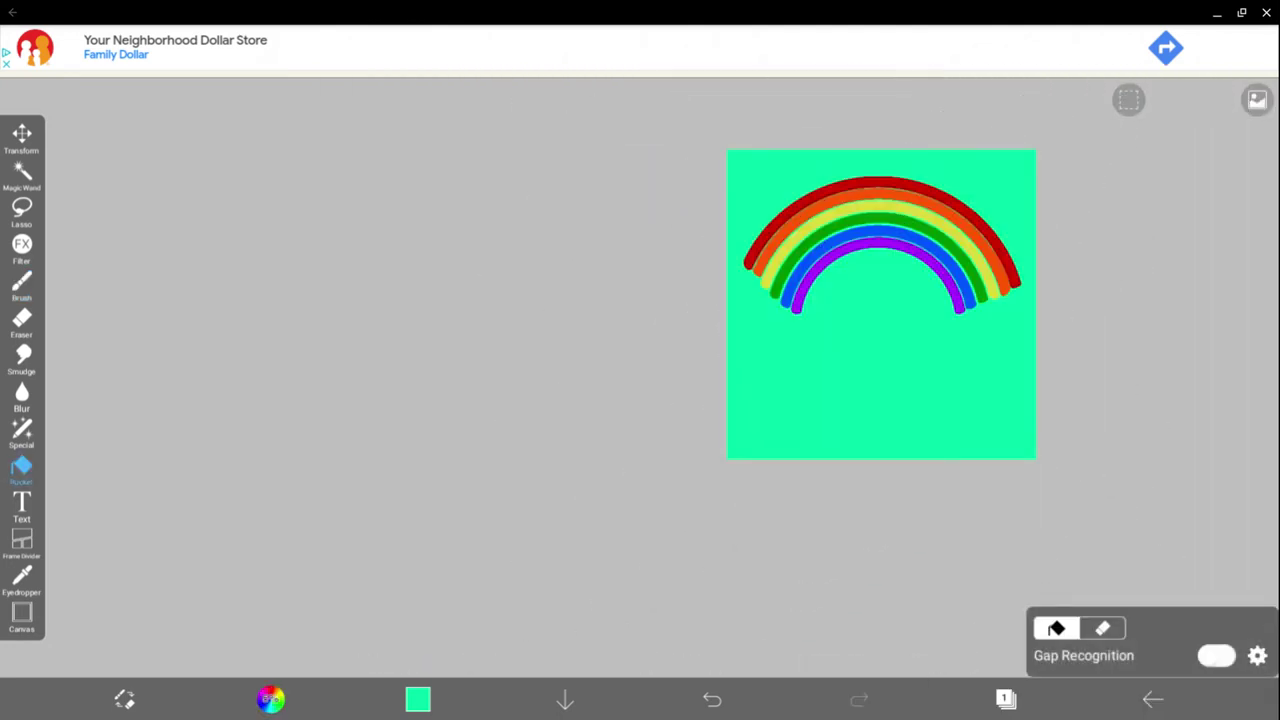
- Switch the colour back to black and undo the trial mint background fill
left_click(1057, 628)
left_click(1237, 594)
left_click(21, 282)
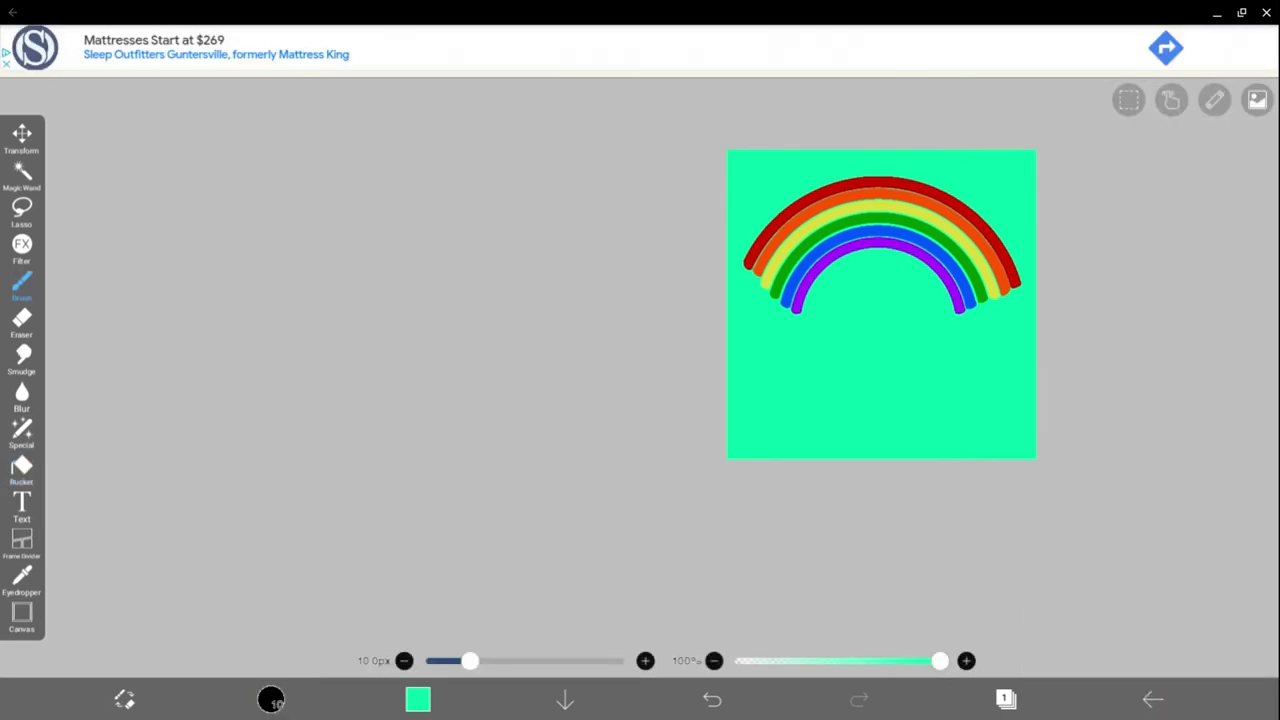
left_click(418, 699)
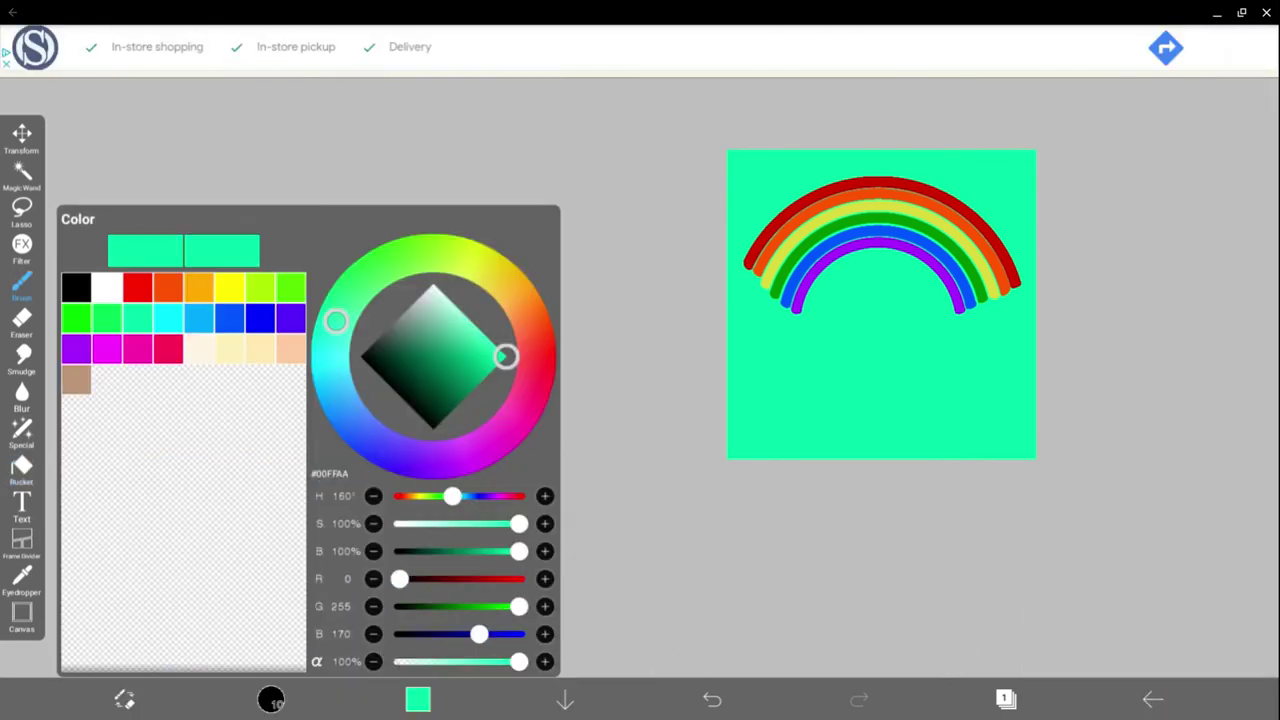
left_click_drag(505, 357, 491, 371)
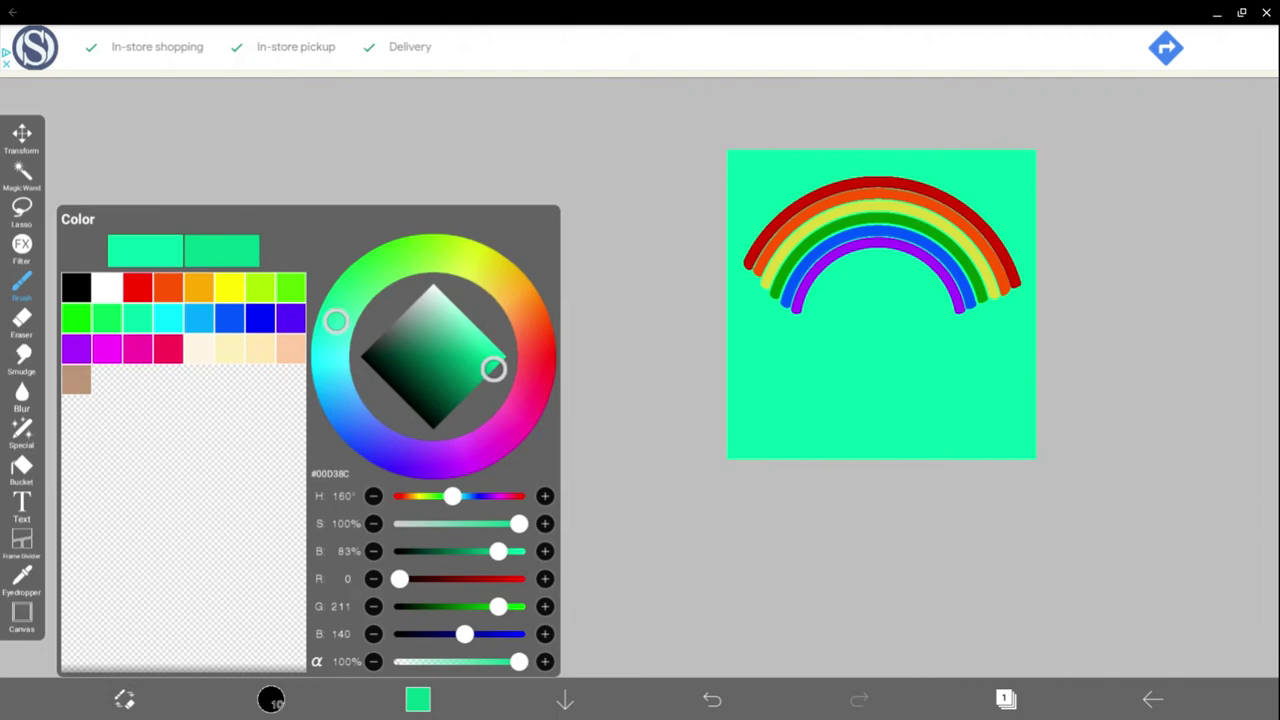
left_click(76, 288)
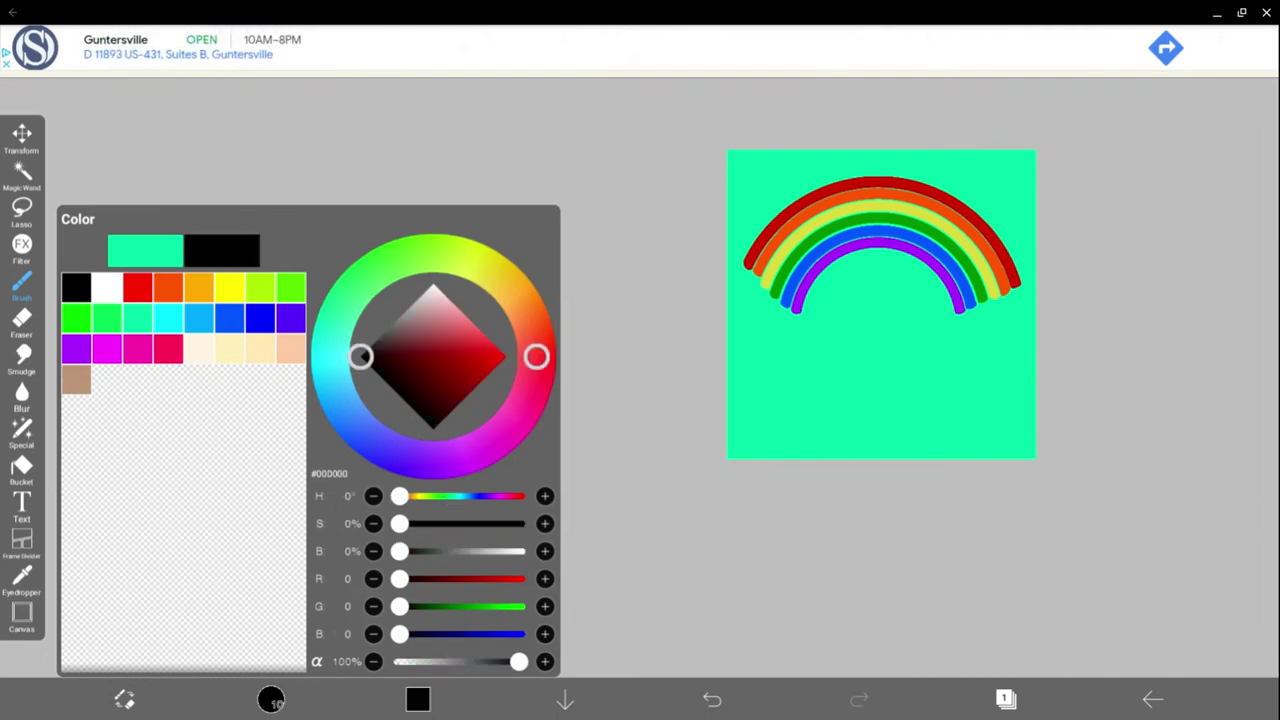
left_click(712, 699)
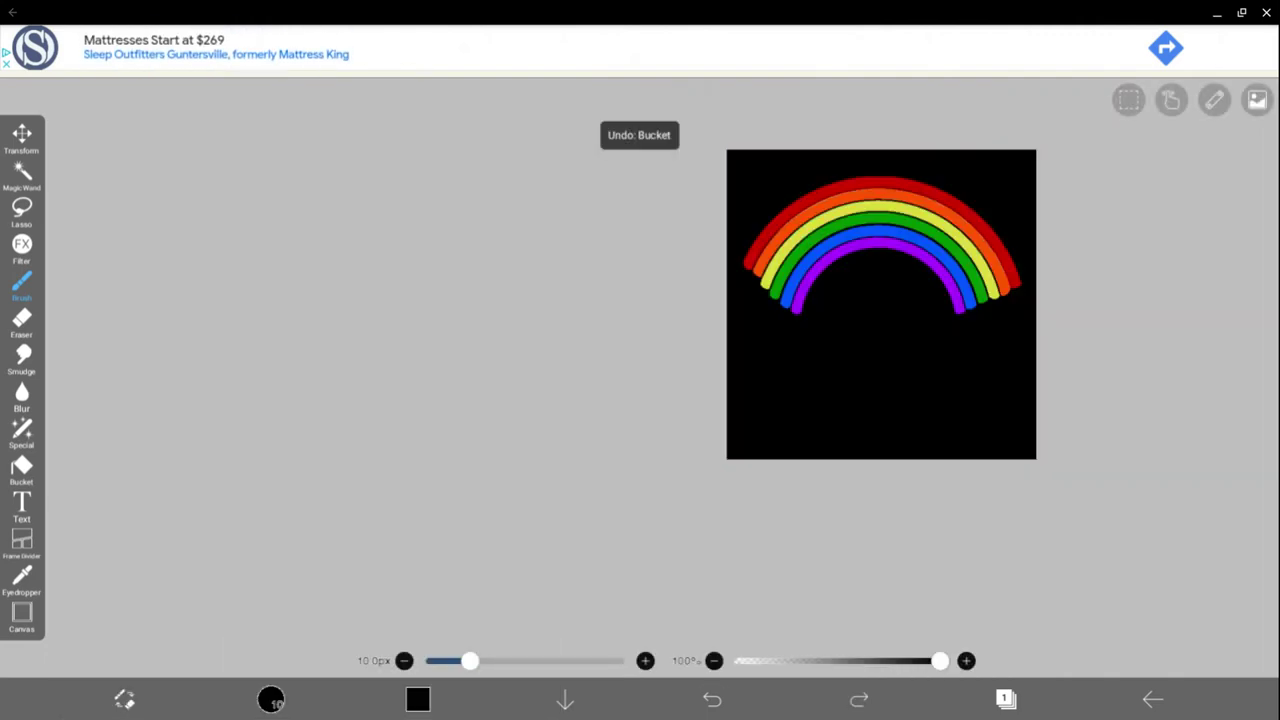
- Paint broad white scribbles over the lower right of the black background
left_click(22, 287)
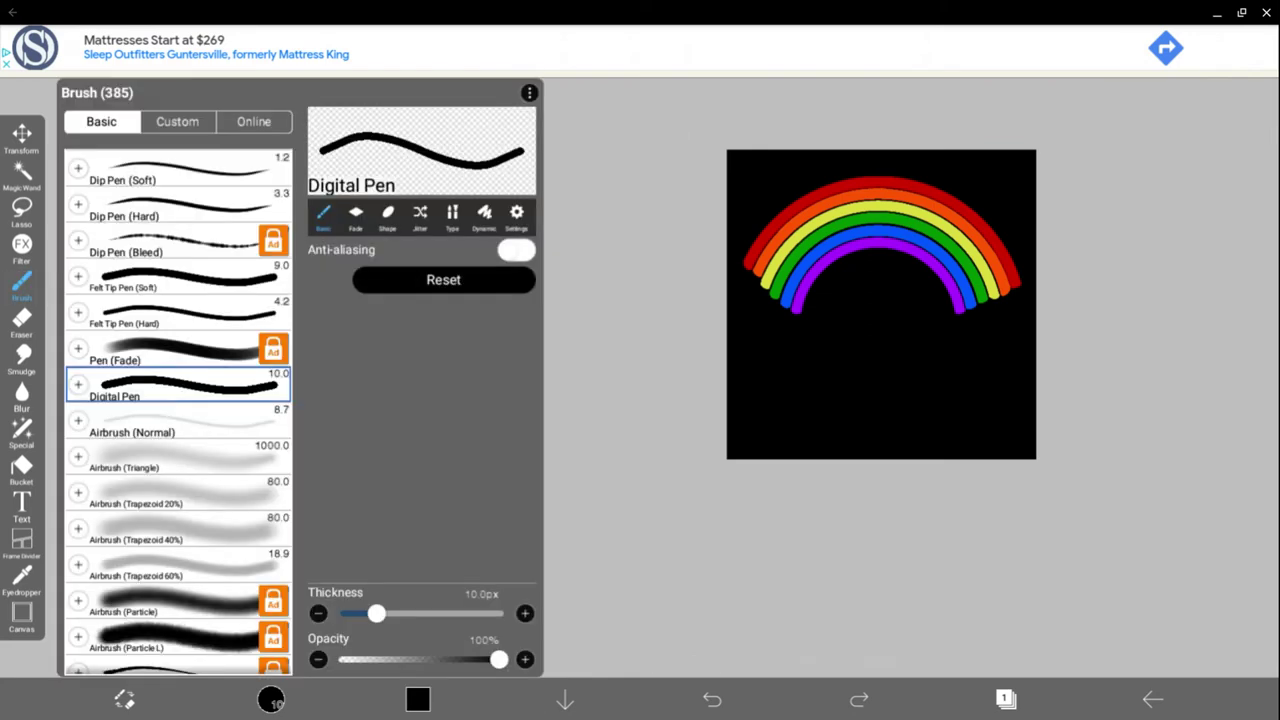
left_click(418, 699)
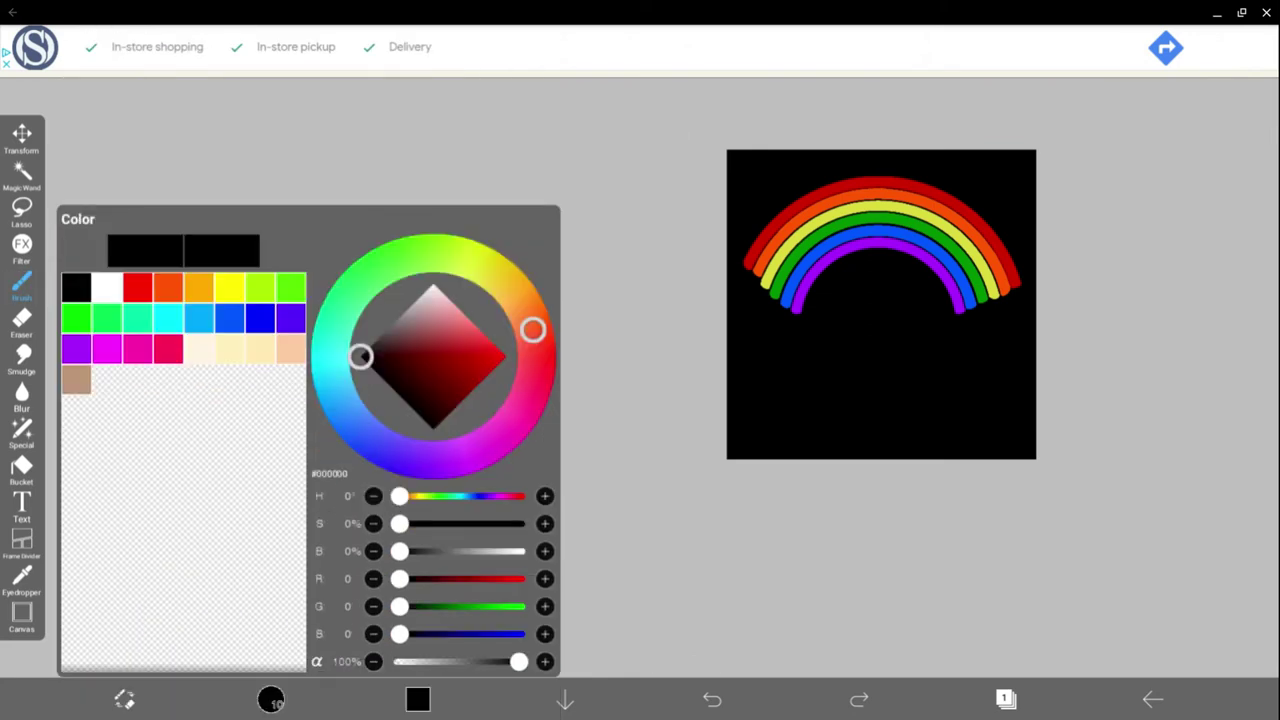
left_click(106, 288)
left_click(418, 699)
mouse_move(848, 440)
left_mouse_down()
mouse_move(1010, 385)
mouse_move(912, 397)
left_mouse_up()
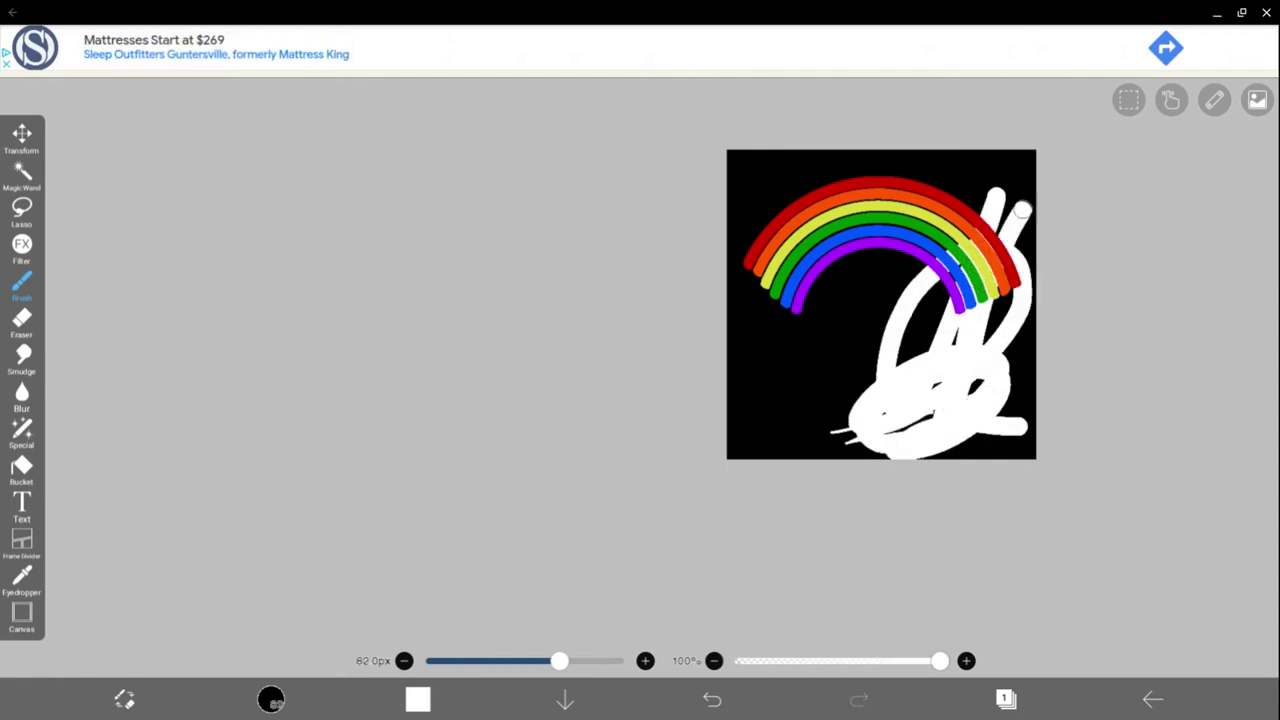
- Paint medium grey loops on the left side of the canvas
left_click(418, 699)
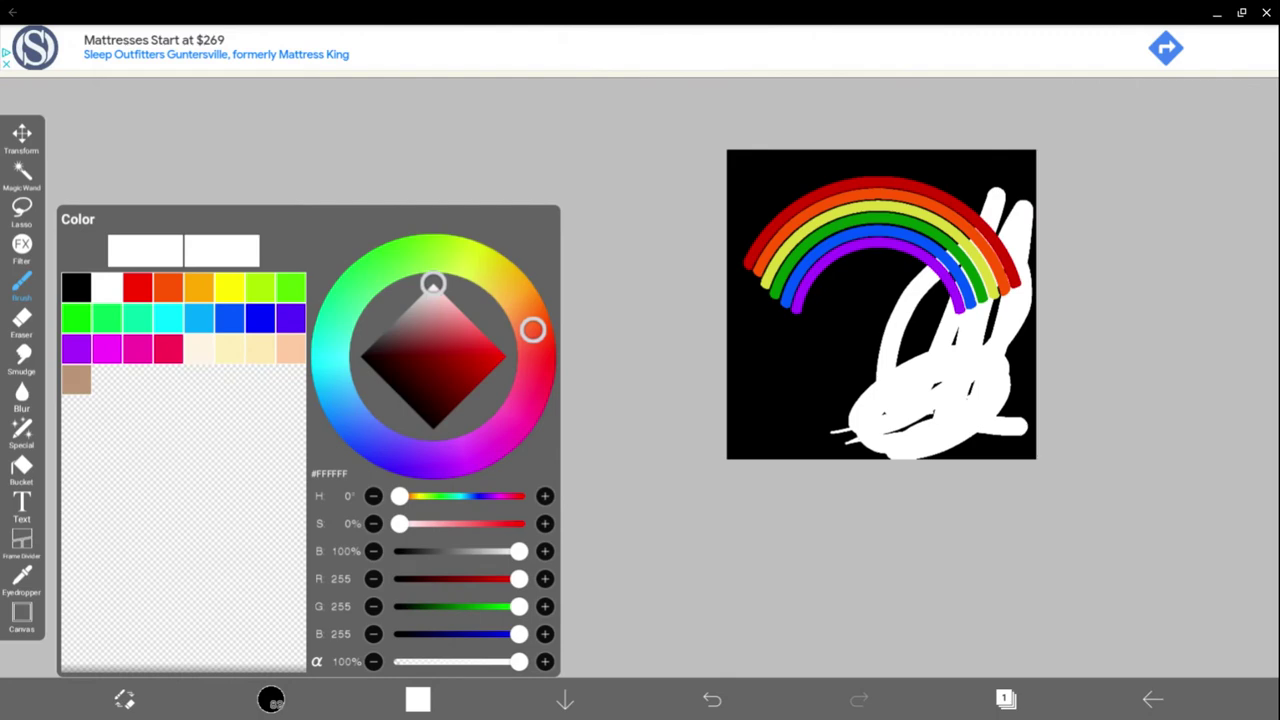
left_click(76, 288)
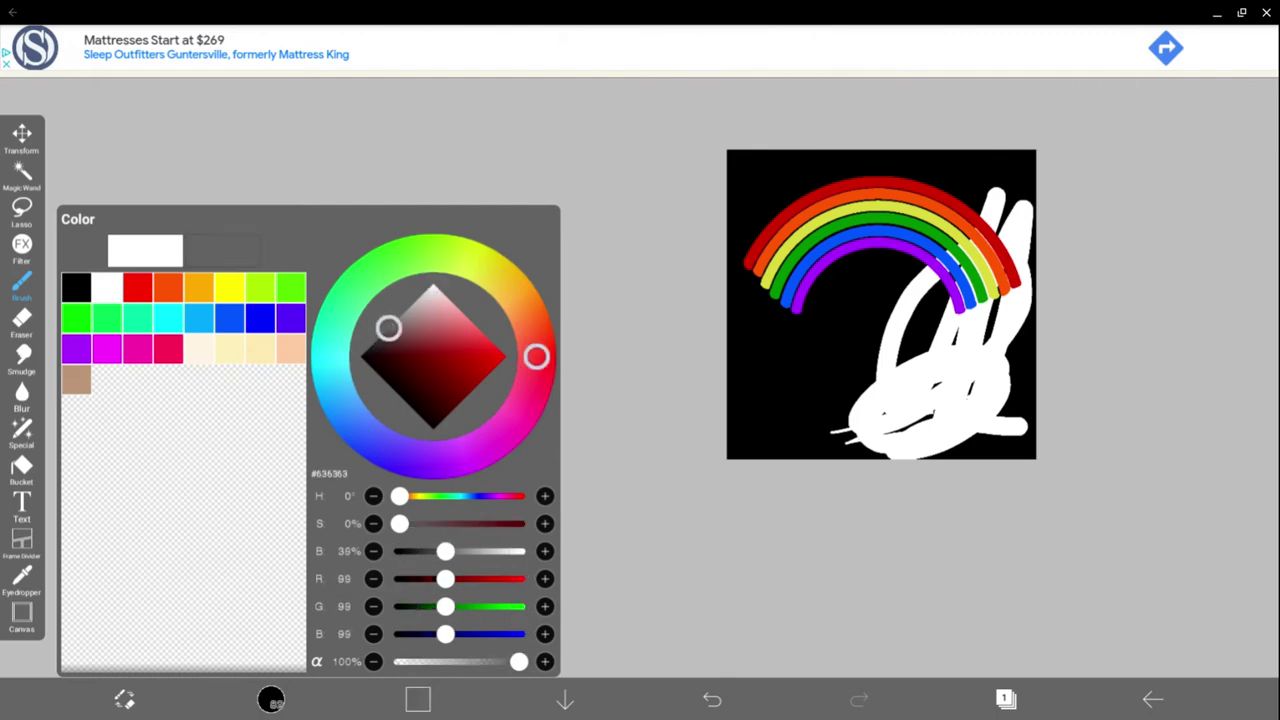
left_click(640, 400)
mouse_move(745, 365)
left_mouse_down()
mouse_move(857, 365)
mouse_move(748, 276)
left_mouse_up()
- Paint light grey streaks across the top and middle of the background
left_click(271, 699)
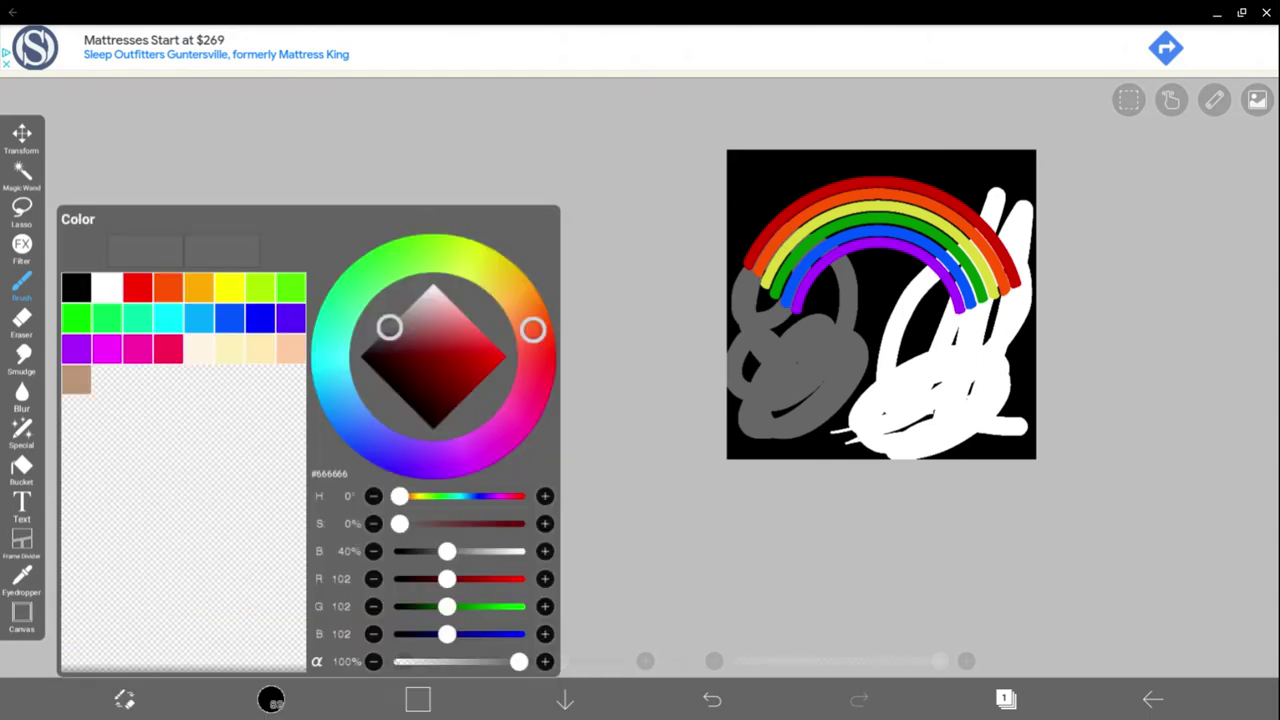
mouse_move(389, 328)
left_mouse_down()
mouse_move(418, 298)
mouse_move(403, 311)
left_mouse_up()
left_click(271, 699)
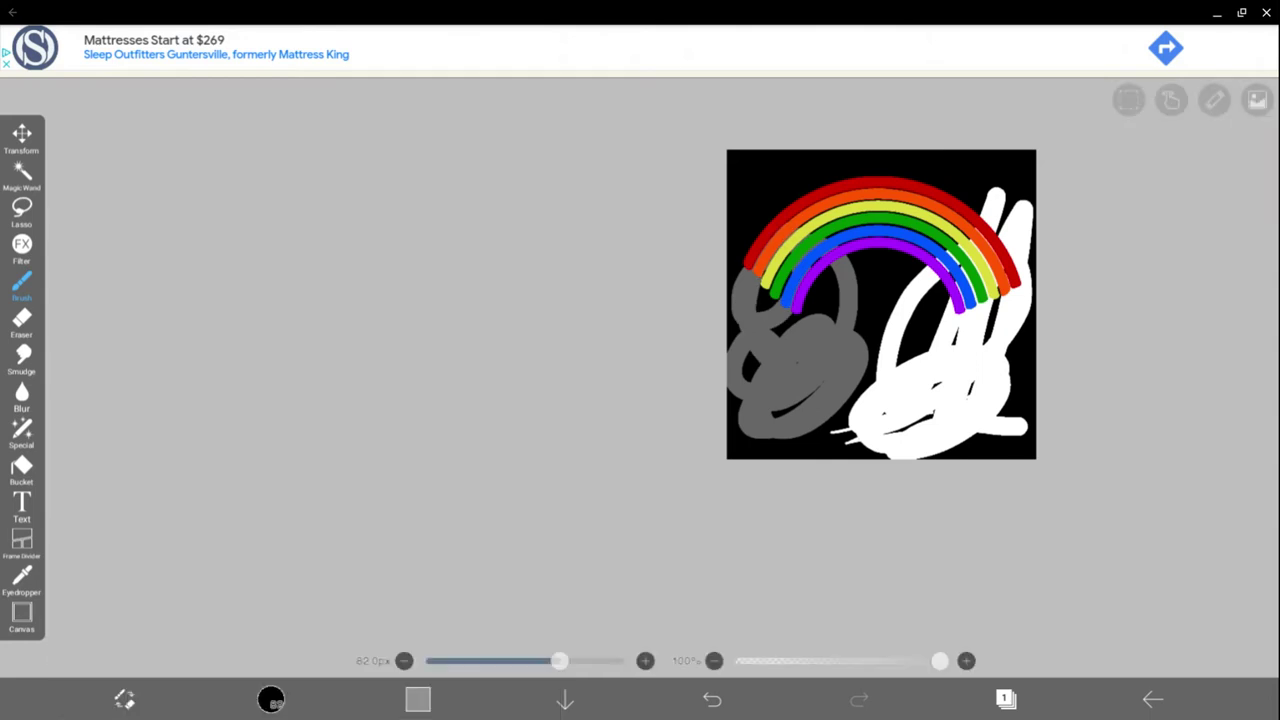
mouse_move(885, 152)
left_mouse_down()
mouse_move(757, 177)
mouse_move(697, 214)
mouse_move(1030, 300)
mouse_move(790, 405)
left_mouse_up()
- Select Smudge, undo a stray Blur stroke, and smear the lower scribbles together
left_click(22, 355)
left_click(22, 393)
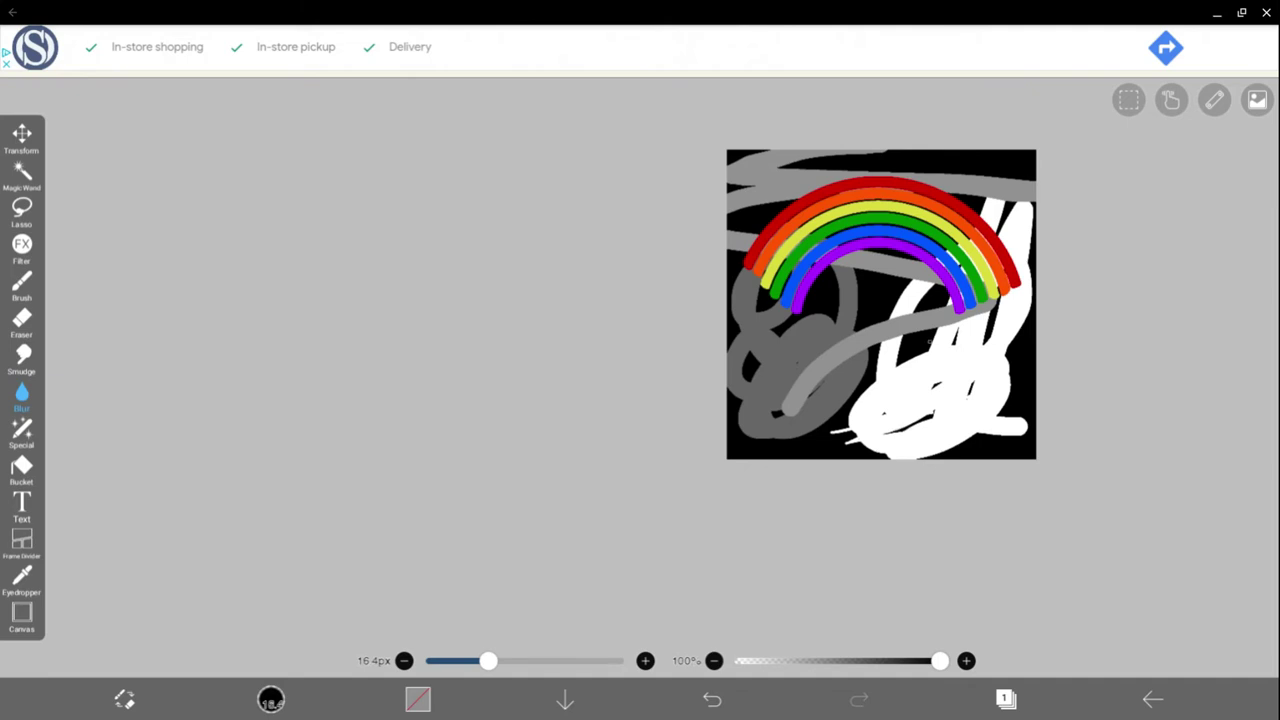
key("ctrl+z")
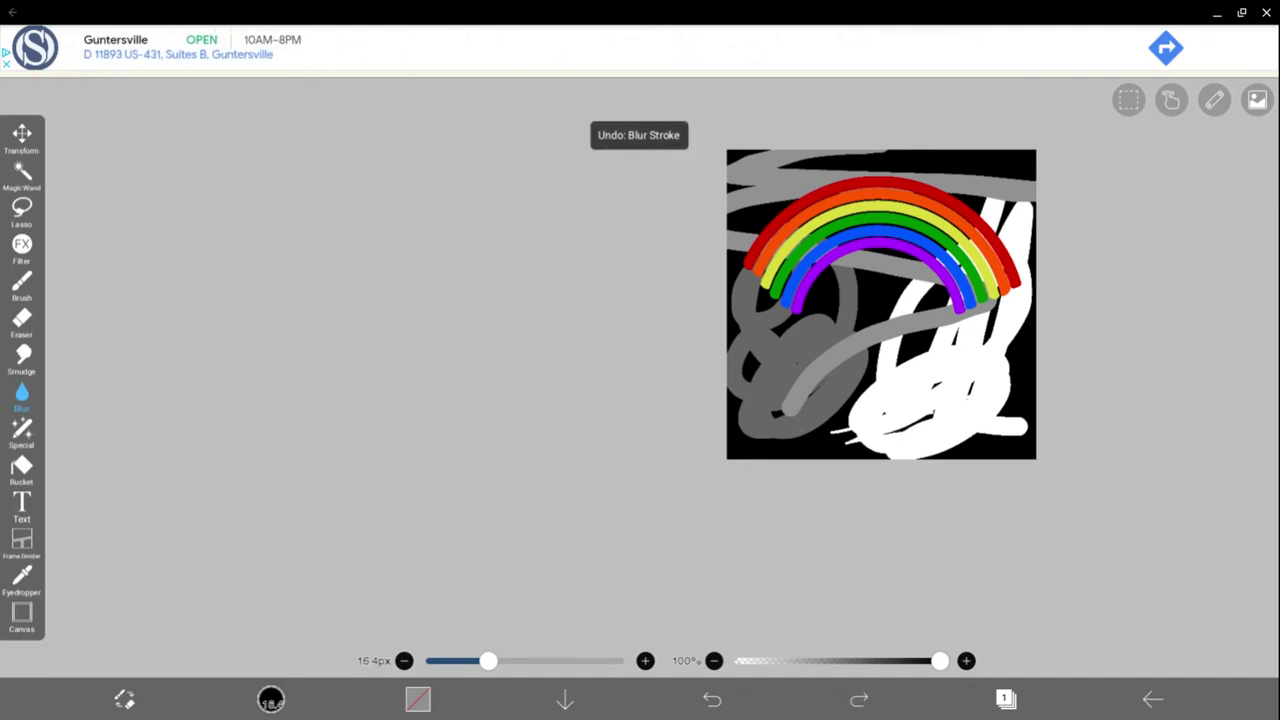
left_click(22, 355)
left_click_drag(1000, 410, 880, 365)
left_click_drag(930, 430, 800, 390)
mouse_move(940, 320)
left_mouse_down()
mouse_move(850, 425)
mouse_move(955, 320)
left_mouse_up()
left_click_drag(870, 390, 860, 265)
left_click_drag(875, 350, 985, 220)
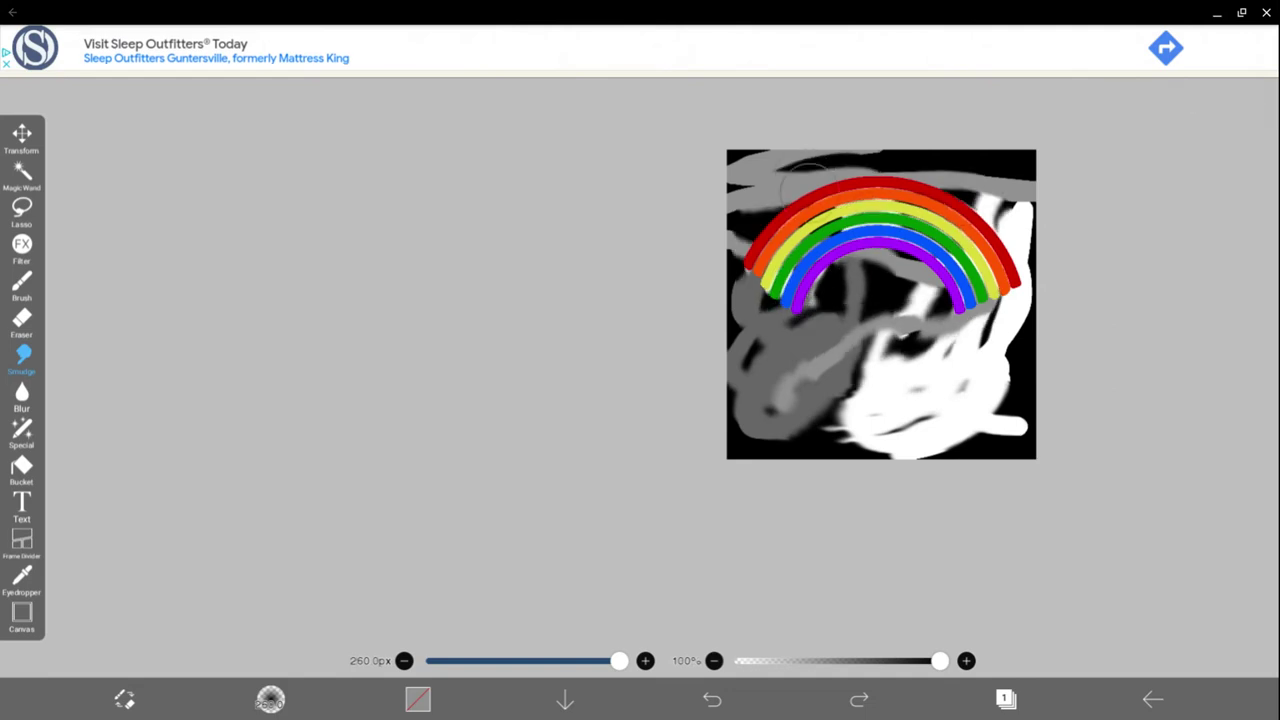
left_click_drag(790, 300, 900, 355)
- Smudge the right-side white streaks, top and left edges into soft swirls
left_click_drag(920, 230, 840, 400)
left_click_drag(980, 320, 750, 270)
mouse_move(990, 400)
left_mouse_down()
mouse_move(790, 380)
mouse_move(922, 445)
mouse_move(1030, 260)
left_mouse_up()
left_click_drag(1030, 380, 1037, 243)
left_click_drag(1020, 190, 880, 165)
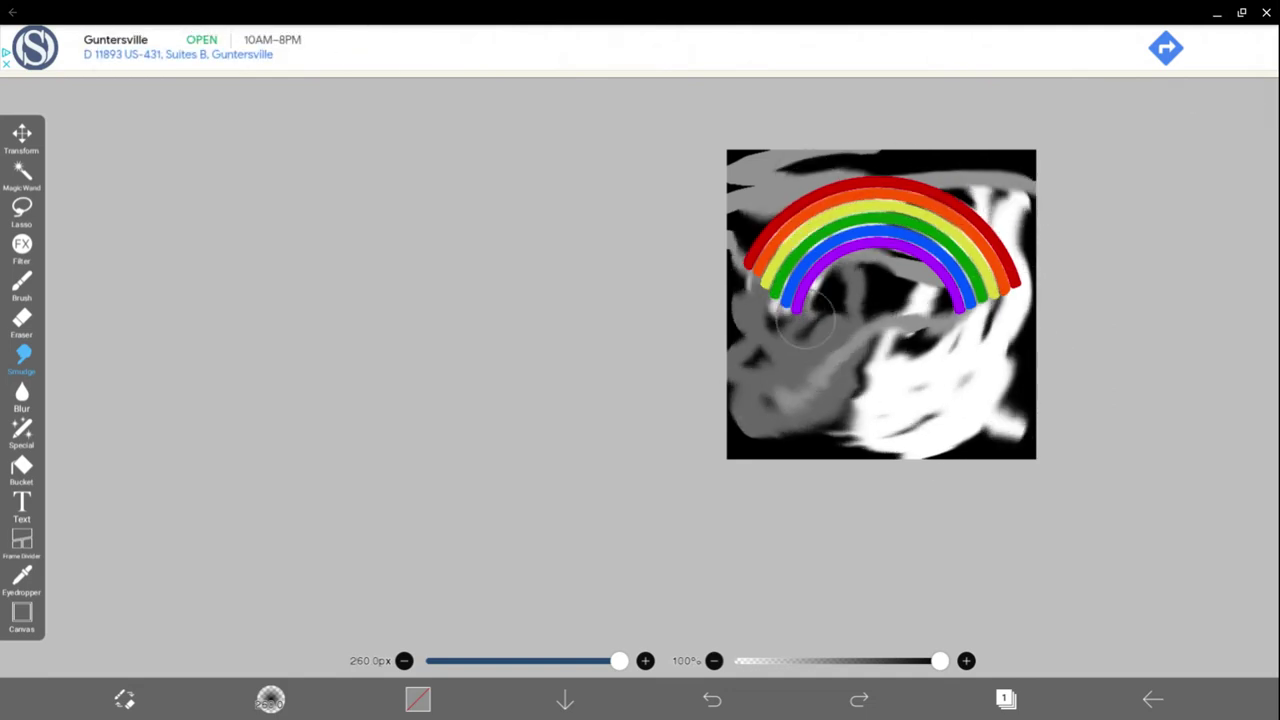
left_click_drag(800, 330, 925, 210)
left_click_drag(745, 260, 850, 430)
mouse_move(1000, 280)
left_mouse_down()
mouse_move(770, 360)
mouse_move(960, 400)
left_mouse_up()
mouse_move(990, 240)
left_mouse_down()
mouse_move(897, 398)
mouse_move(960, 320)
left_mouse_up()
mouse_move(740, 260)
left_mouse_down()
mouse_move(850, 420)
mouse_move(880, 380)
mouse_move(965, 340)
mouse_move(880, 175)
left_mouse_up()
left_click_drag(790, 340, 930, 380)
left_click_drag(740, 250, 920, 170)
mouse_move(745, 280)
left_mouse_down()
mouse_move(942, 357)
mouse_move(870, 175)
left_mouse_up()
left_click_drag(745, 250, 790, 350)
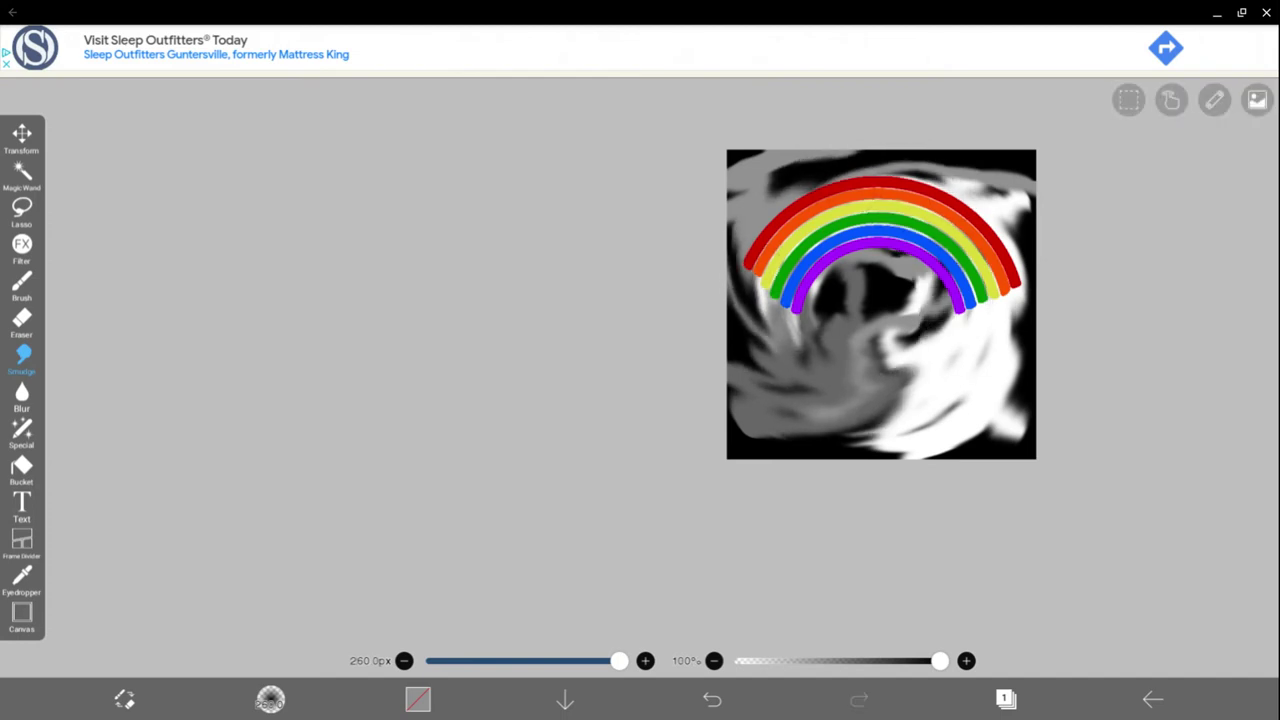
- Brush thick grey strokes at lower right, above the rainbow and under the purple arc
left_click(21, 285)
scroll(879, 428, "up", 5)
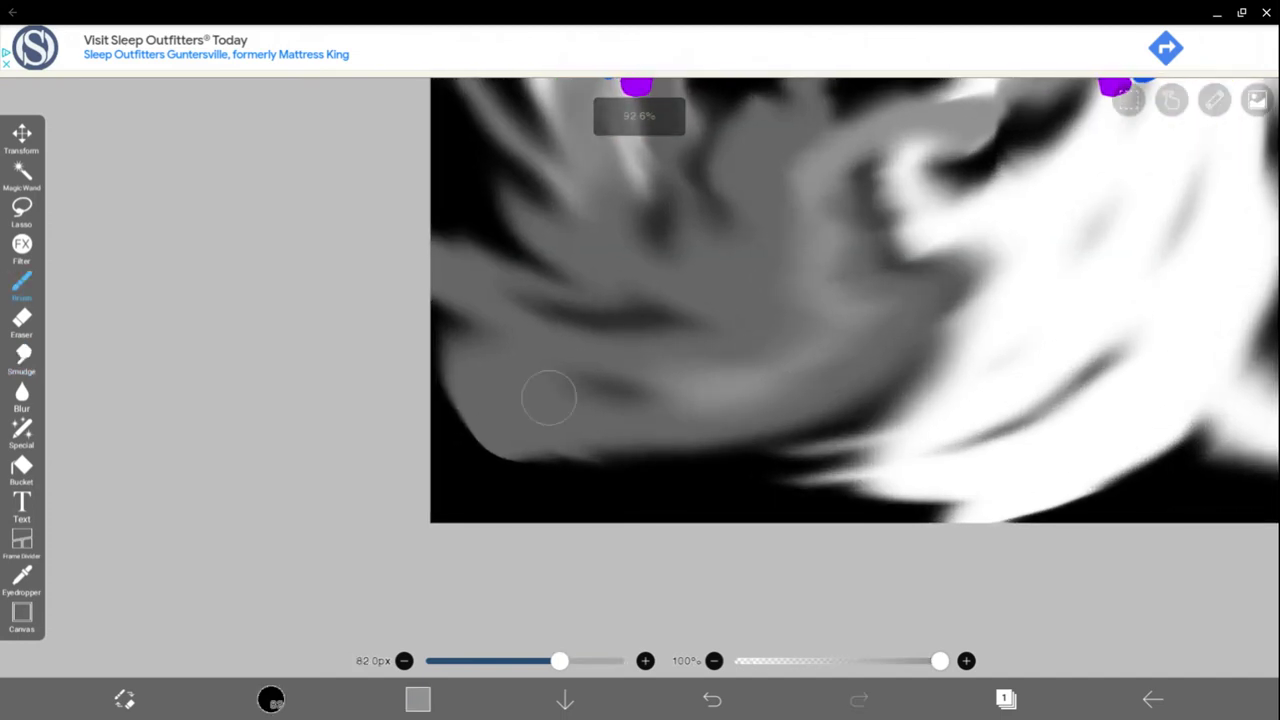
mouse_move(925, 425)
left_mouse_down()
mouse_move(866, 514)
mouse_move(1200, 420)
mouse_move(1108, 294)
mouse_move(1180, 172)
mouse_move(1050, 190)
left_mouse_up()
scroll(751, 268, "down", 5)
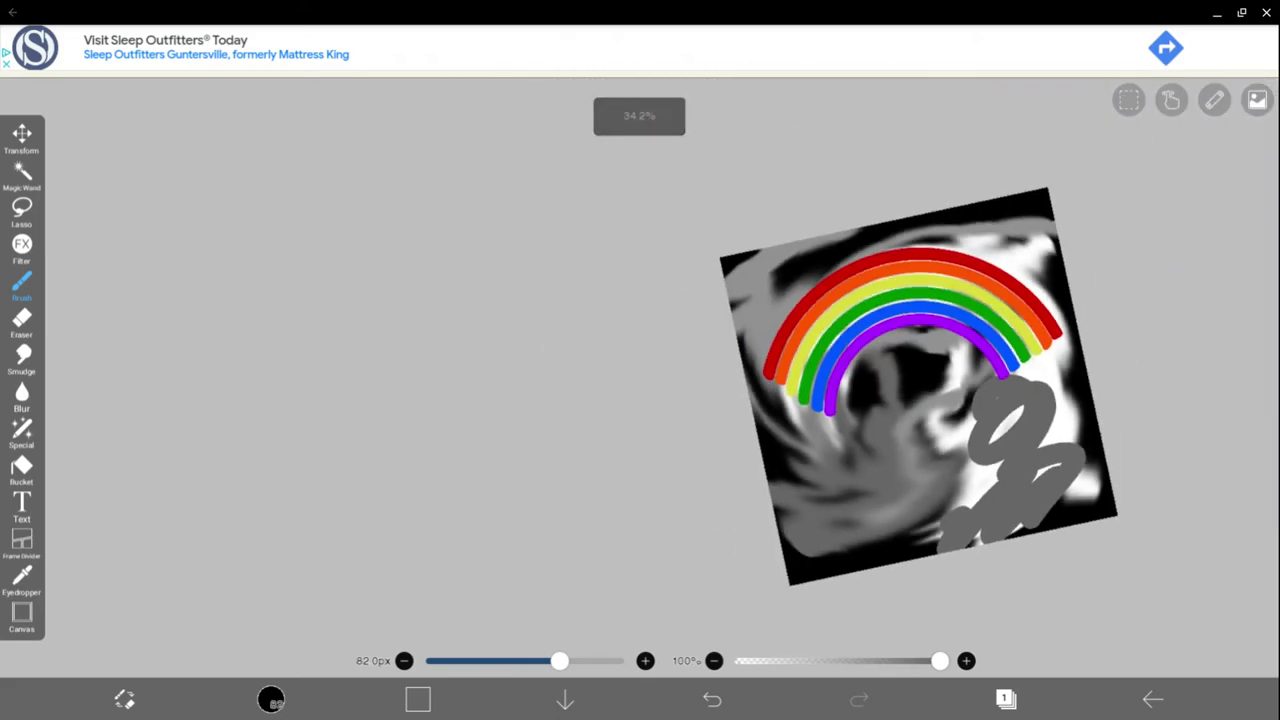
scroll(751, 268, "up", 2)
scroll(740, 300, "up", 2)
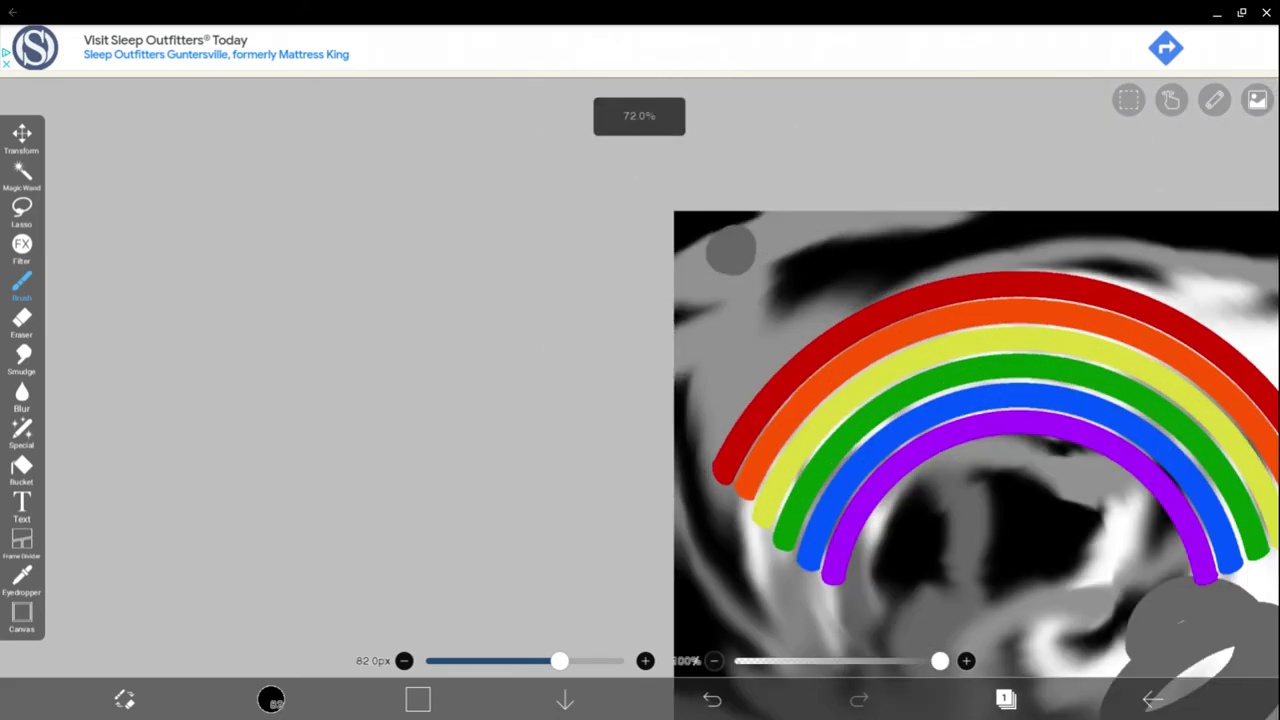
mouse_move(734, 300)
left_mouse_down()
mouse_move(897, 189)
mouse_move(895, 325)
left_mouse_up()
left_click_drag(1060, 445, 975, 515)
scroll(900, 350, "down", 3)
scroll(900, 350, "down", 1)
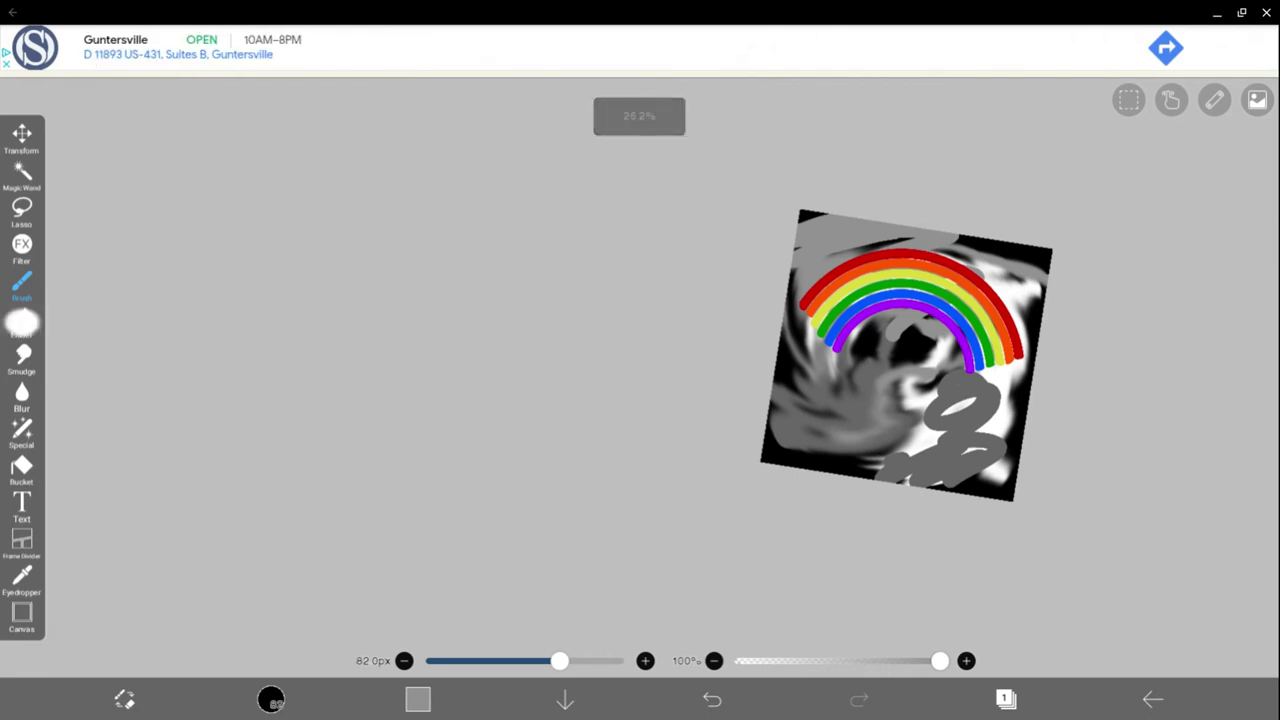
left_click(271, 699)
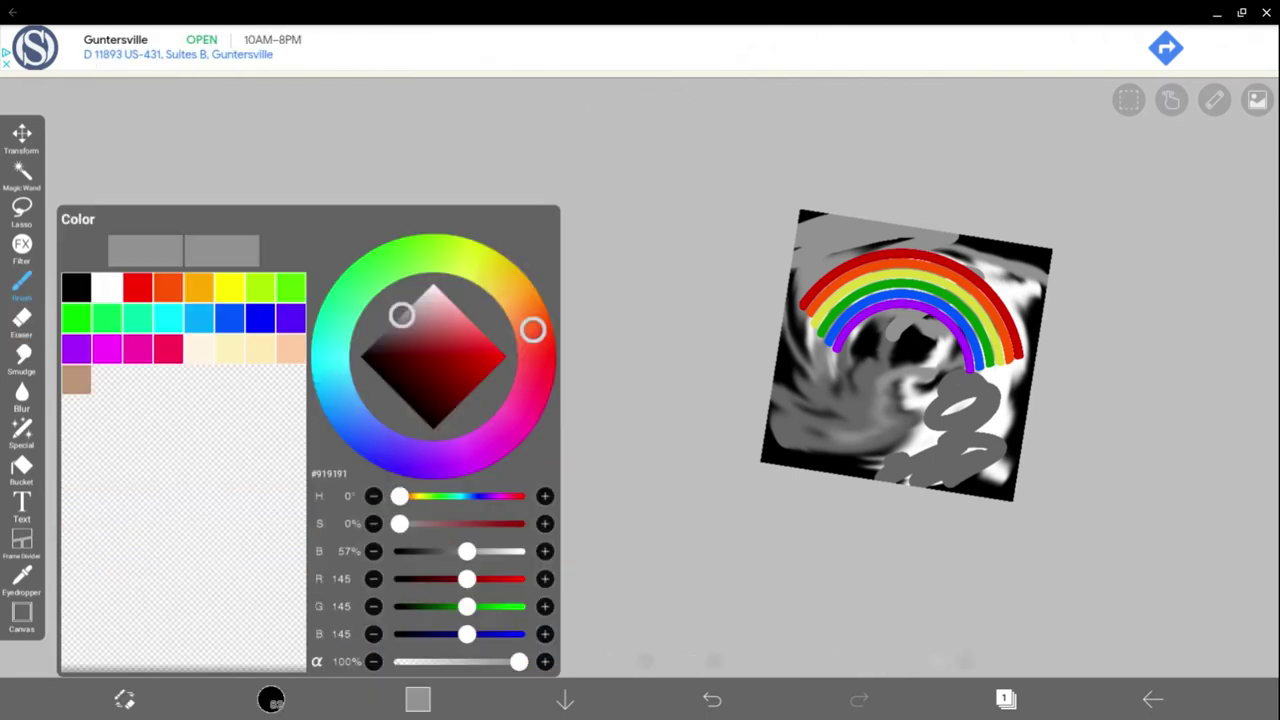
- Smudge the new grey scribbles into the background around and under the rainbow
left_click(21, 355)
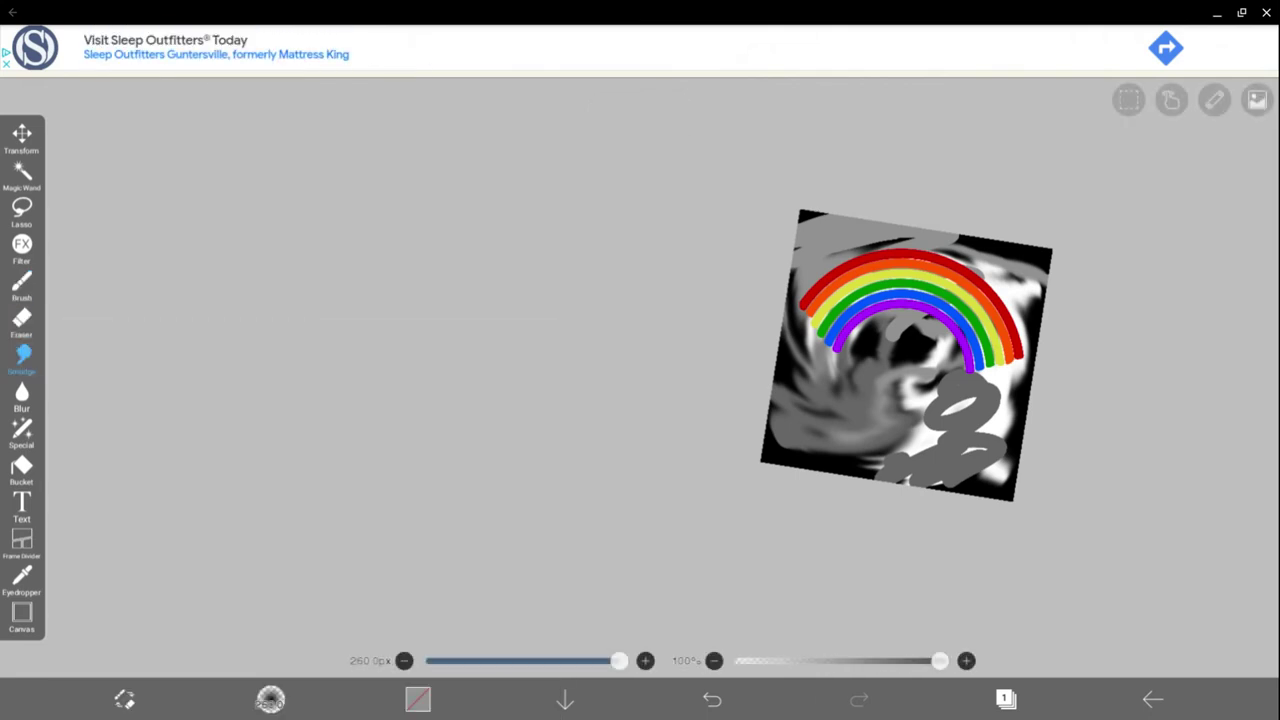
left_click_drag(850, 400, 920, 450)
mouse_move(870, 330)
left_mouse_down()
mouse_move(950, 370)
mouse_move(900, 470)
left_mouse_up()
left_click_drag(960, 395, 934, 376)
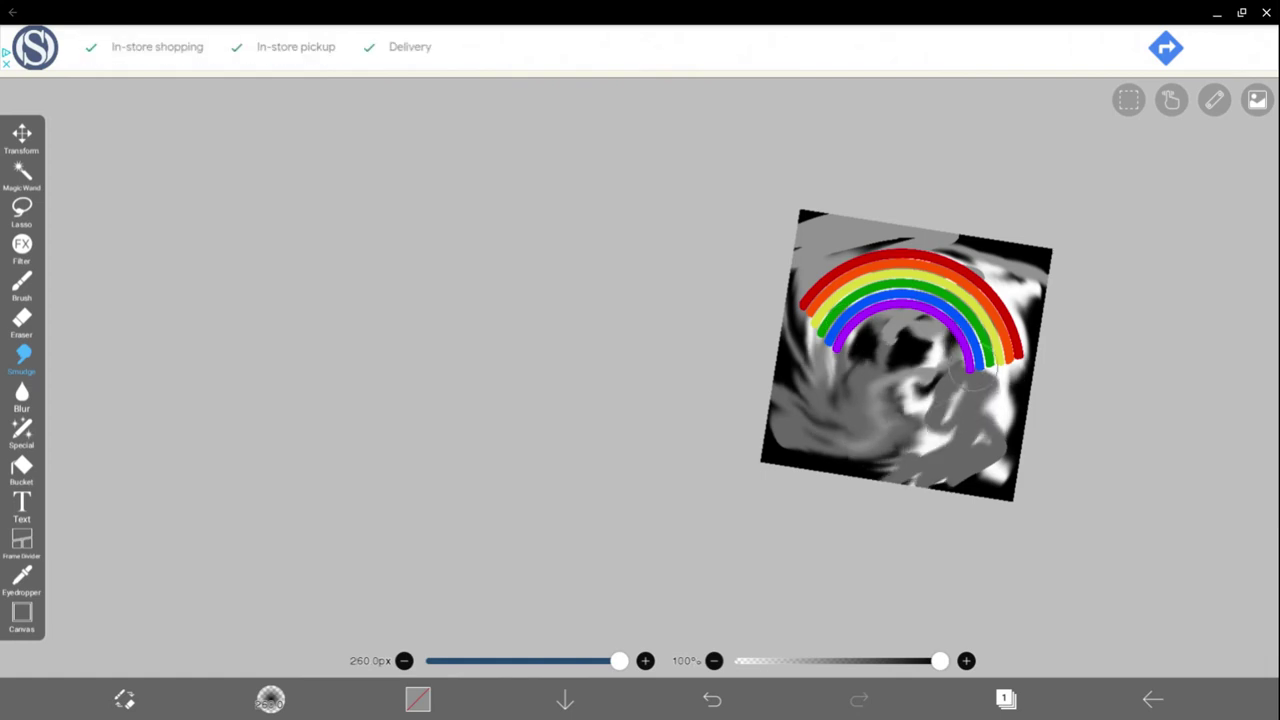
left_click_drag(900, 220, 910, 400)
mouse_move(960, 235)
left_mouse_down()
mouse_move(860, 440)
mouse_move(815, 360)
mouse_move(920, 400)
left_mouse_up()
left_click_drag(860, 340, 920, 390)
mouse_move(930, 340)
left_mouse_down()
mouse_move(870, 410)
mouse_move(935, 340)
left_mouse_up()
left_click_drag(810, 240, 815, 380)
left_click_drag(900, 340, 790, 290)
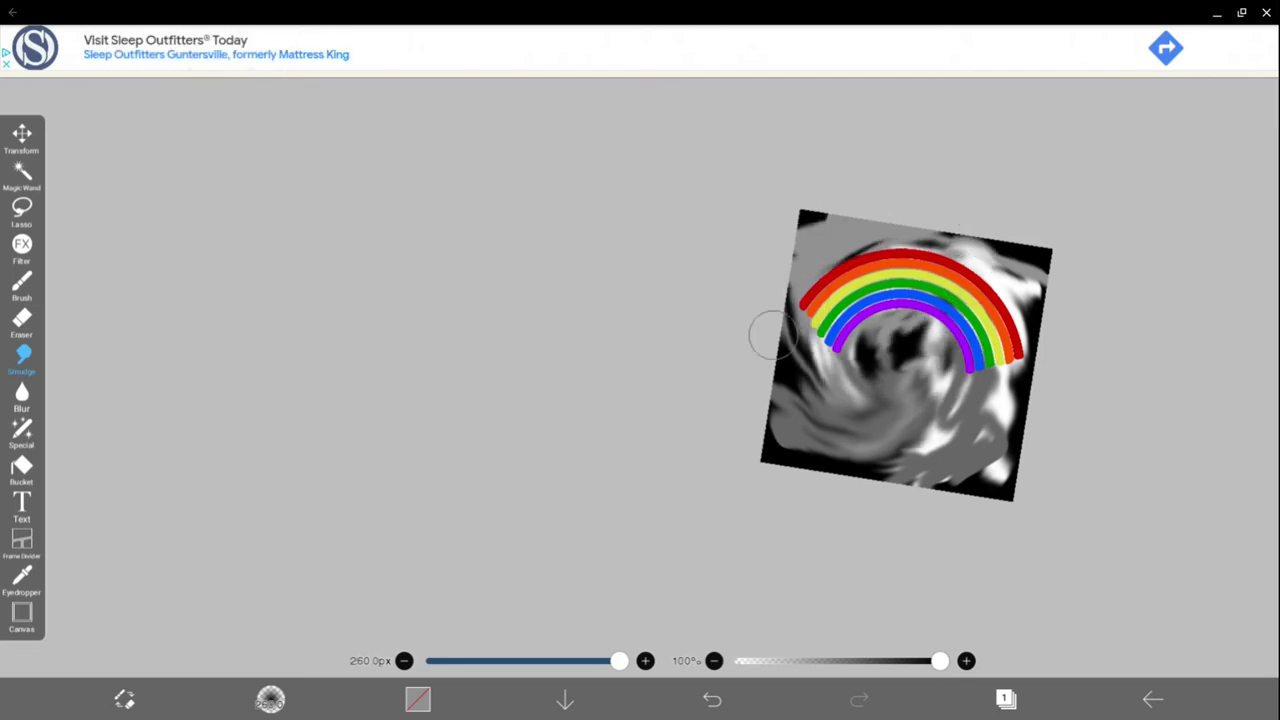
mouse_move(766, 377)
left_mouse_down()
mouse_move(782, 355)
mouse_move(880, 460)
left_mouse_up()
- Reshape the centre, left edge and lower-right smudges into marbled swirls
mouse_move(830, 340)
left_mouse_down()
mouse_move(950, 450)
mouse_move(940, 440)
mouse_move(1008, 284)
mouse_move(990, 325)
left_mouse_up()
left_click_drag(880, 305, 800, 410)
left_click_drag(820, 315, 780, 405)
mouse_move(945, 378)
left_mouse_down()
mouse_move(975, 425)
mouse_move(800, 300)
left_mouse_up()
left_click_drag(790, 380, 985, 440)
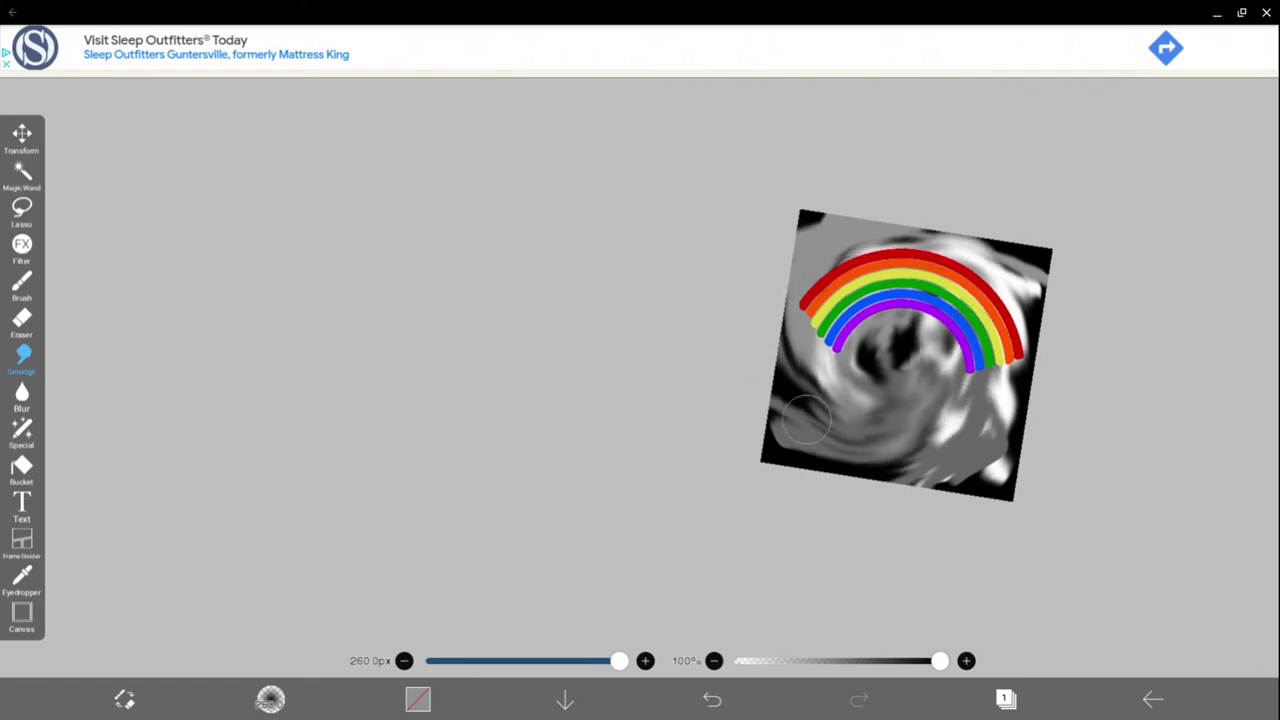
left_click_drag(806, 418, 885, 355)
left_click_drag(754, 323, 800, 450)
mouse_move(850, 395)
left_mouse_down()
mouse_move(741, 410)
mouse_move(760, 381)
left_mouse_up()
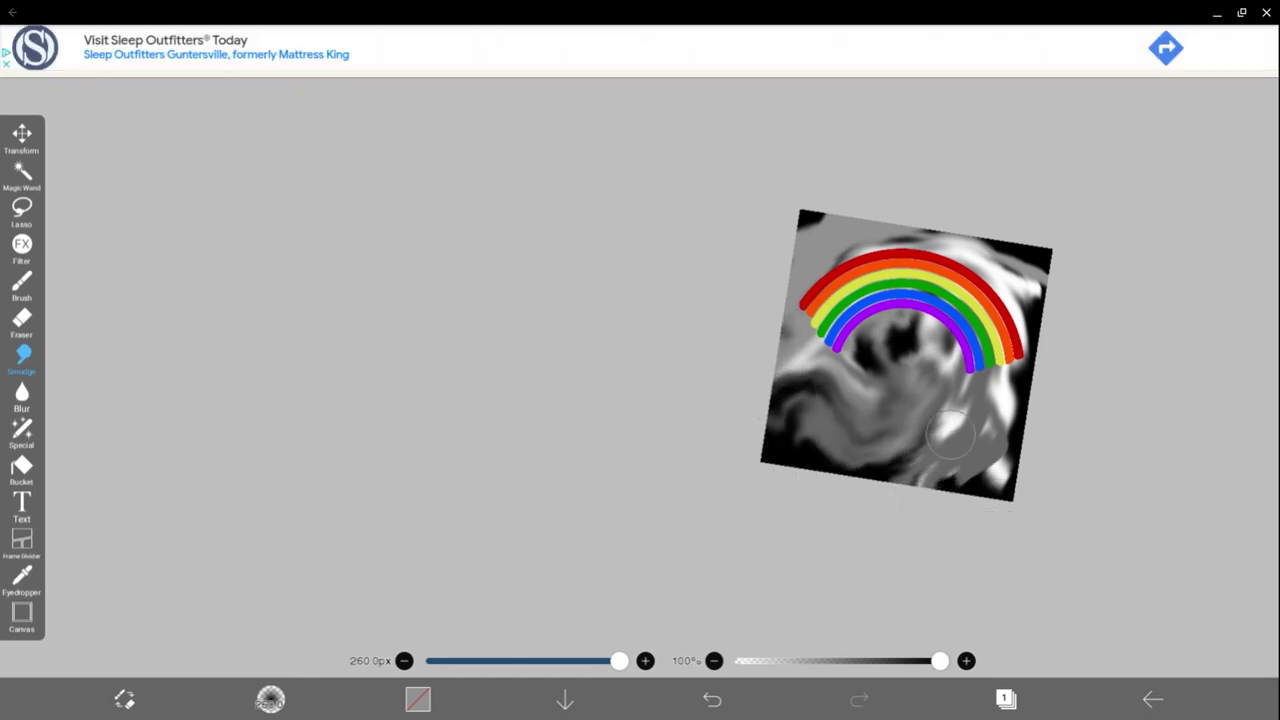
left_click_drag(950, 433, 947, 511)
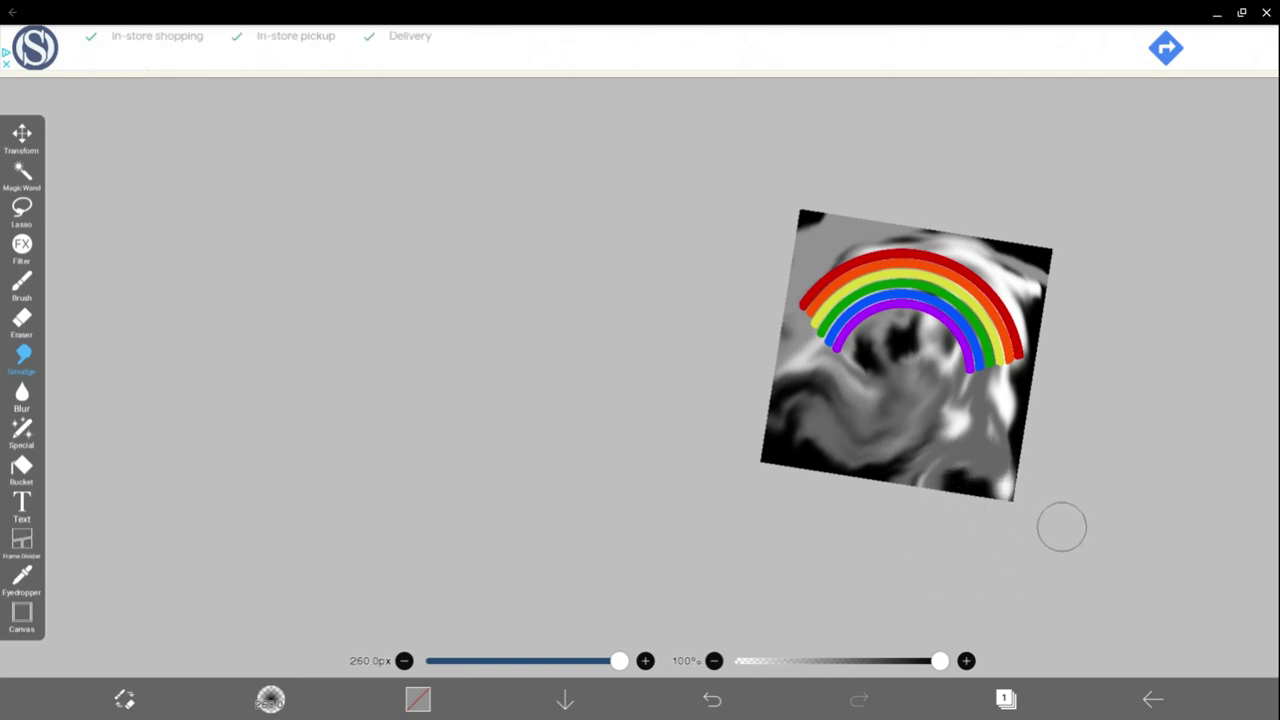
left_click_drag(1015, 440, 962, 475)
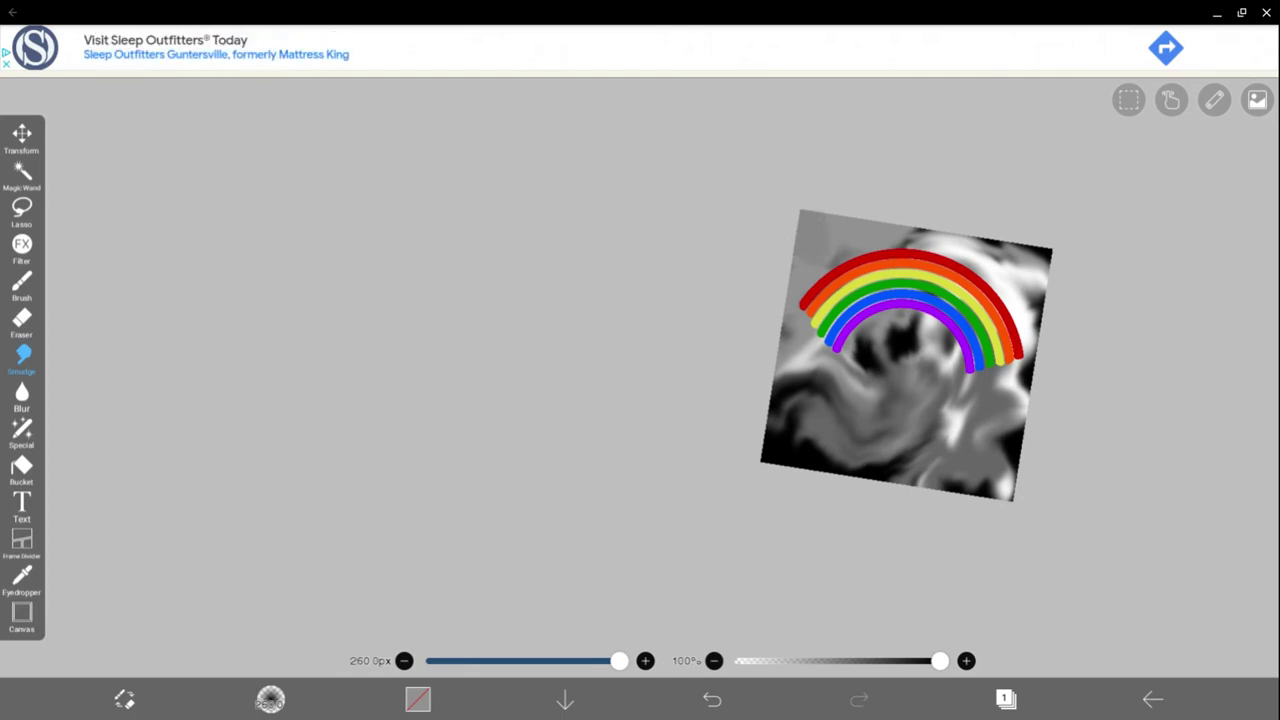
- Rotate and pan the canvas view upward to reframe the artwork
scroll(900, 230, "up", 2)
scroll(900, 230, "up", 3)
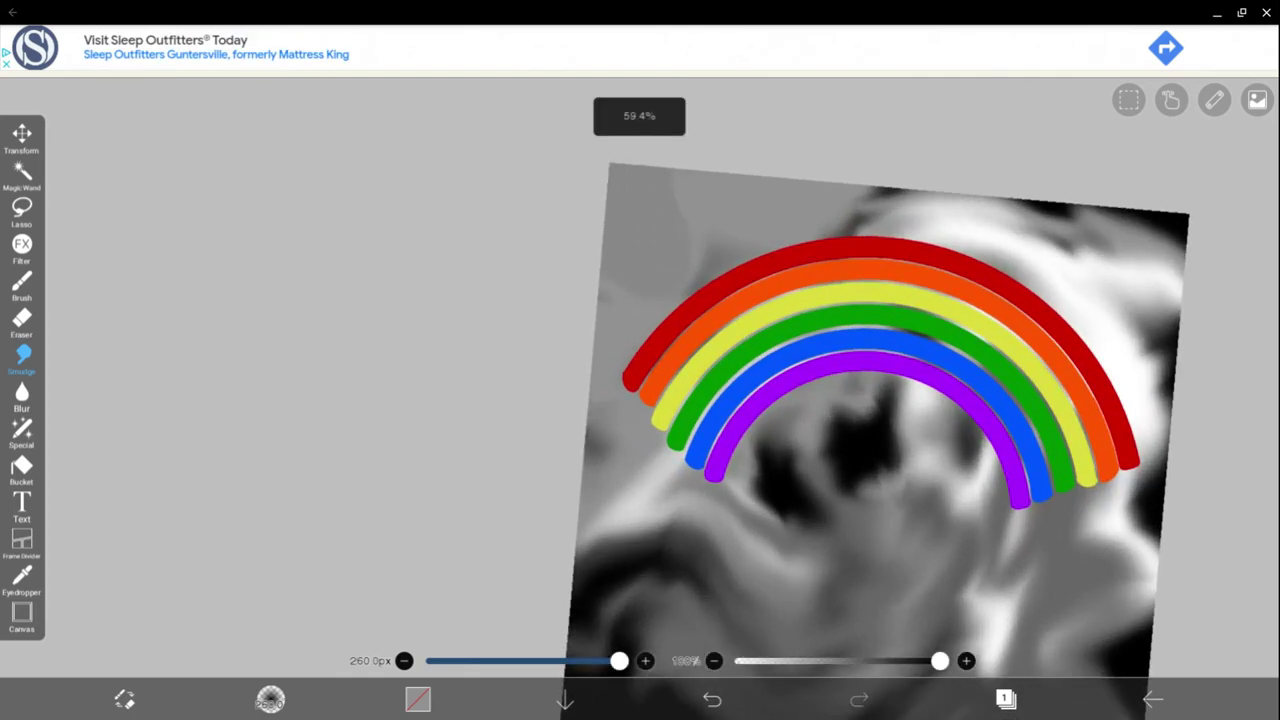
scroll(900, 230, "up", 2)
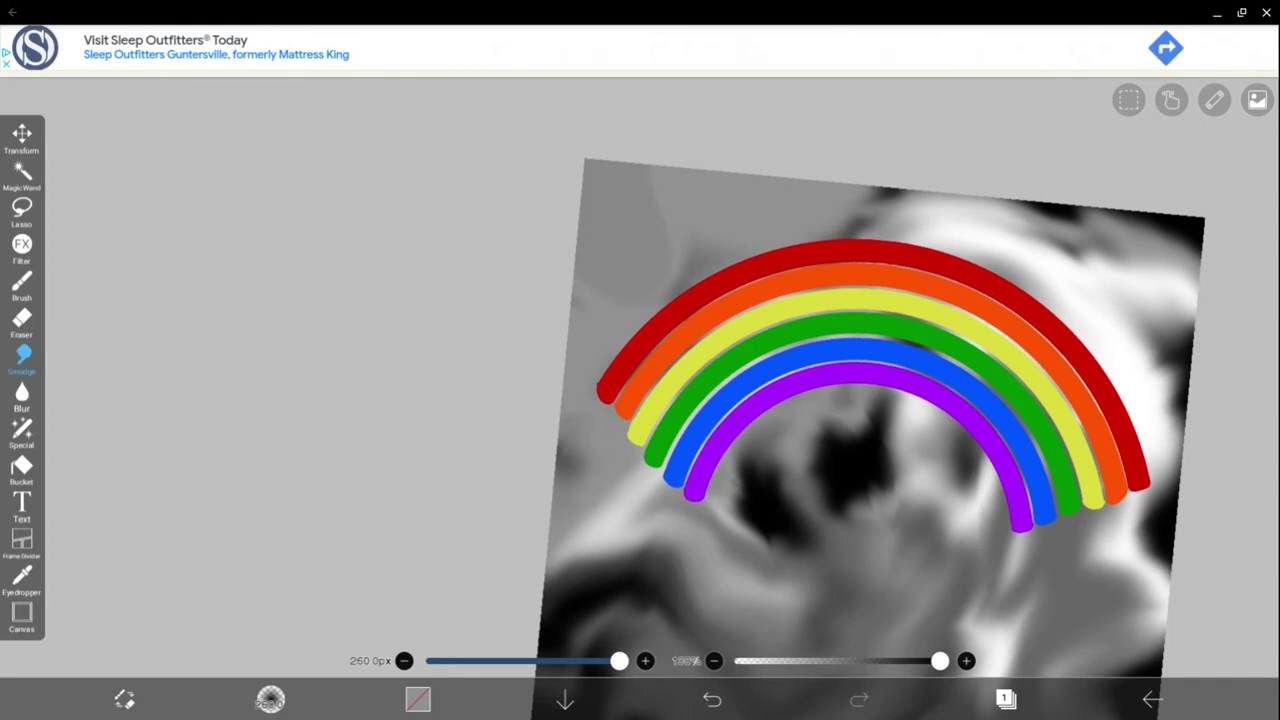
left_click_drag(710, 590, 700, 430)
mouse_move(745, 535)
left_mouse_down()
mouse_move(745, 455)
mouse_move(781, 377)
mouse_move(846, 306)
left_mouse_up()
scroll(862, 272, "down", 3)
- Make the empty top layer 4 the active drawing layer
left_click(1006, 698)
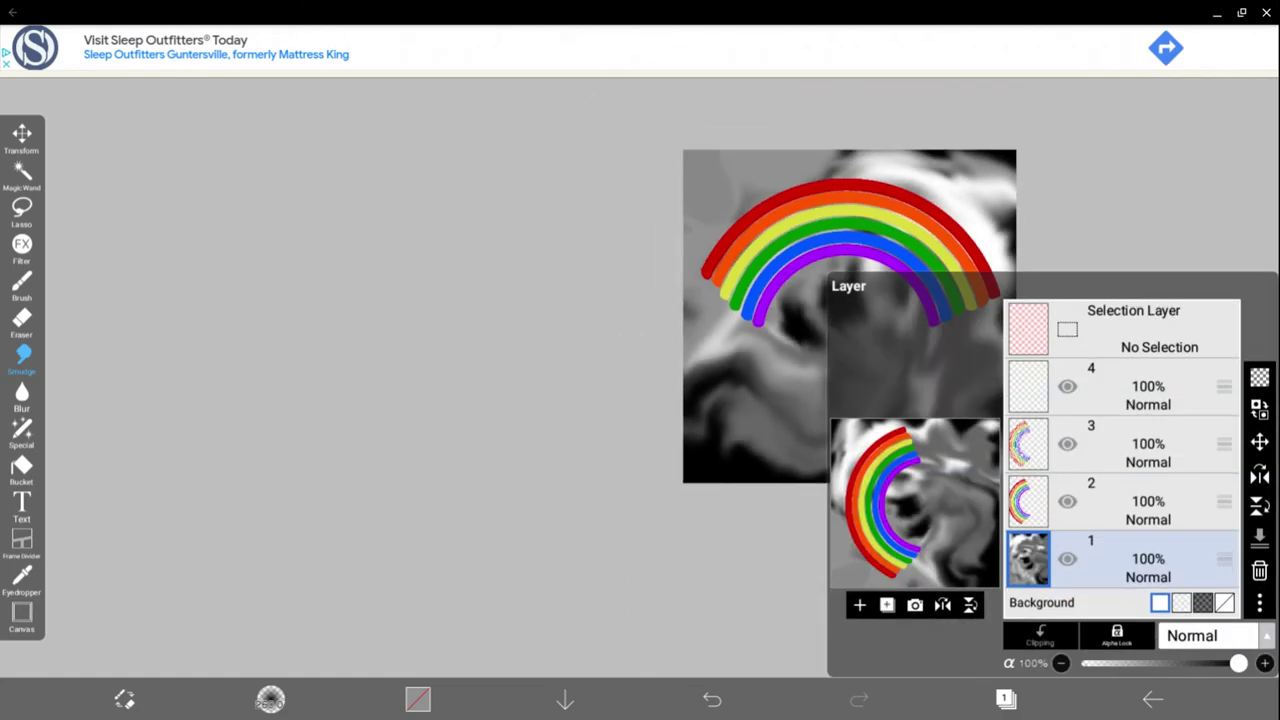
left_click(1148, 390)
left_click(1006, 698)
scroll(826, 310, "up", 1)
scroll(800, 300, "up", 1)
scroll(1025, 558, "down", 2)
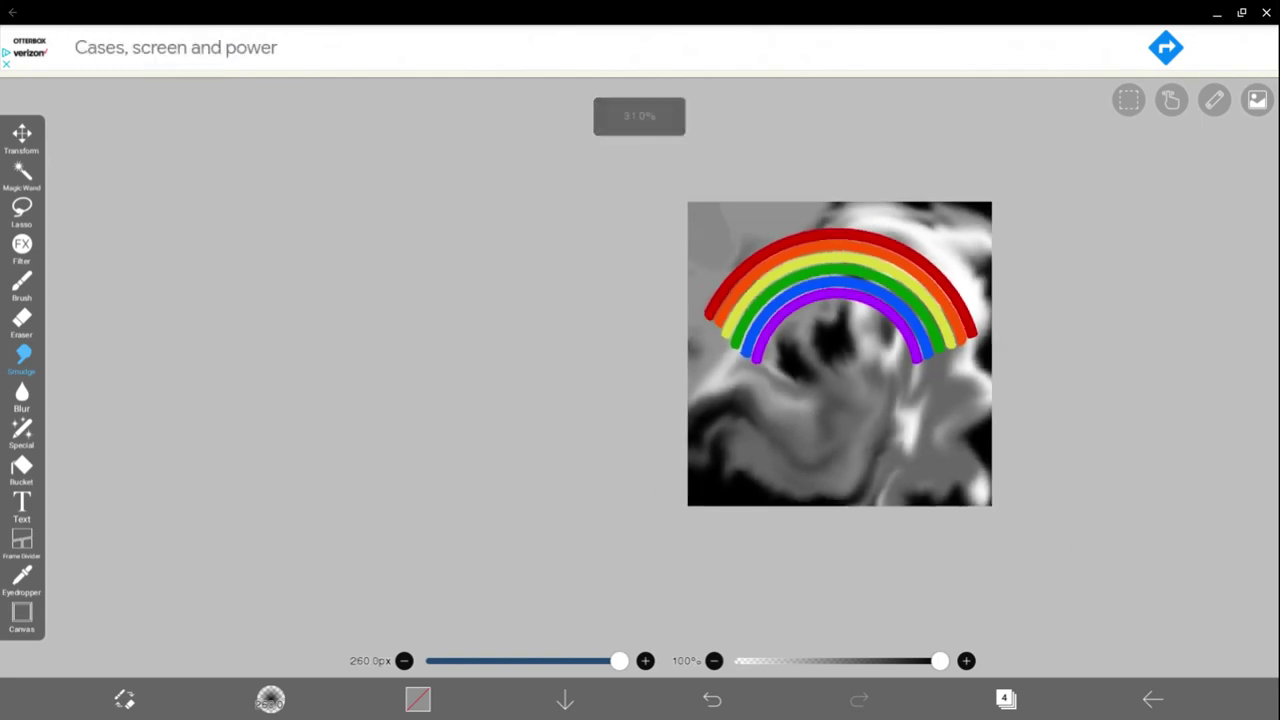
scroll(987, 355, "up", 1)
scroll(987, 355, "up", 2)
scroll(987, 355, "up", 2)
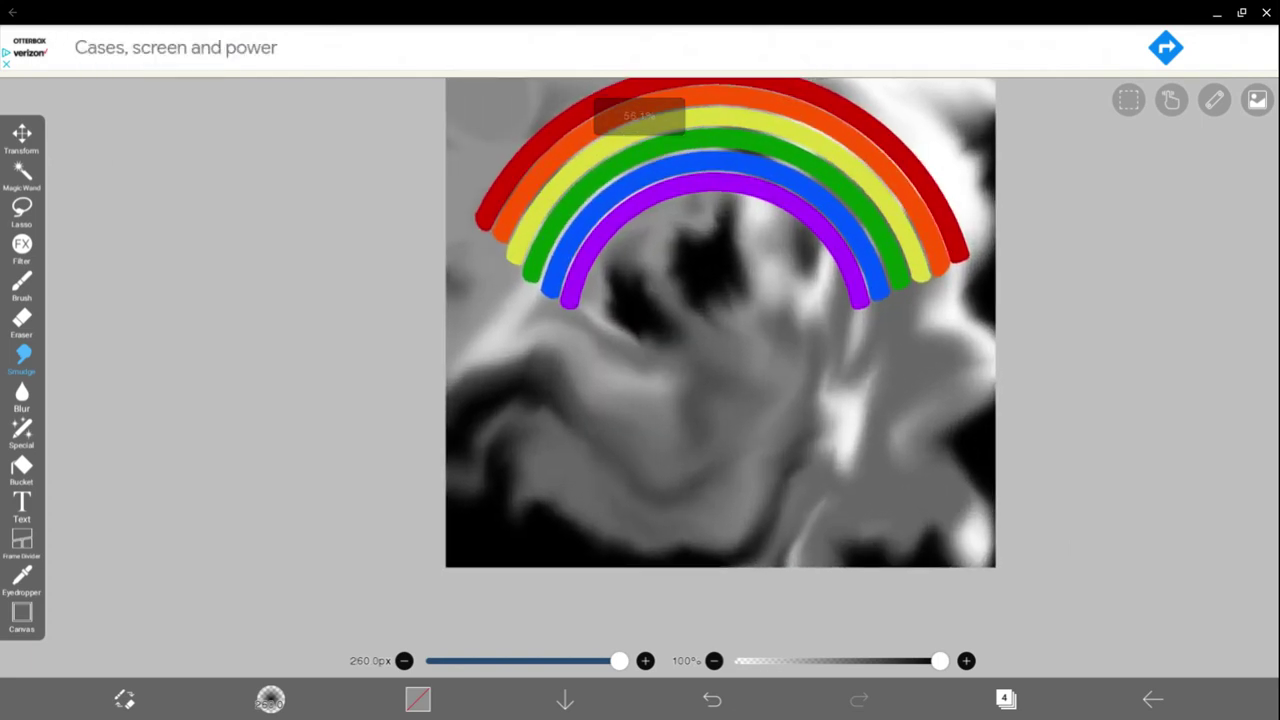
- Switch from smudging to the Brush and pick red as the paint colour
left_click(21, 285)
left_click(418, 699)
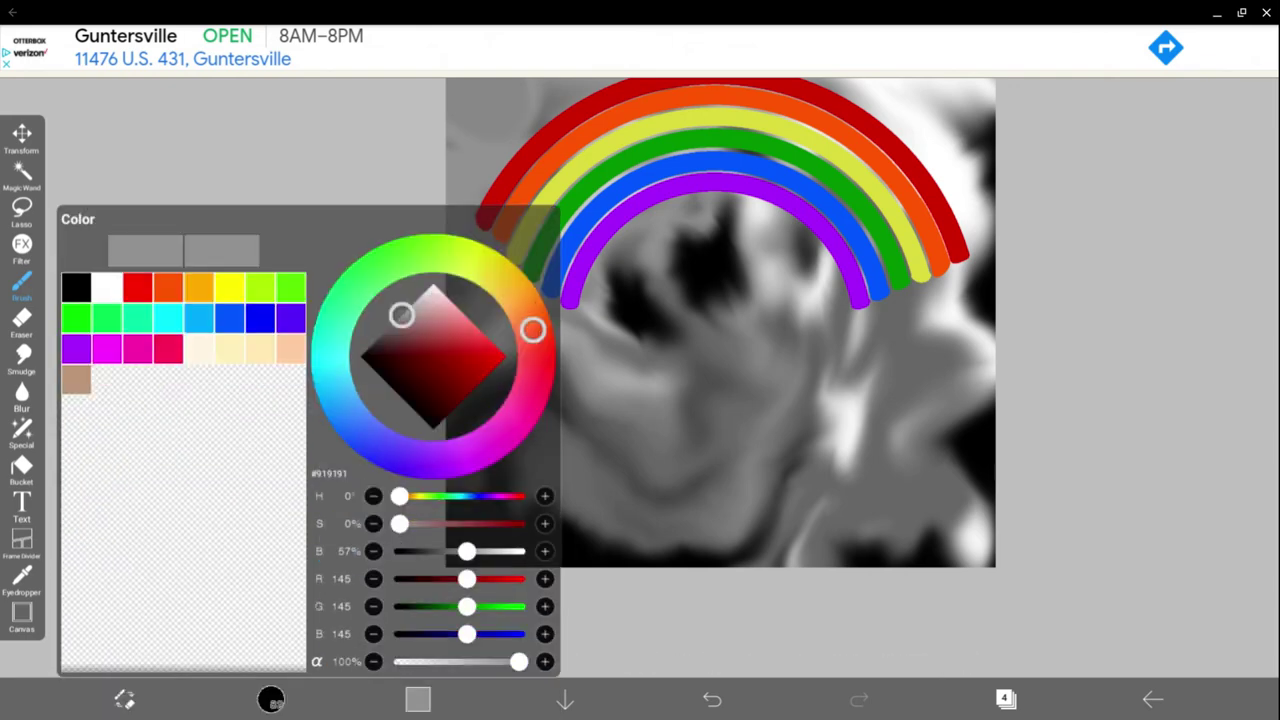
left_click(138, 318)
left_click(138, 288)
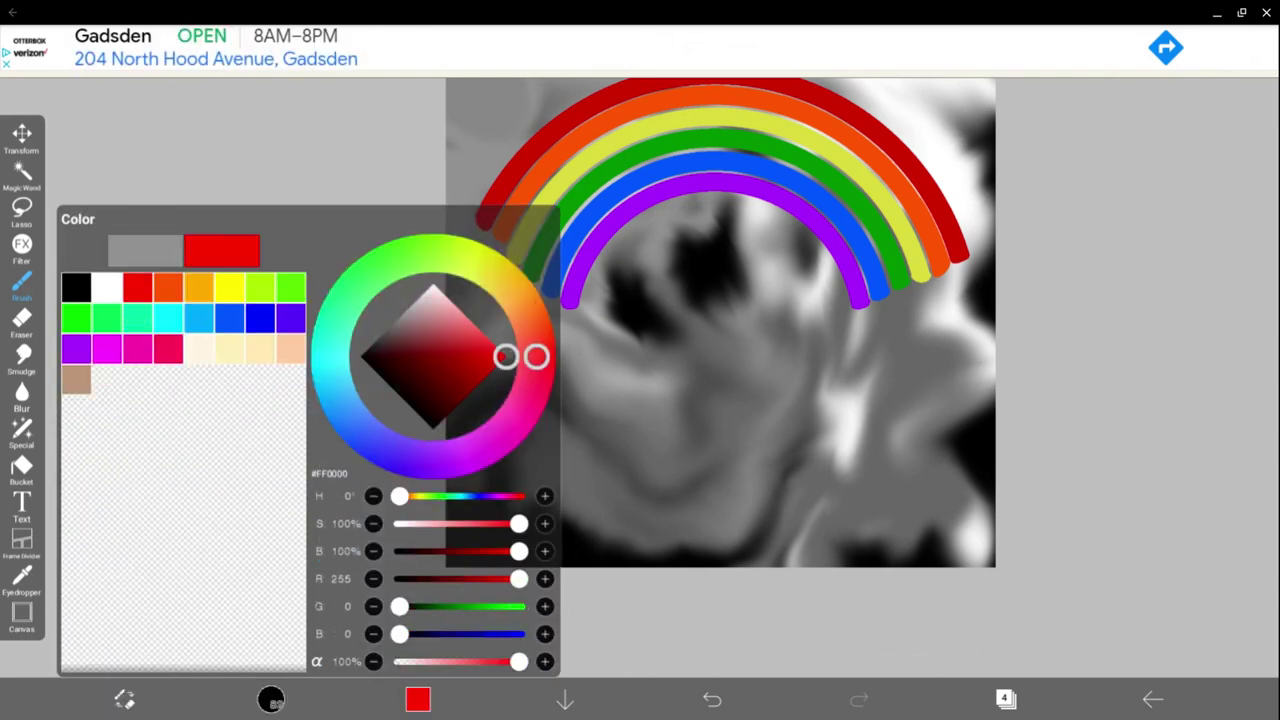
left_click(418, 699)
scroll(791, 355, "up", 4)
scroll(675, 390, "down", 3)
scroll(675, 390, "down", 2)
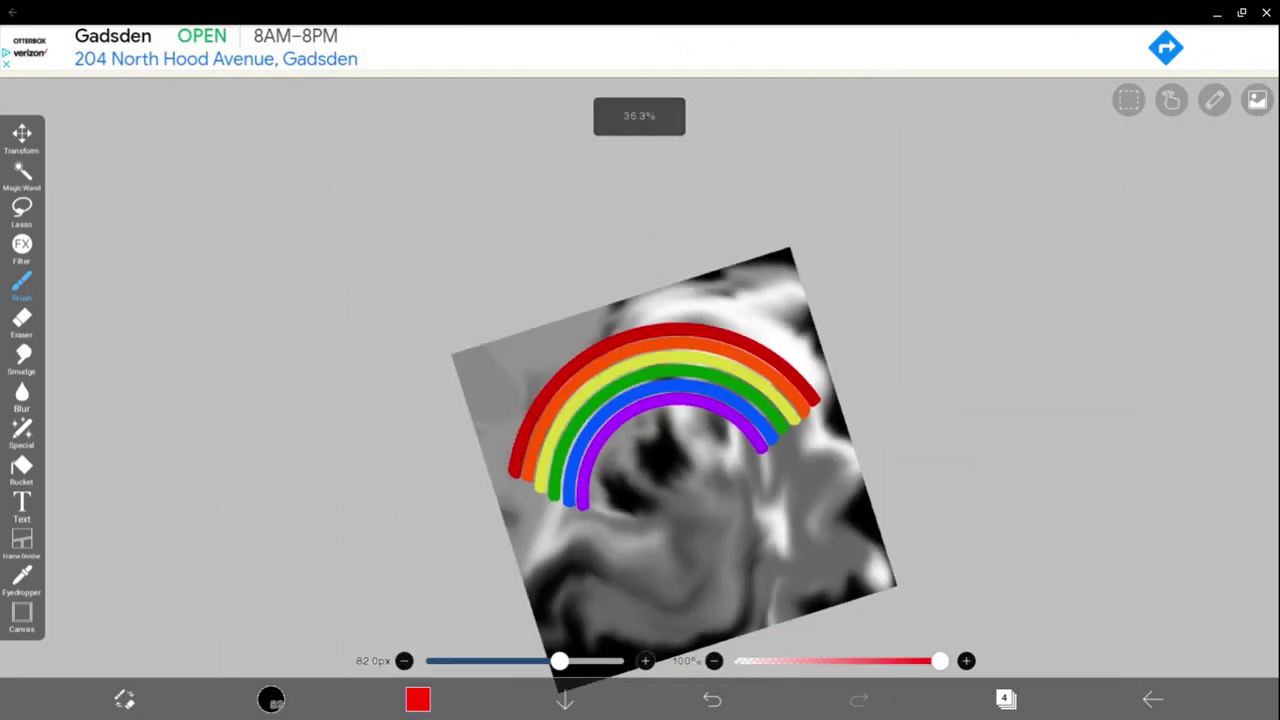
scroll(675, 390, "down", 2)
scroll(675, 410, "down", 1)
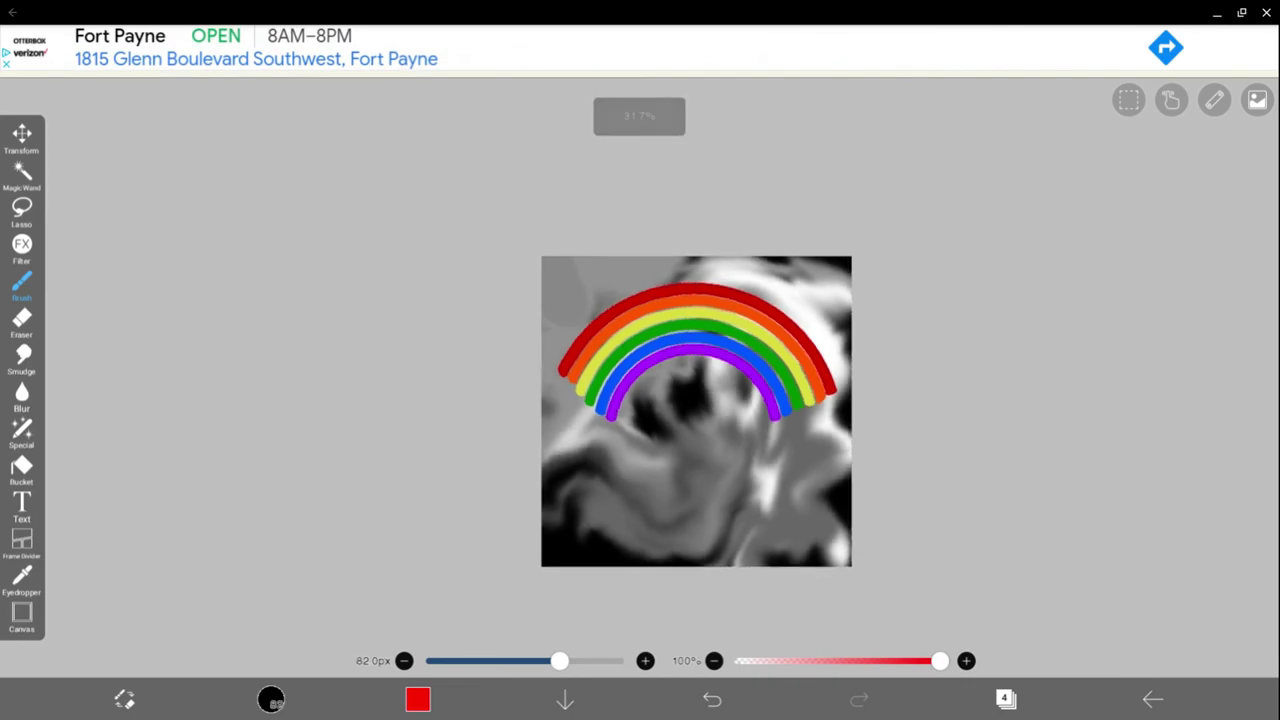
scroll(695, 410, "up", 2)
scroll(695, 410, "down", 3)
scroll(684, 333, "up", 2)
scroll(684, 333, "up", 2)
scroll(684, 333, "up", 2)
scroll(698, 203, "up", 1)
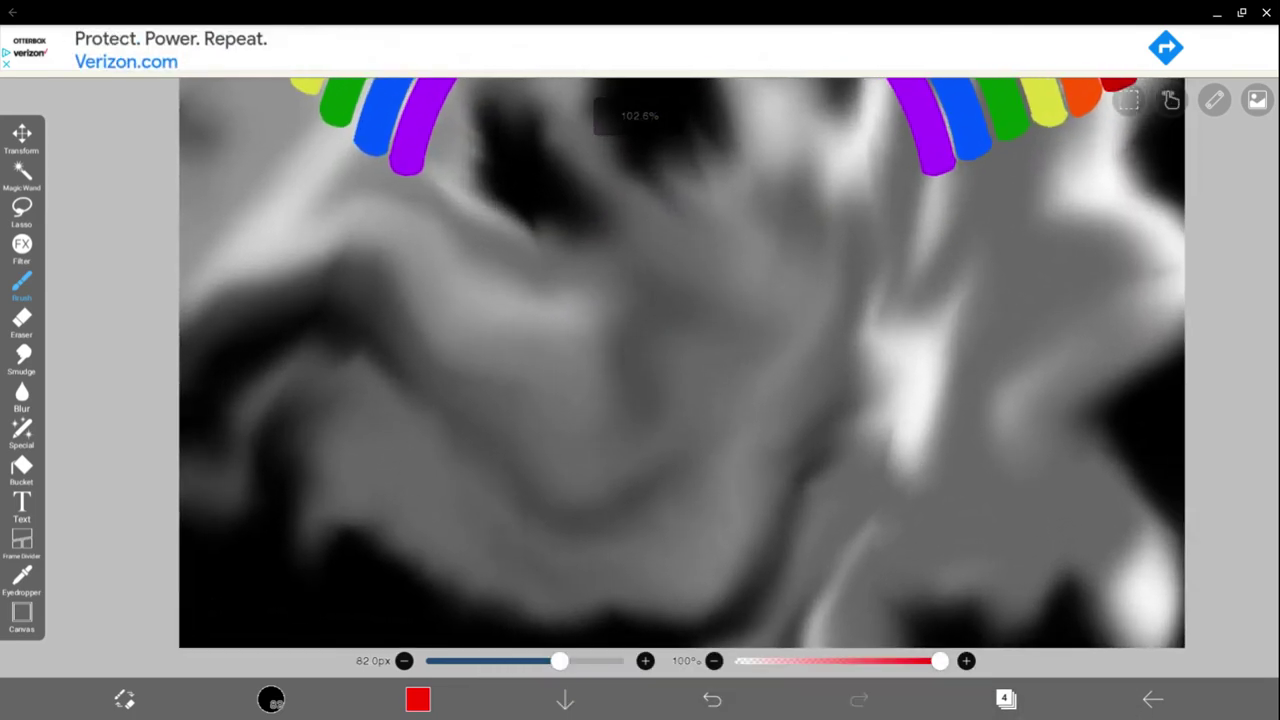
- Reduce the brush to 10 px and write a red capital P
left_click_drag(318, 447, 422, 375)
key("ctrl+z")
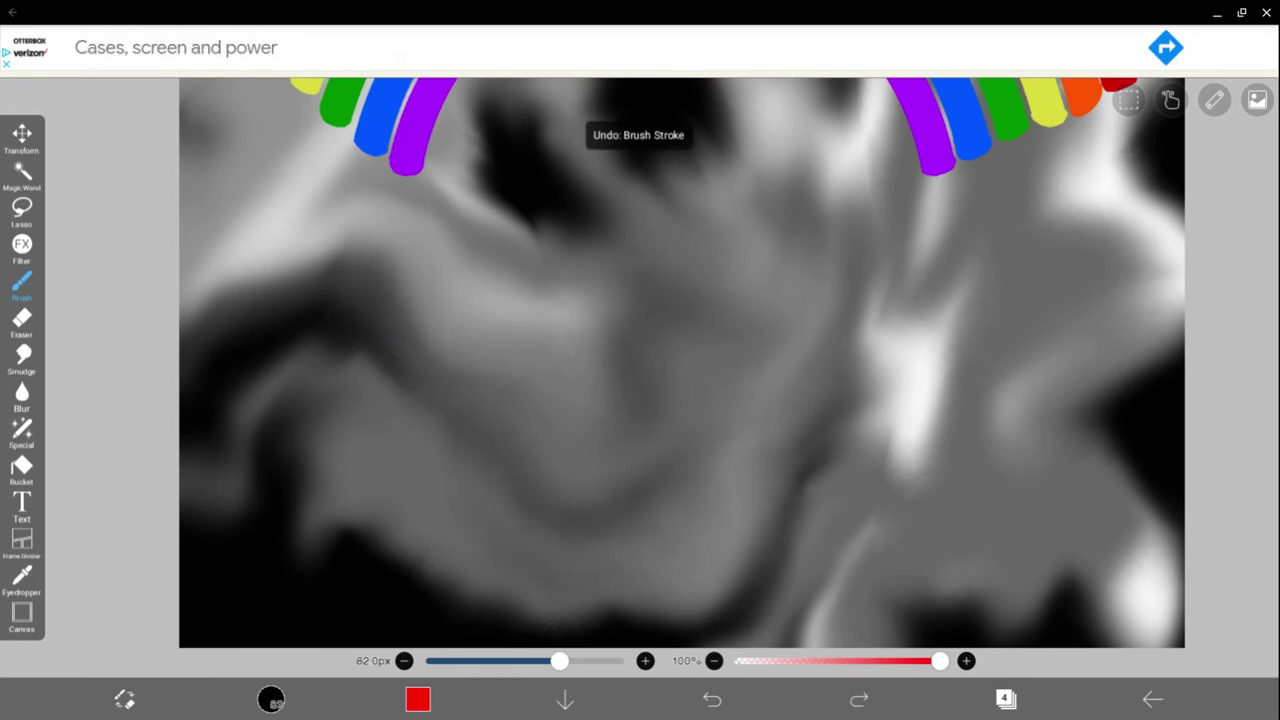
left_click_drag(478, 661, 470, 661)
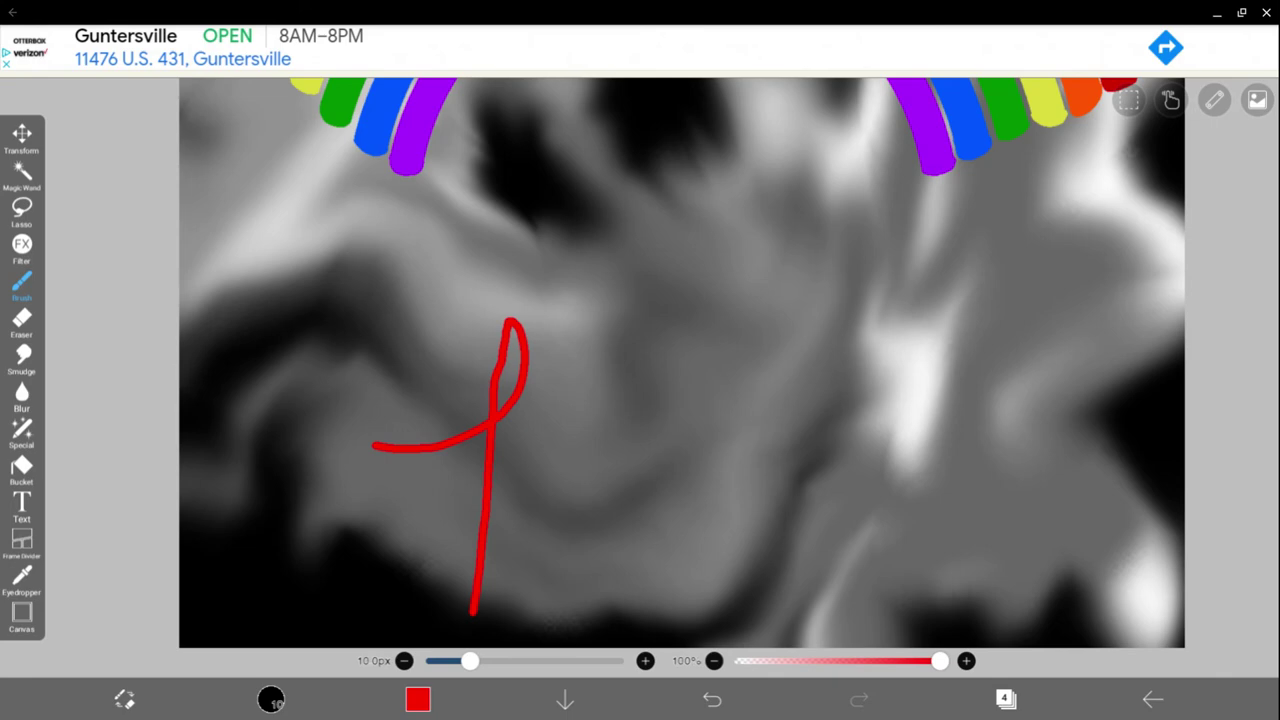
key("ctrl+z")
left_click(373, 450)
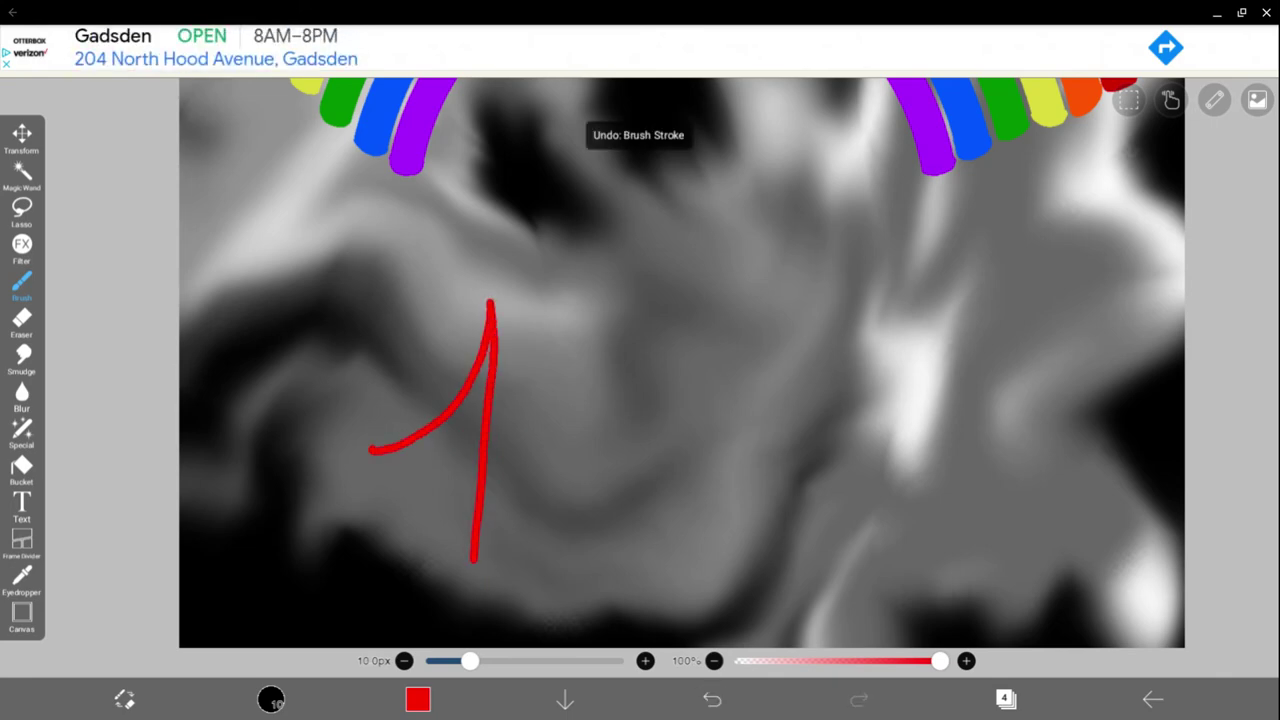
left_click_drag(570, 271, 497, 405)
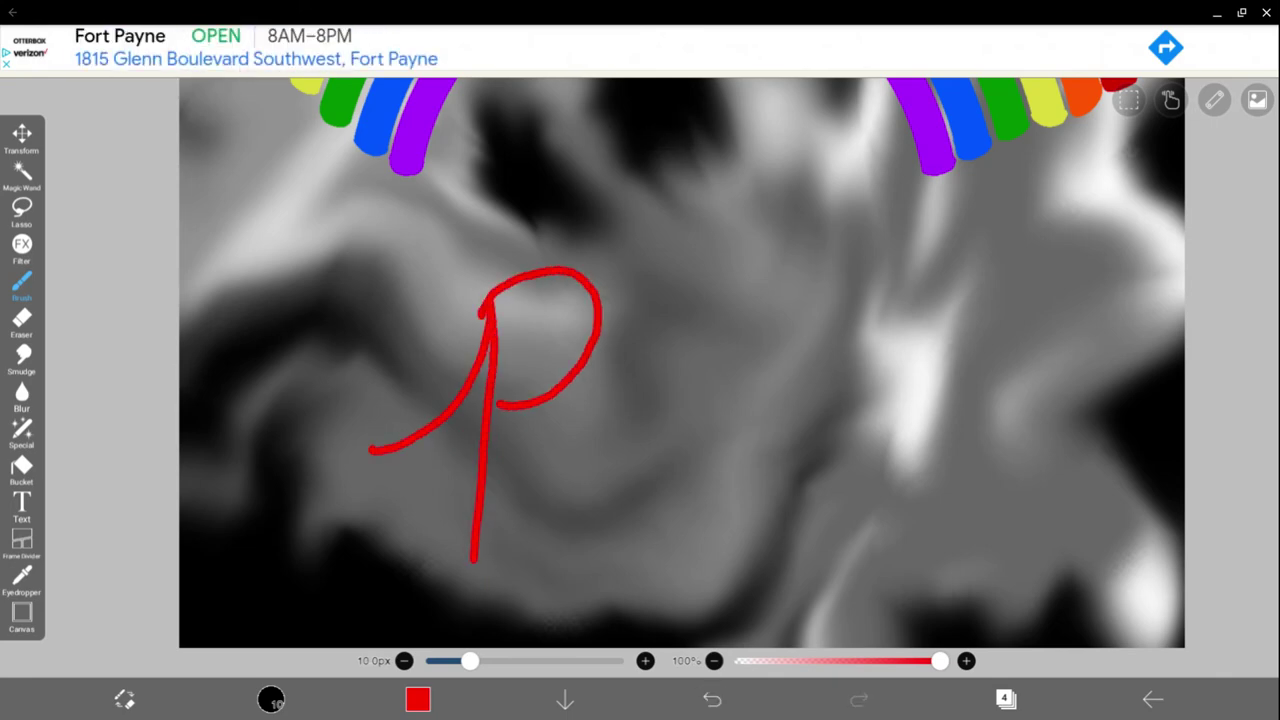
- Shift the colour to orange and write the orange r after the P
left_click(418, 699)
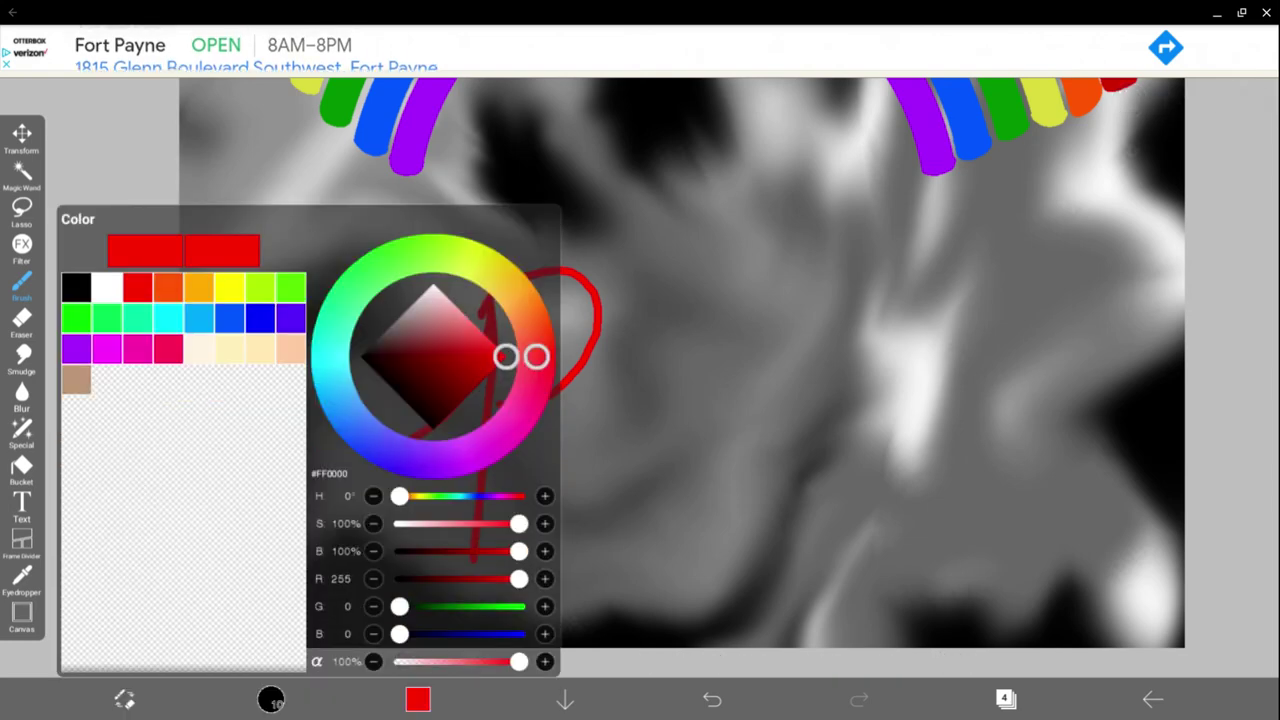
left_click_drag(531, 354, 530, 322)
key("Escape")
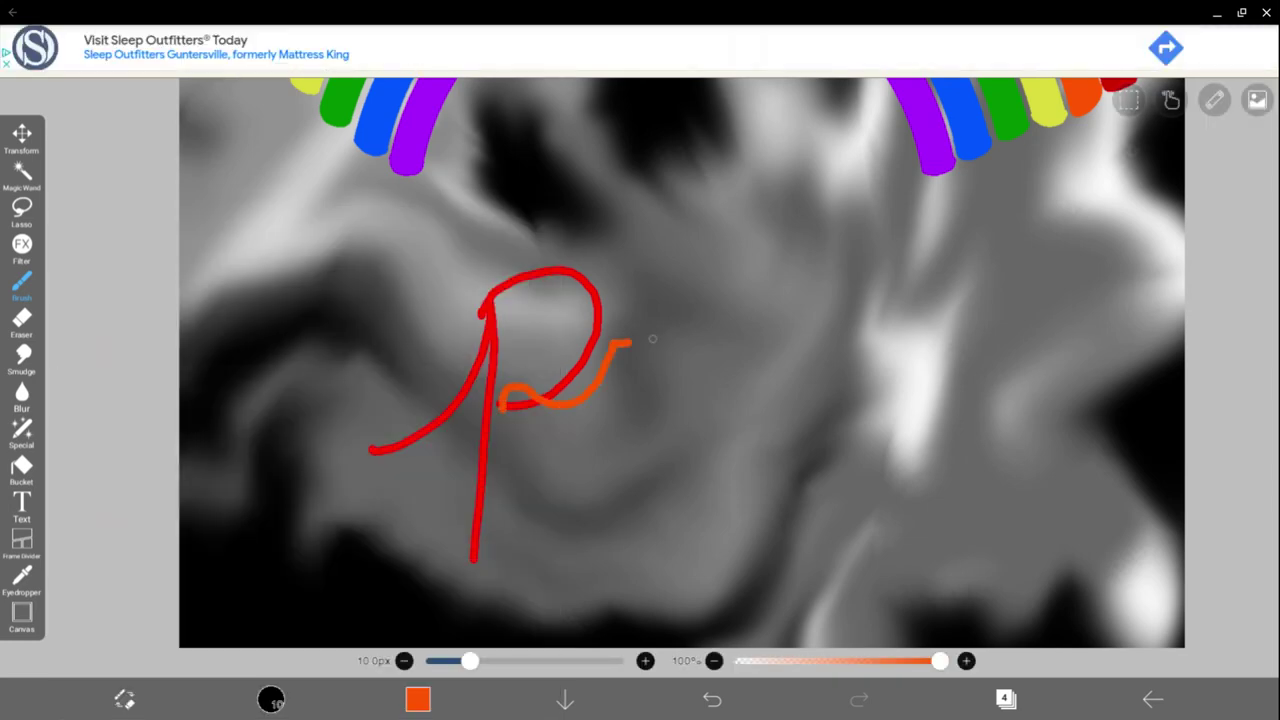
left_click_drag(660, 337, 717, 409)
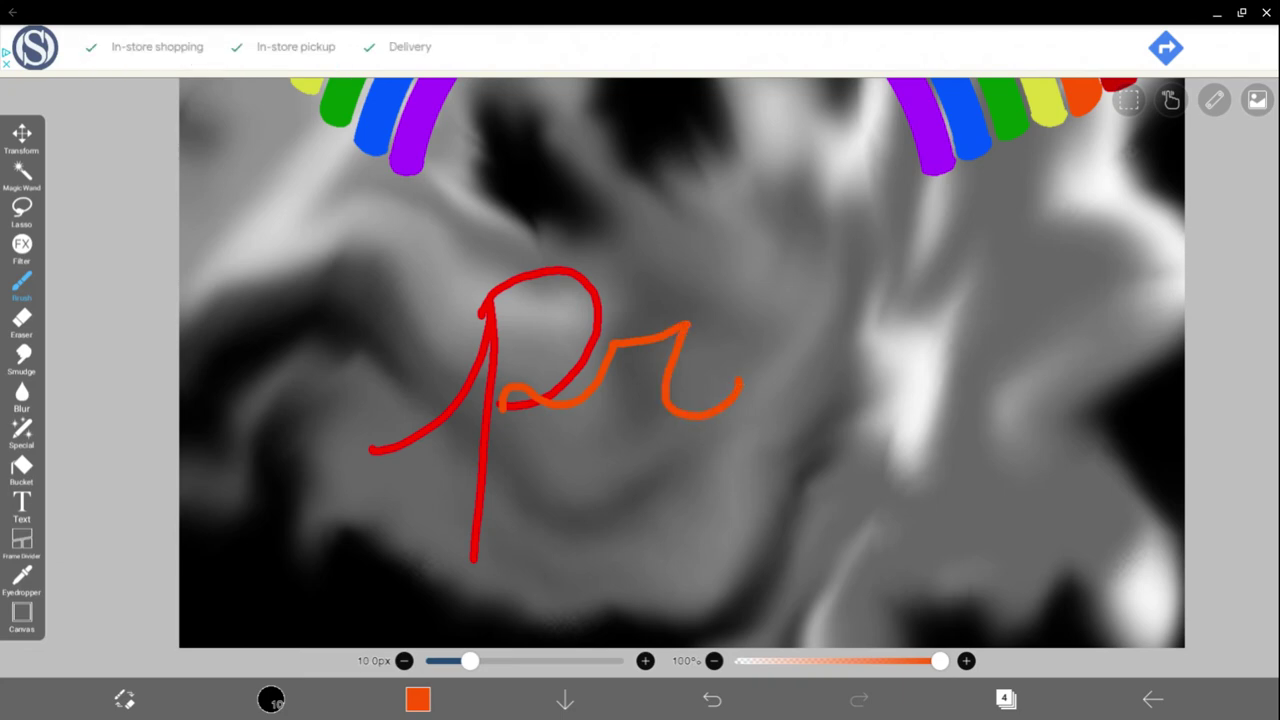
left_click(712, 699)
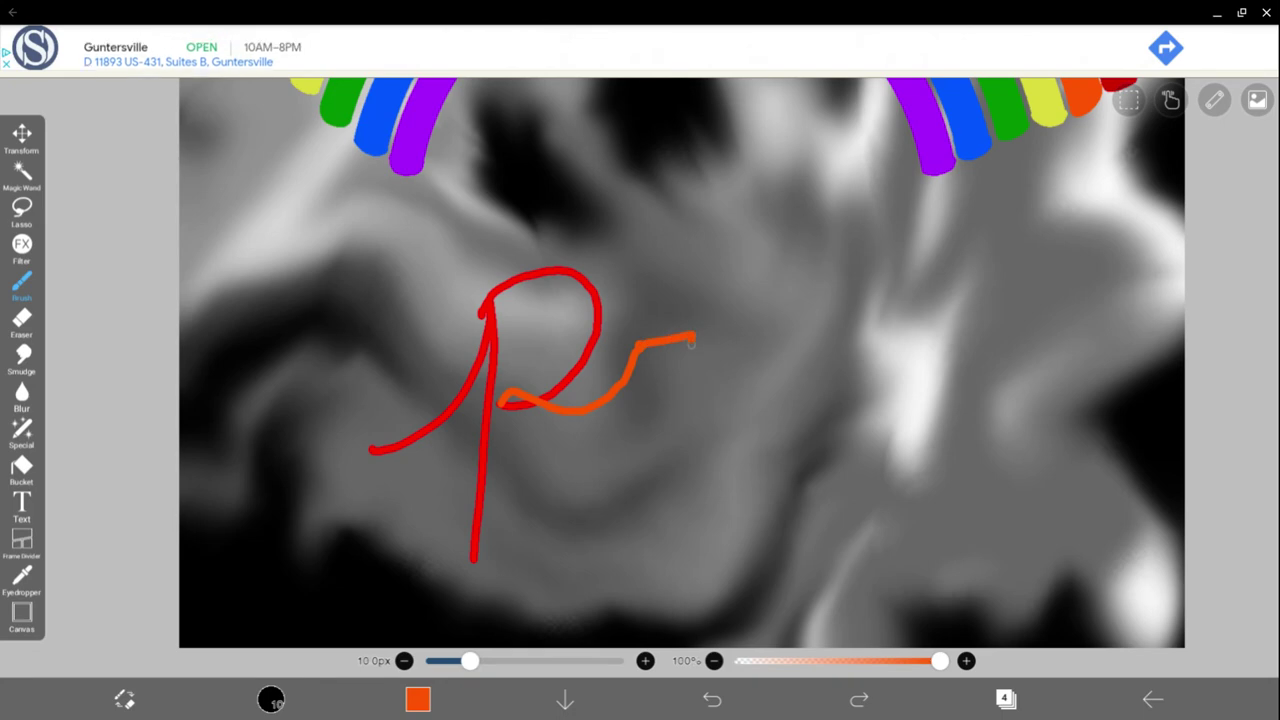
left_click(859, 699)
- Shift the colour to yellow and write the undotted i
left_click(418, 699)
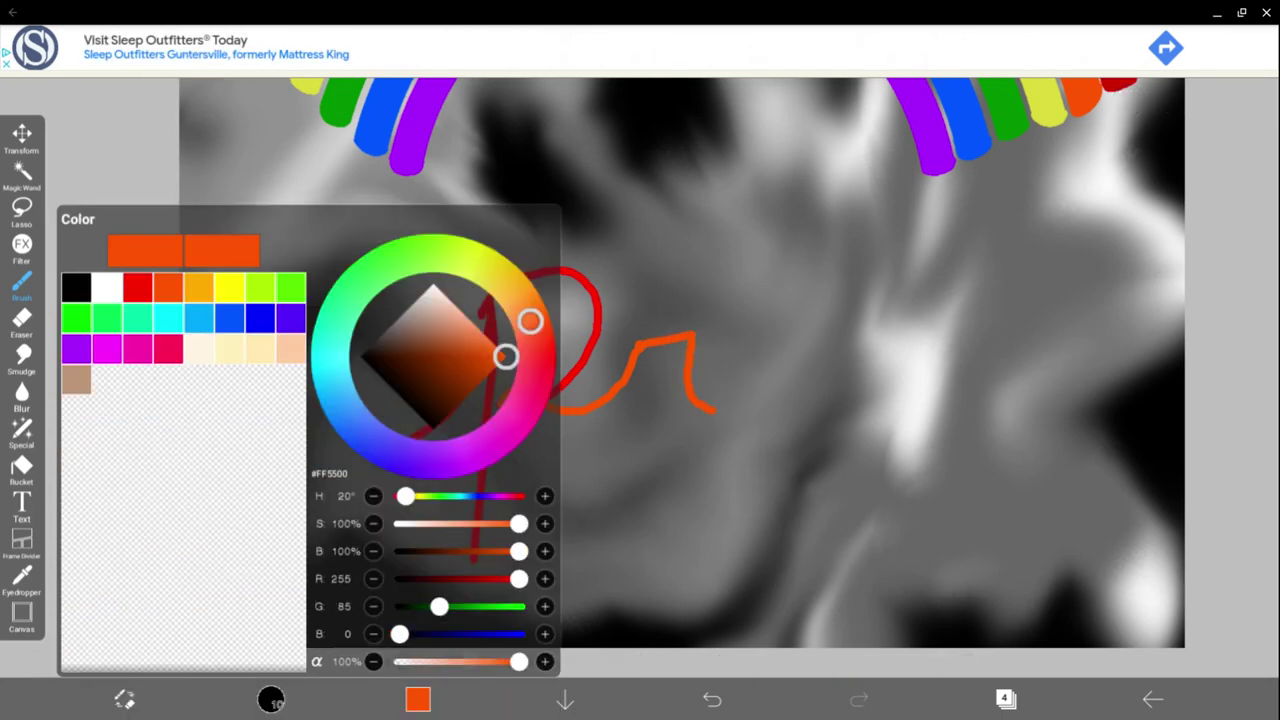
left_click_drag(530, 320, 484, 267)
left_click(418, 699)
left_click(712, 411)
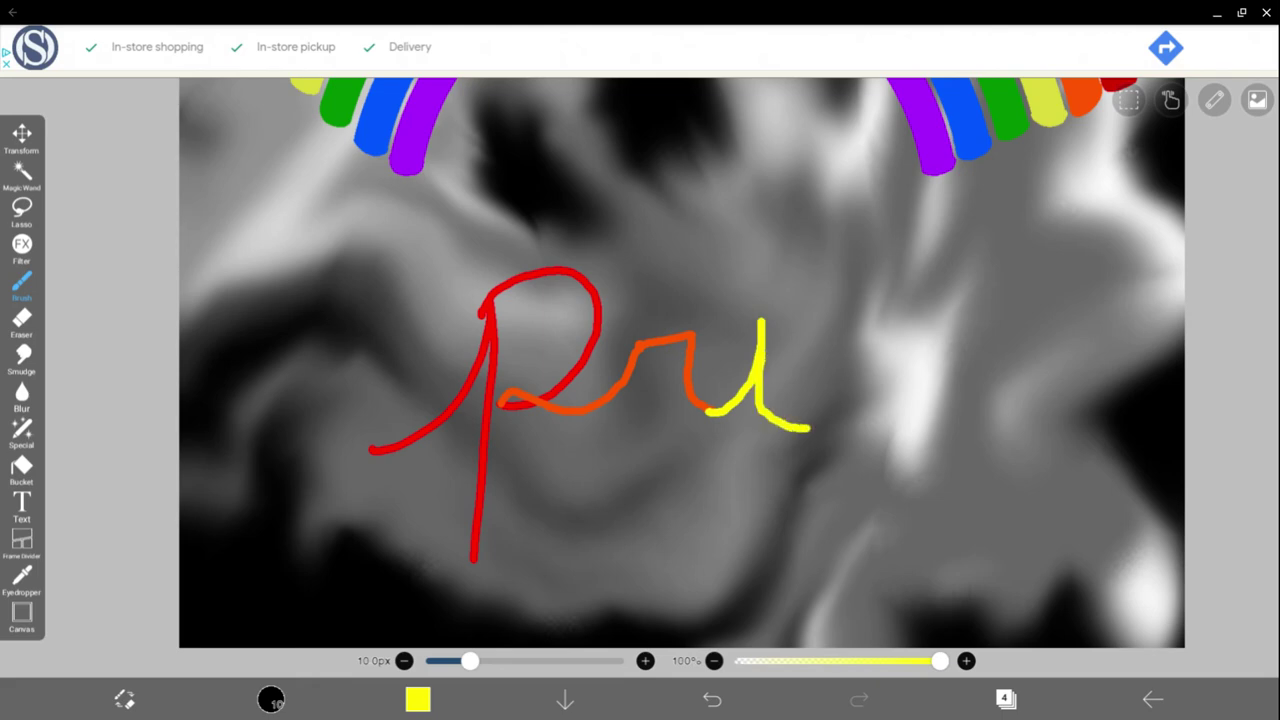
- Shift the colour to green and write the d
left_click(418, 699)
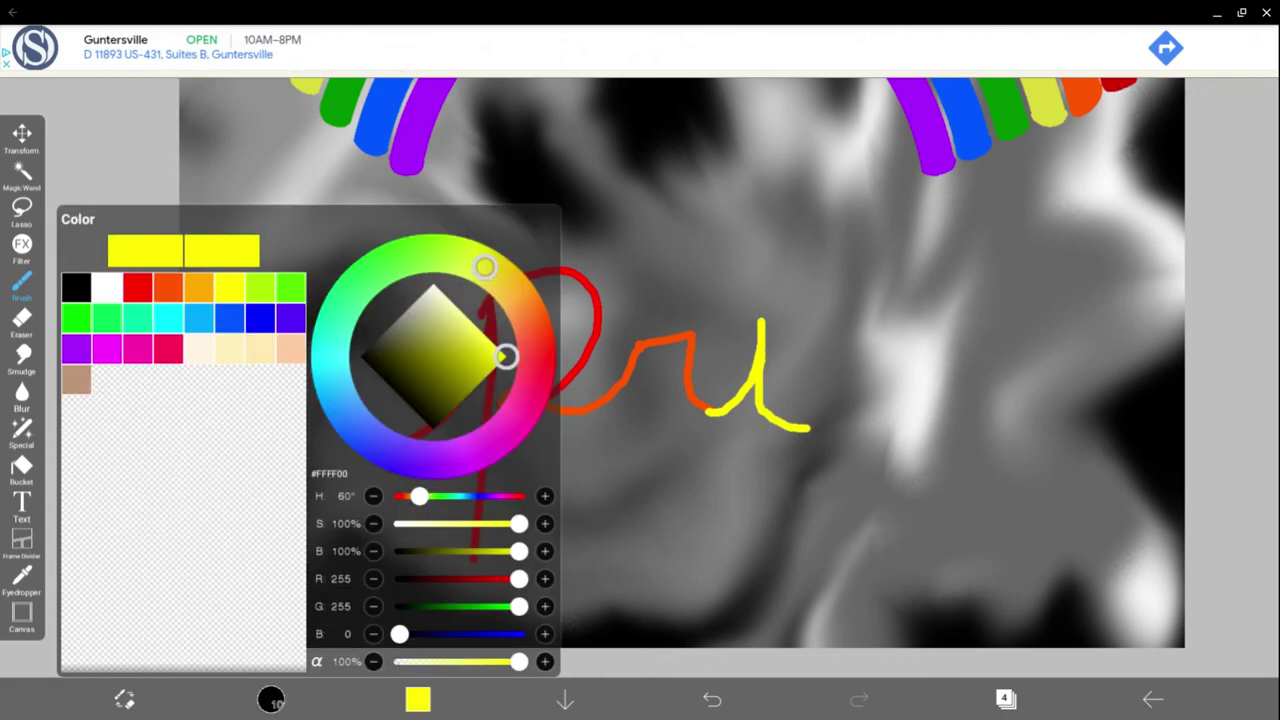
left_click_drag(484, 267, 383, 266)
left_click(418, 699)
left_click_drag(836, 364, 865, 373)
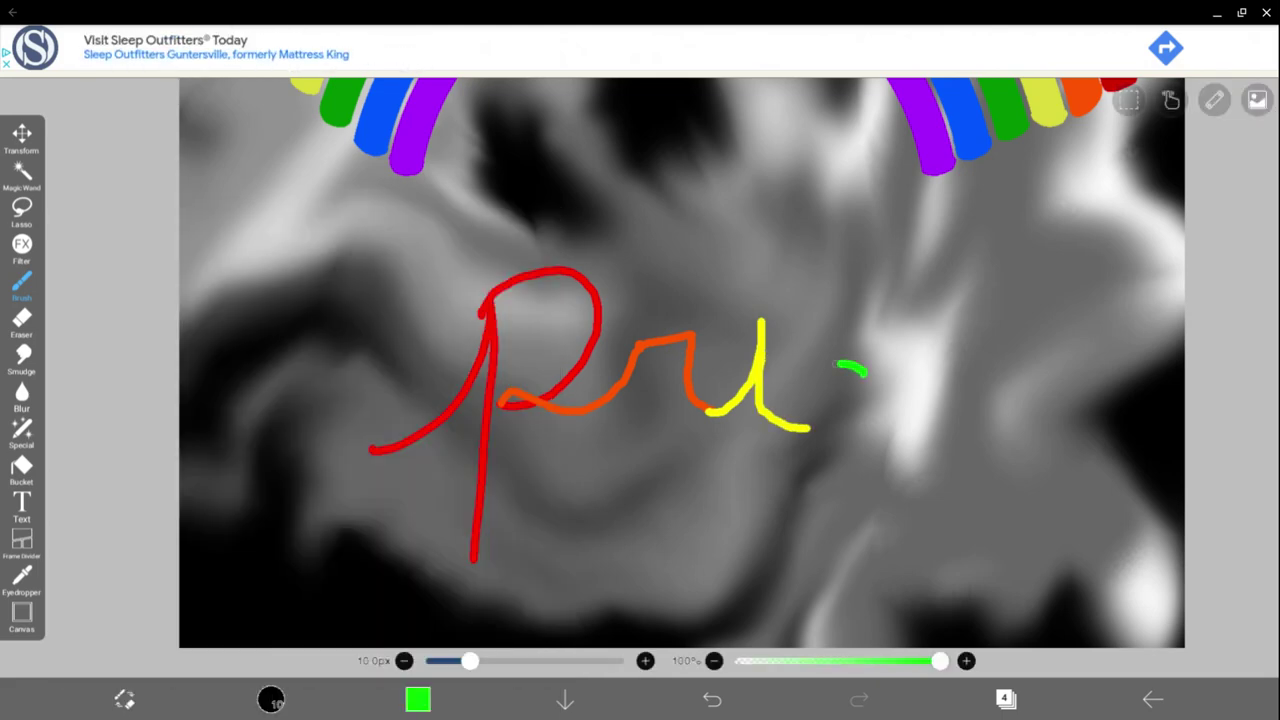
- Shift the colour through violet to purple and draw the outline heart
left_click(418, 699)
left_click_drag(381, 266, 415, 458)
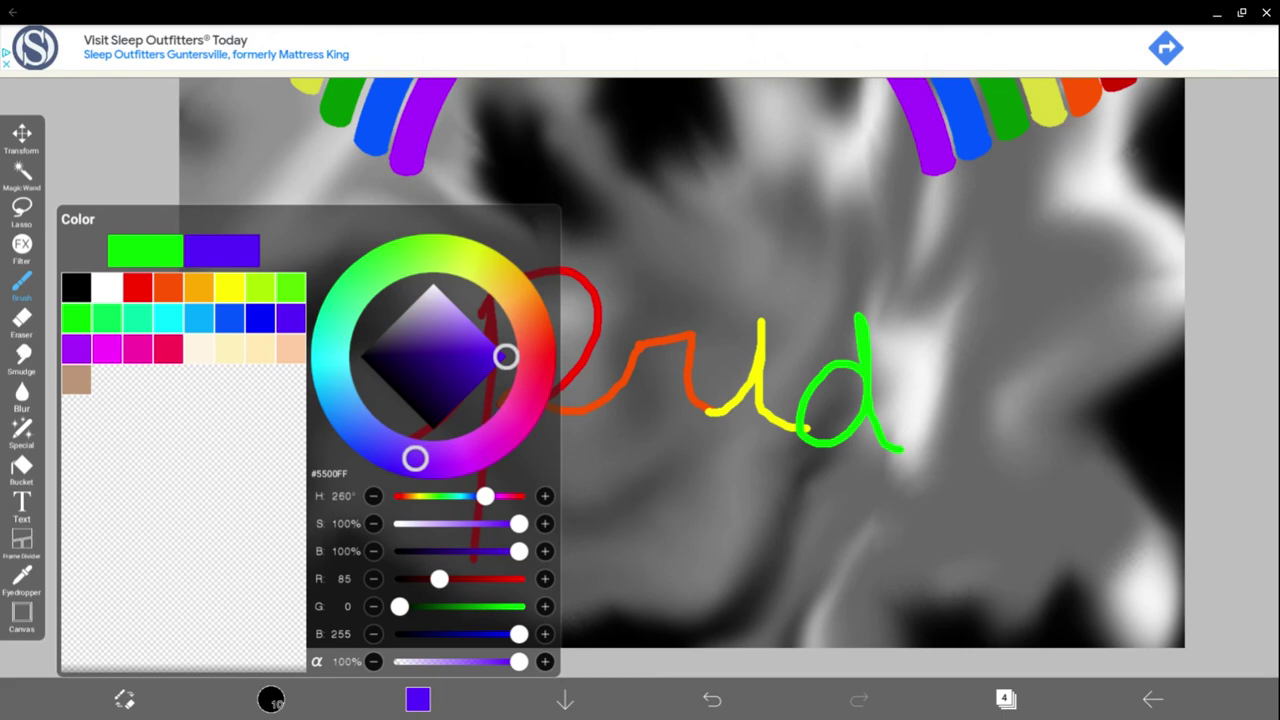
left_click(418, 699)
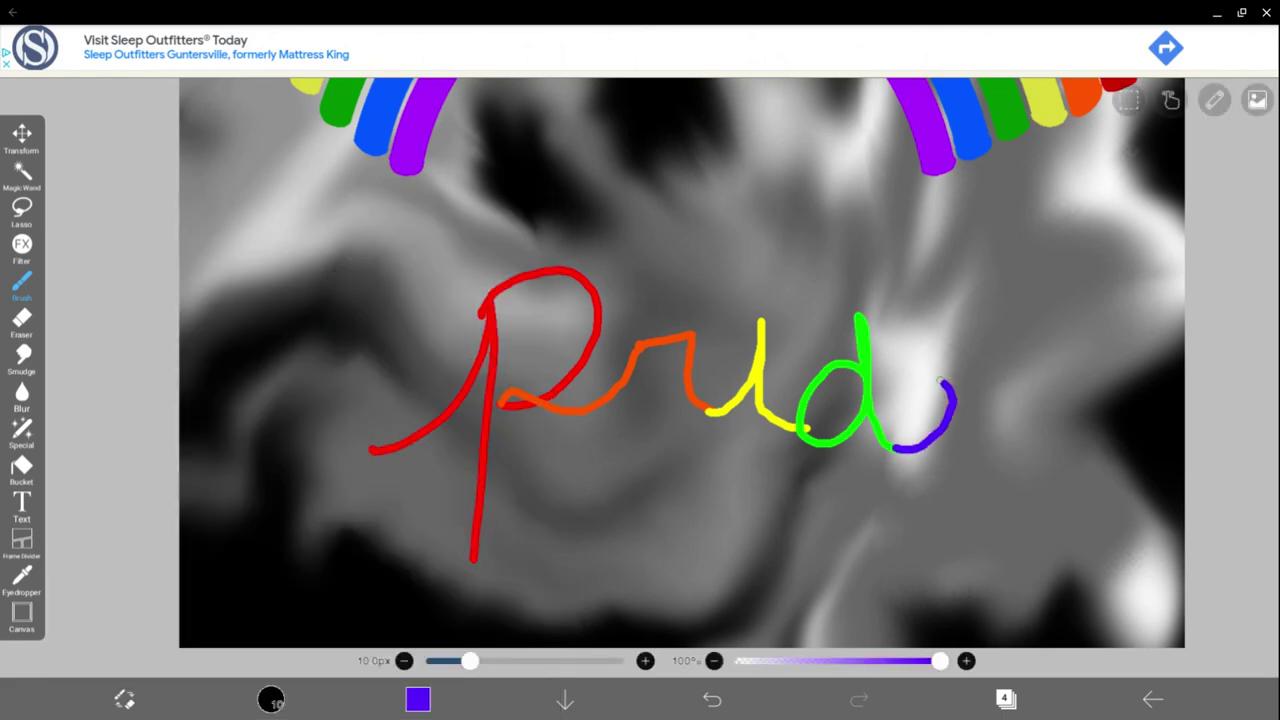
left_click(418, 699)
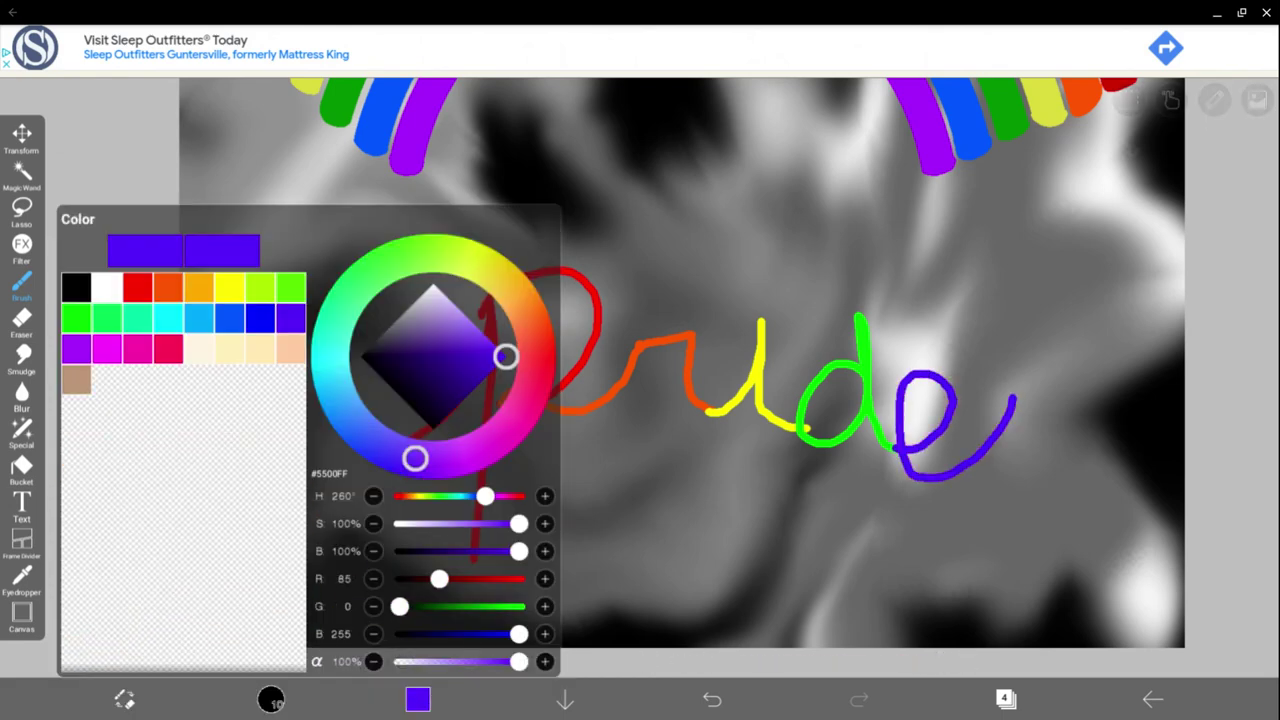
left_click_drag(415, 458, 450, 458)
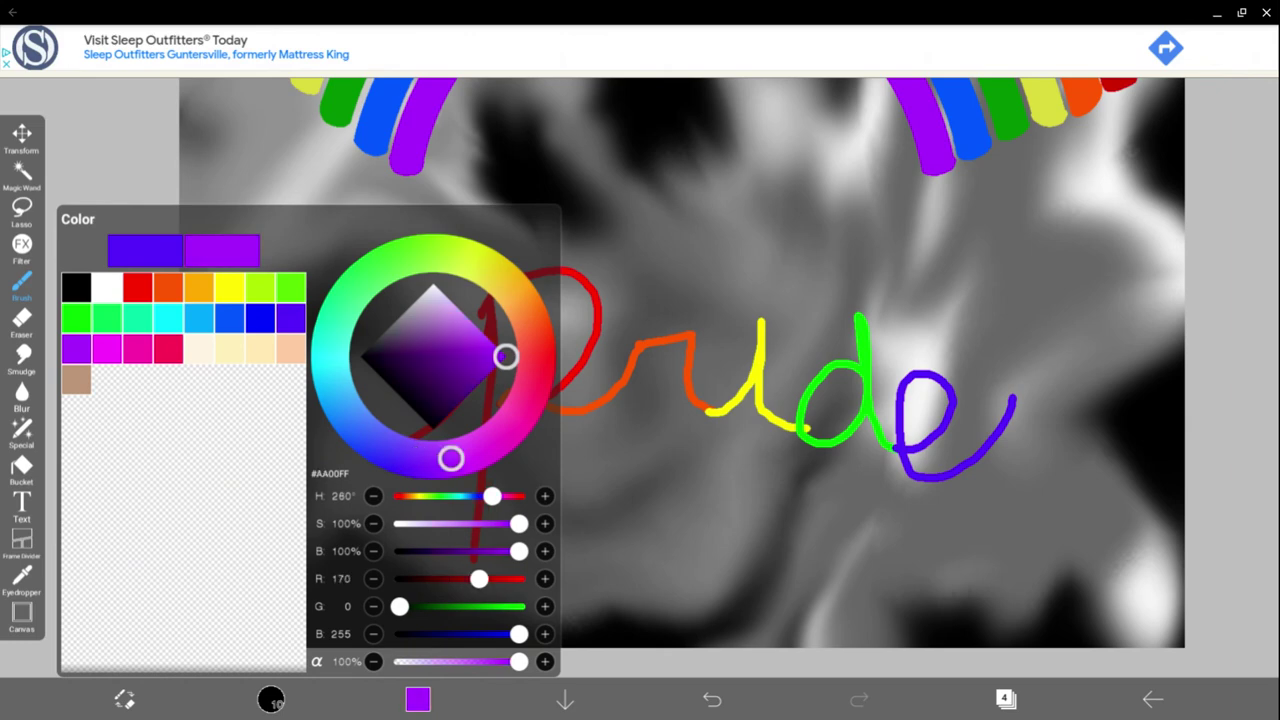
left_click(418, 699)
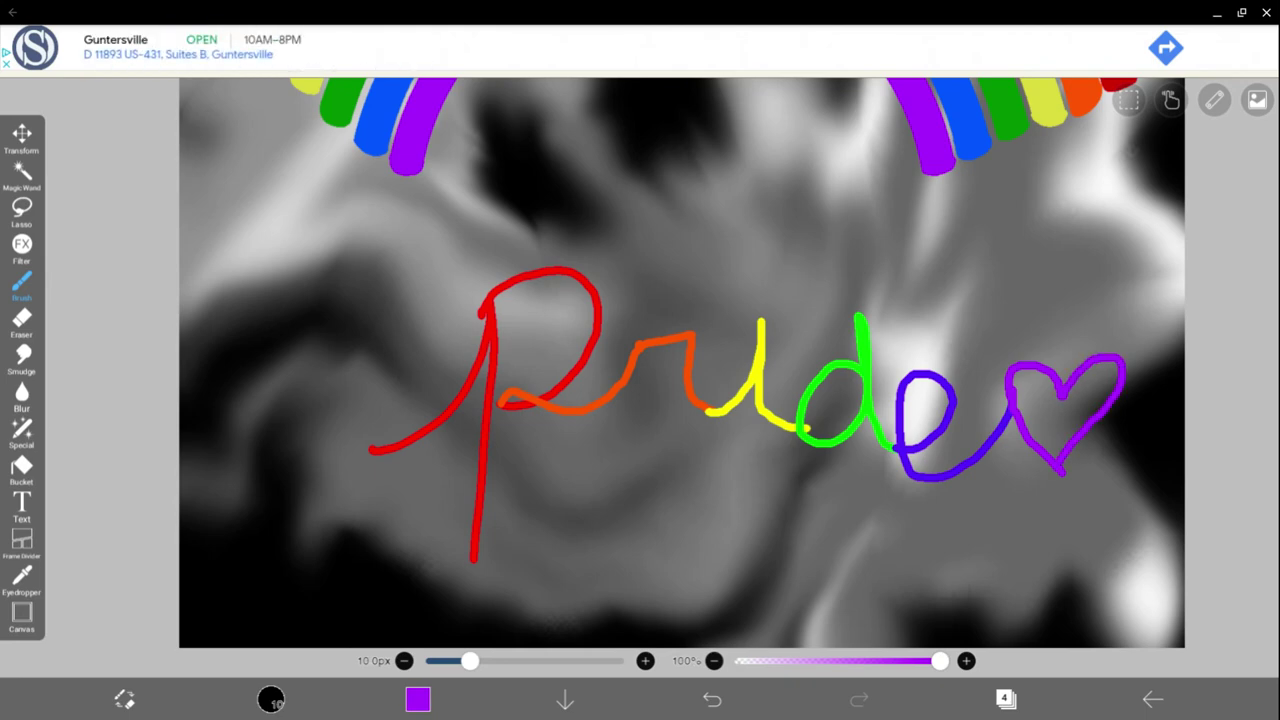
- Pick yellow, dot the i with a small dot, then undo it
scroll(754, 357, "up", 5)
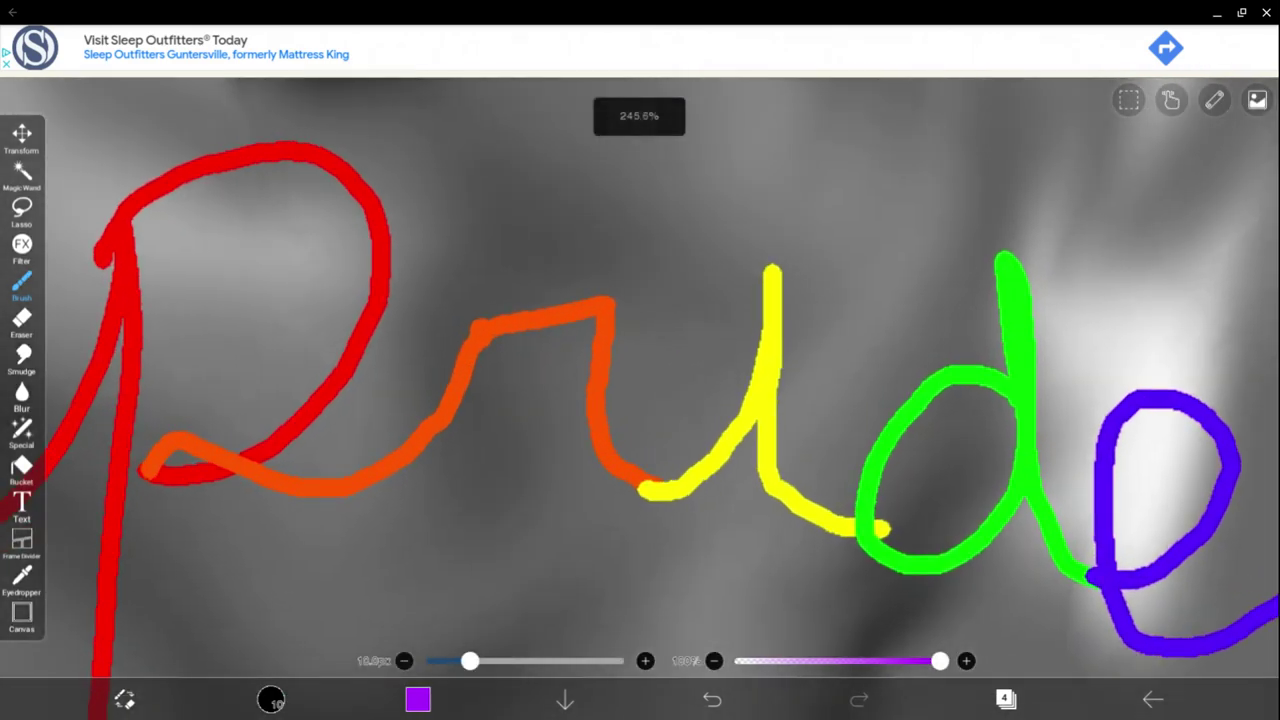
left_click(418, 699)
left_click(226, 286)
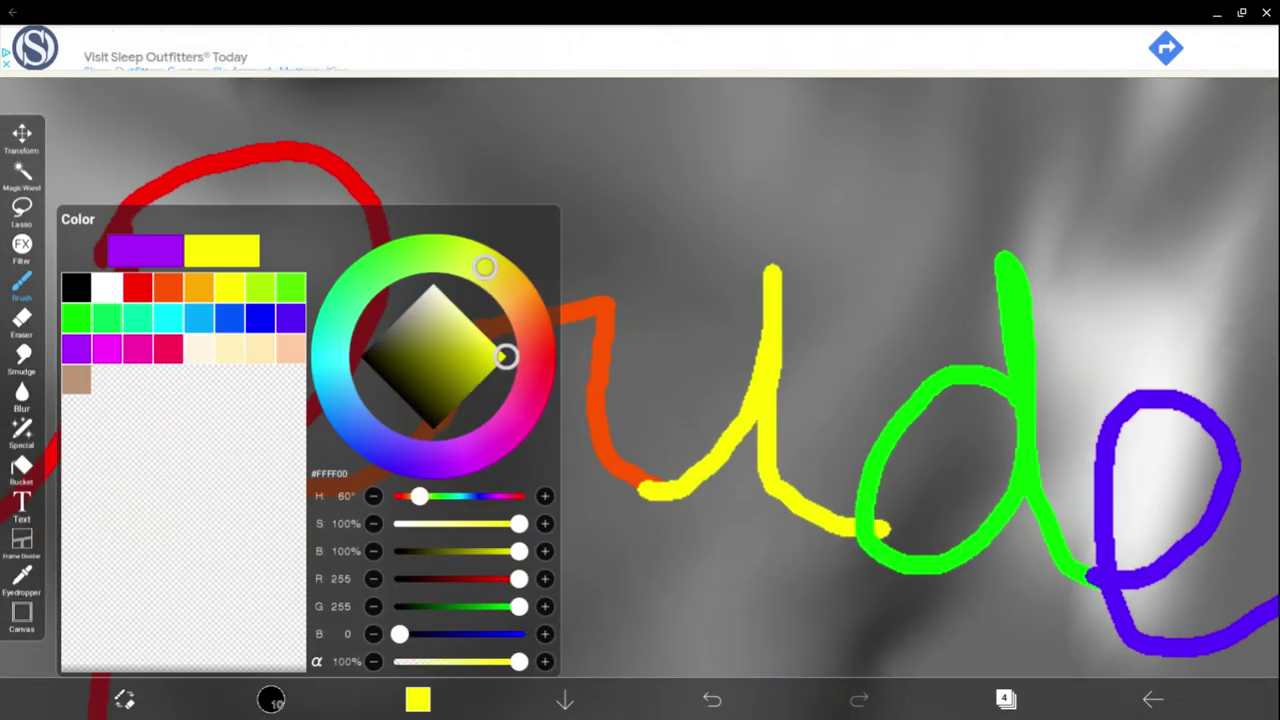
left_click(418, 699)
left_click(768, 222)
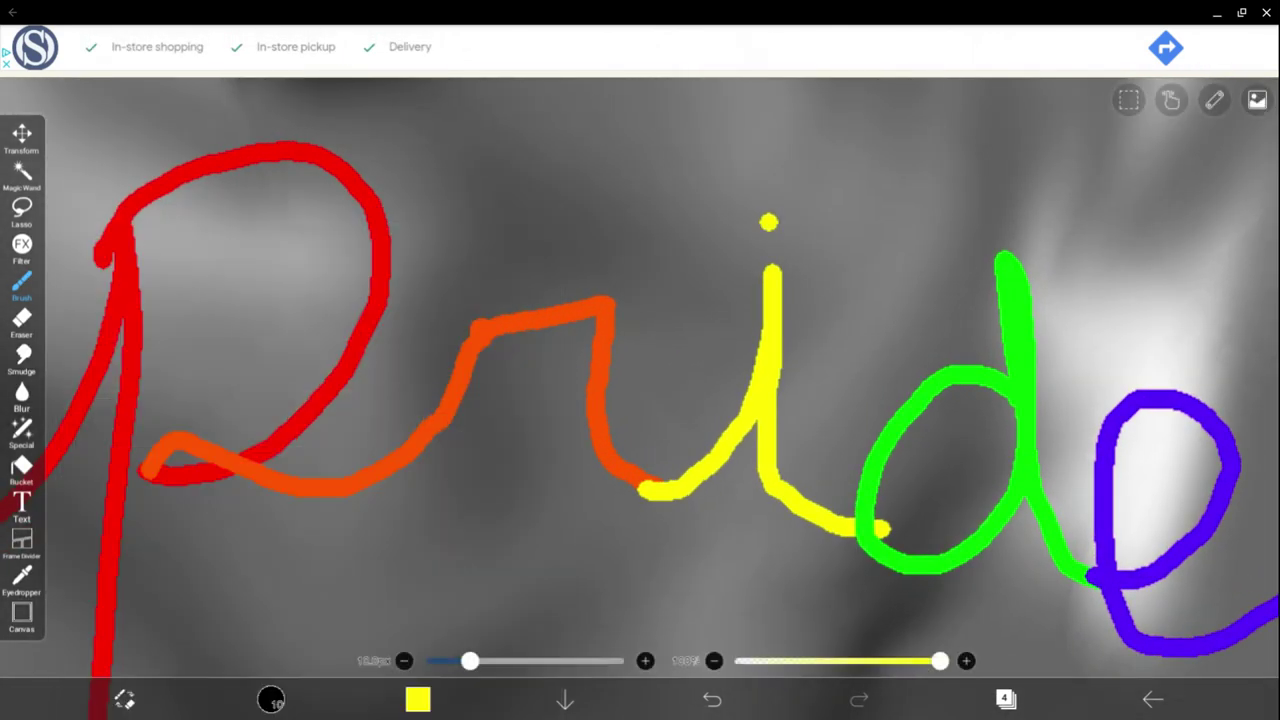
left_click(712, 699)
scroll(800, 205, "up", 5)
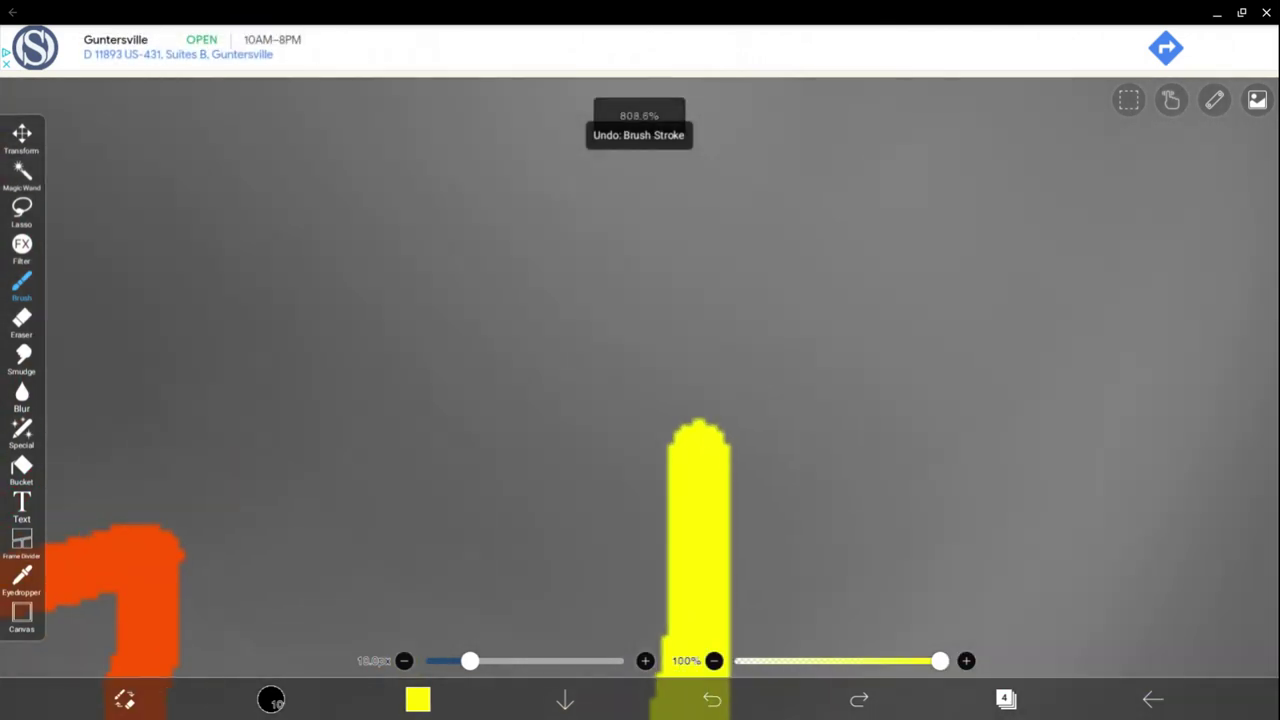
scroll(700, 400, "up", 2)
- Paint a larger round yellow dot above the i and zoom out to check it
left_click_drag(700, 200, 690, 283)
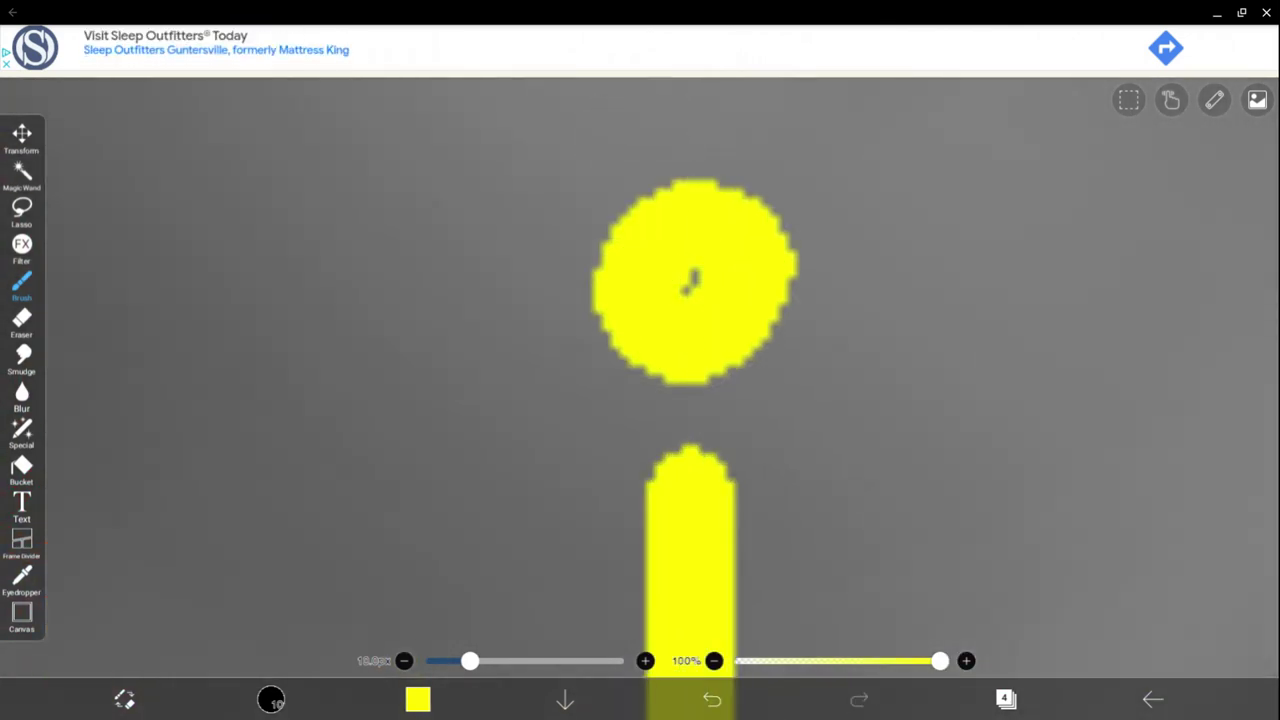
left_click(712, 699)
mouse_move(700, 215)
left_mouse_down()
mouse_move(657, 263)
mouse_move(750, 330)
left_mouse_up()
left_click(712, 699)
mouse_move(745, 200)
left_mouse_down()
mouse_move(730, 290)
mouse_move(712, 265)
left_mouse_up()
scroll(640, 400, "down", 3)
scroll(640, 400, "down", 3)
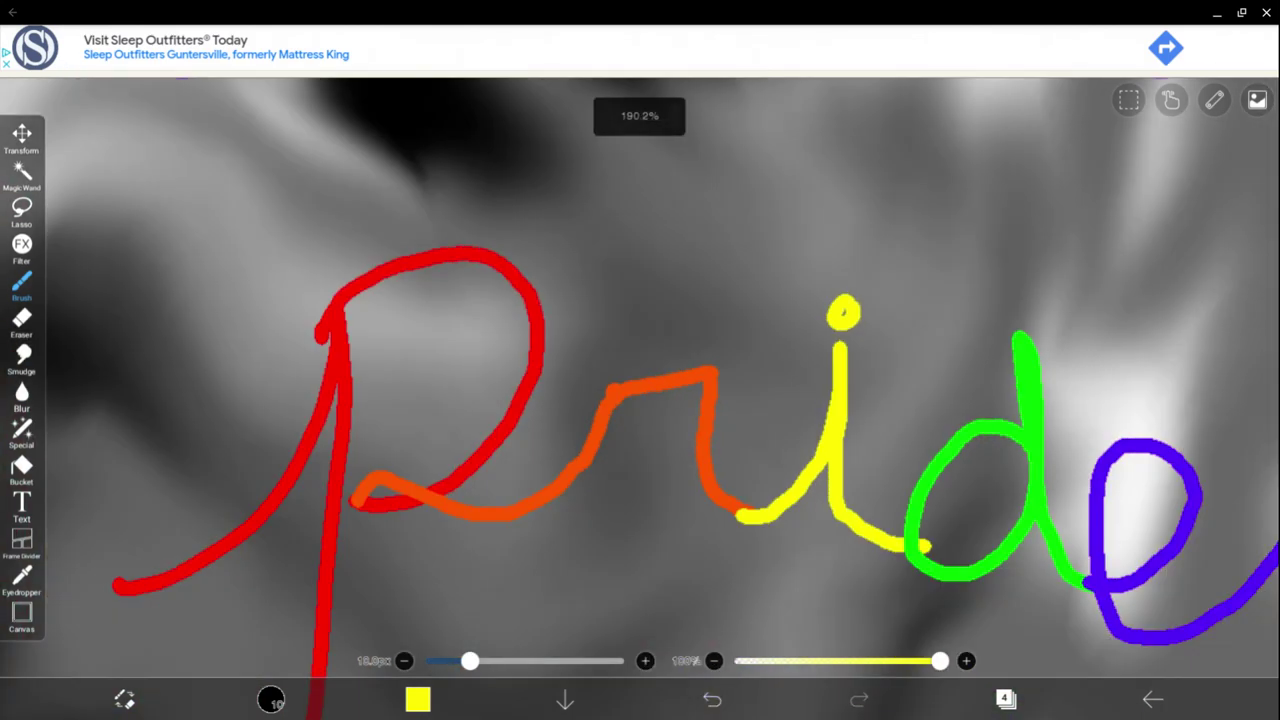
scroll(640, 400, "down", 3)
scroll(640, 400, "down", 2)
scroll(825, 373, "down", 1)
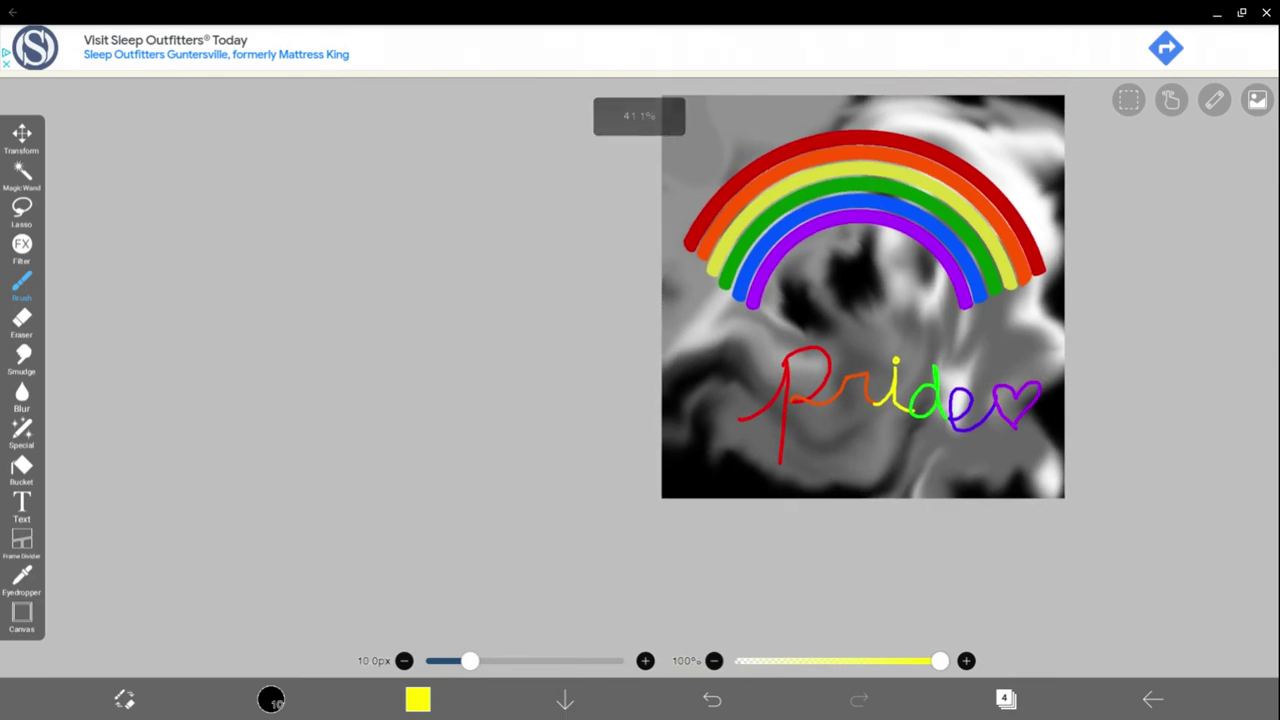
scroll(825, 373, "down", 2)
scroll(825, 373, "down", 1)
scroll(825, 430, "up", 3)
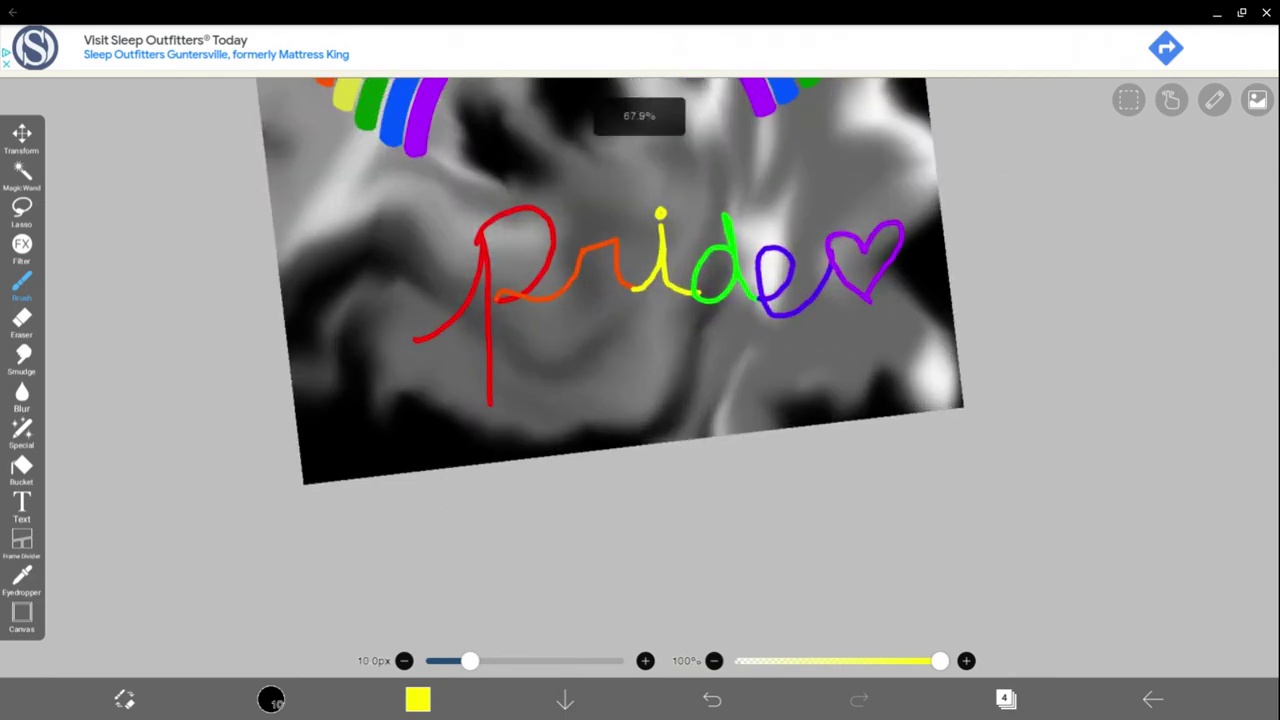
scroll(825, 430, "up", 3)
scroll(825, 430, "up", 3)
- Add a new layer and drag it down to sit just above background layer 1
left_click(1006, 698)
left_click(859, 604)
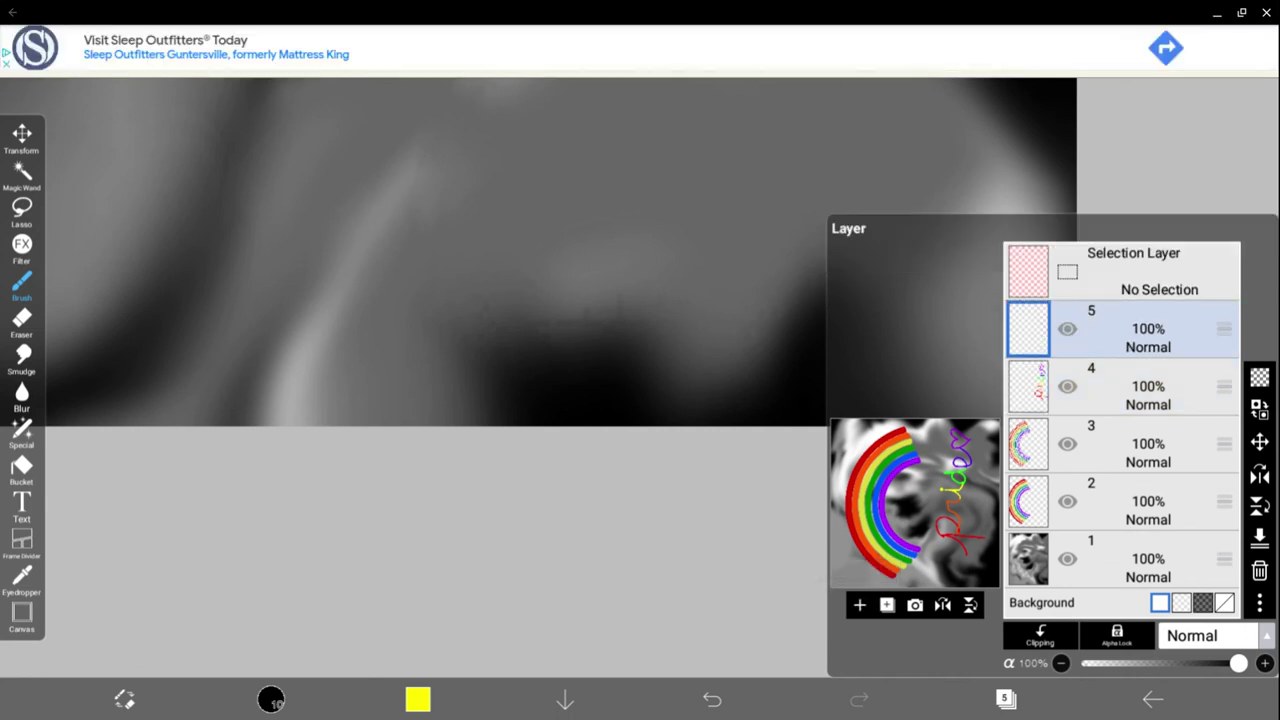
left_click_drag(1224, 328, 1224, 500)
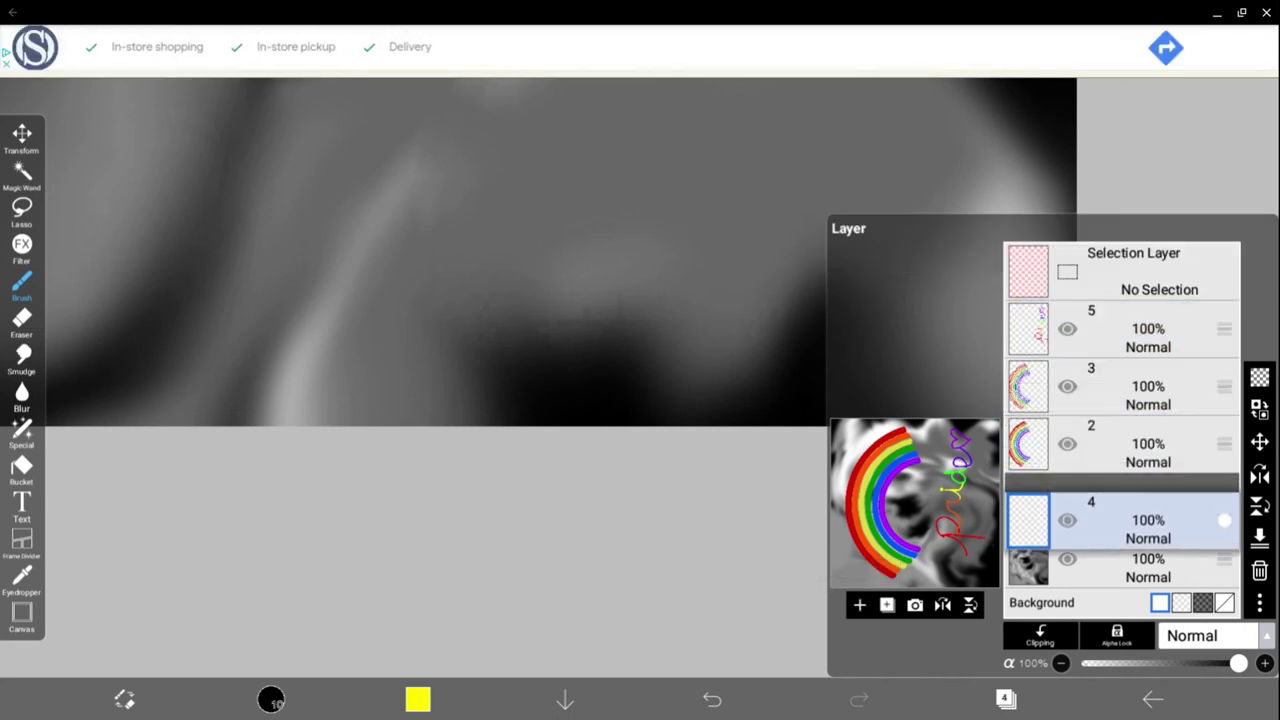
left_click_drag(1224, 520, 1224, 503)
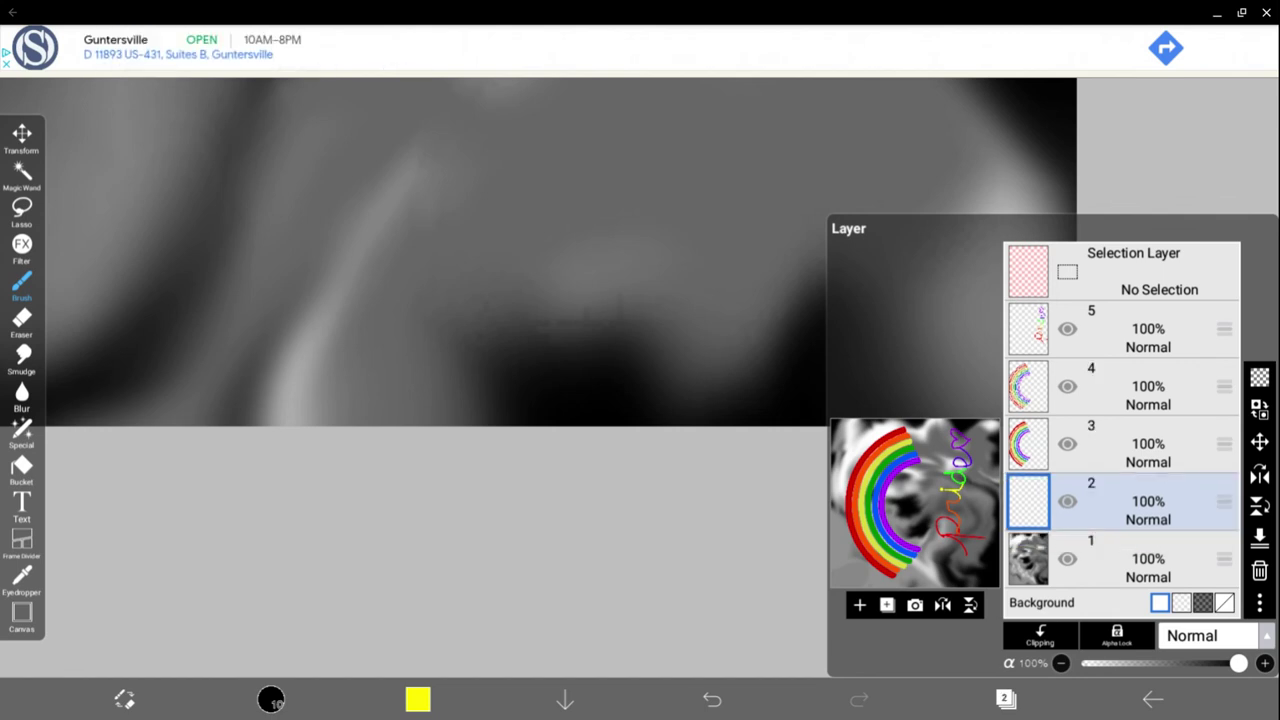
left_click(1006, 698)
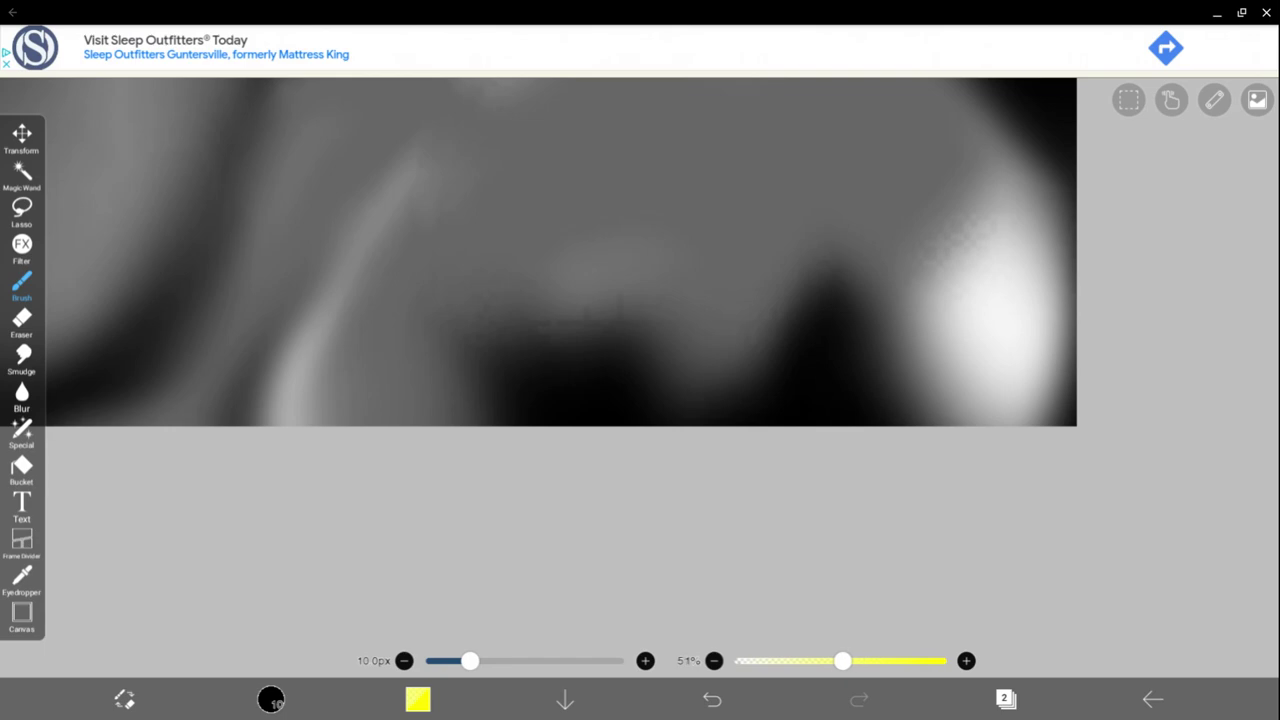
- Paint two trial yellow strokes near the dark area, then undo both
scroll(640, 400, "up", 2)
scroll(640, 400, "up", 2)
scroll(640, 400, "up", 2)
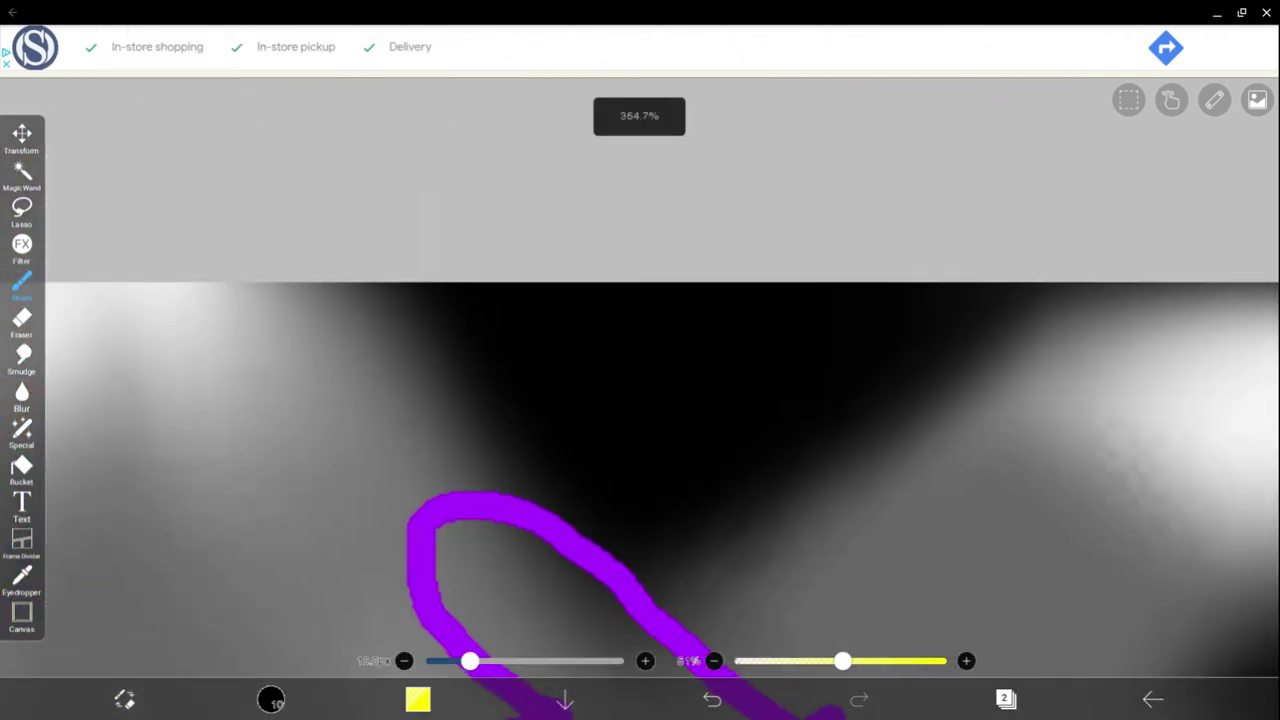
scroll(630, 262, "down", 2)
scroll(630, 262, "down", 2)
scroll(630, 262, "down", 2)
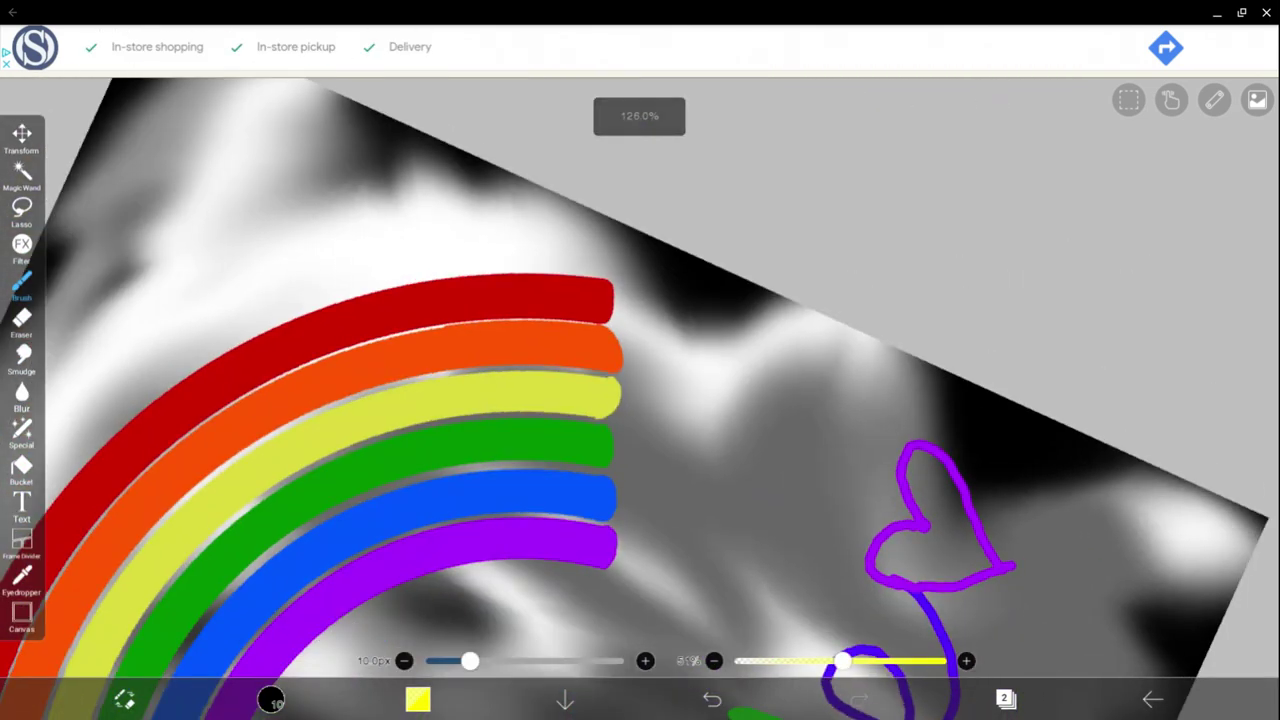
scroll(630, 262, "down", 2)
scroll(945, 301, "up", 2)
scroll(945, 301, "up", 1)
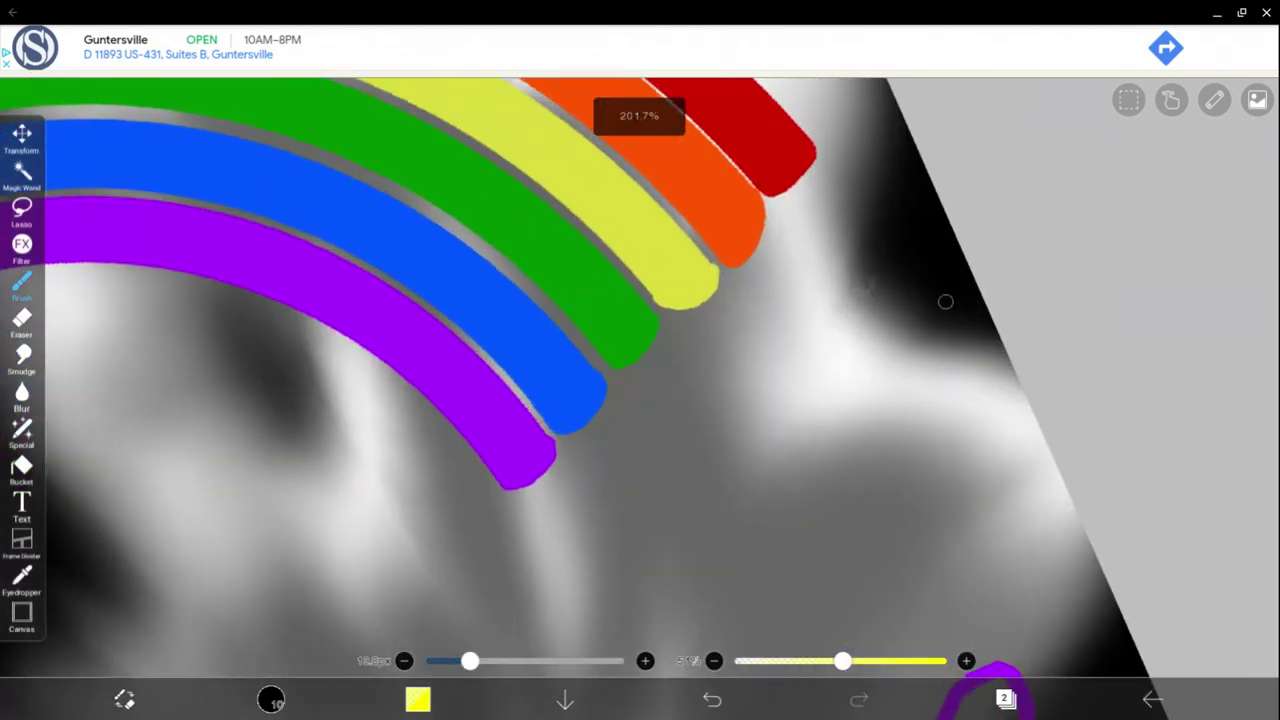
scroll(945, 301, "up", 2)
scroll(945, 301, "up", 2)
scroll(945, 301, "up", 1)
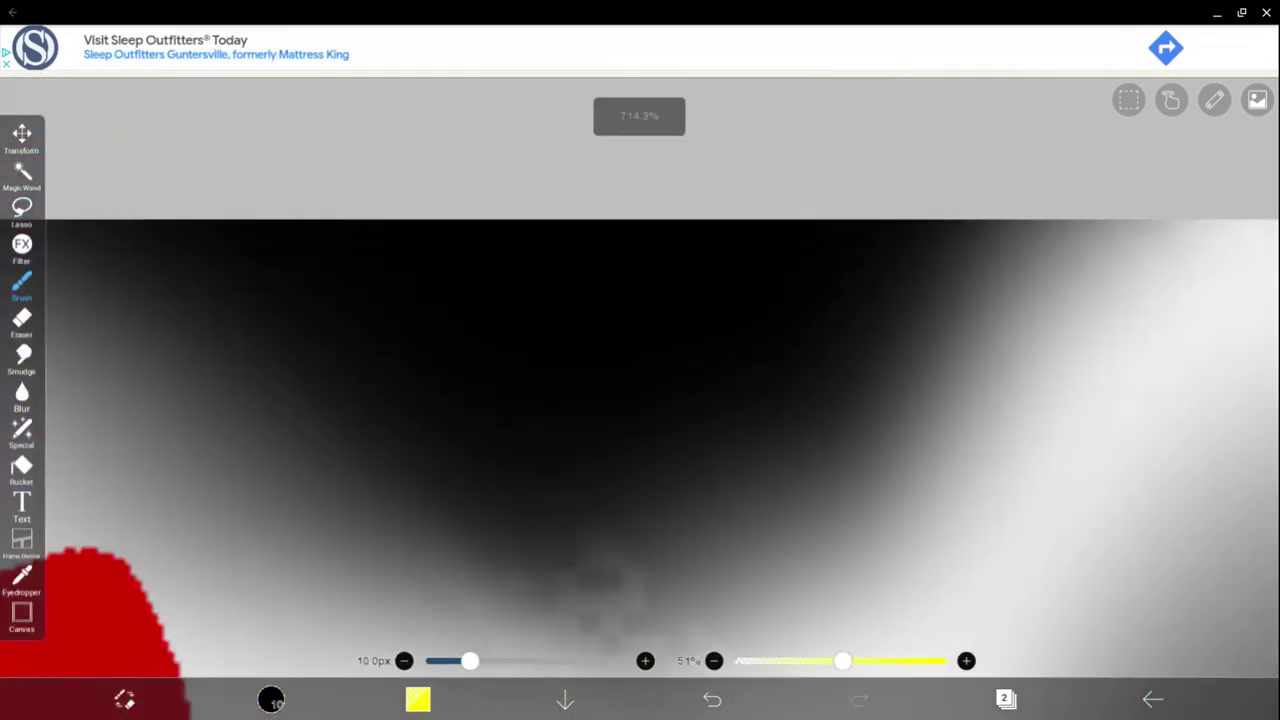
left_click_drag(414, 262, 400, 375)
mouse_move(330, 265)
left_mouse_down()
mouse_move(423, 330)
mouse_move(571, 300)
mouse_move(629, 386)
mouse_move(729, 314)
mouse_move(737, 420)
mouse_move(927, 395)
mouse_move(962, 458)
left_mouse_up()
key("ctrl+z")
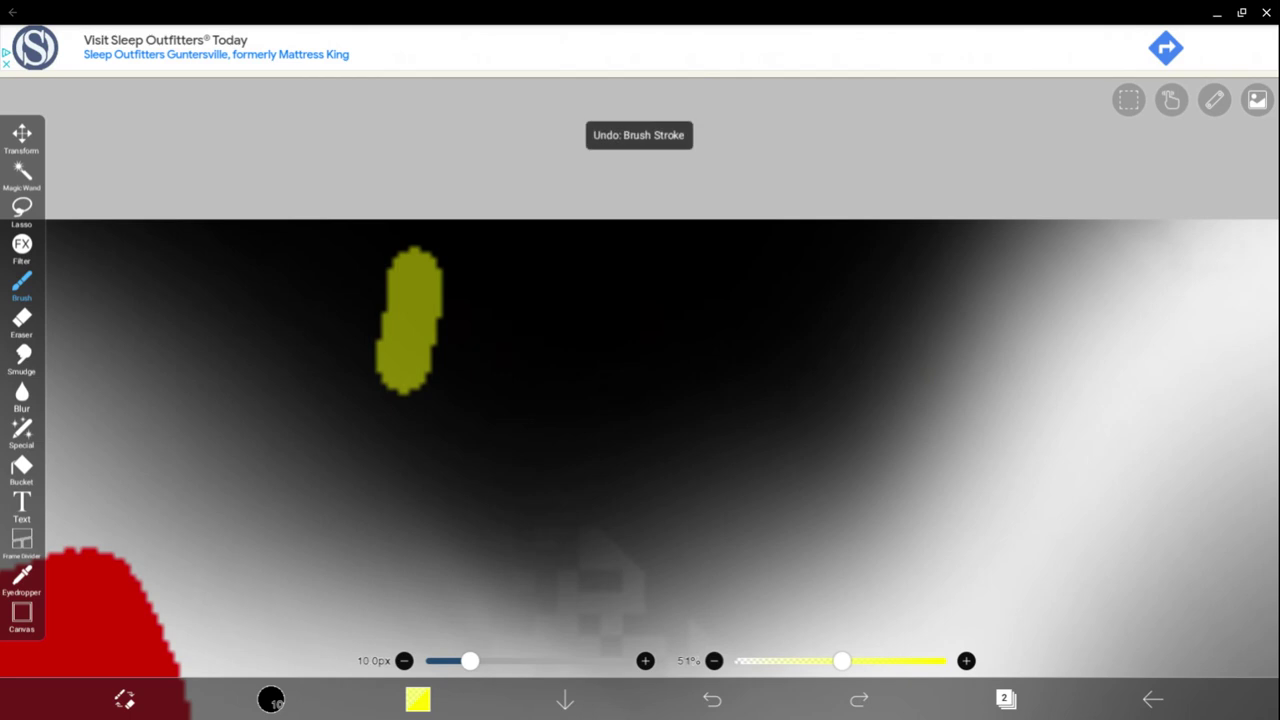
key("ctrl+z")
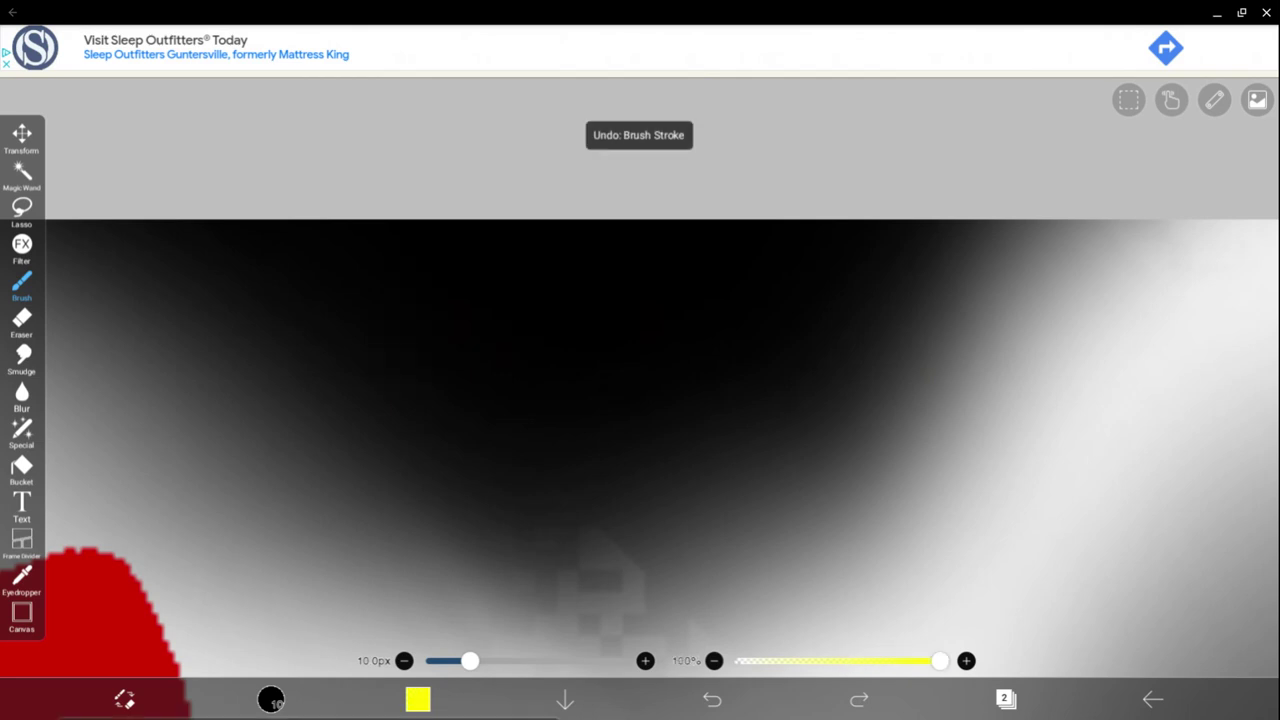
- Choose mint green and test two mint strokes, then undo them
left_click(418, 699)
left_click(259, 287)
left_click(138, 318)
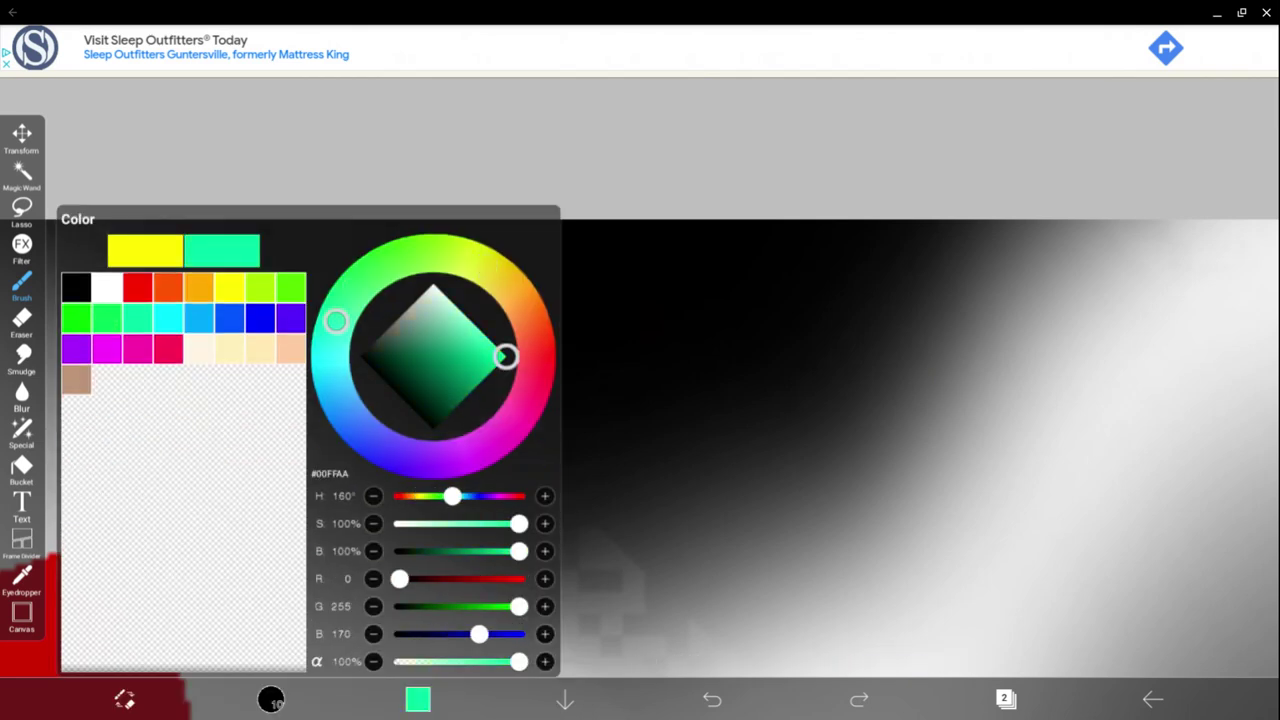
left_click(418, 699)
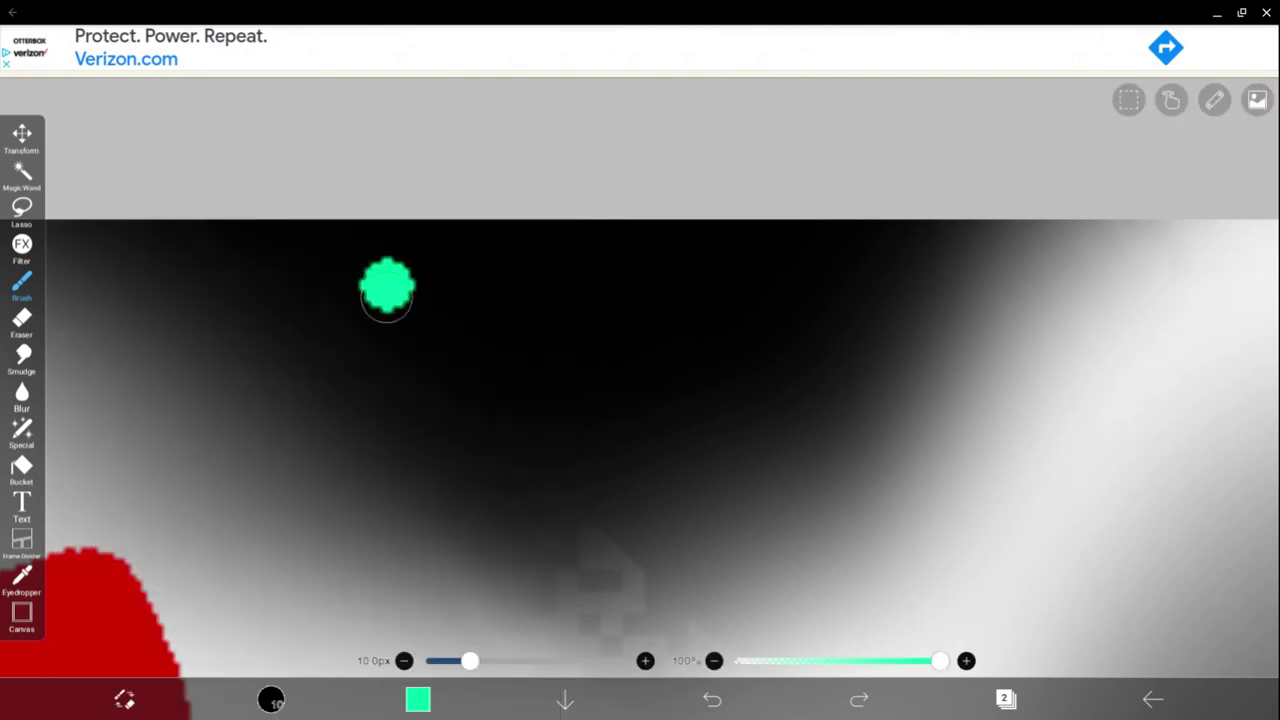
left_click_drag(387, 307, 387, 390)
mouse_move(265, 290)
left_mouse_down()
mouse_move(370, 232)
mouse_move(490, 340)
left_mouse_up()
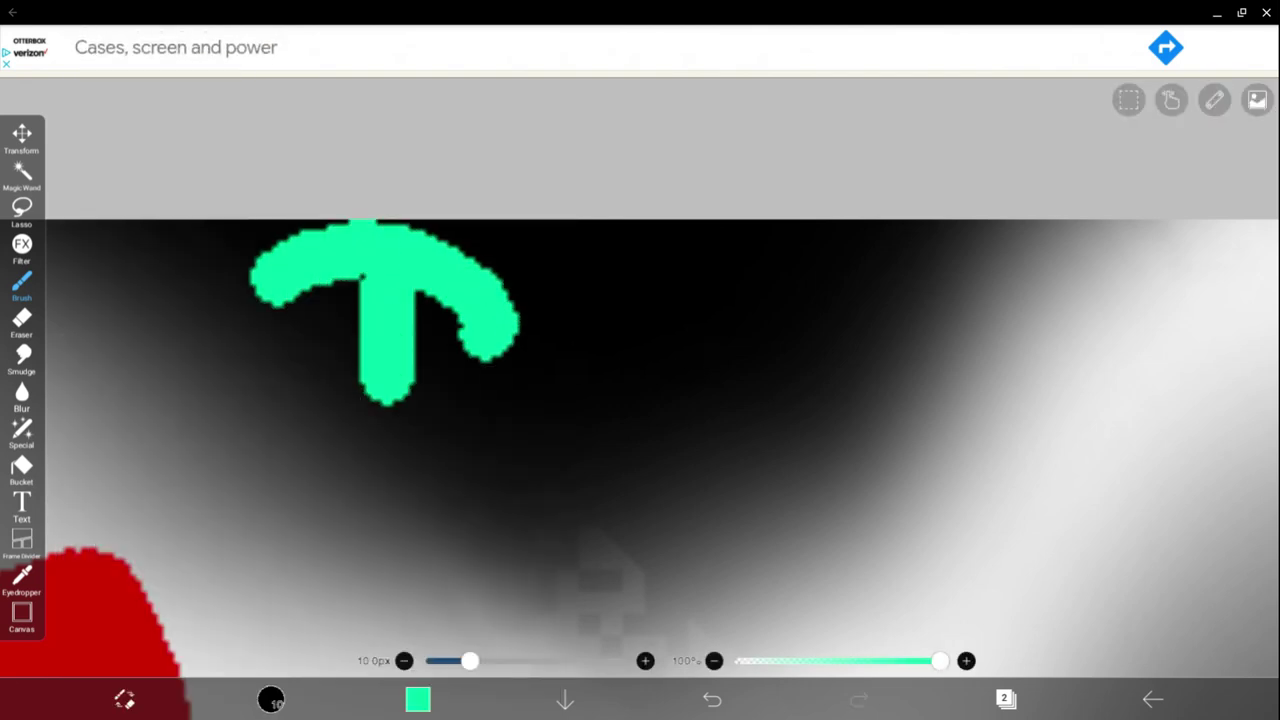
left_click(712, 699)
left_click(712, 699)
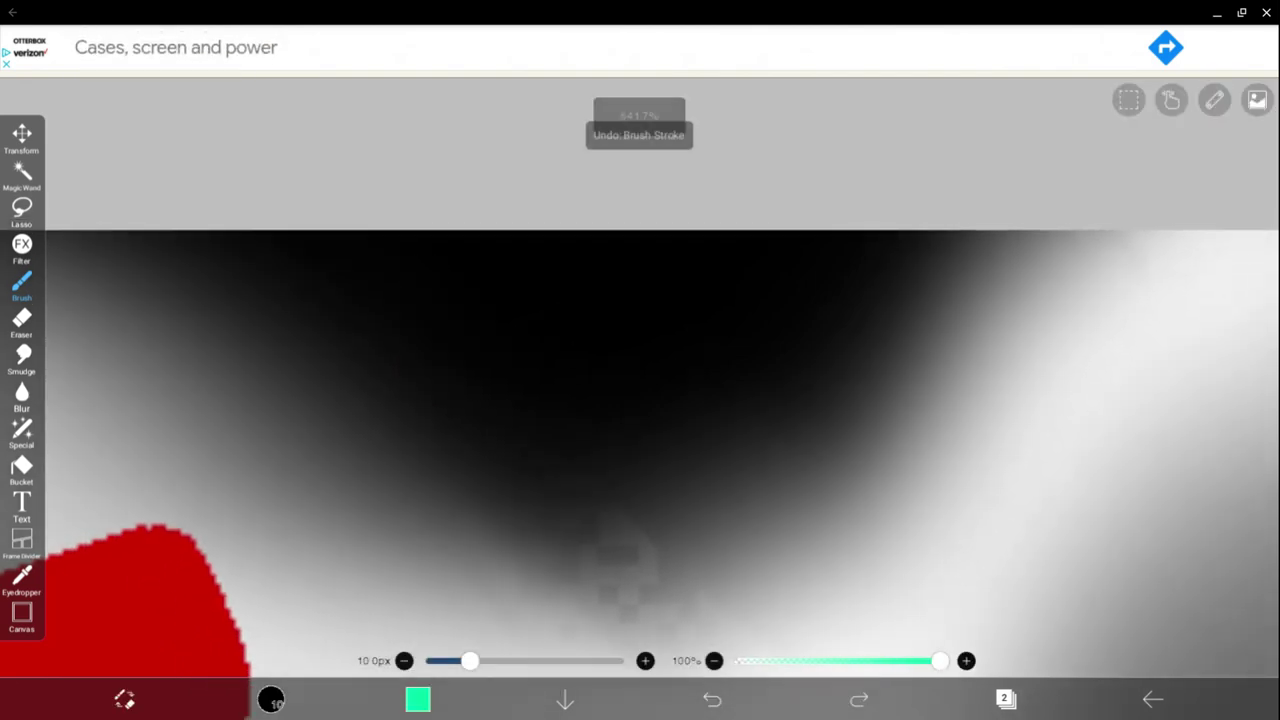
- Reduce the brush to 8 px and handwrite the mint signature near the right edge
scroll(640, 400, "up", 3)
scroll(640, 400, "up", 3)
scroll(640, 400, "up", 1)
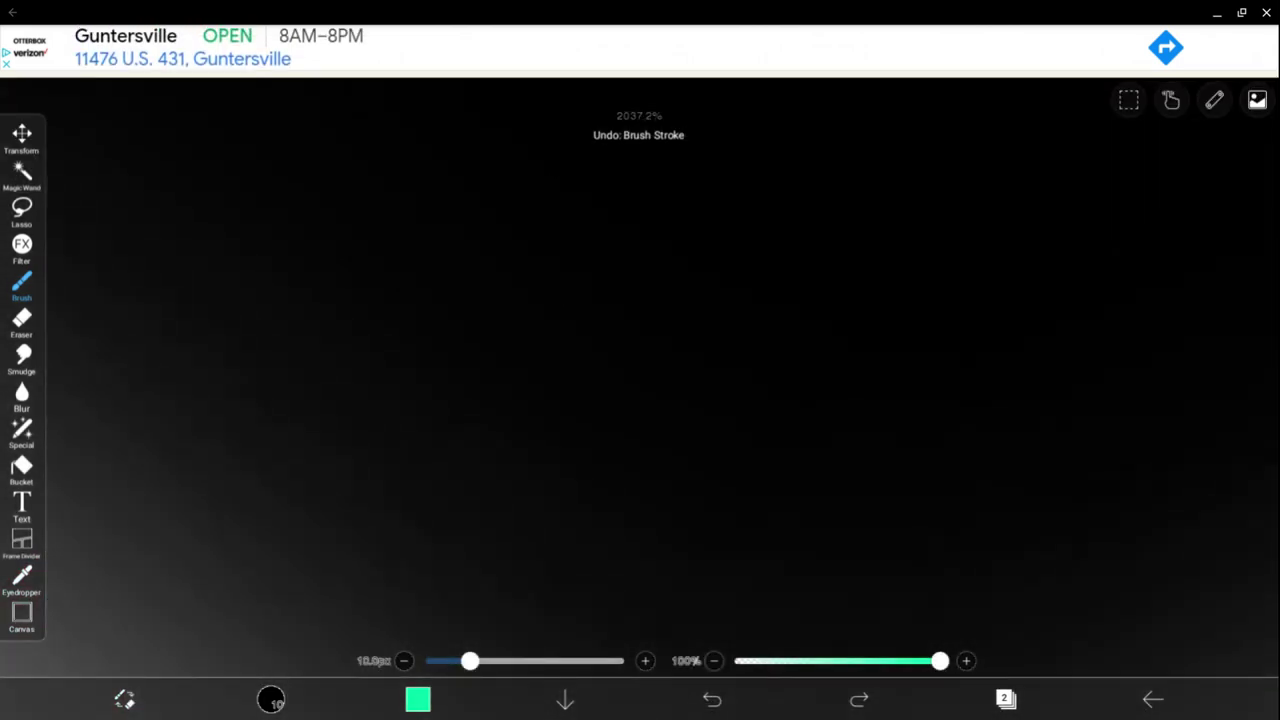
left_click_drag(470, 661, 451, 661)
left_click_drag(328, 182, 328, 385)
mouse_move(190, 182)
left_mouse_down()
mouse_move(330, 105)
mouse_move(355, 290)
mouse_move(458, 355)
mouse_move(495, 225)
mouse_move(655, 215)
mouse_move(760, 360)
mouse_move(800, 225)
mouse_move(700, 600)
mouse_move(1130, 335)
left_mouse_up()
mouse_move(890, 280)
left_mouse_down()
mouse_move(1000, 265)
mouse_move(1045, 515)
left_mouse_up()
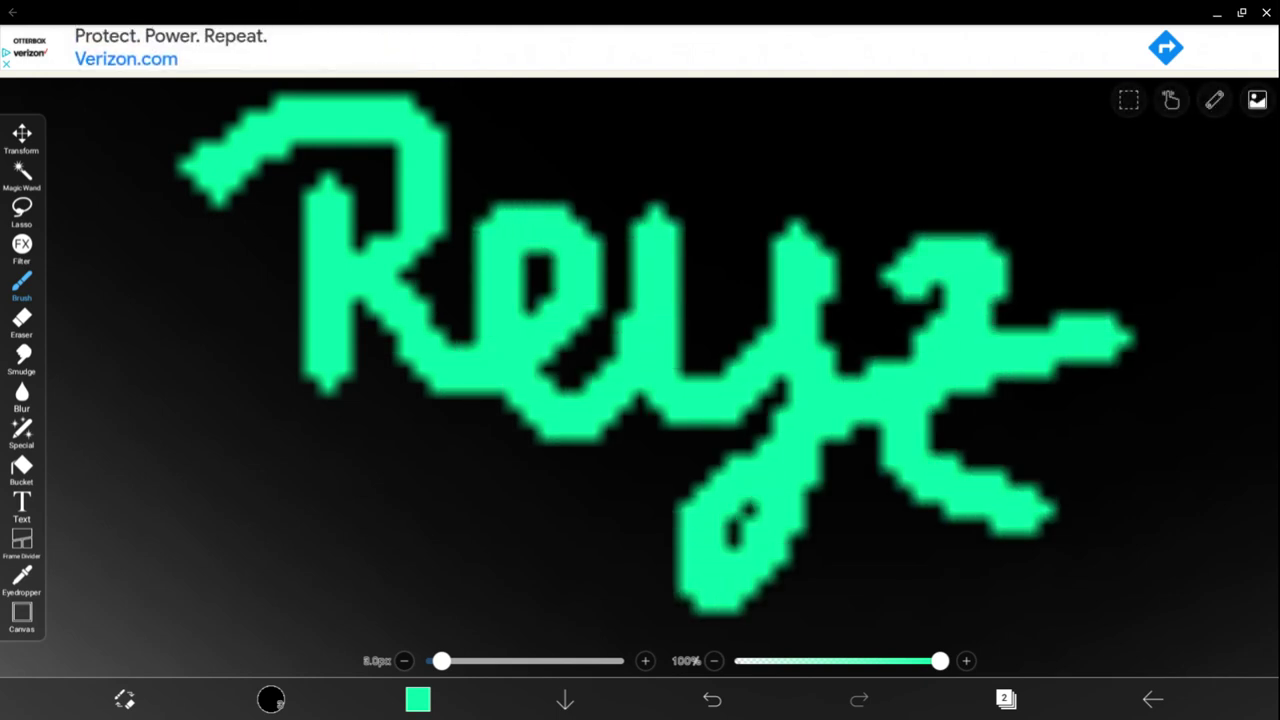
left_click_drag(898, 274, 845, 318)
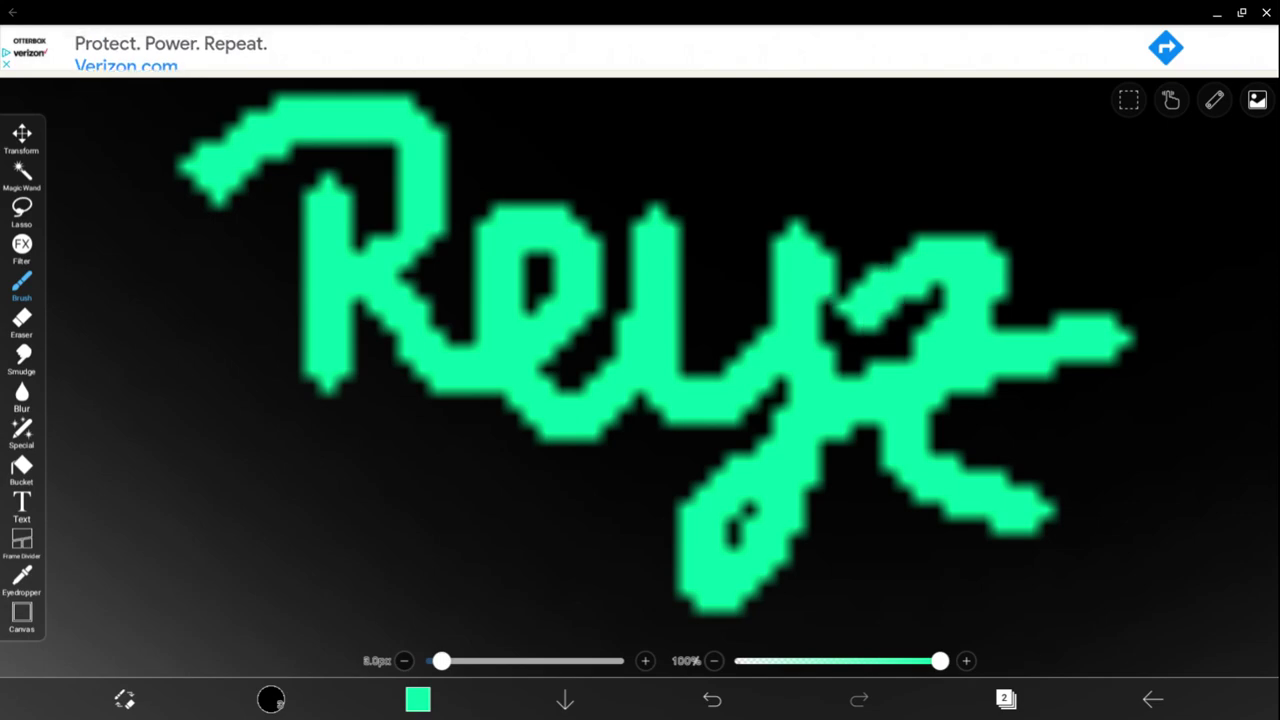
scroll(640, 380, "down", 10)
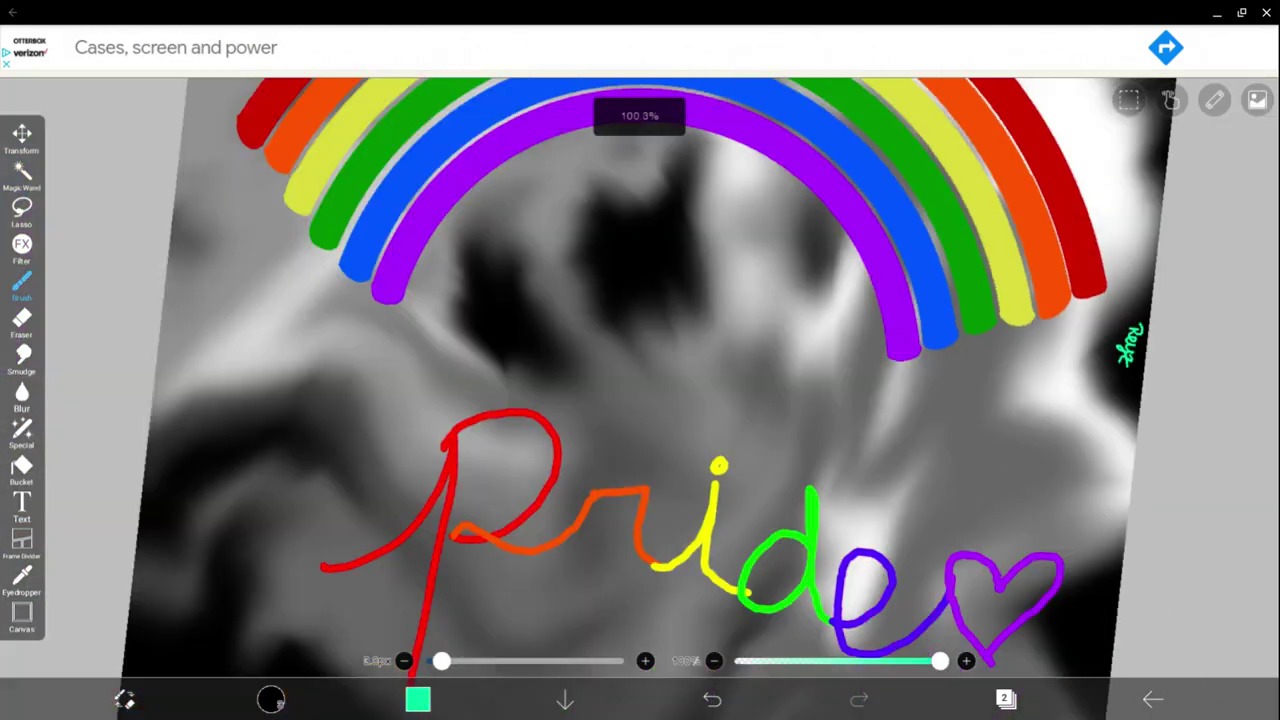
scroll(895, 385, "down", 3)
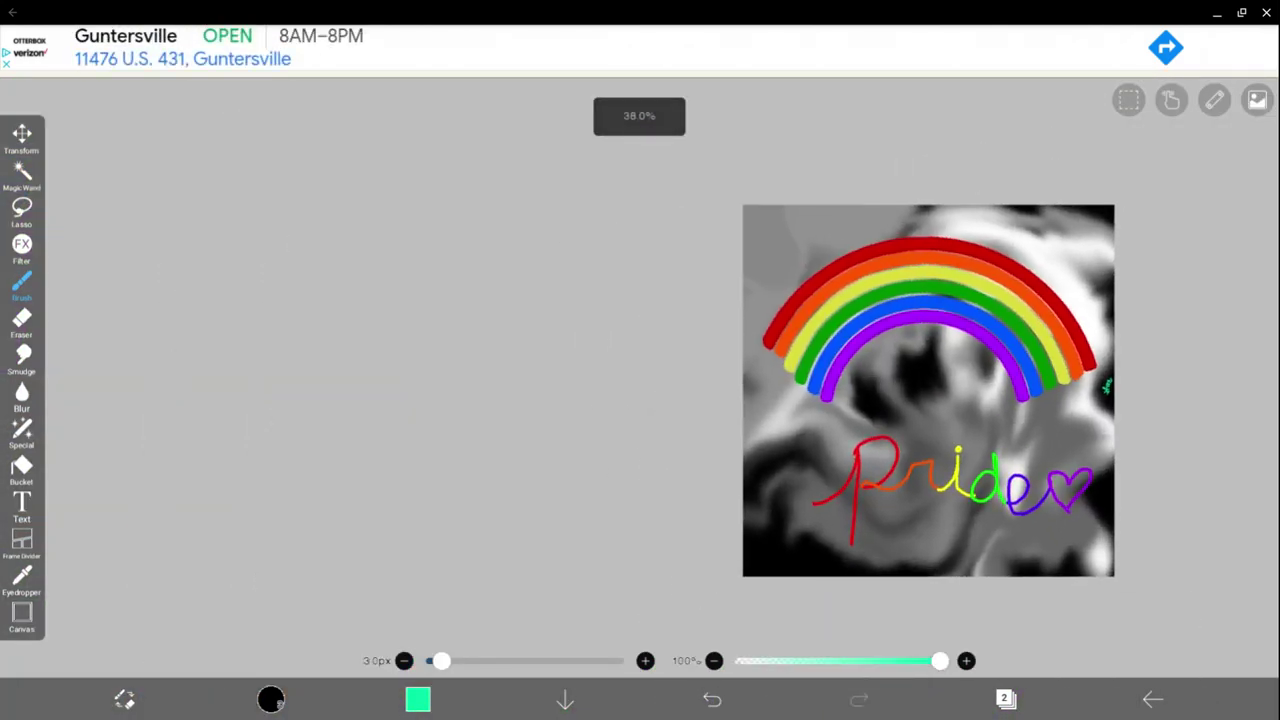
scroll(870, 385, "up", 1)
key("ctrl+z")
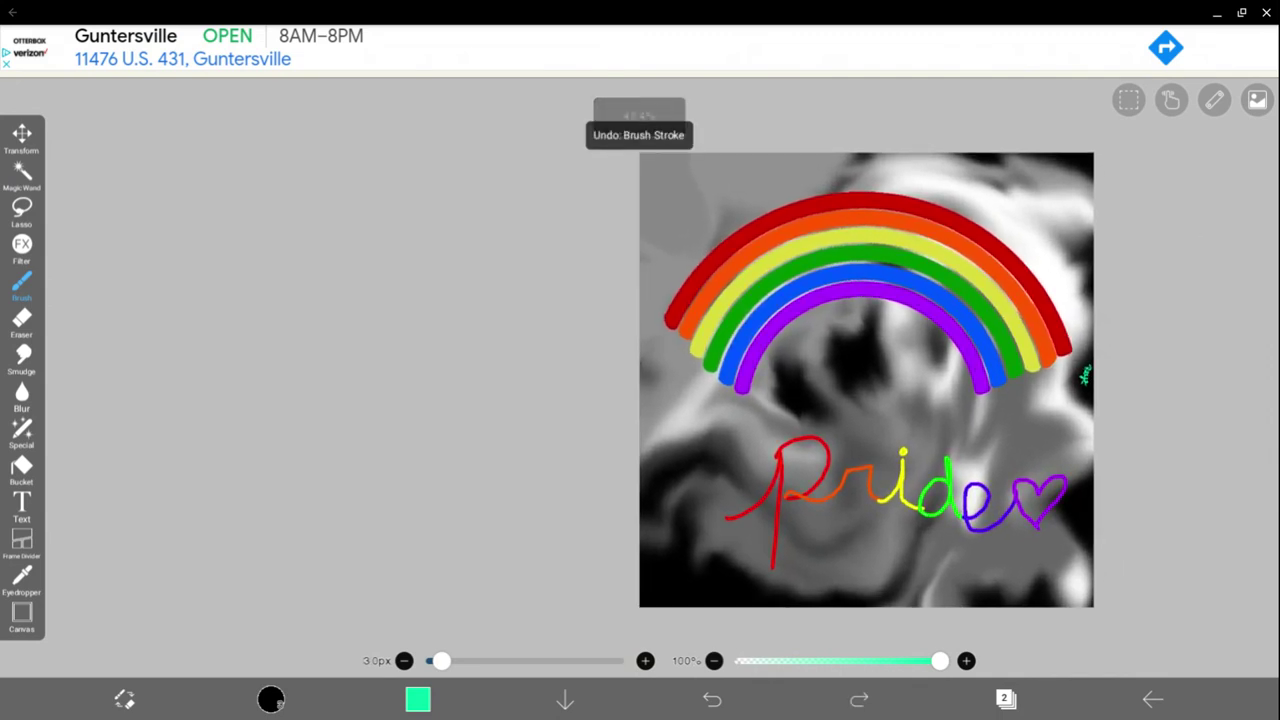
scroll(860, 380, "down", 1)
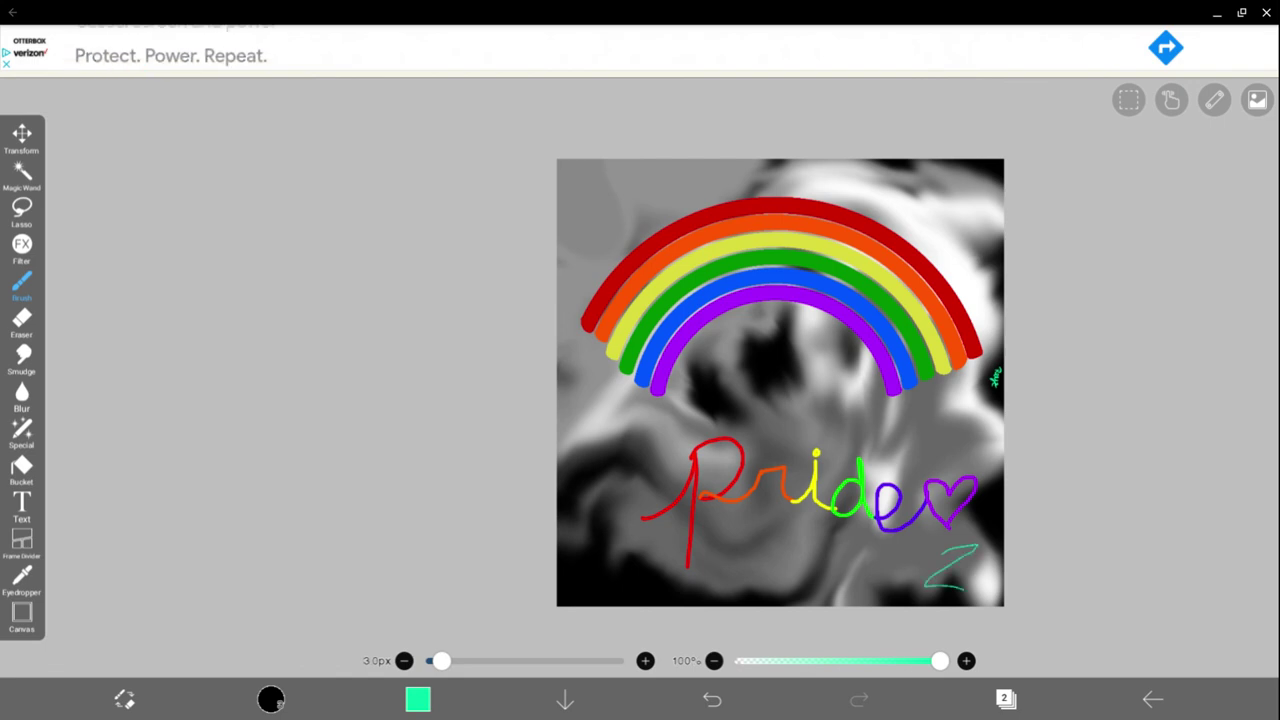
left_click(712, 699)
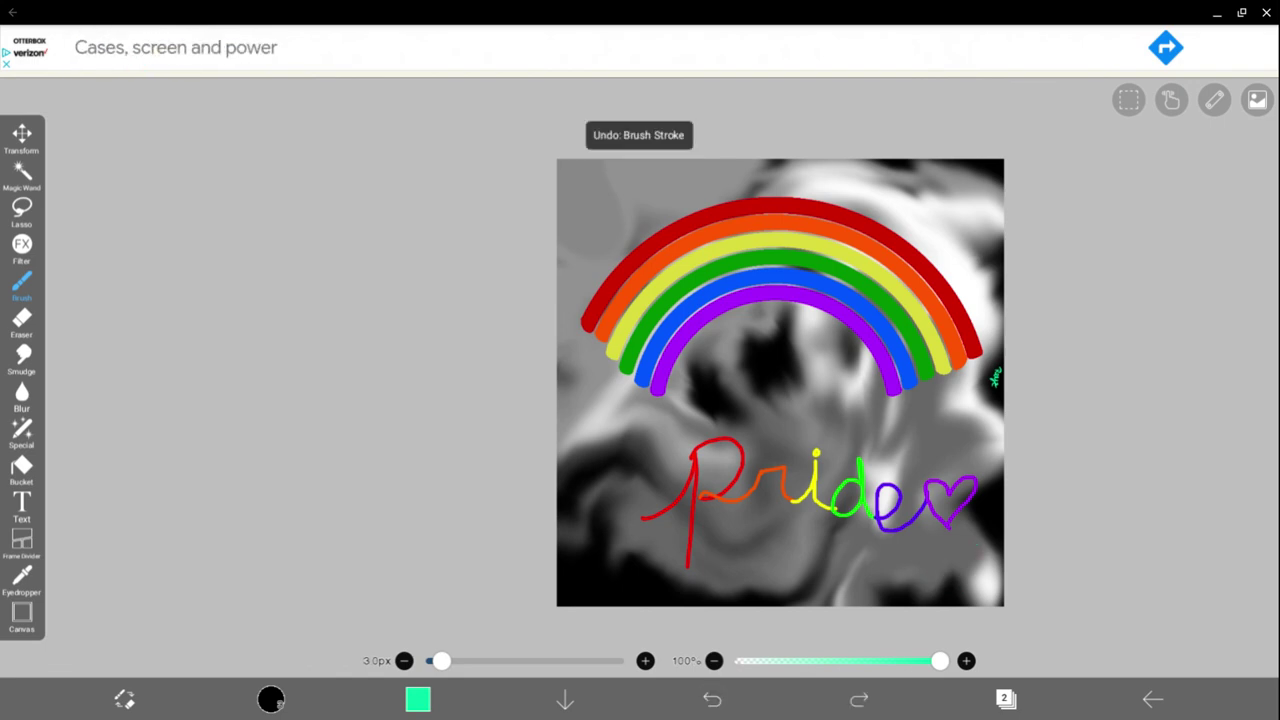